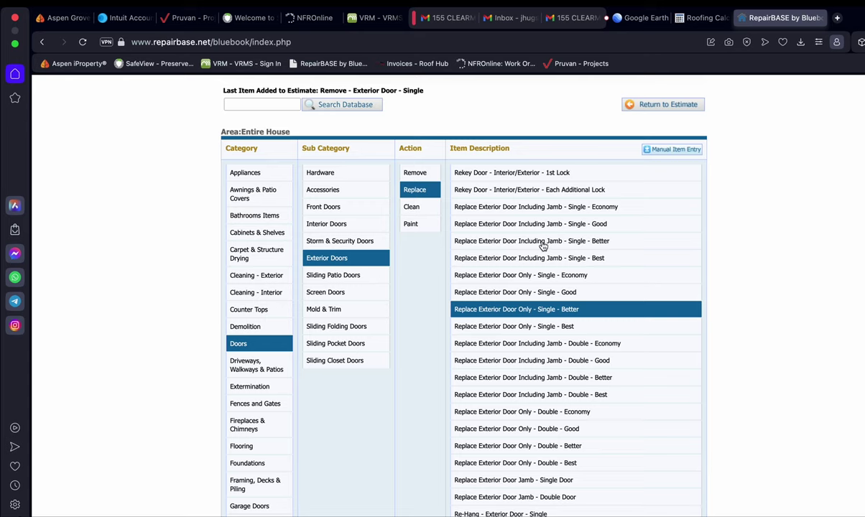
# Select Replace Exterior Door Including Jamb - Single - Better and enter the note "Remove front exterior door, rusted and structurally compromised, casing damaged from termites."
pyautogui.click(543, 244)
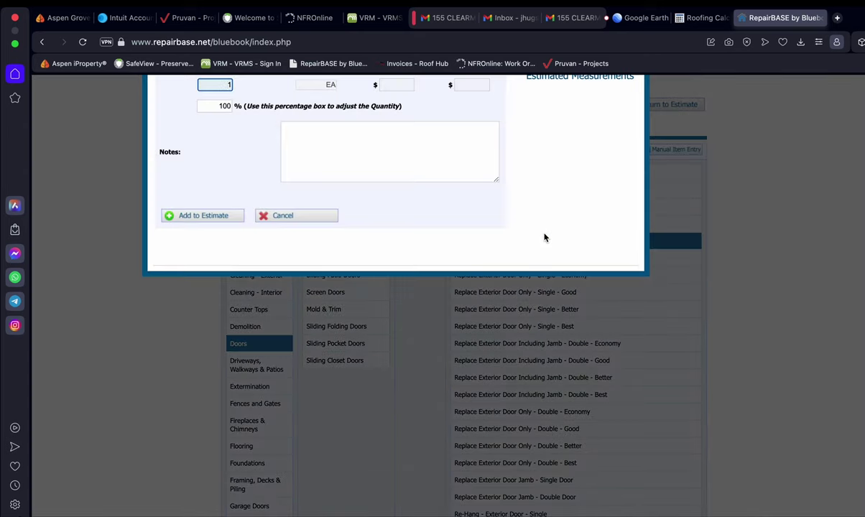
pyautogui.scroll(1, 544, 239)
pyautogui.click(374, 200)
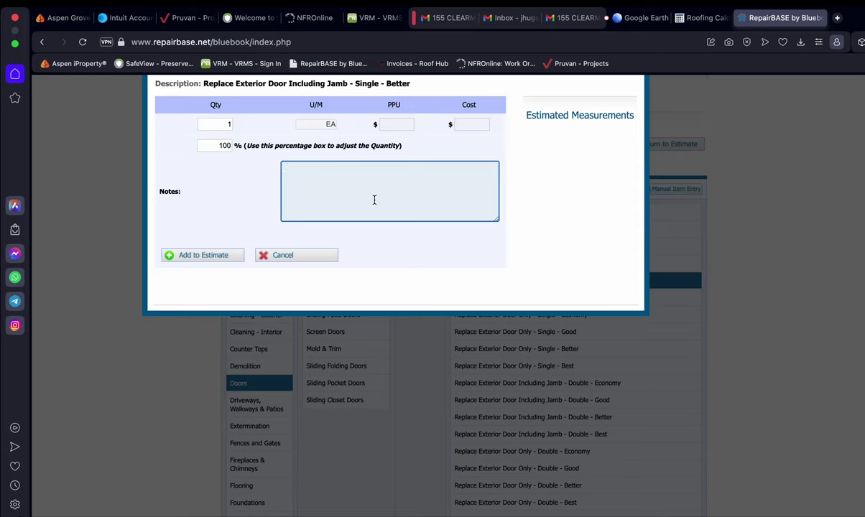
pyautogui.write('Remove front exterior door, rusted and structurally compromised, casing damaged from termites.')
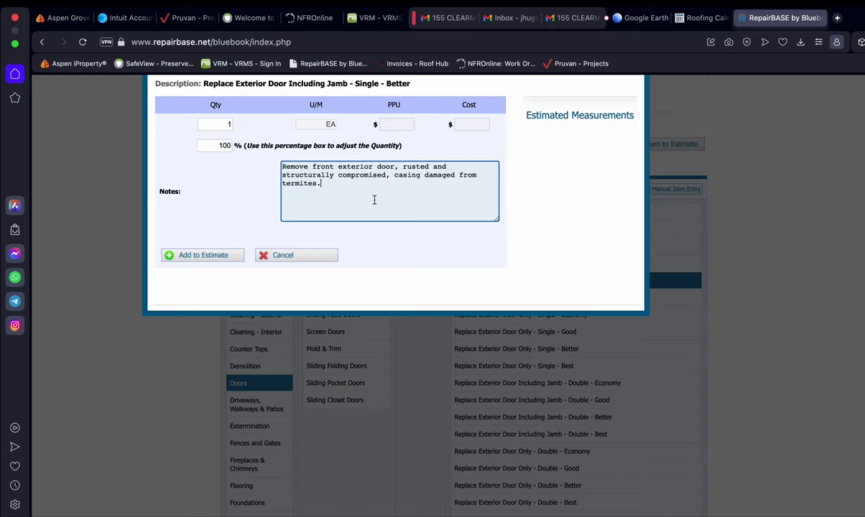
# Change the first word of the note to "Replace" and add the door item to the estimate
pyautogui.click(309, 167)
pyautogui.press('BackSpace')
pyautogui.press('BackSpace')
pyautogui.press('BackSpace')
pyautogui.press('BackSpace')
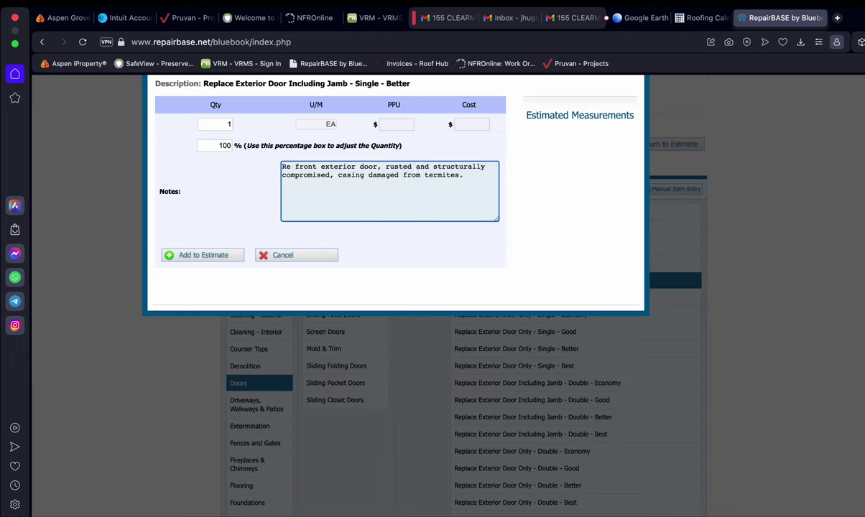
pyautogui.press('BackSpace')
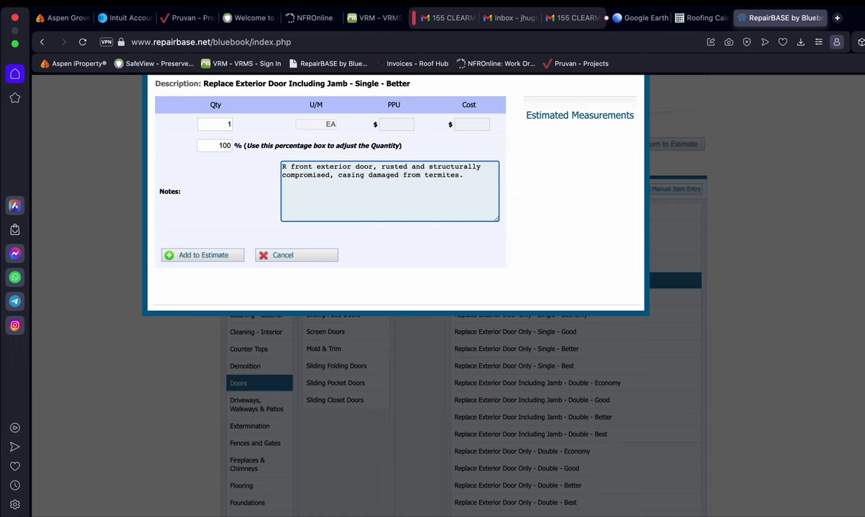
pyautogui.write('eplace')
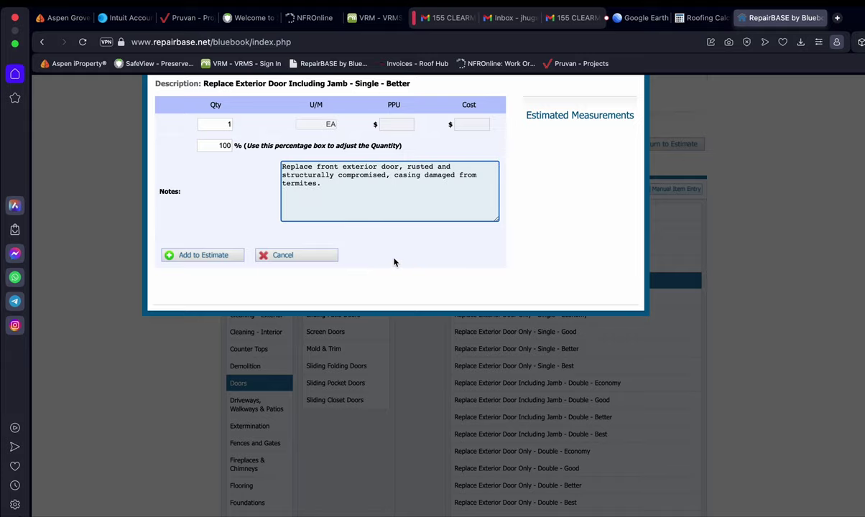
pyautogui.click(203, 254)
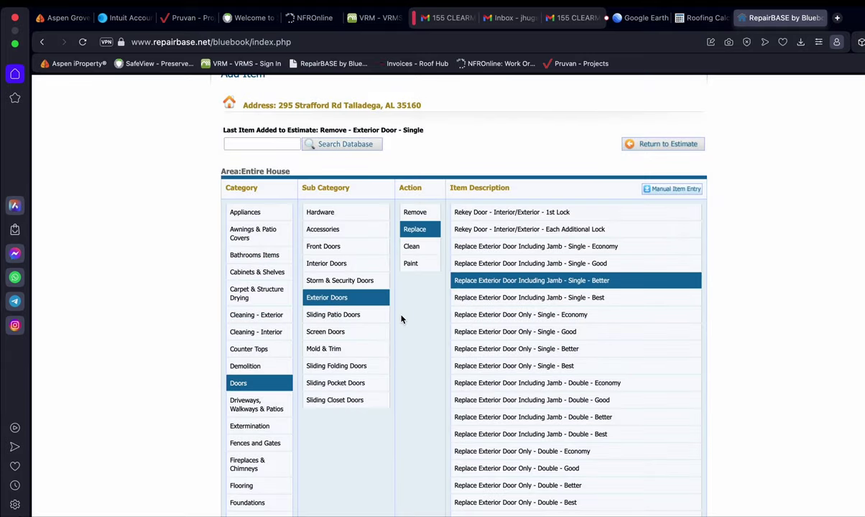
pyautogui.scroll(-1, 402, 319)
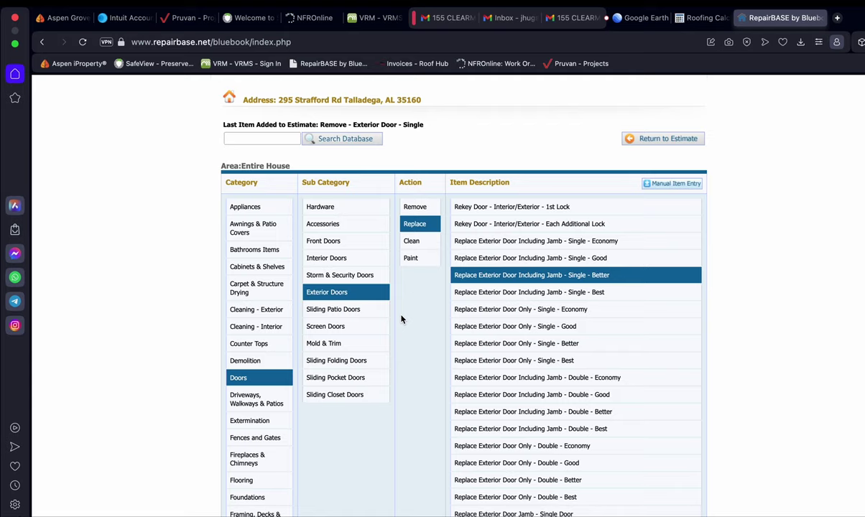
pyautogui.hotkey('ctrl', 'Up')
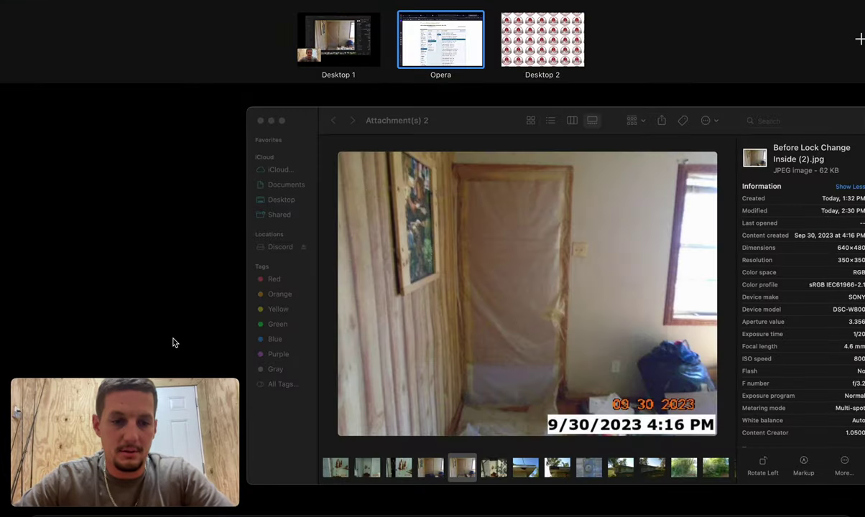
pyautogui.click(142, 375)
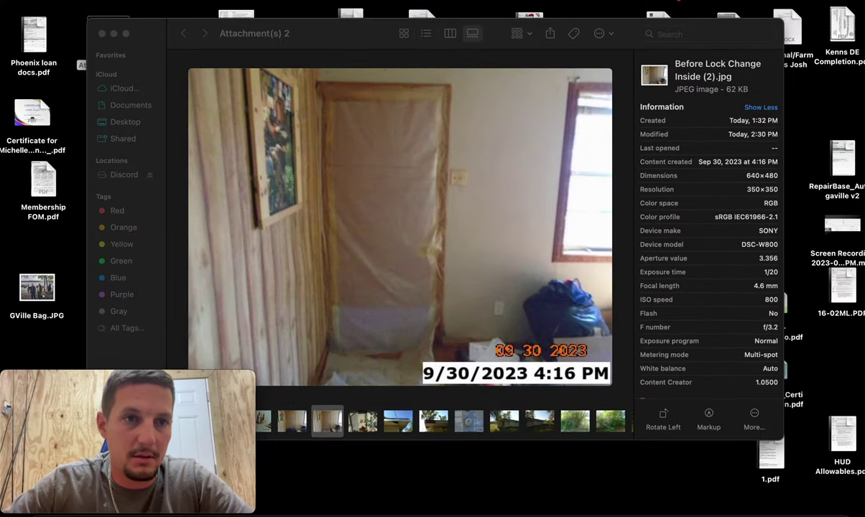
pyautogui.click(111, 2)
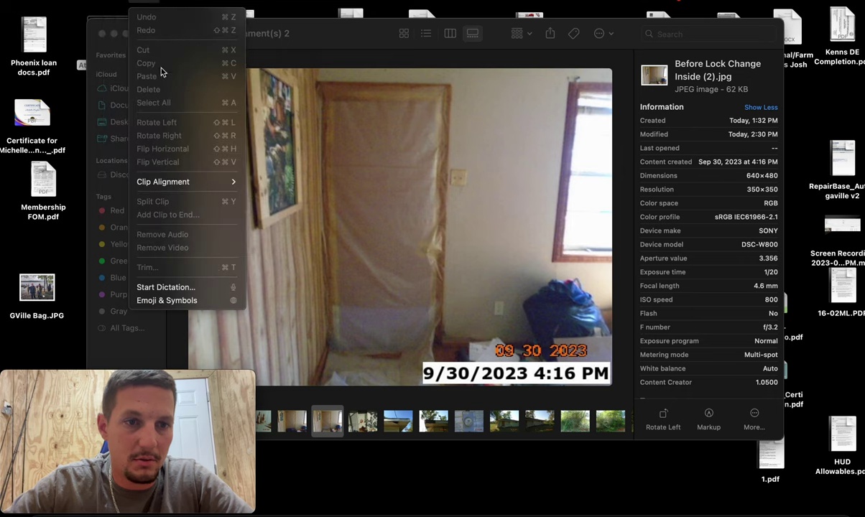
pyautogui.moveTo(162, 2)
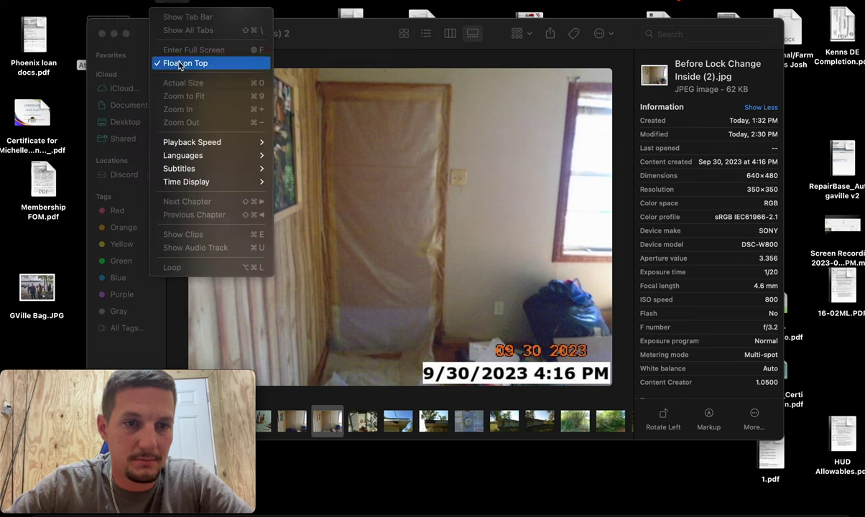
pyautogui.click(335, 28)
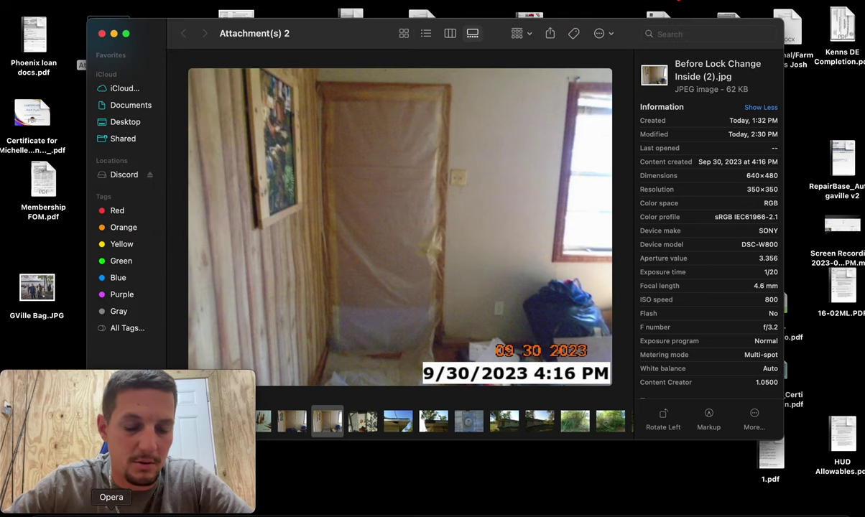
pyautogui.click(111, 510)
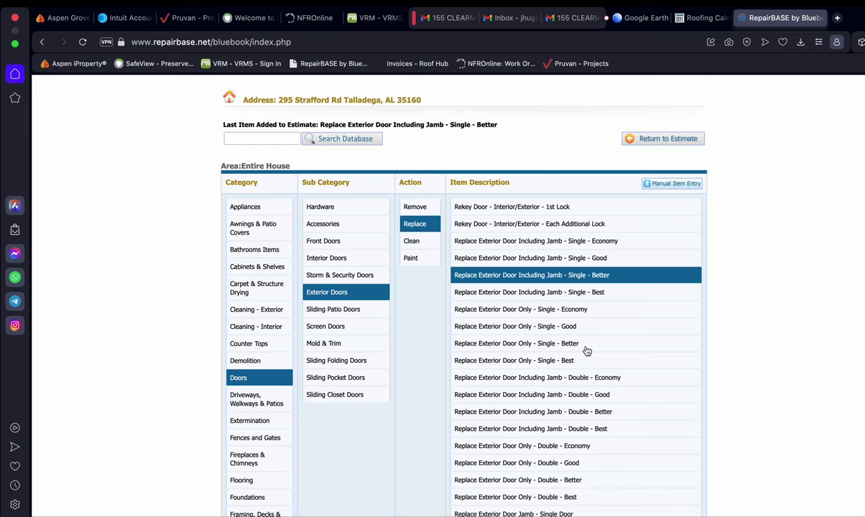
# Switch to Microsoft Word, create a blank document and write "R&R exterior door front, casing" as the first line
pyautogui.hotkey('ctrl', 'Up')
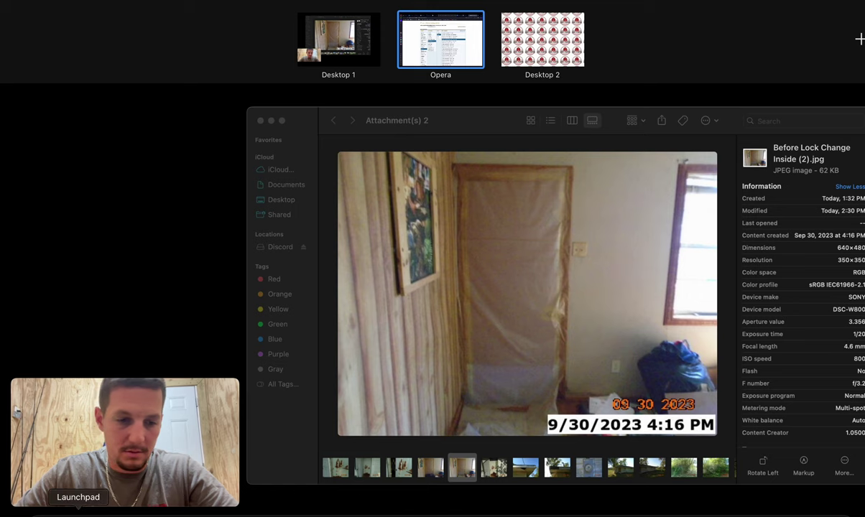
pyautogui.click(120, 512)
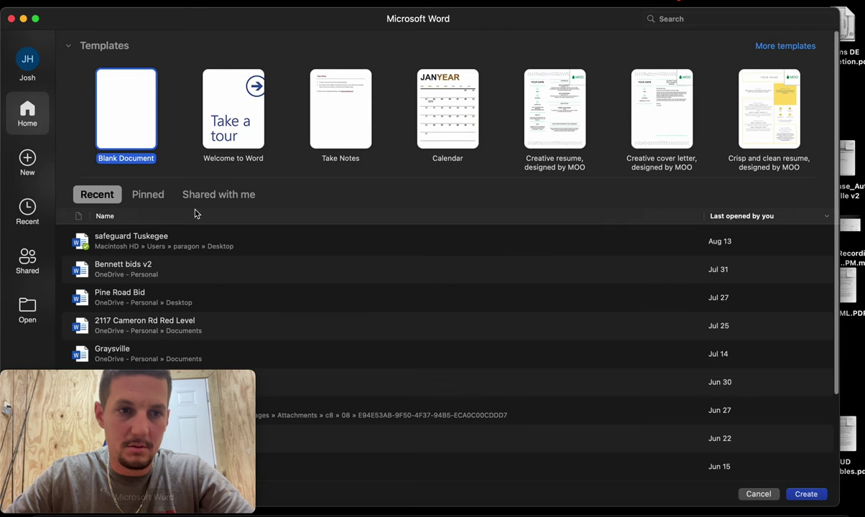
pyautogui.doubleClick(104, 113)
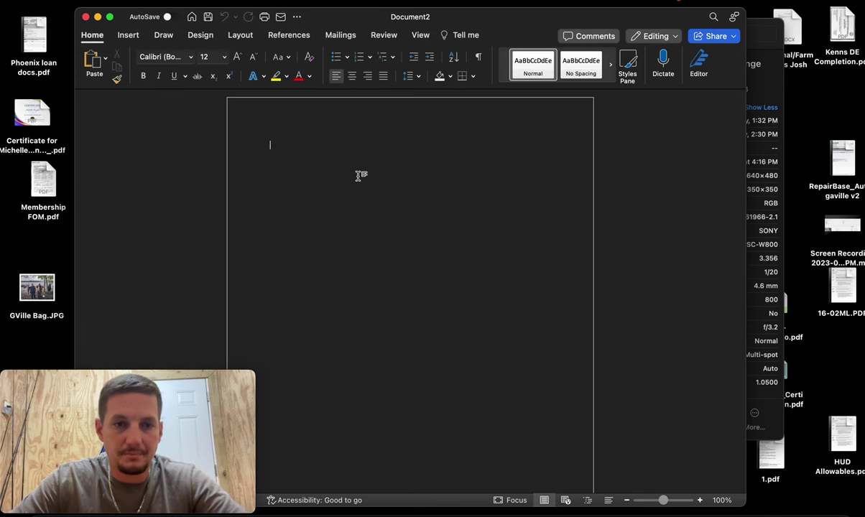
pyautogui.write('R')
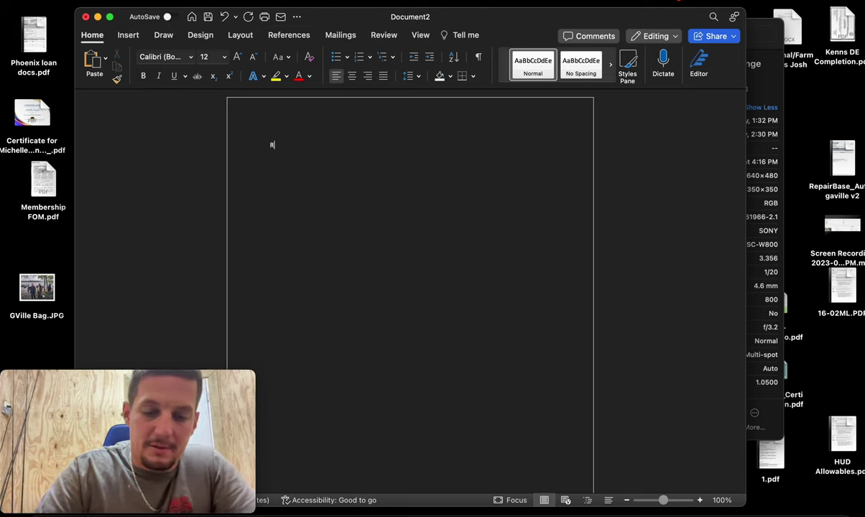
pyautogui.write('&R ')
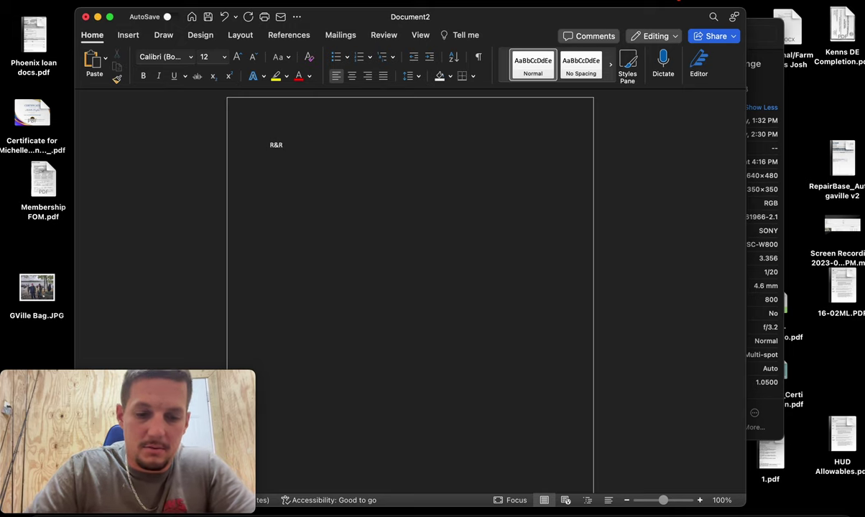
pyautogui.write('exterior ')
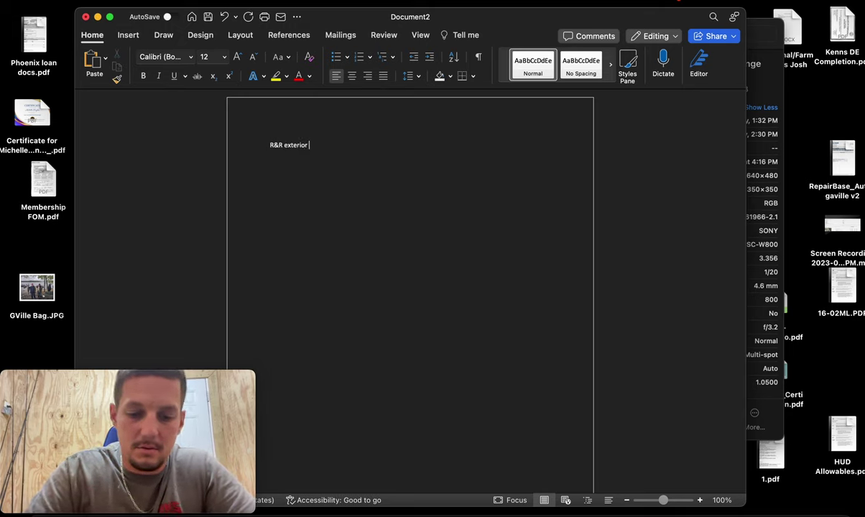
pyautogui.write('door fro')
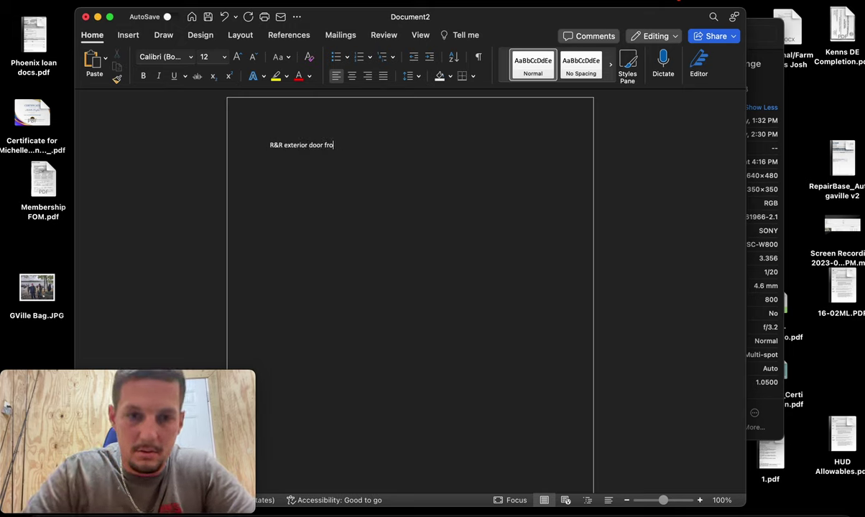
pyautogui.write('nt, casing')
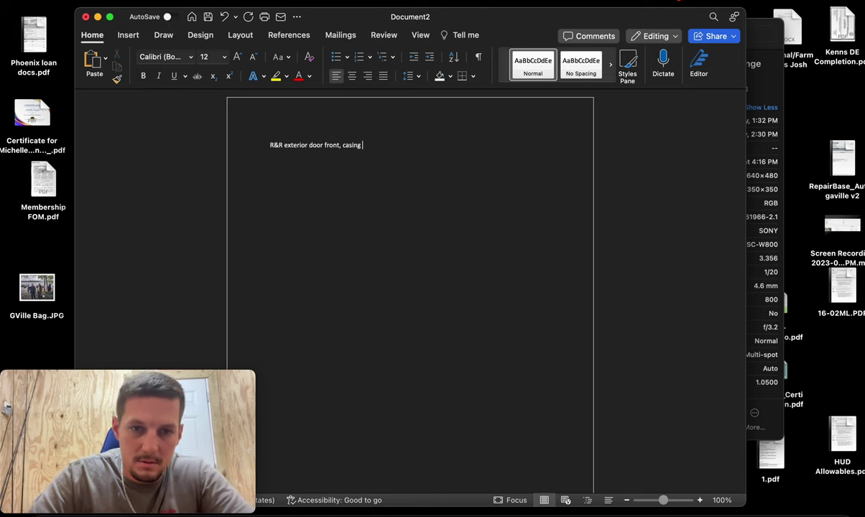
pyautogui.press('Return')
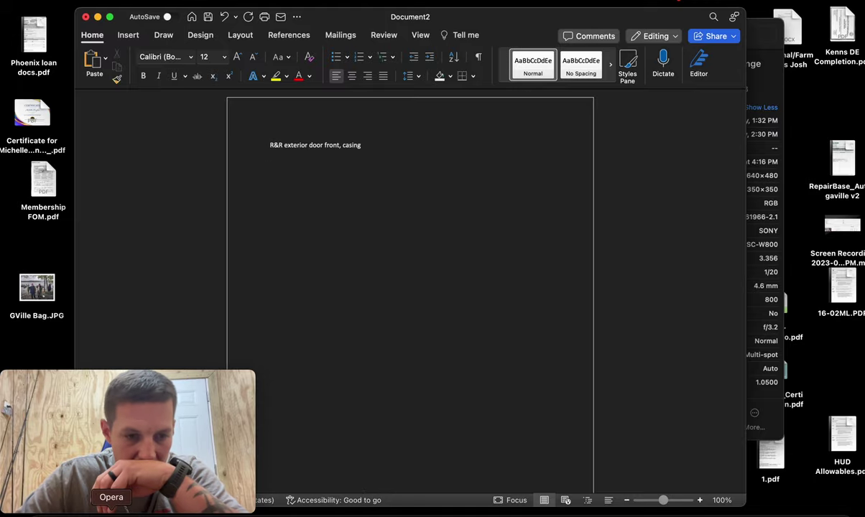
# Switch to the Attachment(s) 2 photo folder in Finder and examine the front door, roof edge and electric meter photos
pyautogui.click(110, 510)
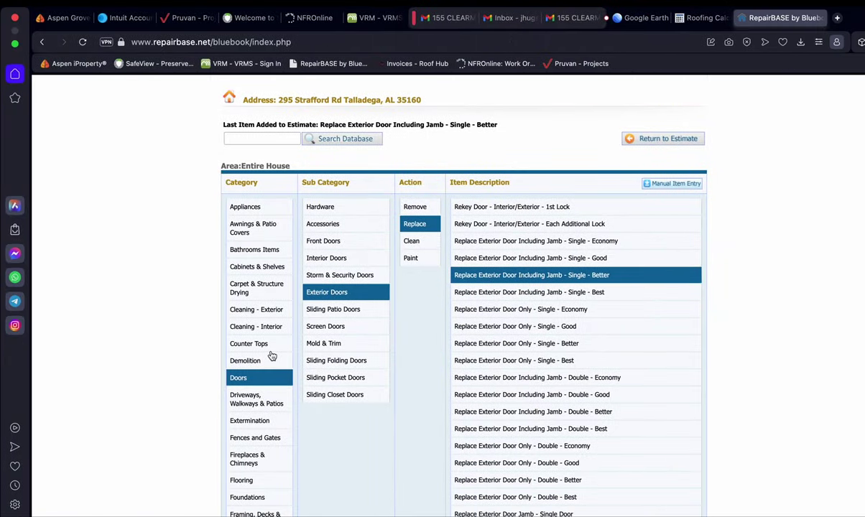
pyautogui.hotkey('ctrl', 'Up')
pyautogui.click(525, 377)
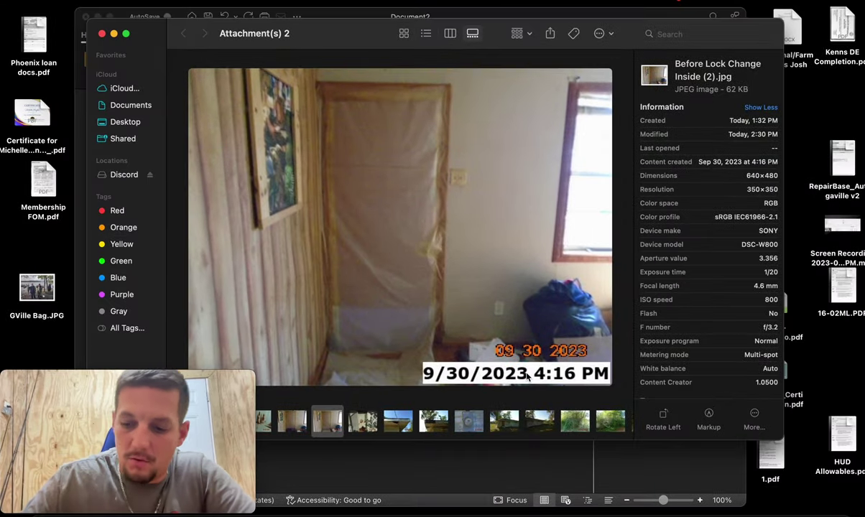
pyautogui.press('Right')
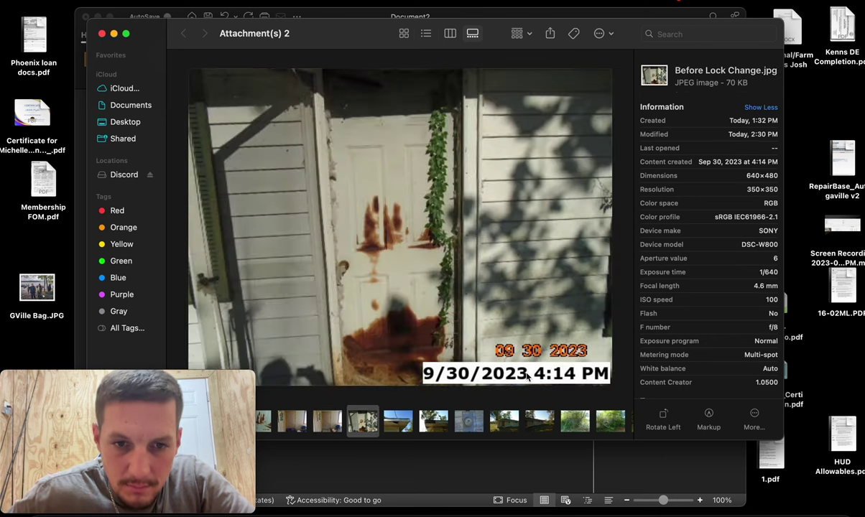
pyautogui.press('Right')
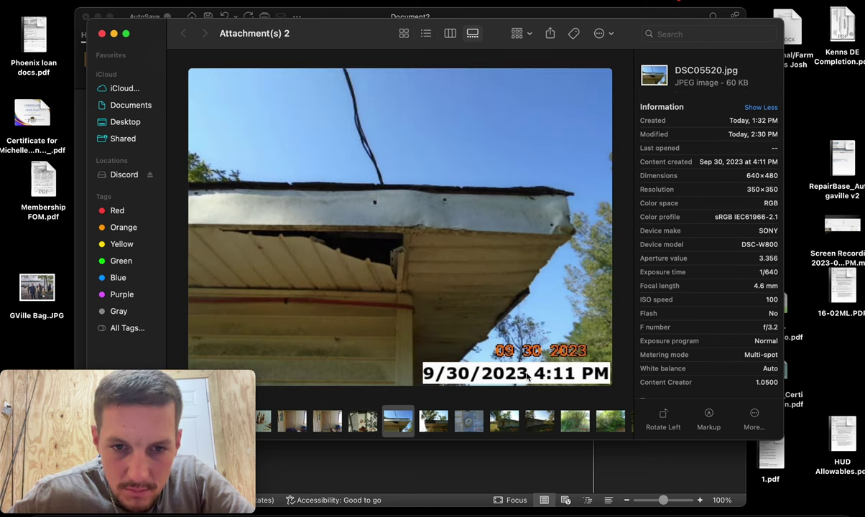
pyautogui.press('Right')
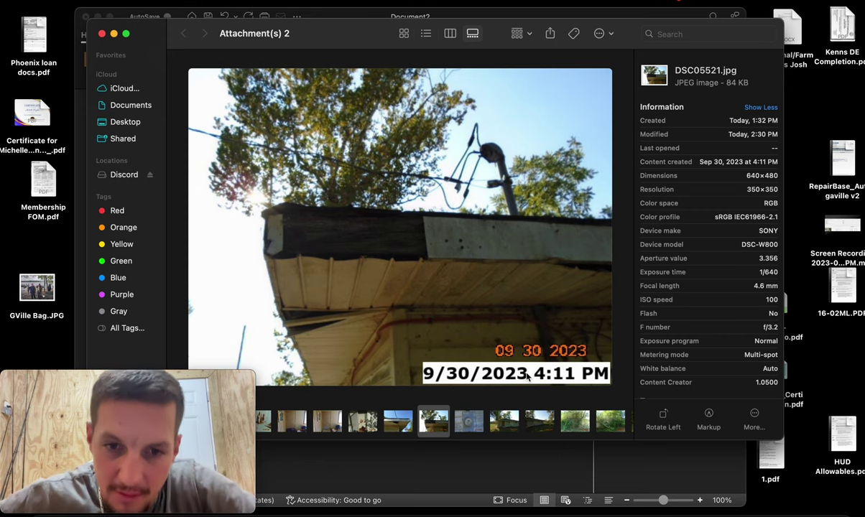
pyautogui.press('Left')
pyautogui.press('Right')
pyautogui.press('Right')
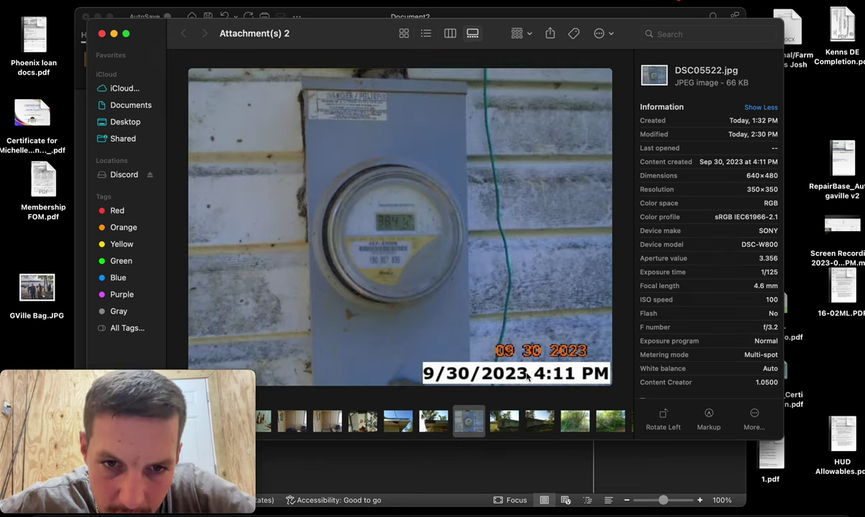
pyautogui.press('Left')
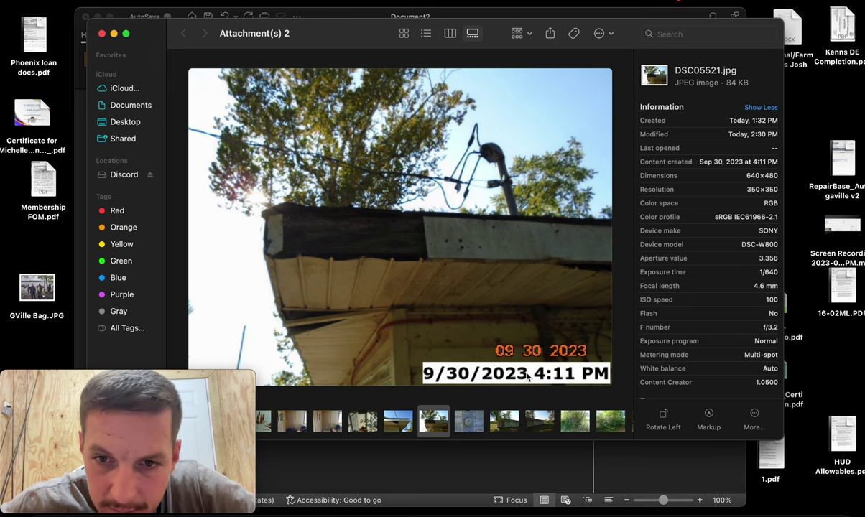
# Compare the photos of the house's exterior wall and the overgrown vegetation, DSC05523.jpg to DSC05525.jpg
pyautogui.press('Right')
pyautogui.press('Right')
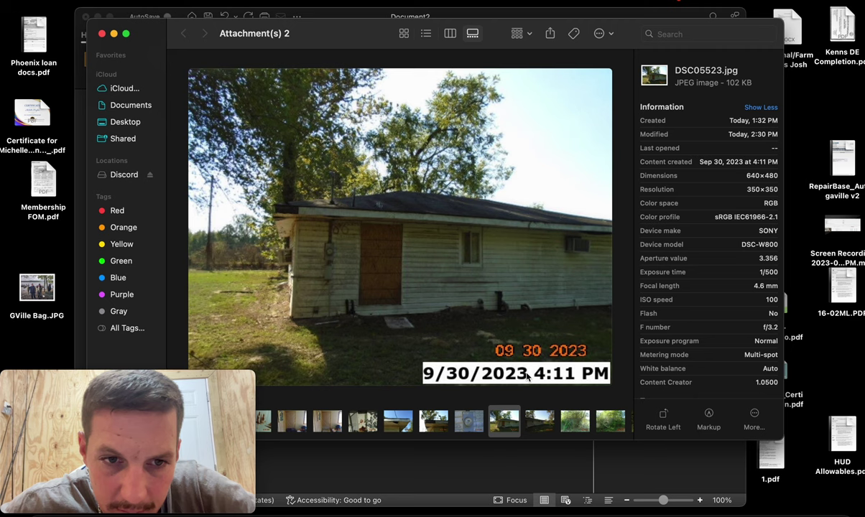
pyautogui.press('Right')
pyautogui.press('Right')
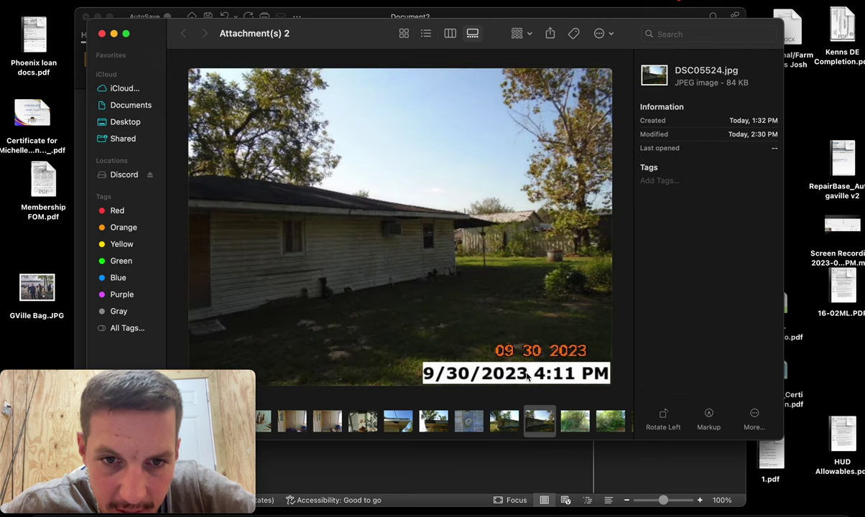
pyautogui.press('Left')
pyautogui.press('Left')
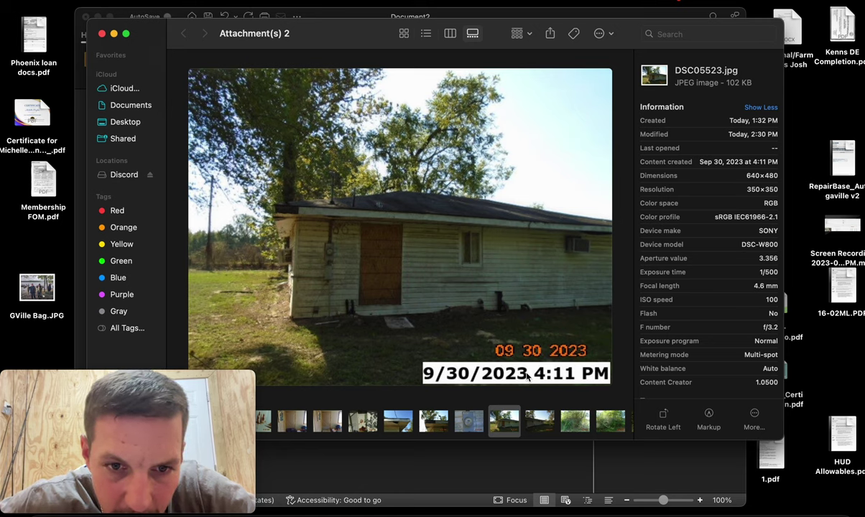
pyautogui.press('Right')
pyautogui.press('Right')
pyautogui.press('Right')
pyautogui.press('Right')
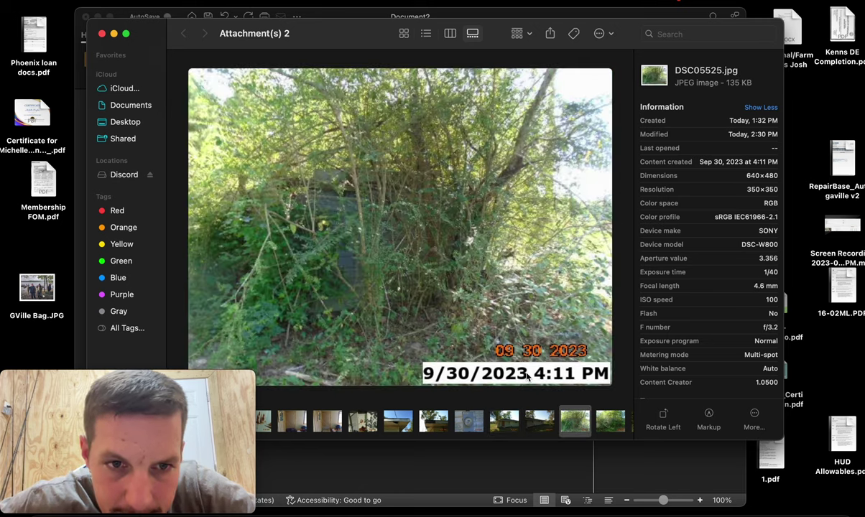
# Look through the remaining yard and debris photos up to DSC05532.jpg
pyautogui.press('Right')
pyautogui.press('Right')
pyautogui.press('Right')
pyautogui.press('Right')
pyautogui.press('Right')
pyautogui.press('Right')
pyautogui.press('Right')
pyautogui.press('Right')
pyautogui.press('Right')
pyautogui.press('Right')
pyautogui.press('Right')
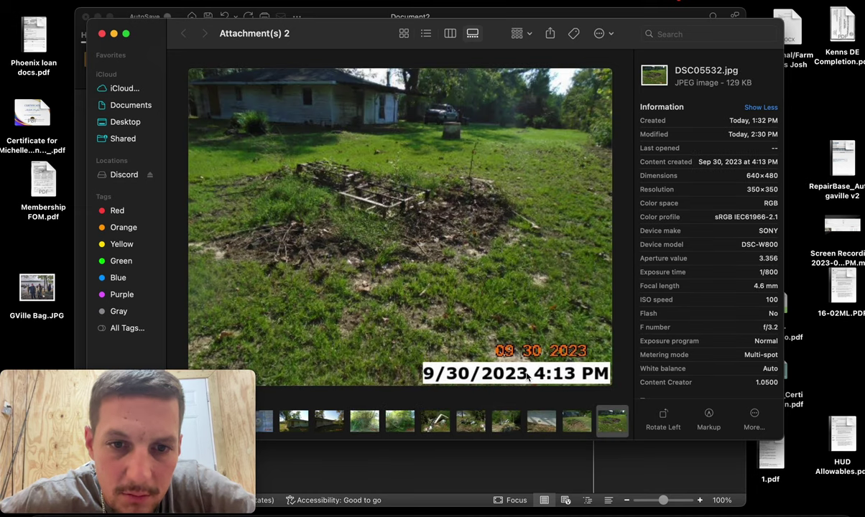
# Examine the eave and soffit photos DSC05536.jpg to DSC05539.jpg
pyautogui.press('Left')
pyautogui.press('Left')
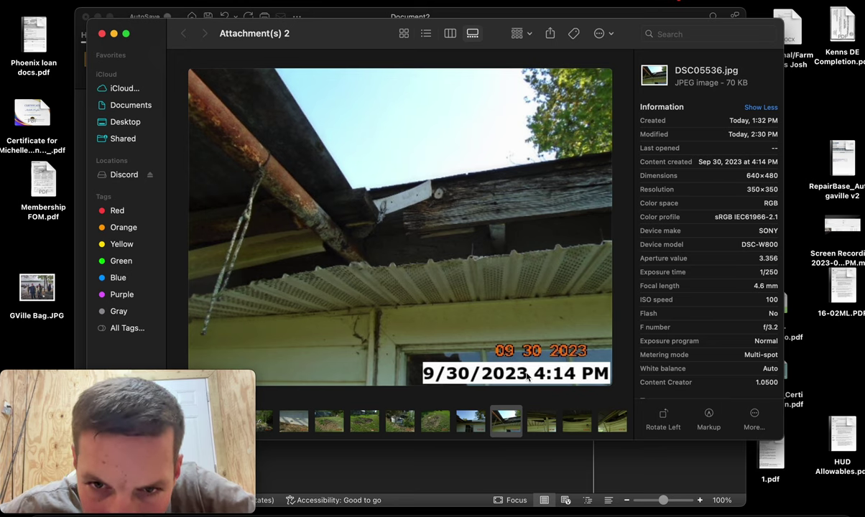
pyautogui.press('Right')
pyautogui.press('Right')
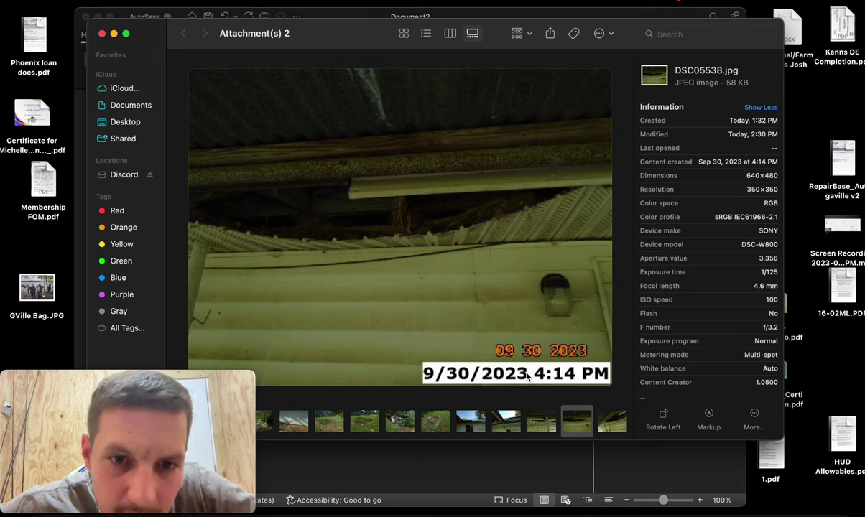
pyautogui.press('Right')
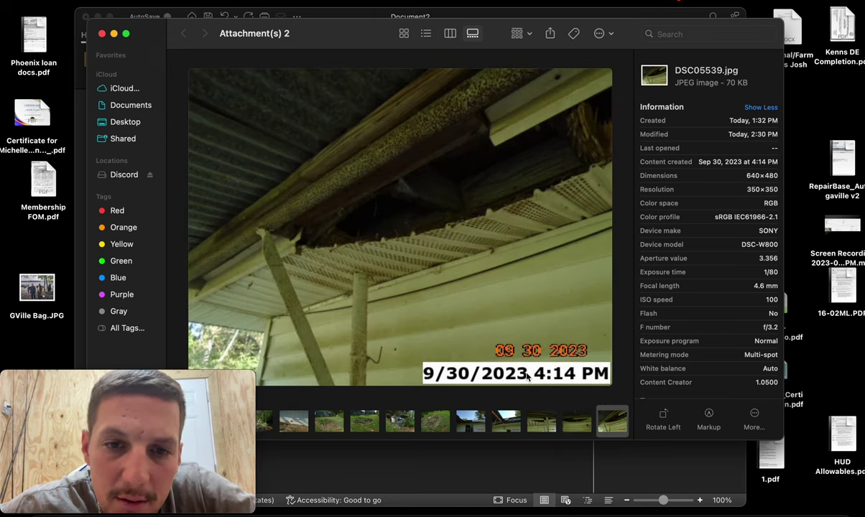
# Look through the first interior photos around DSC05543.jpg and on to the roof photo DSC05566.jpg
pyautogui.press('Right')
pyautogui.press('Right')
pyautogui.press('Right')
pyautogui.press('Right')
pyautogui.press('Right')
pyautogui.press('Right')
pyautogui.press('Right')
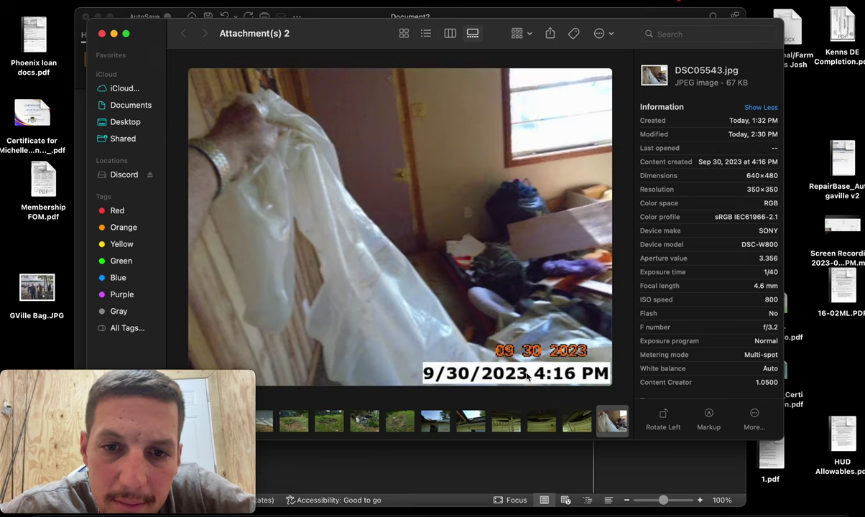
pyautogui.press('Right')
pyautogui.press('Right')
pyautogui.press('Right')
pyautogui.press('Right')
pyautogui.press('Right')
pyautogui.press('Right')
pyautogui.press('Right')
pyautogui.press('Right')
pyautogui.press('Right')
pyautogui.press('Right')
pyautogui.press('Right')
pyautogui.press('Right')
pyautogui.press('Right')
pyautogui.press('Right')
pyautogui.press('Right')
pyautogui.press('Right')
pyautogui.press('Right')
pyautogui.press('Right')
pyautogui.press('Right')
pyautogui.press('Right')
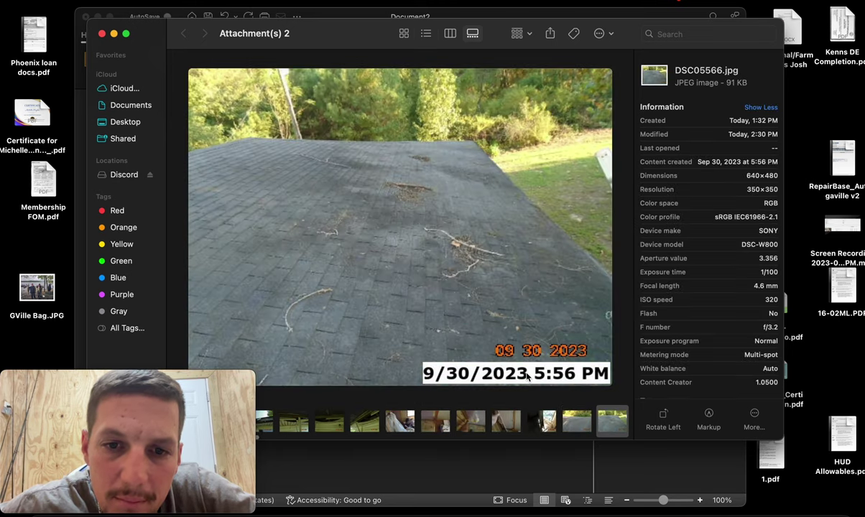
# Review the remaining roof photos and compare the roof edge in DSC05580.jpg with the shingles in DSC05581.jpg
pyautogui.press('Right')
pyautogui.press('Right')
pyautogui.press('Right')
pyautogui.press('Right')
pyautogui.press('Right')
pyautogui.press('Right')
pyautogui.press('Right')
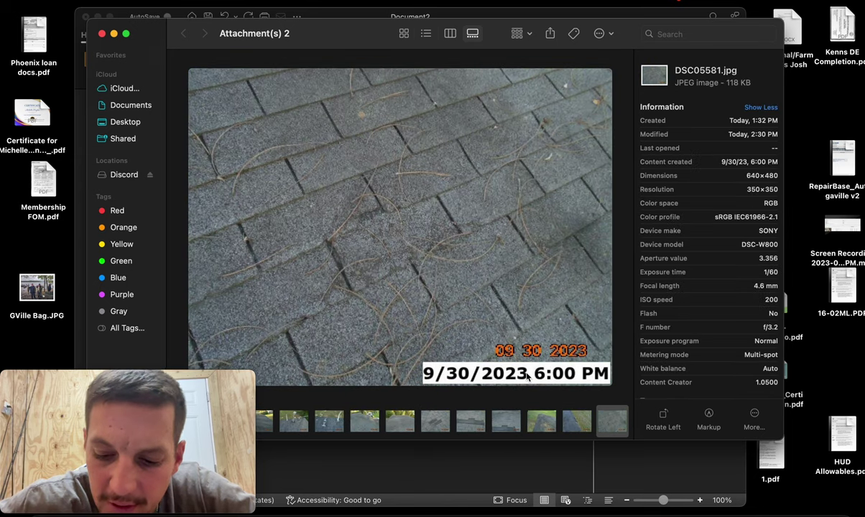
pyautogui.press('Left')
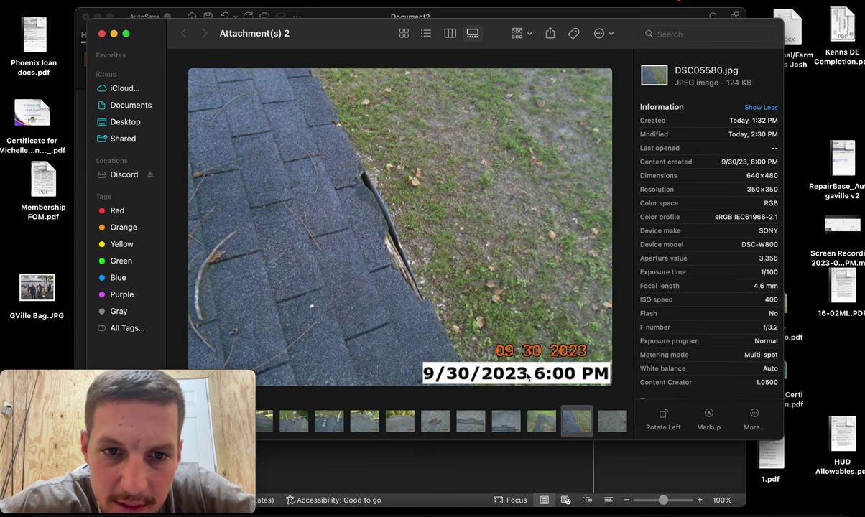
pyautogui.press('Right')
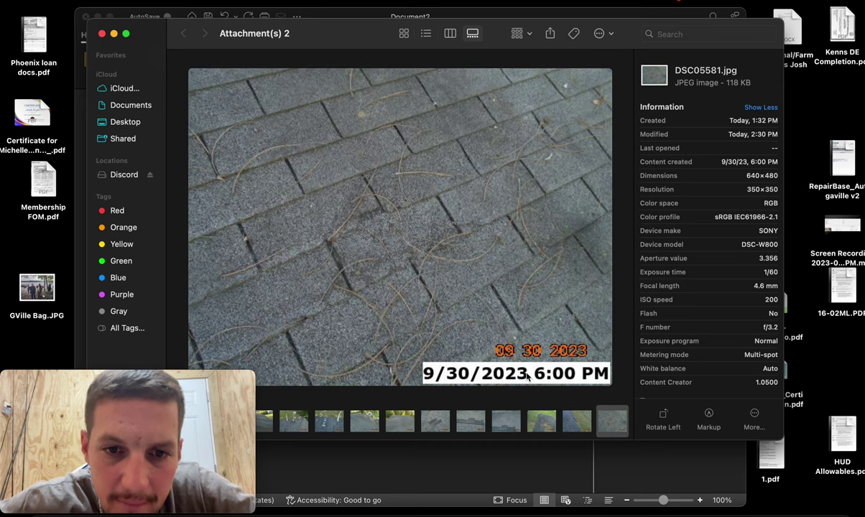
pyautogui.press('Left')
pyautogui.press('Right')
# Examine the living room photos DSC05584.jpg to DSC05590.jpg, including the entry door and floor in DSC05588.jpg
pyautogui.press('Right')
pyautogui.press('Right')
pyautogui.press('Right')
pyautogui.press('Right')
pyautogui.press('Right')
pyautogui.press('Right')
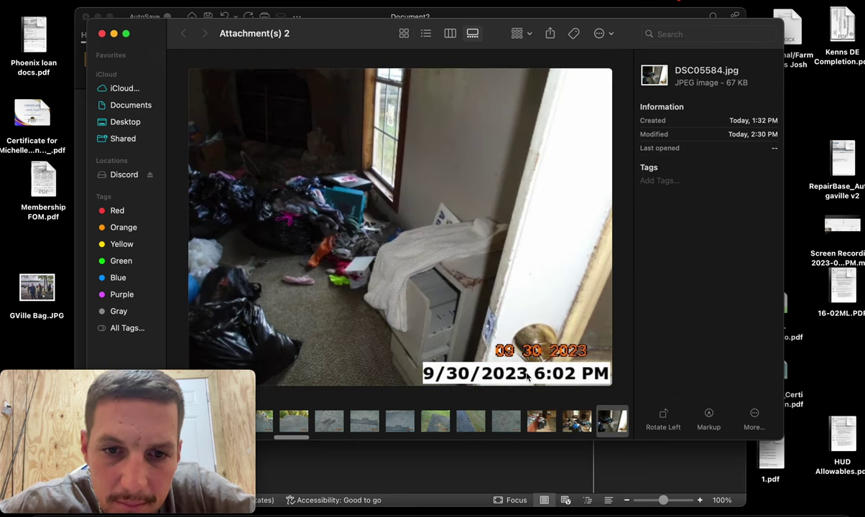
pyautogui.press('Right')
pyautogui.press('Right')
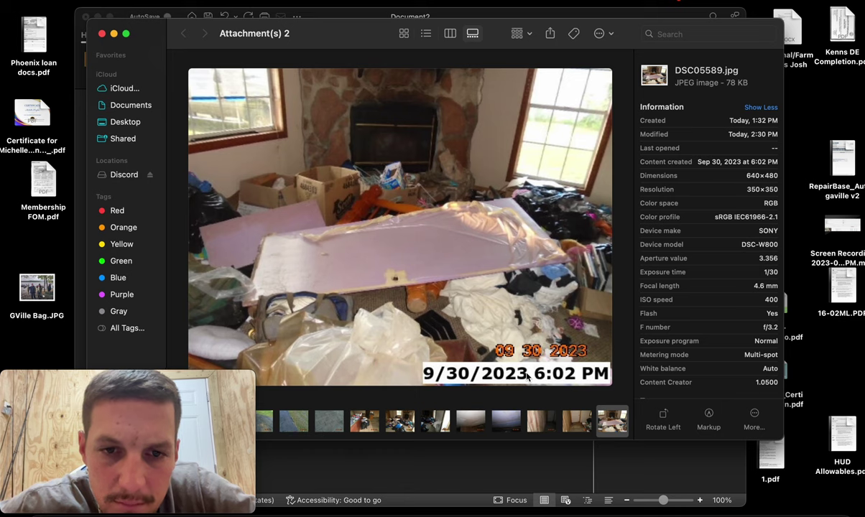
pyautogui.press('Left')
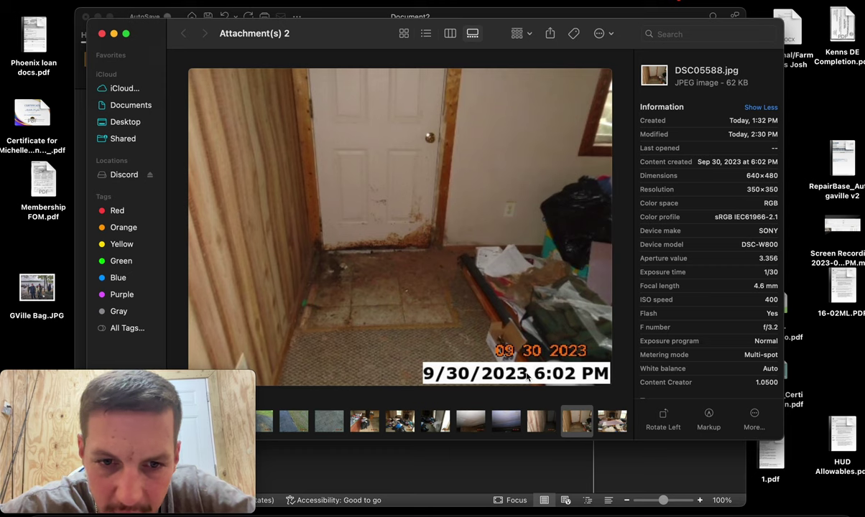
pyautogui.press('Right')
pyautogui.press('Right')
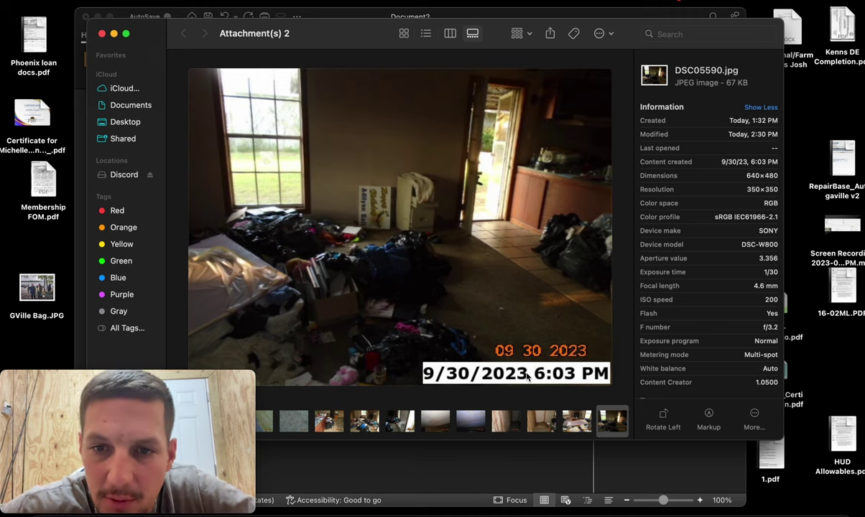
# Look through the kitchen sink, drawer and cabinet photos up to DSC05612.jpg
pyautogui.press('Right')
pyautogui.press('Right')
pyautogui.press('Right')
pyautogui.press('Right')
pyautogui.press('Right')
pyautogui.press('Right')
pyautogui.press('Right')
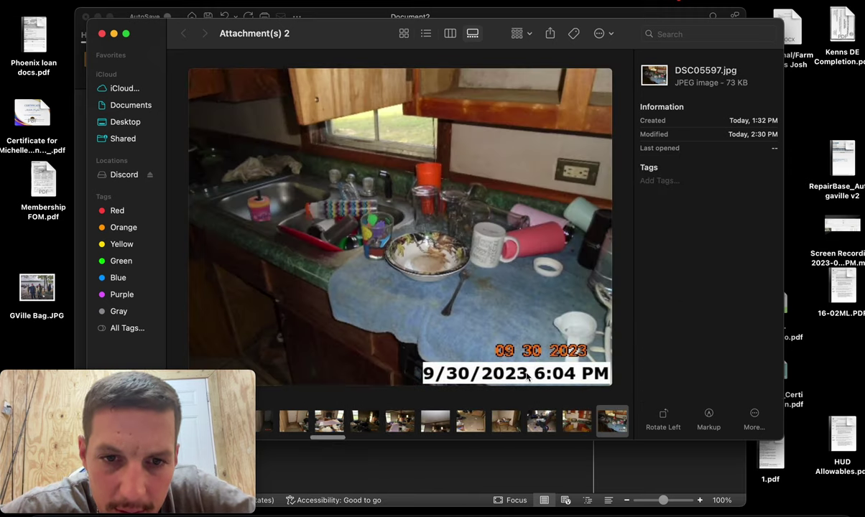
pyautogui.press('Right')
pyautogui.press('Right')
pyautogui.press('Right')
pyautogui.press('Right')
pyautogui.press('Right')
pyautogui.press('Right')
pyautogui.press('Right')
pyautogui.press('Right')
pyautogui.press('Right')
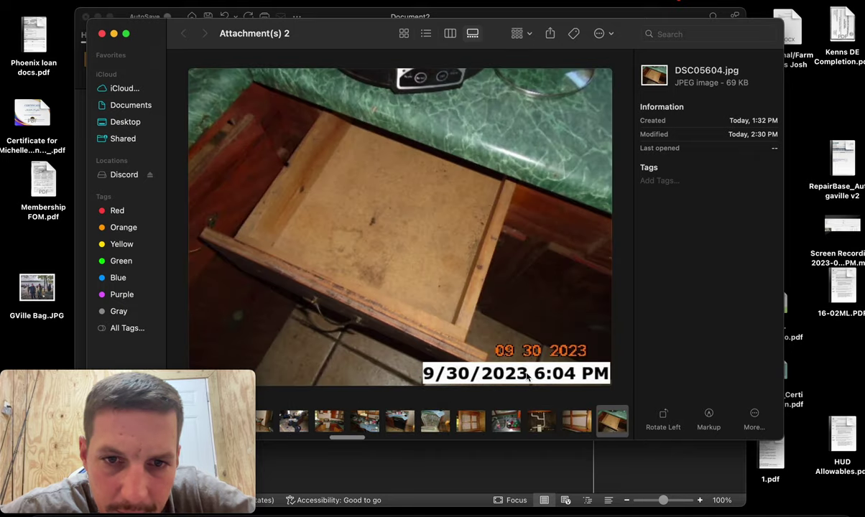
pyautogui.press('Right')
pyautogui.press('Right')
pyautogui.press('Right')
pyautogui.press('Right')
pyautogui.press('Right')
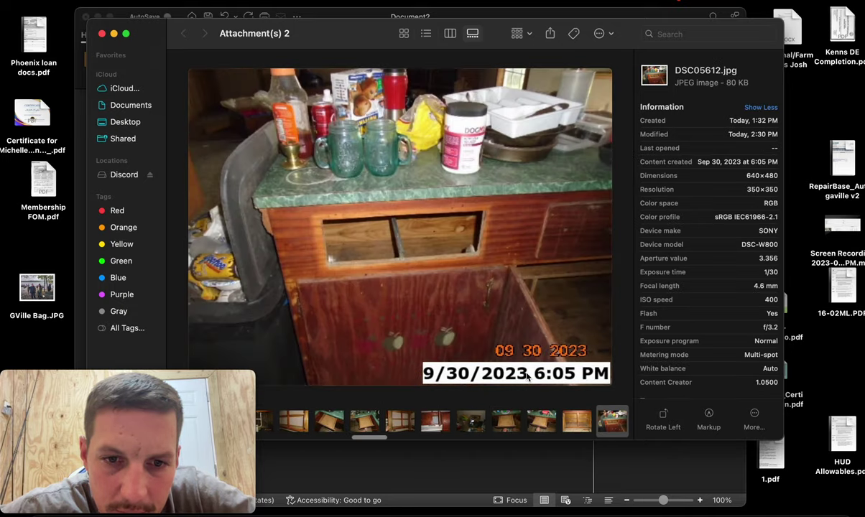
# Examine the hallway and bedroom photos DSC05615.jpg to DSC05619.jpg
pyautogui.press('Right')
pyautogui.press('Right')
pyautogui.press('Right')
pyautogui.press('Right')
pyautogui.press('Right')
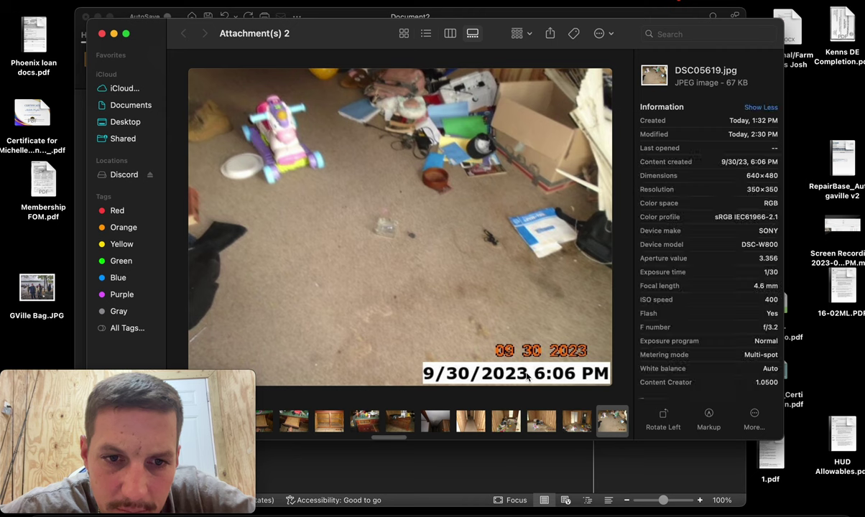
pyautogui.press('Left')
pyautogui.press('Left')
pyautogui.press('Left')
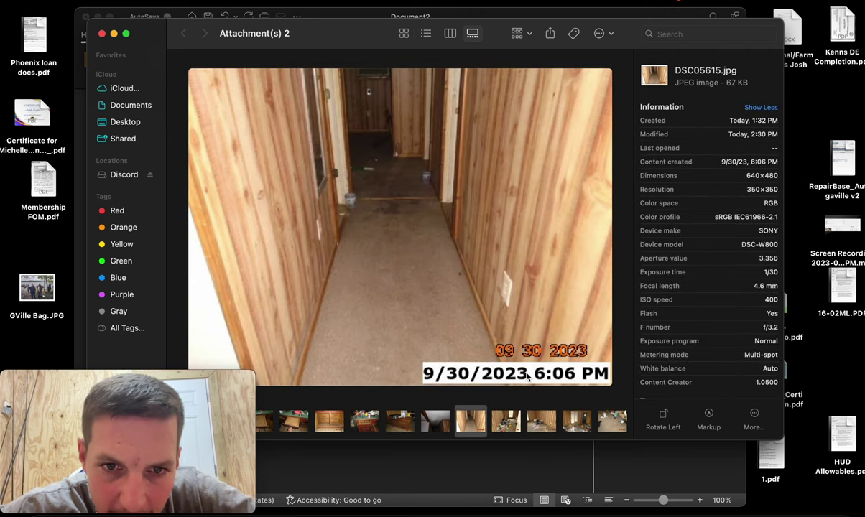
pyautogui.press('Right')
pyautogui.press('Right')
pyautogui.press('Right')
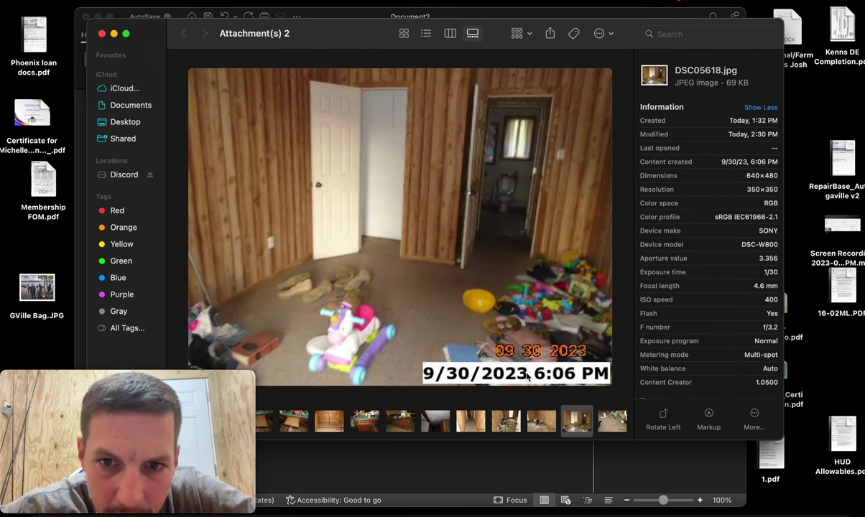
# Inspect the bedroom window header and sill in DSC05621.jpg and DSC05622.jpg
pyautogui.press('Right')
pyautogui.press('Right')
pyautogui.press('Right')
pyautogui.press('Right')
pyautogui.press('Right')
pyautogui.press('Left')
pyautogui.press('Left')
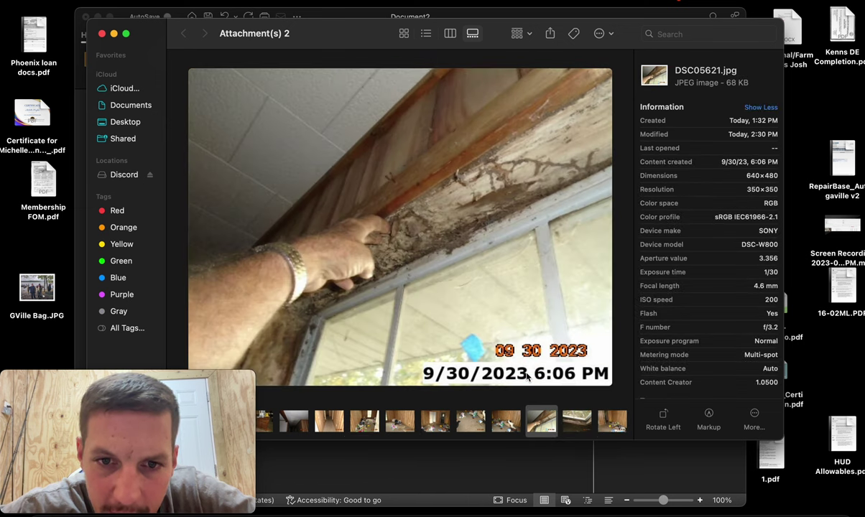
pyautogui.press('Right')
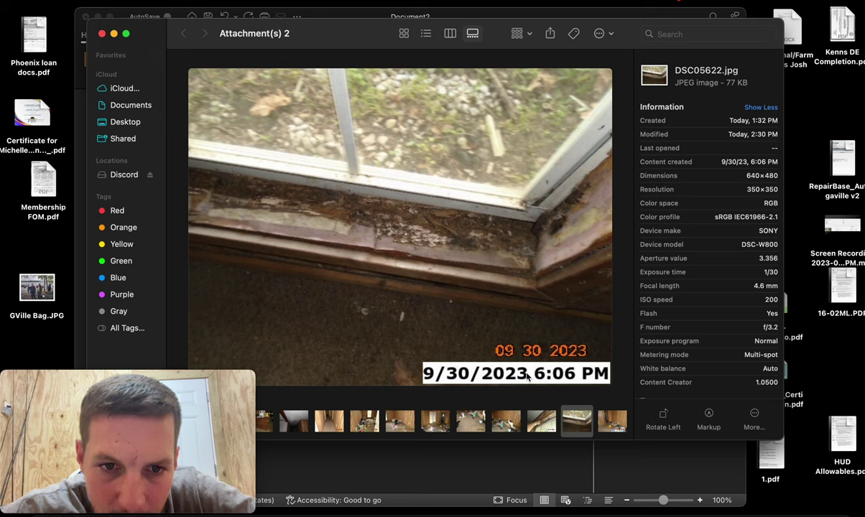
# Look through the other bedroom photos from DSC05624.jpg to DSC05631.jpg
pyautogui.press('Right')
pyautogui.press('Right')
pyautogui.press('Right')
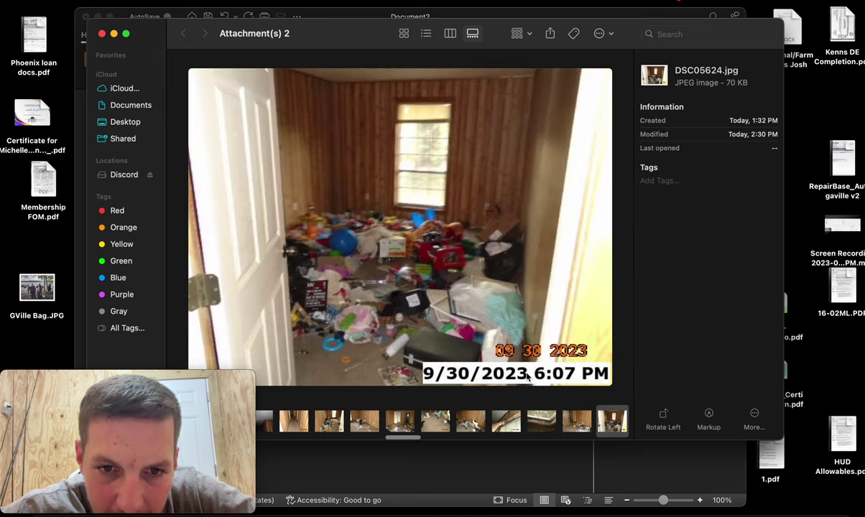
pyautogui.press('Right')
pyautogui.press('Right')
pyautogui.press('Right')
pyautogui.press('Right')
pyautogui.press('Right')
pyautogui.press('Right')
pyautogui.press('Right')
pyautogui.press('Right')
pyautogui.press('Right')
pyautogui.press('Right')
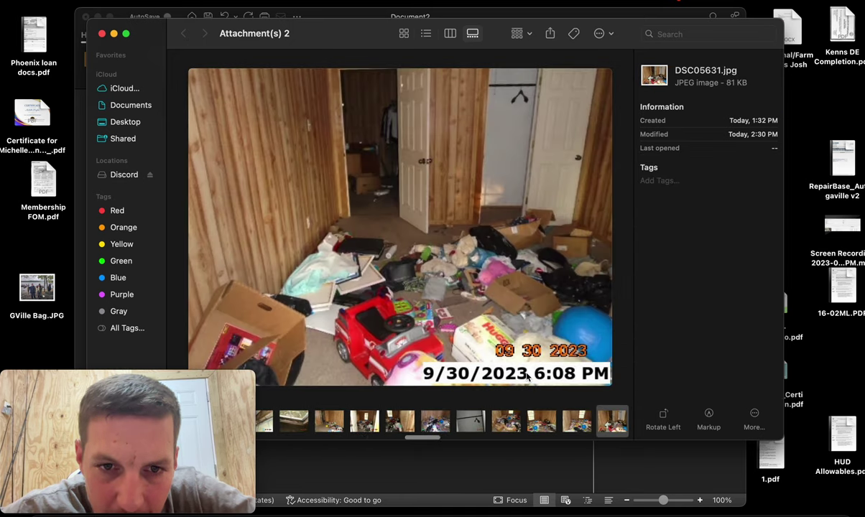
# Examine the boarded window and the opened wall with its pipes in DSC05640.jpg to DSC05642.jpg
pyautogui.press('Right')
pyautogui.press('Right')
pyautogui.press('Right')
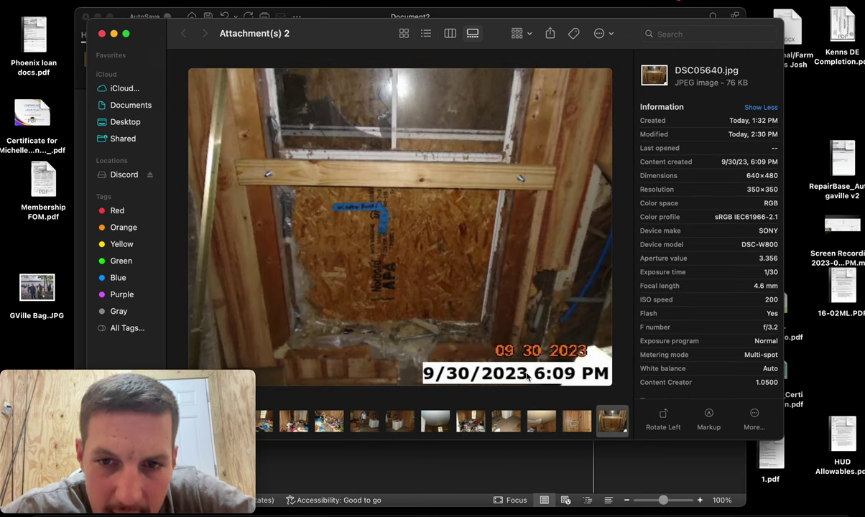
pyautogui.press('Right')
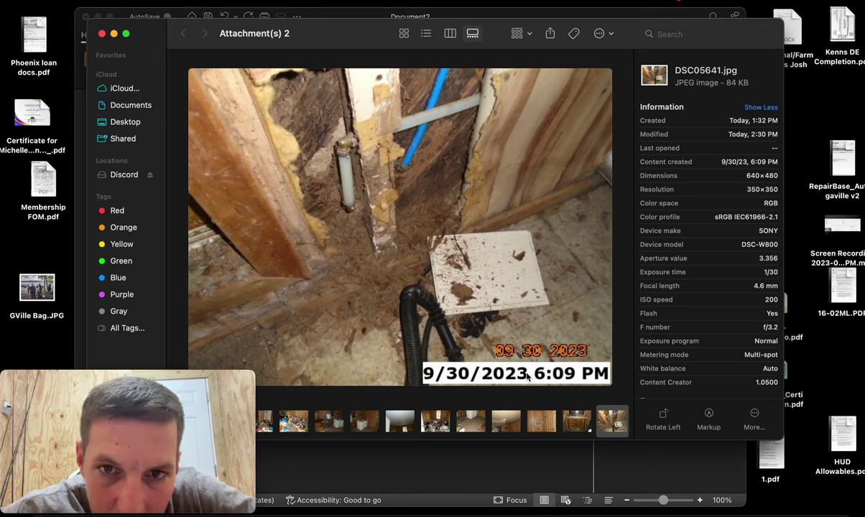
pyautogui.press('Right')
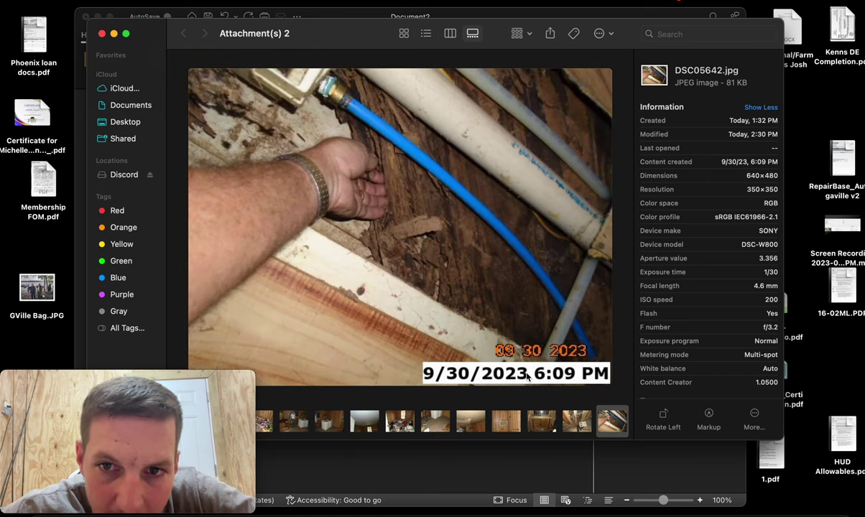
# Compare the pipe photos DSC05642.jpg and DSC05643.jpg and view the electrical panel in DSC05644.jpg
pyautogui.press('Right')
pyautogui.press('Right')
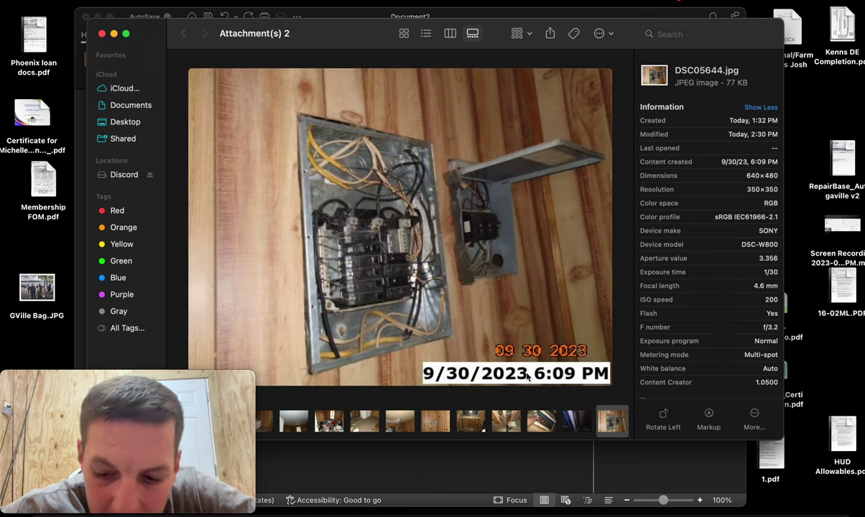
pyautogui.press('Left')
pyautogui.press('Left')
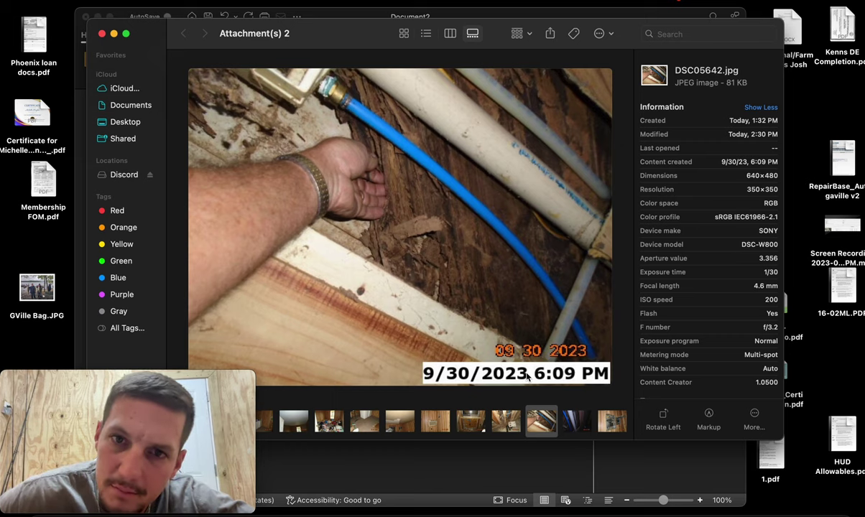
pyautogui.press('Right')
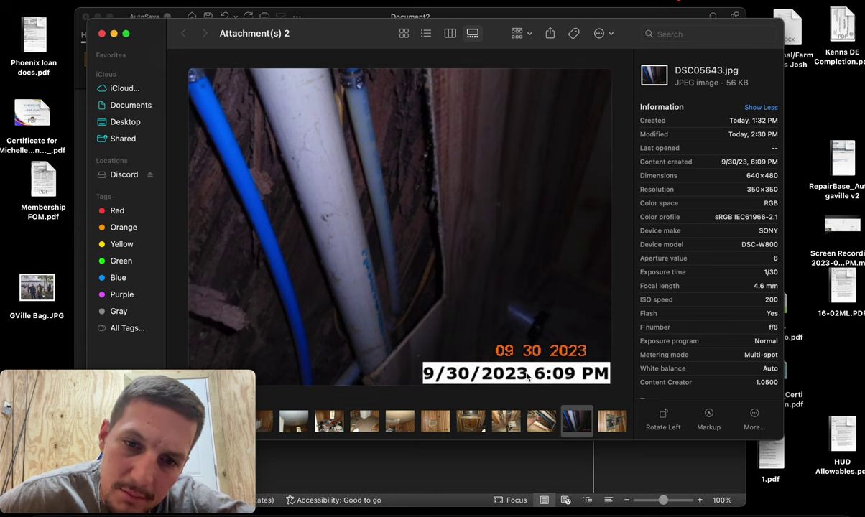
pyautogui.press('Right')
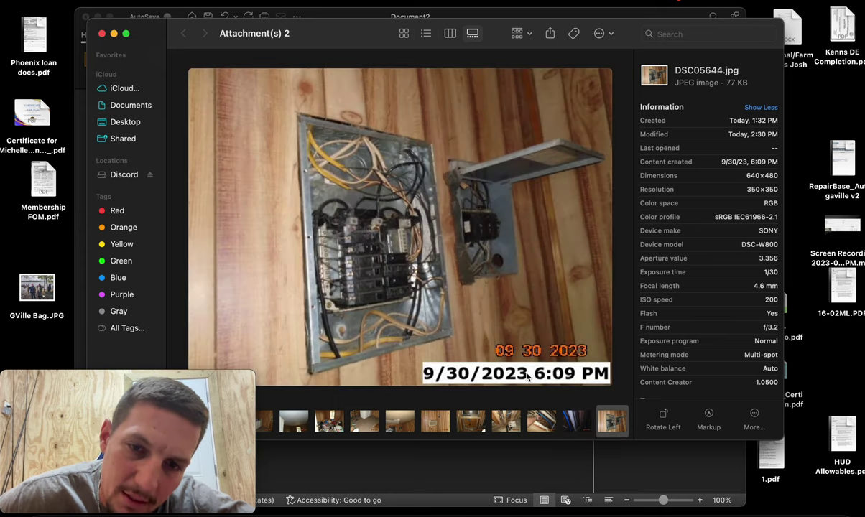
# Examine the carpeted room, bathroom ceiling and bathtub photos from DSC05646.jpg to DSC05654.jpg
pyautogui.press('Right')
pyautogui.press('Right')
pyautogui.press('Right')
pyautogui.press('Right')
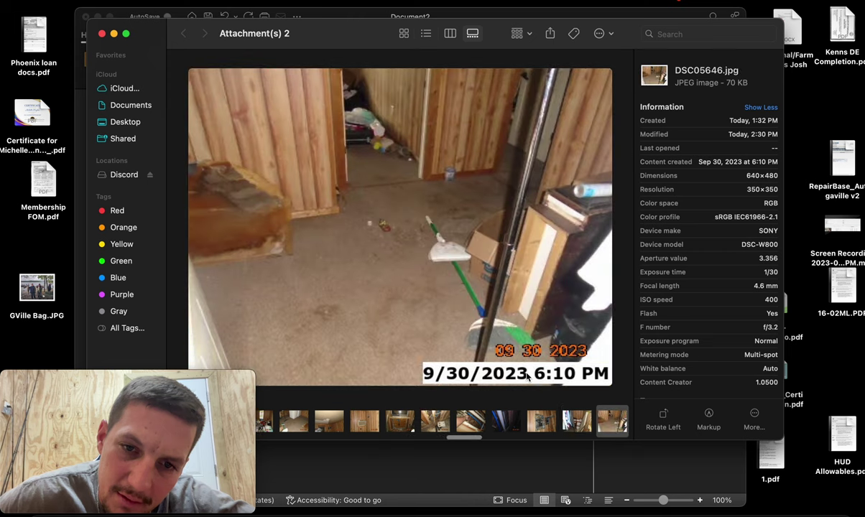
pyautogui.press('Right')
pyautogui.press('Right')
pyautogui.press('Right')
pyautogui.press('Right')
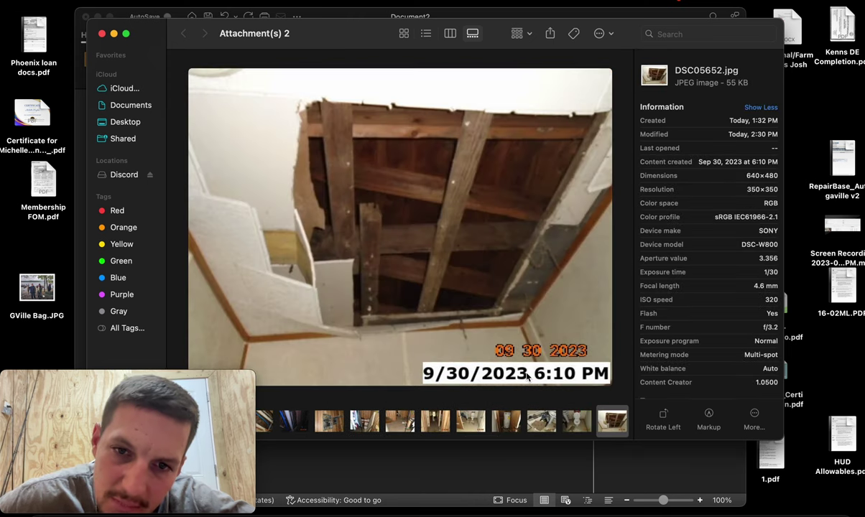
pyautogui.press('Right')
pyautogui.press('Right')
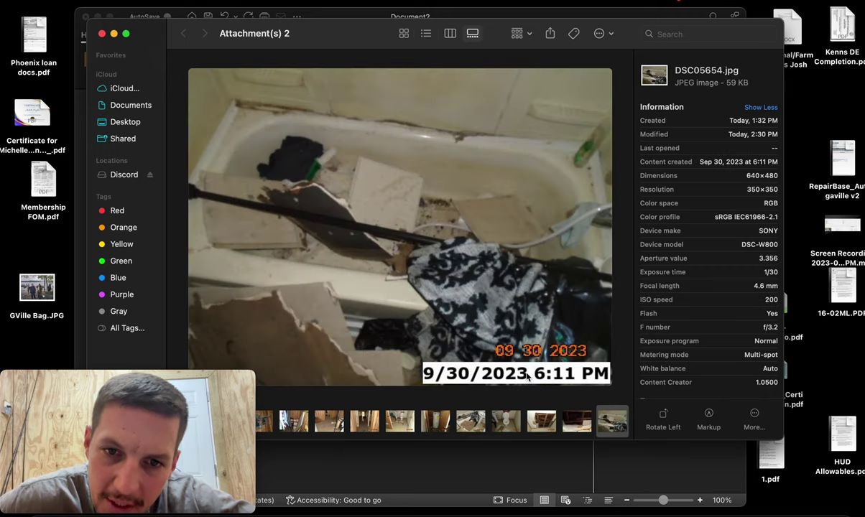
# Look through the next interior photos up to the kitchen counter and range hood in DSC05659.jpg
pyautogui.press('Right')
pyautogui.press('Right')
pyautogui.press('Right')
pyautogui.press('Right')
pyautogui.press('Right')
pyautogui.press('Right')
pyautogui.press('Right')
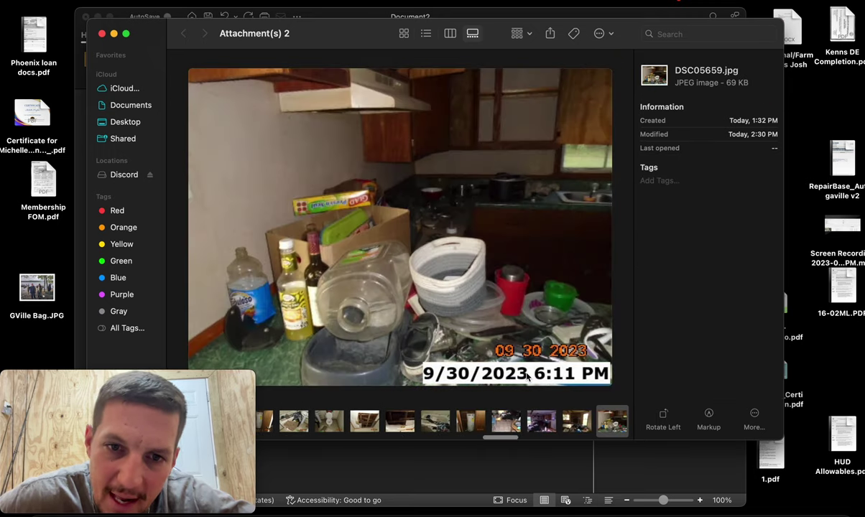
# Look through the remaining kitchen and yard photos and the exterior eave and siding photos up to DSC05677.jpg
pyautogui.press('Right')
pyautogui.press('Right')
pyautogui.press('Right')
pyautogui.press('Right')
pyautogui.press('Right')
pyautogui.press('Right')
pyautogui.press('Right')
pyautogui.press('Right')
pyautogui.press('Right')
pyautogui.press('Right')
pyautogui.press('Right')
pyautogui.press('Right')
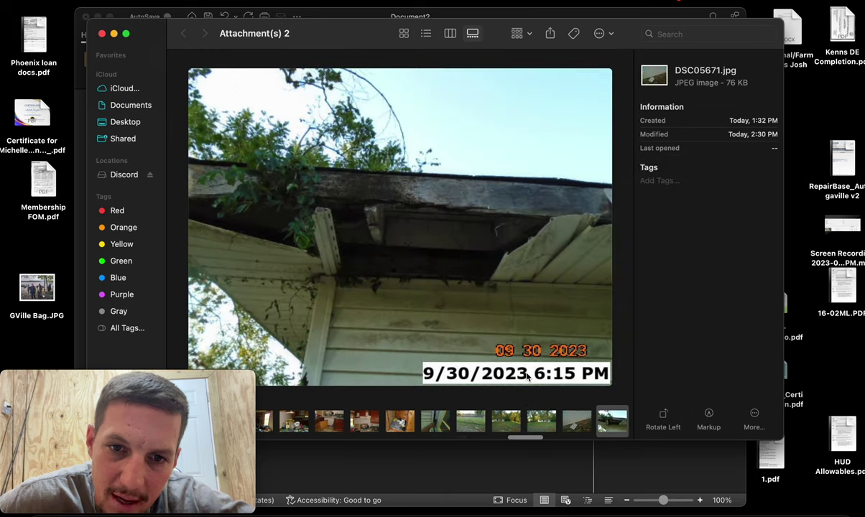
pyautogui.press('Right')
pyautogui.press('Right')
pyautogui.press('Right')
pyautogui.press('Right')
pyautogui.press('Right')
pyautogui.press('Right')
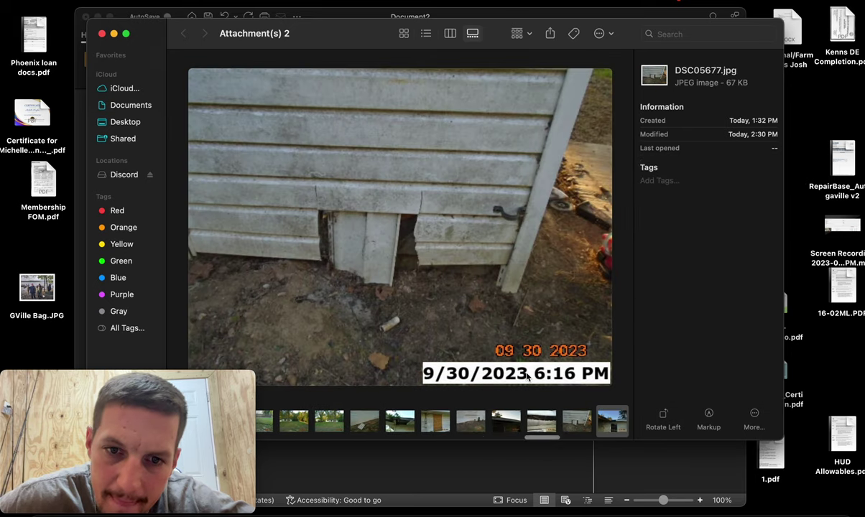
# View the covered porch roof in DSC05678.jpg and the attic framing and wiring in DSC05679.jpg and DSC05680.jpg
pyautogui.press('Right')
pyautogui.press('Right')
pyautogui.press('Left')
pyautogui.press('Left')
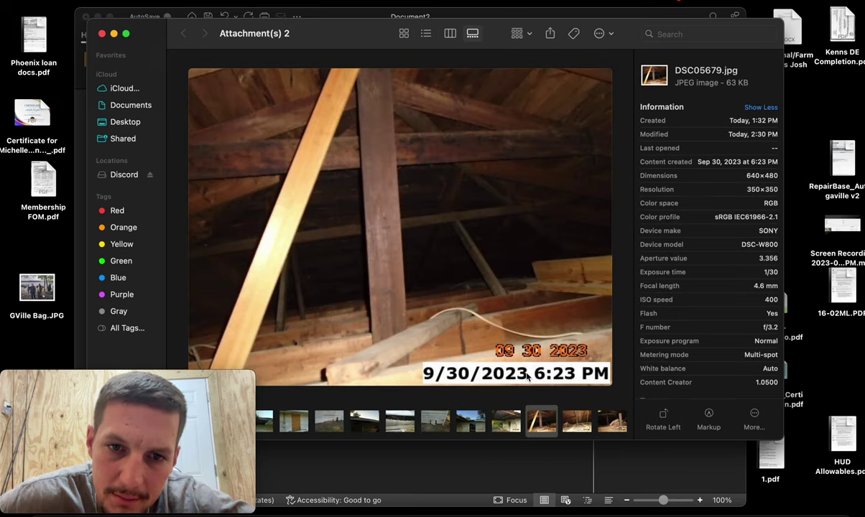
pyautogui.press('Left')
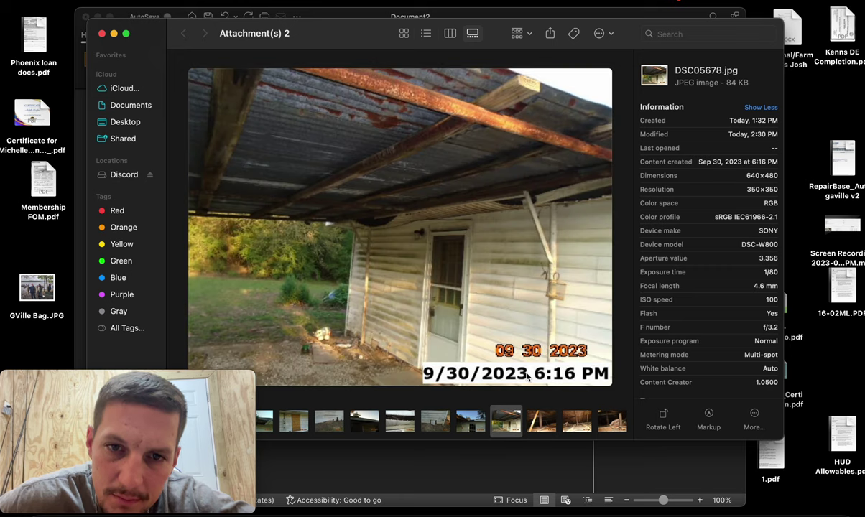
pyautogui.press('Right')
pyautogui.press('Right')
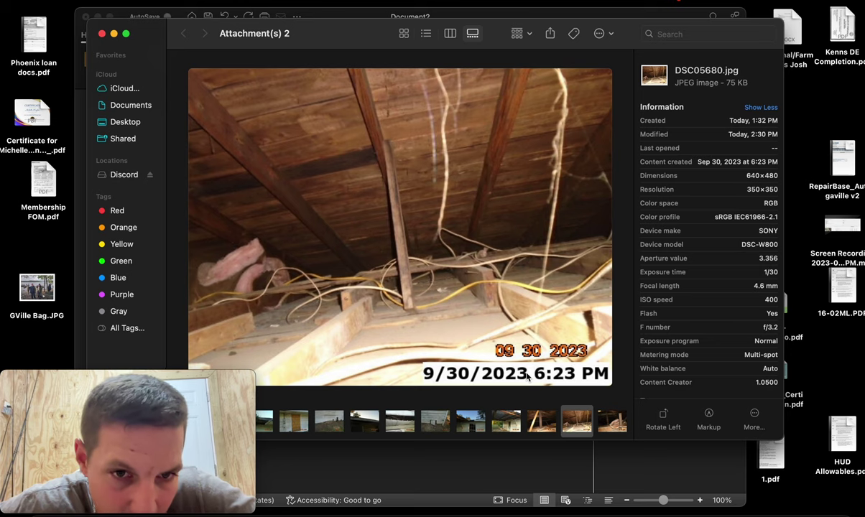
# Examine the attic photos up to DSC05683.jpg, then review them in reverse back to the porch photo DSC05678.jpg
pyautogui.press('Right')
pyautogui.press('Right')
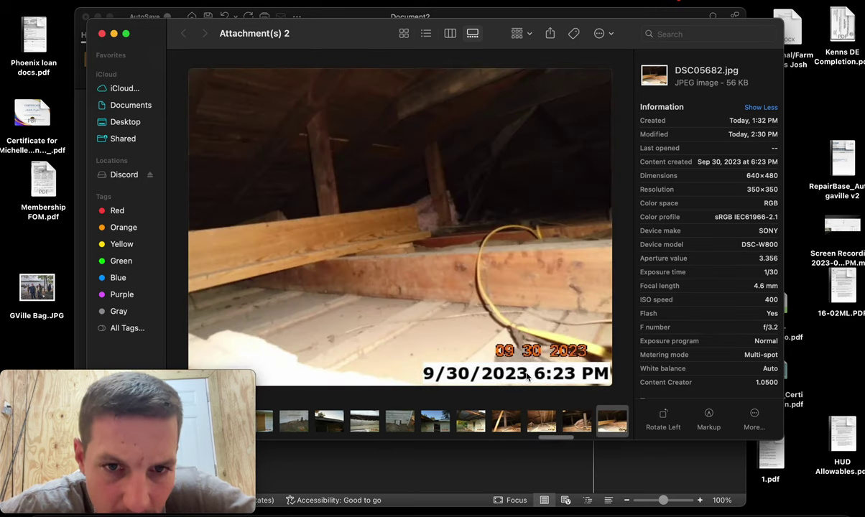
pyautogui.press('Right')
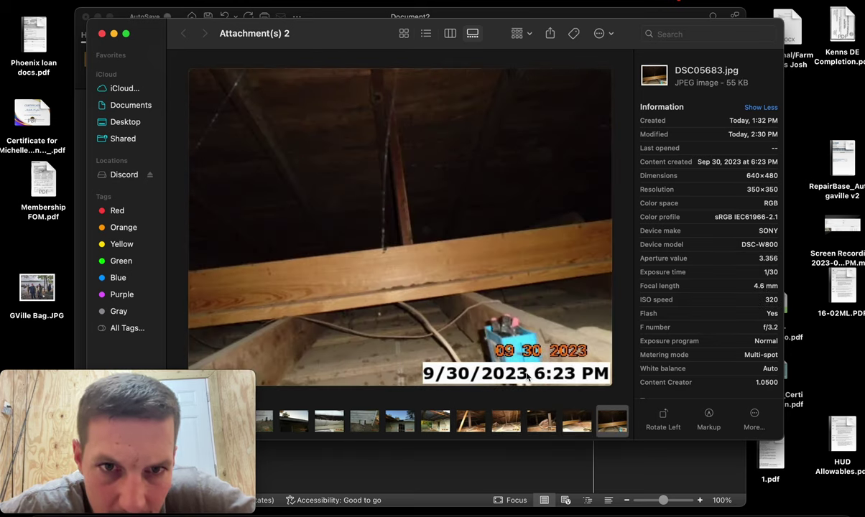
pyautogui.press('Right')
pyautogui.press('Left')
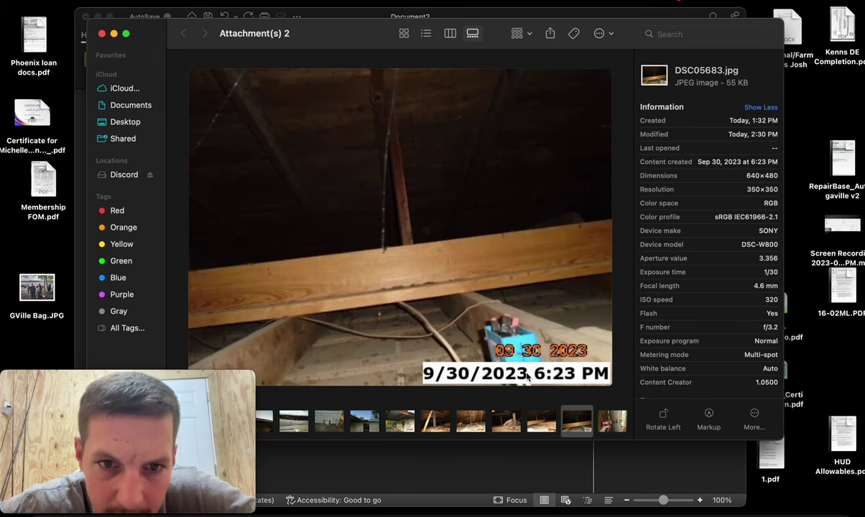
pyautogui.press('Left')
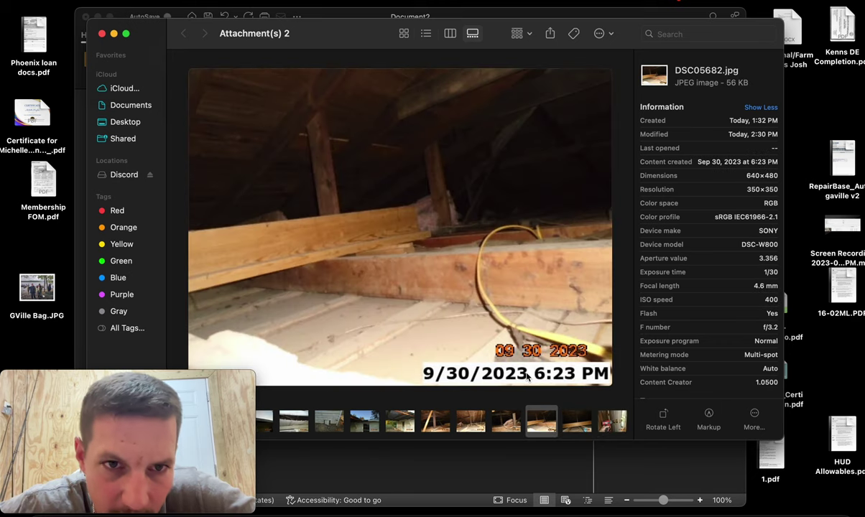
pyautogui.press('Left')
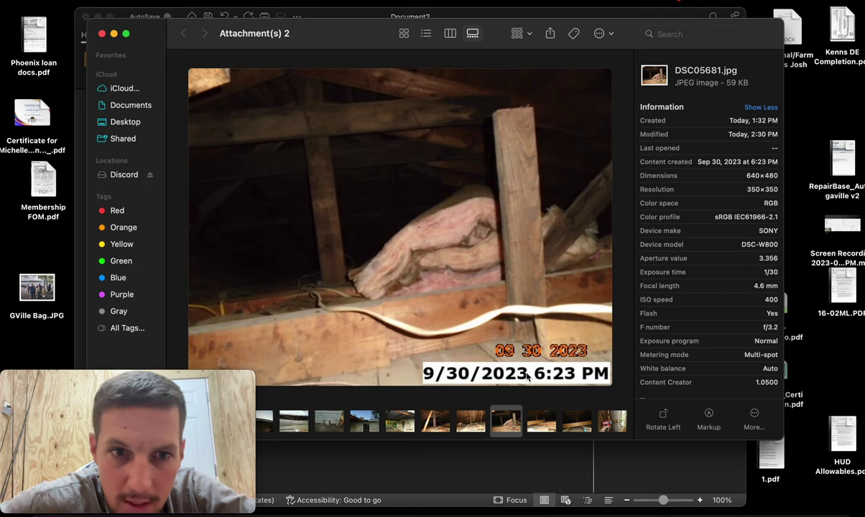
pyautogui.press('Left')
pyautogui.press('Left')
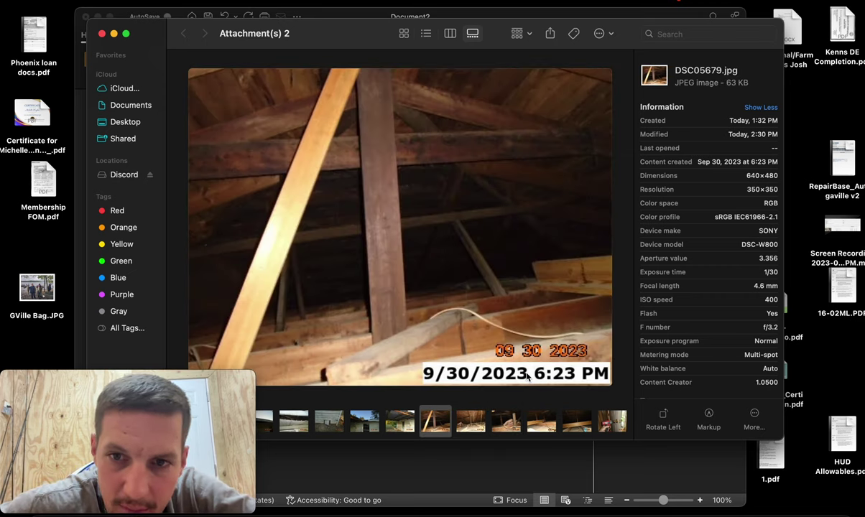
pyautogui.press('Left')
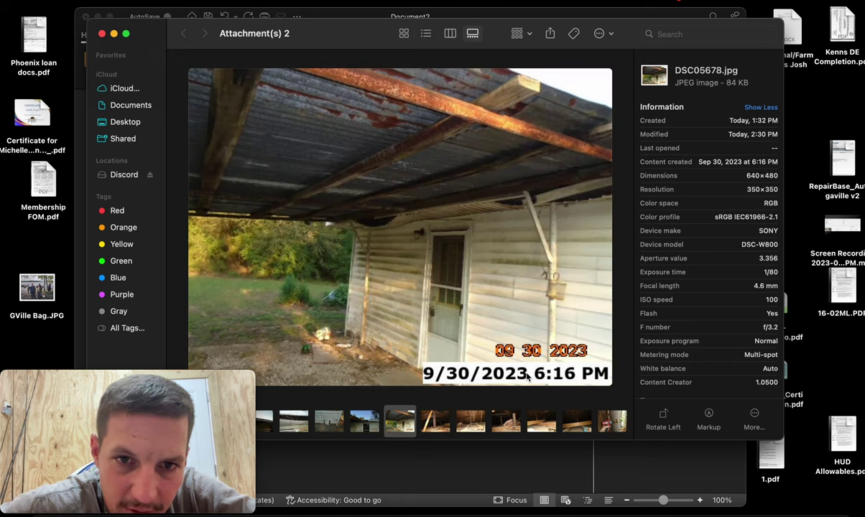
# Look through the photos after the porch view, up to During Lock Change (4).jpg
pyautogui.press('Right')
pyautogui.press('Right')
pyautogui.press('Right')
pyautogui.press('Right')
pyautogui.press('Right')
pyautogui.press('Right')
pyautogui.press('Right')
pyautogui.press('Right')
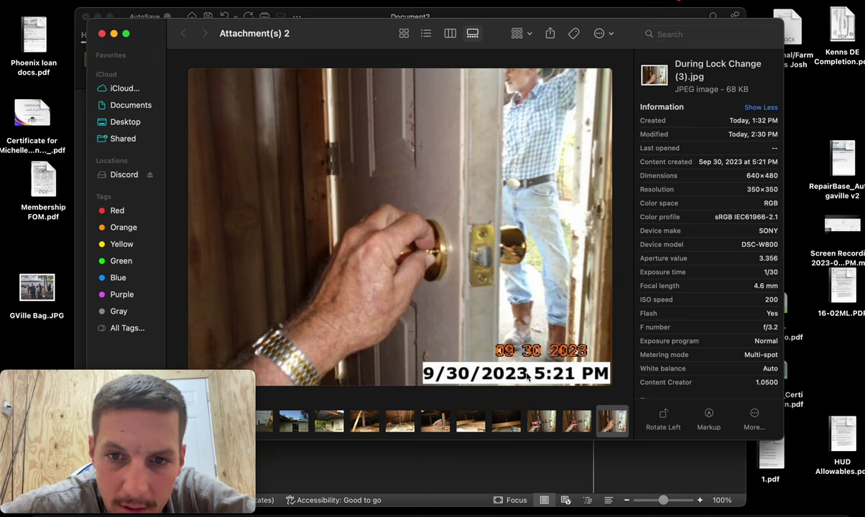
pyautogui.press('Right')
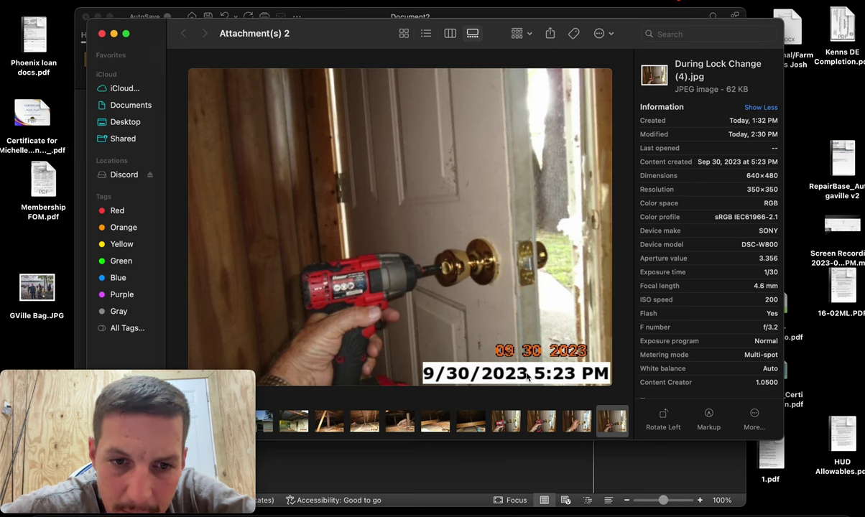
# Examine the damaged door frame in Front Door (1).jpg and Front Door (2).jpg, and view Front of House.jpg
pyautogui.press('Right')
pyautogui.press('Right')
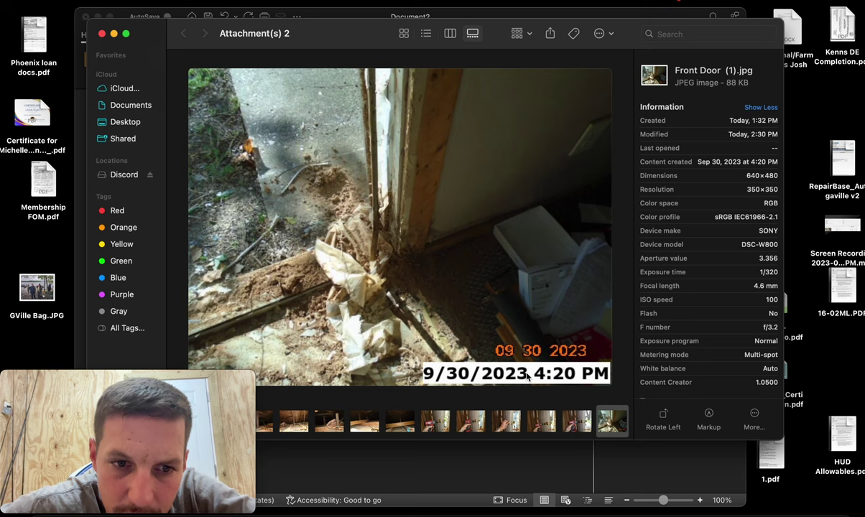
pyautogui.press('Right')
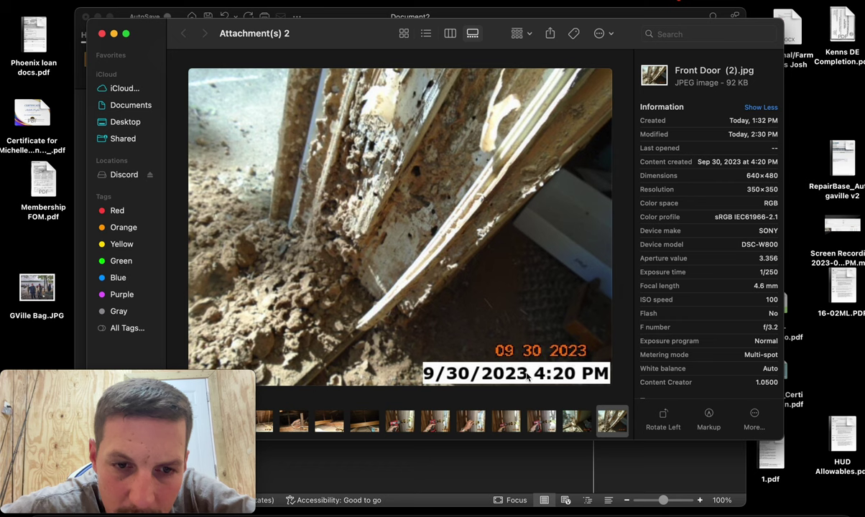
pyautogui.press('Right')
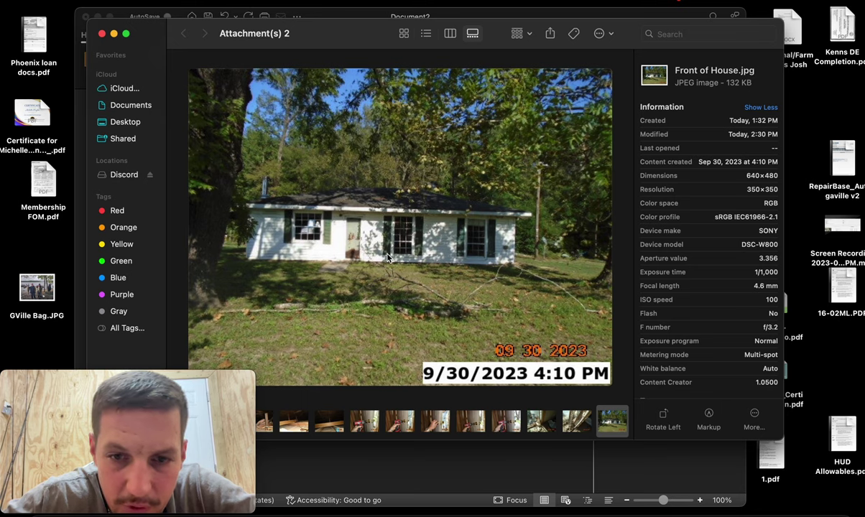
# Look through the remaining photos in the folder, including the lock box, up to Street Sign.jpg
pyautogui.press('Right')
pyautogui.press('Right')
pyautogui.press('Right')
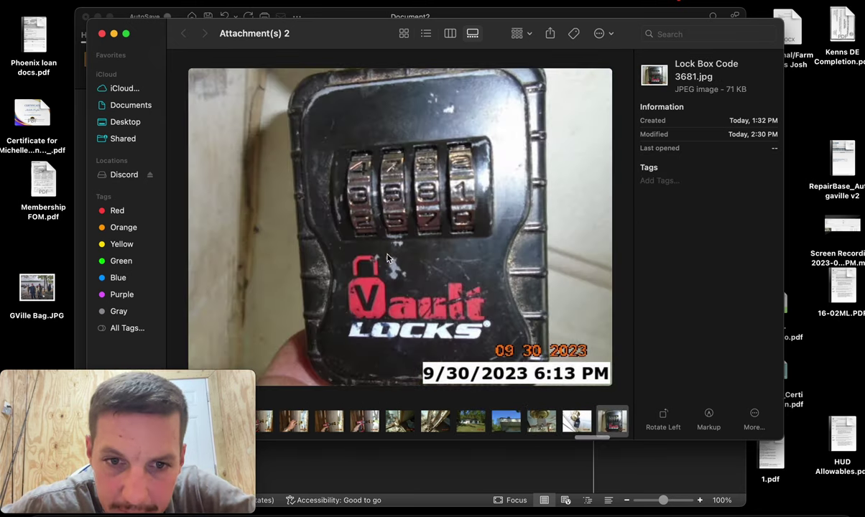
pyautogui.press('Right')
pyautogui.press('Right')
pyautogui.press('Right')
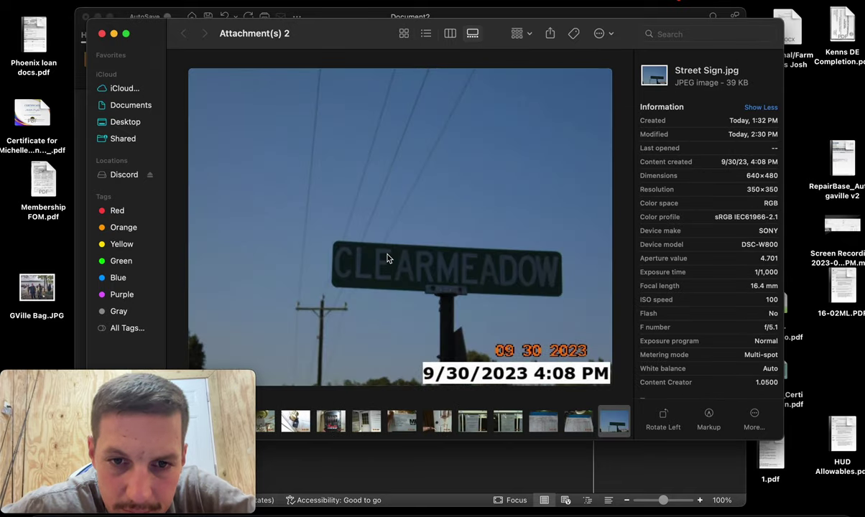
# Go back from the street sign through the lock change and exterior photos to the yard photos DSC05667.jpg to DSC05669.jpg
pyautogui.press('Left')
pyautogui.press('Left')
pyautogui.press('Left')
pyautogui.press('Left')
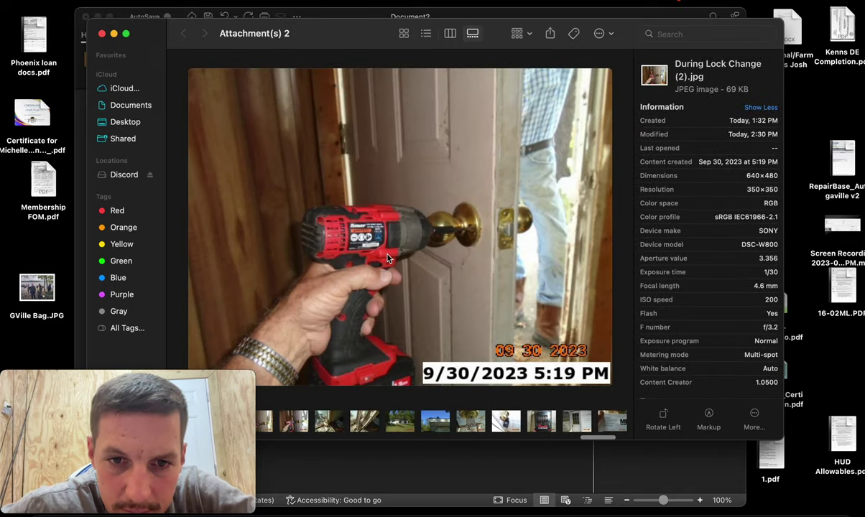
pyautogui.press('Left')
pyautogui.press('Left')
pyautogui.press('Left')
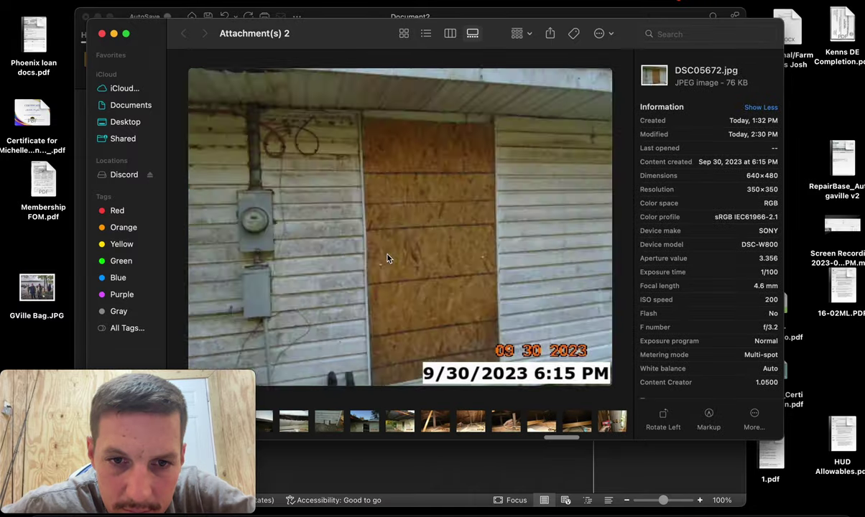
pyautogui.press('Left')
pyautogui.press('Left')
pyautogui.press('Left')
pyautogui.press('Left')
pyautogui.press('Left')
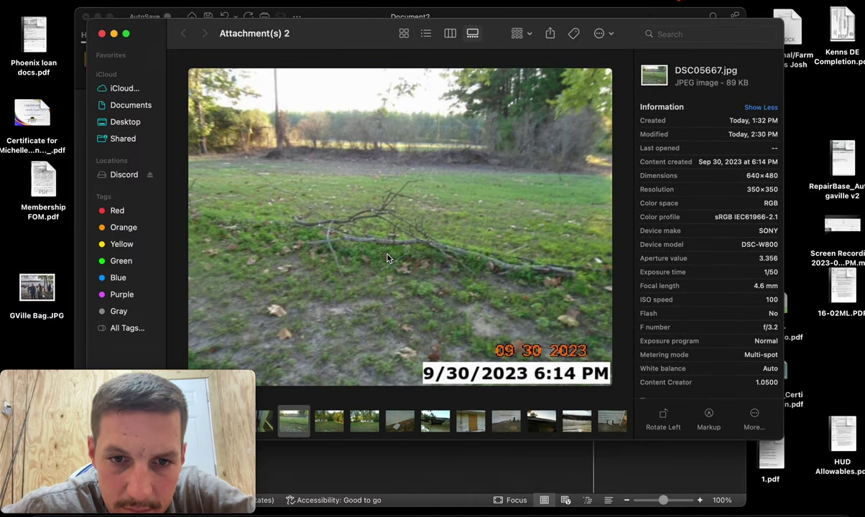
pyautogui.press('Right')
pyautogui.press('Left')
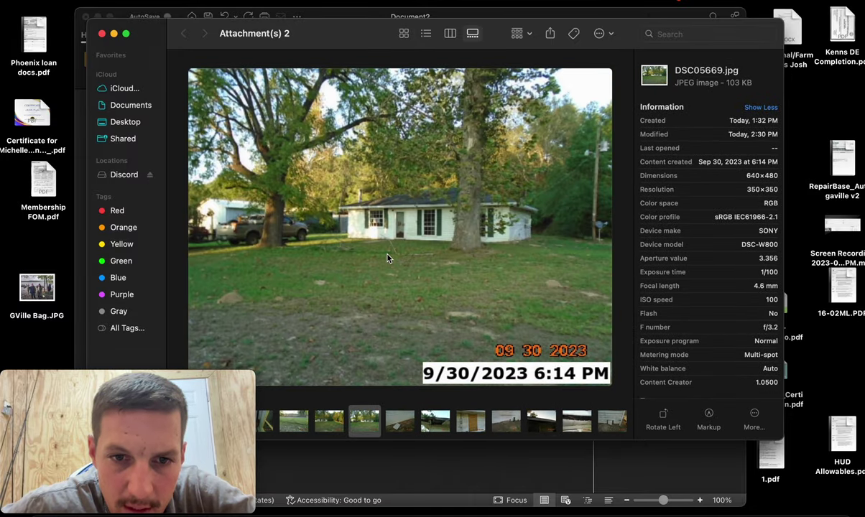
# Review the photos in reverse from the yard through the kitchen to the wall air conditioner in DSC05638.jpg
pyautogui.press('Left')
pyautogui.press('Left')
pyautogui.press('Left')
pyautogui.press('Left')
pyautogui.press('Left')
pyautogui.press('Left')
pyautogui.press('Left')
pyautogui.press('Left')
pyautogui.press('Left')
pyautogui.press('Left')
pyautogui.press('Left')
pyautogui.press('Left')
pyautogui.press('Left')
pyautogui.press('Left')
pyautogui.press('Left')
pyautogui.press('Left')
pyautogui.press('Left')
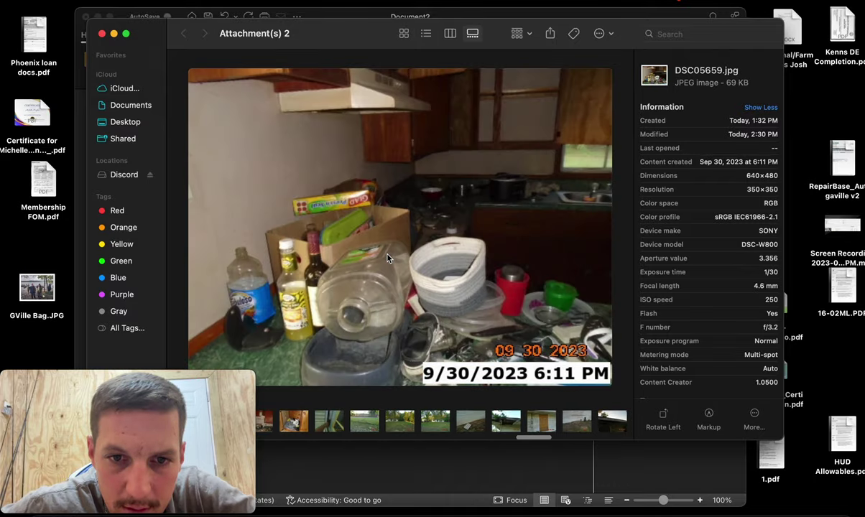
pyautogui.press('Left')
pyautogui.press('Left')
pyautogui.press('Left')
pyautogui.press('Left')
pyautogui.press('Left')
pyautogui.press('Left')
pyautogui.press('Left')
pyautogui.press('Left')
pyautogui.press('Left')
pyautogui.press('Left')
pyautogui.press('Left')
pyautogui.press('Left')
pyautogui.press('Left')
pyautogui.press('Left')
pyautogui.press('Left')
pyautogui.press('Left')
pyautogui.press('Left')
pyautogui.press('Left')
pyautogui.press('Left')
pyautogui.press('Left')
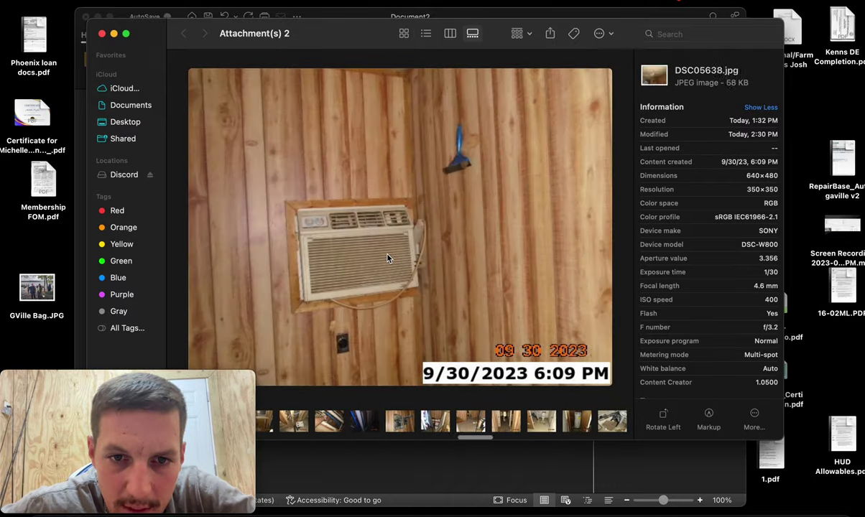
# Continue back through the interior photos, past the hallway in DSC05614.jpg, to the cluttered living area in DSC05590.jpg
pyautogui.press('Left')
pyautogui.press('Left')
pyautogui.press('Left')
pyautogui.press('Left')
pyautogui.press('Left')
pyautogui.press('Left')
pyautogui.press('Left')
pyautogui.press('Left')
pyautogui.press('Left')
pyautogui.press('Left')
pyautogui.press('Left')
pyautogui.press('Left')
pyautogui.press('Left')
pyautogui.press('Left')
pyautogui.press('Left')
pyautogui.press('Left')
pyautogui.press('Left')
pyautogui.press('Left')
pyautogui.press('Left')
pyautogui.press('Left')
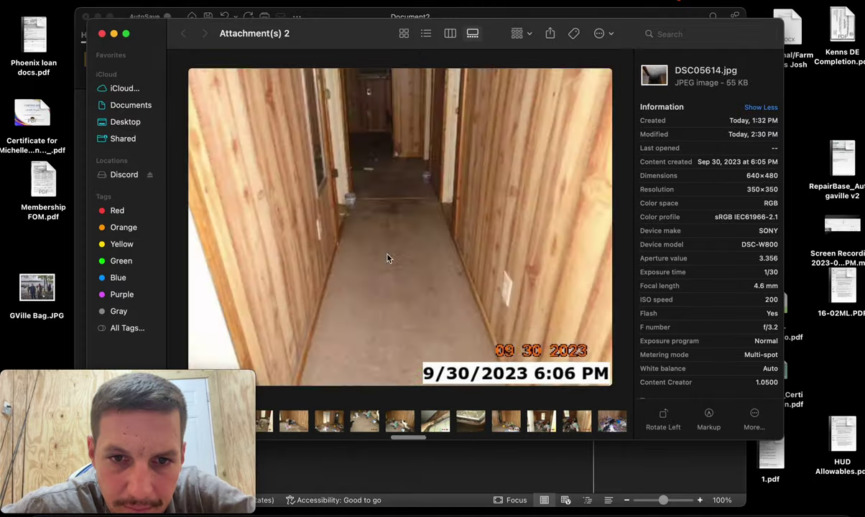
pyautogui.press('Left')
pyautogui.press('Left')
pyautogui.press('Left')
pyautogui.press('Left')
pyautogui.press('Left')
pyautogui.press('Left')
pyautogui.press('Left')
pyautogui.press('Left')
pyautogui.press('Left')
pyautogui.press('Left')
pyautogui.press('Left')
pyautogui.press('Left')
pyautogui.press('Left')
pyautogui.press('Left')
pyautogui.press('Left')
pyautogui.press('Left')
pyautogui.press('Left')
pyautogui.press('Left')
pyautogui.press('Left')
pyautogui.press('Left')
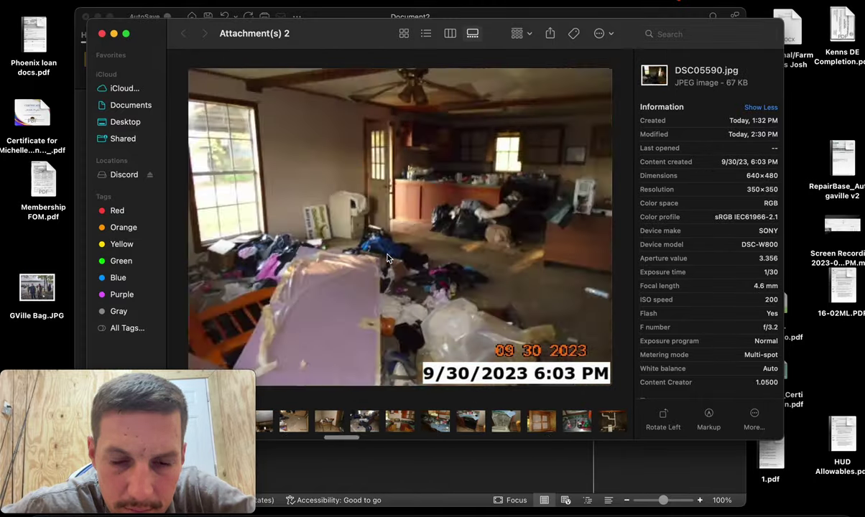
# Go back through the earlier photos from the living area to the interior side of the door in DSC05546.jpg
pyautogui.press('Left')
pyautogui.press('Left')
pyautogui.press('Left')
pyautogui.press('Left')
pyautogui.press('Left')
pyautogui.press('Left')
pyautogui.press('Left')
pyautogui.press('Left')
pyautogui.press('Left')
pyautogui.press('Left')
pyautogui.press('Left')
pyautogui.press('Left')
pyautogui.press('Left')
pyautogui.press('Left')
pyautogui.press('Left')
pyautogui.press('Left')
pyautogui.press('Left')
pyautogui.press('Left')
pyautogui.press('Left')
pyautogui.press('Left')
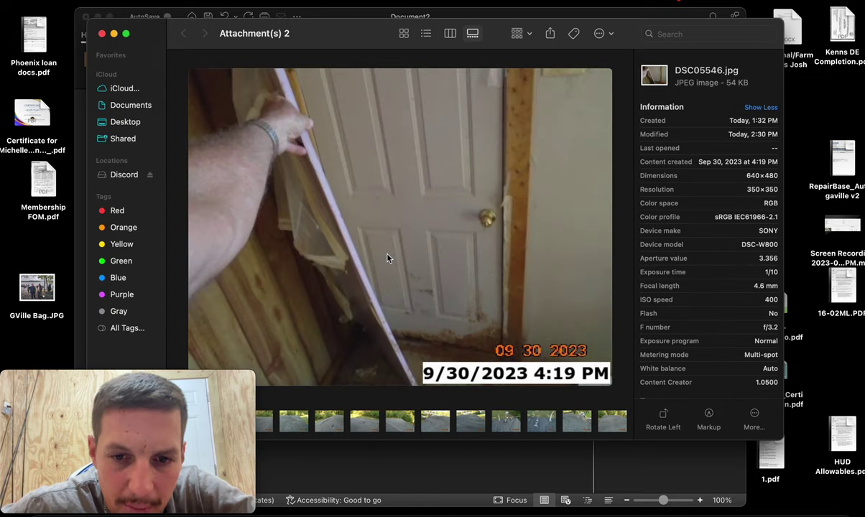
# Go back through the photos from the interior side of the door to the bare yard patch in DSC05534.jpg
pyautogui.press('Right')
pyautogui.press('Right')
pyautogui.press('Right')
pyautogui.press('Left')
pyautogui.press('Left')
pyautogui.press('Left')
pyautogui.press('Left')
pyautogui.press('Left')
pyautogui.press('Left')
pyautogui.press('Left')
pyautogui.press('Left')
pyautogui.press('Left')
pyautogui.press('Left')
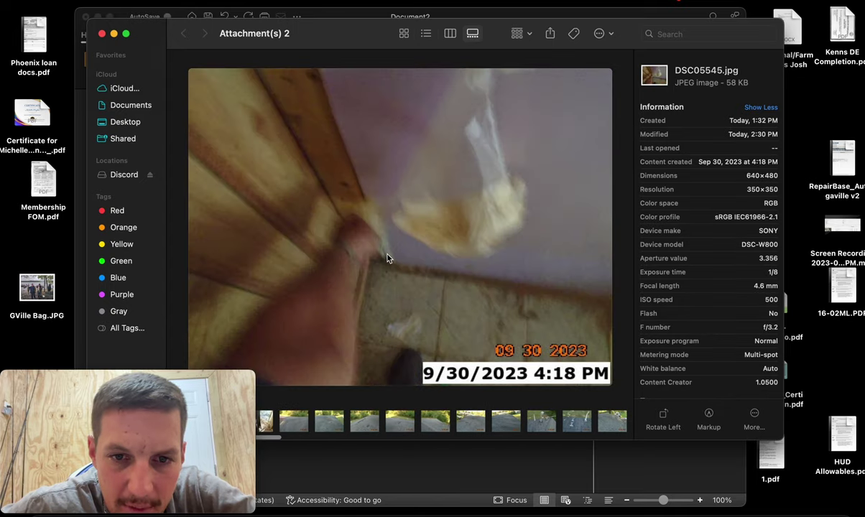
pyautogui.press('Left')
pyautogui.press('Left')
pyautogui.press('Left')
pyautogui.press('Left')
pyautogui.press('Left')
pyautogui.press('Left')
pyautogui.press('Left')
pyautogui.press('Left')
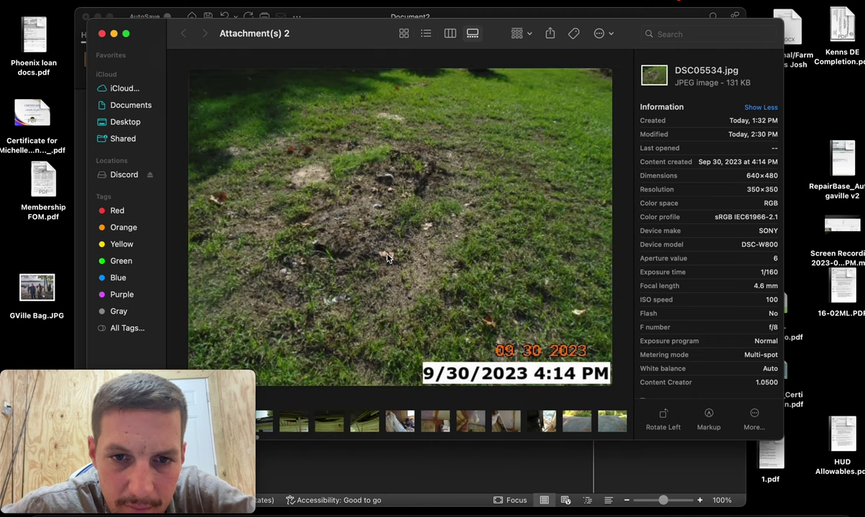
# Examine the carport, fascia and soffit damage in the exterior photos between DSC05534.jpg and DSC05537.jpg
pyautogui.press('Right')
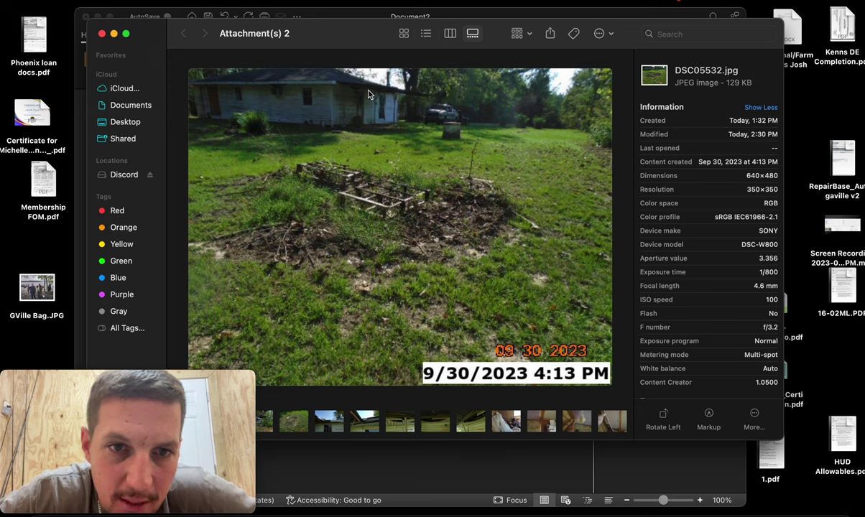
pyautogui.press('Right')
pyautogui.press('Right')
pyautogui.press('Right')
pyautogui.press('Right')
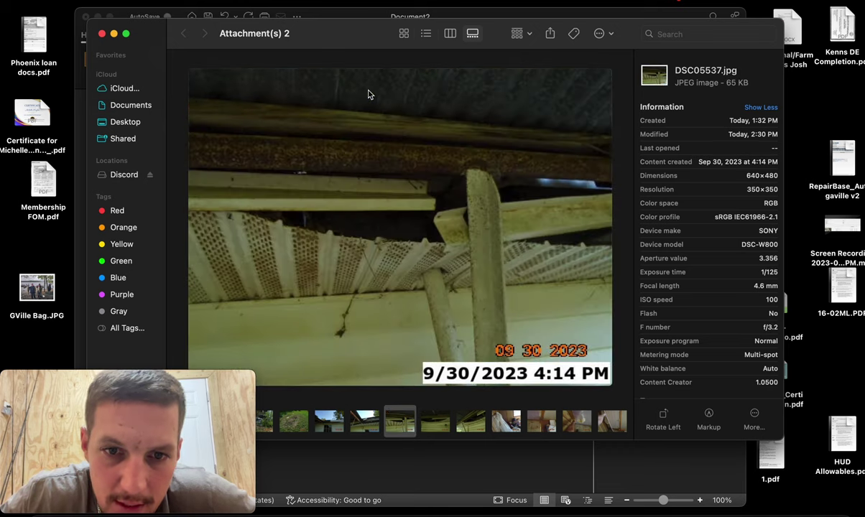
pyautogui.press('Left')
pyautogui.press('Left')
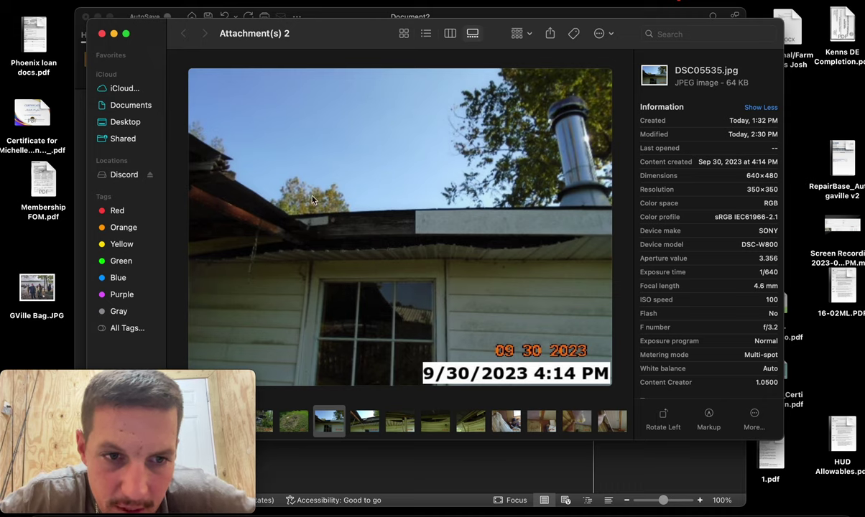
pyautogui.press('Left')
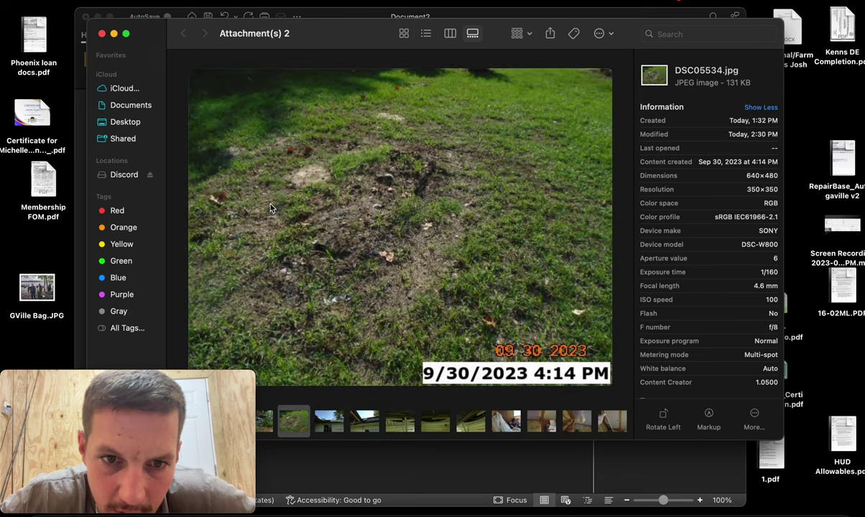
pyautogui.press('Right')
pyautogui.press('Right')
pyautogui.press('Right')
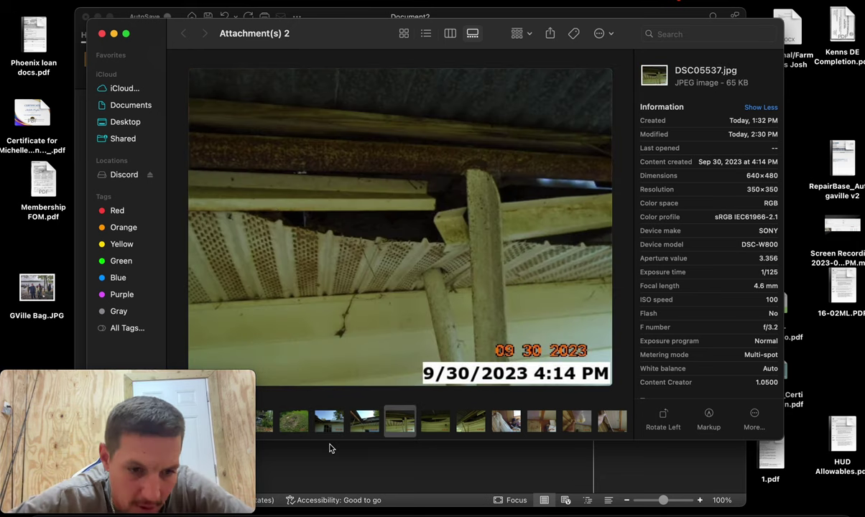
# Switch to Google Earth in the browser and start a measurement at the corner where the carport meets the house roof
pyautogui.click(110, 509)
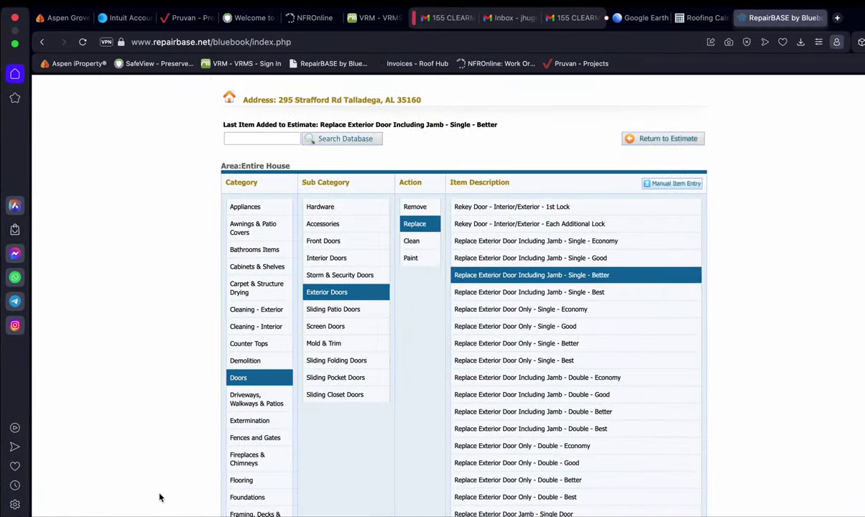
pyautogui.click(638, 18)
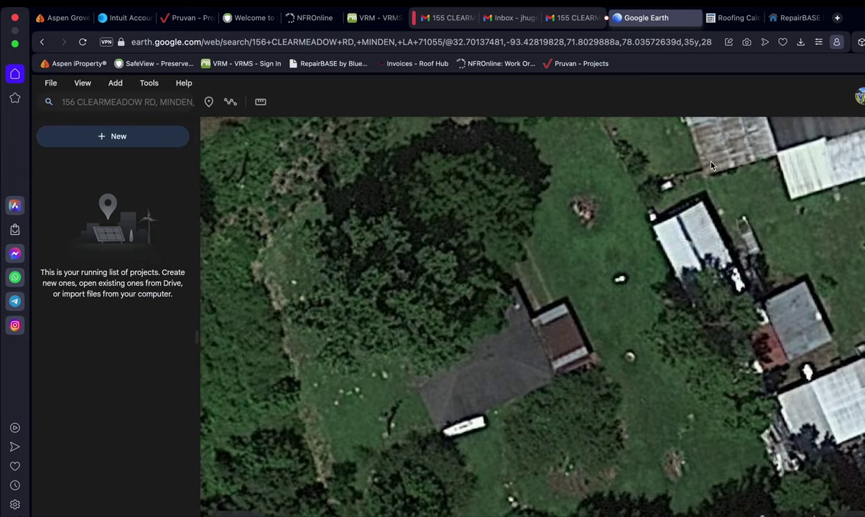
pyautogui.click(260, 102)
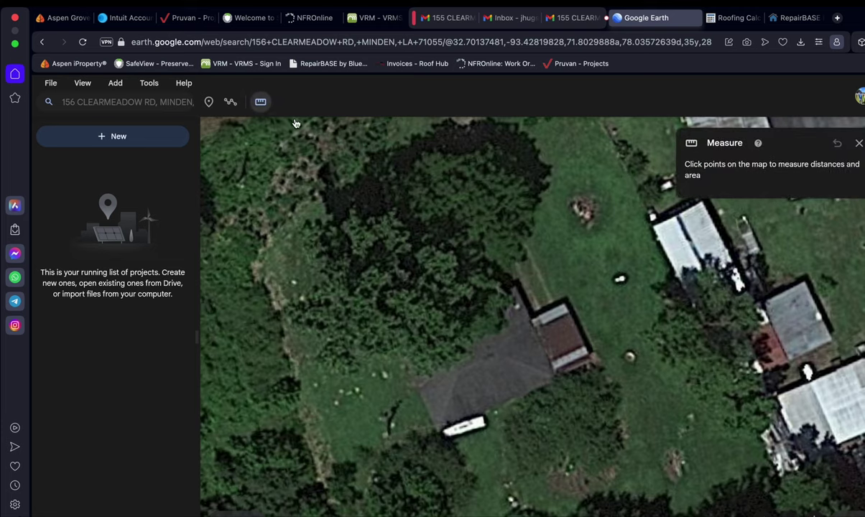
pyautogui.click(531, 323)
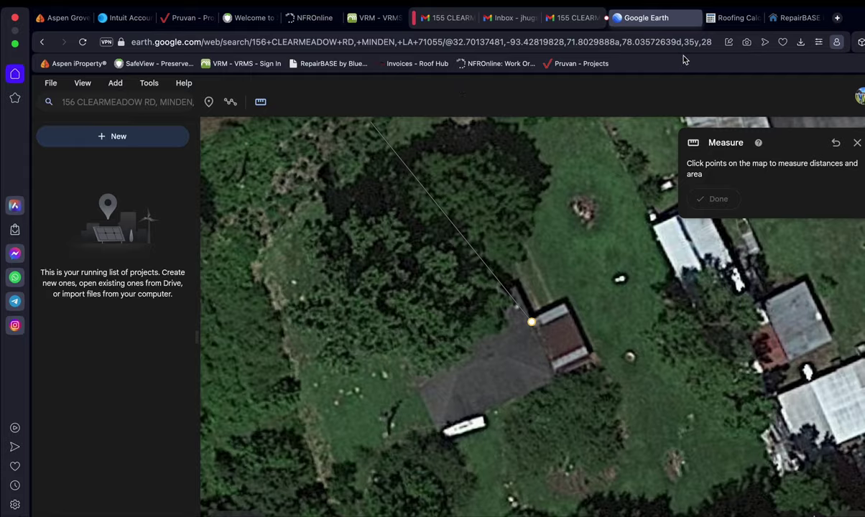
# Return to RepairBASE and choose the out-building demolition item "Remove Out Building - Wood - to 400 S.F. (Large) - Does not include Foundation"
pyautogui.click(790, 17)
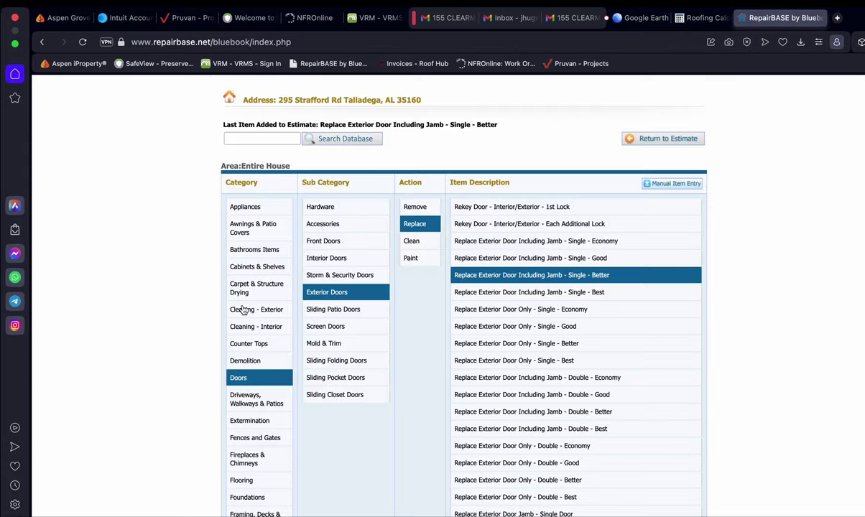
pyautogui.scroll(-5, 245, 309)
pyautogui.scroll(1, 244, 309)
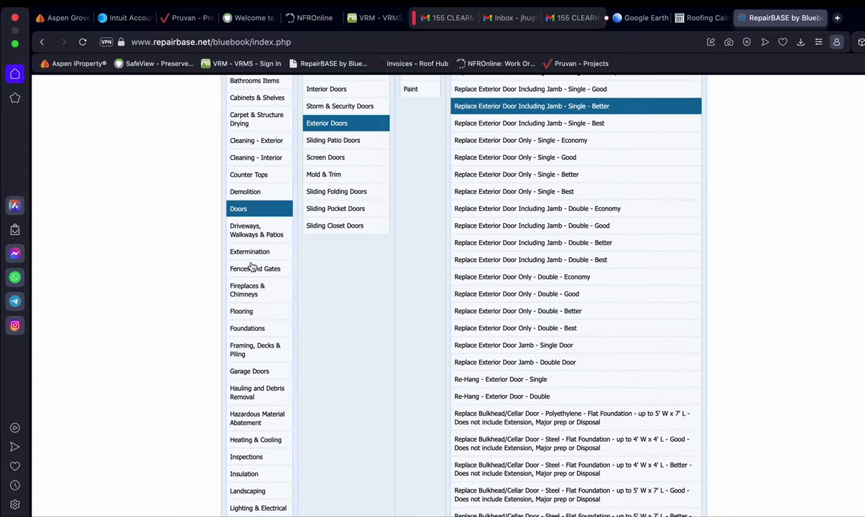
pyautogui.click(244, 191)
pyautogui.scroll(4, 365, 209)
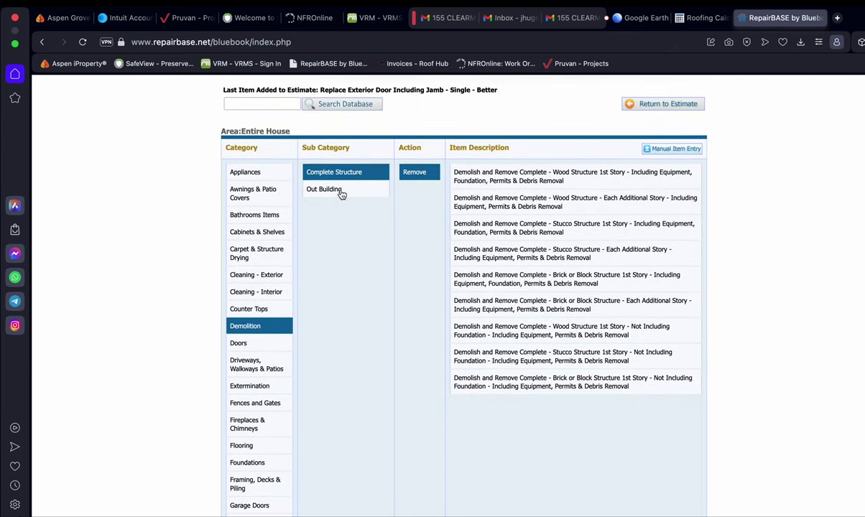
pyautogui.click(340, 191)
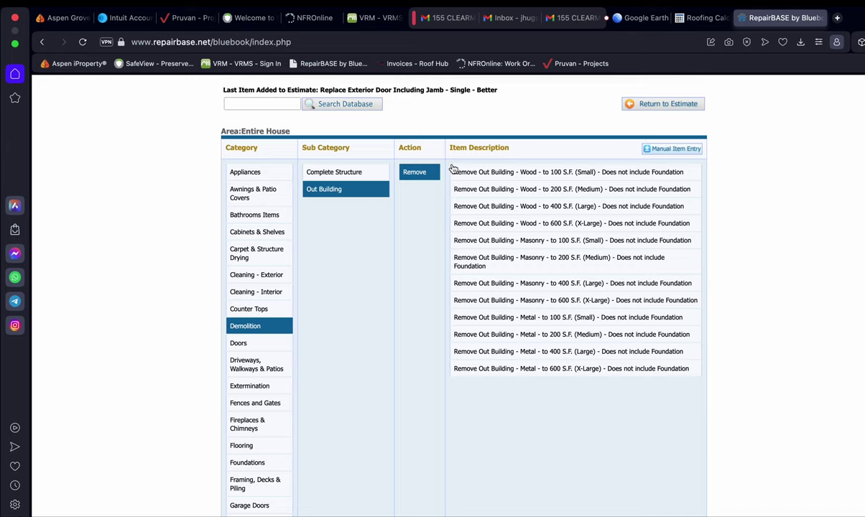
pyautogui.click(525, 208)
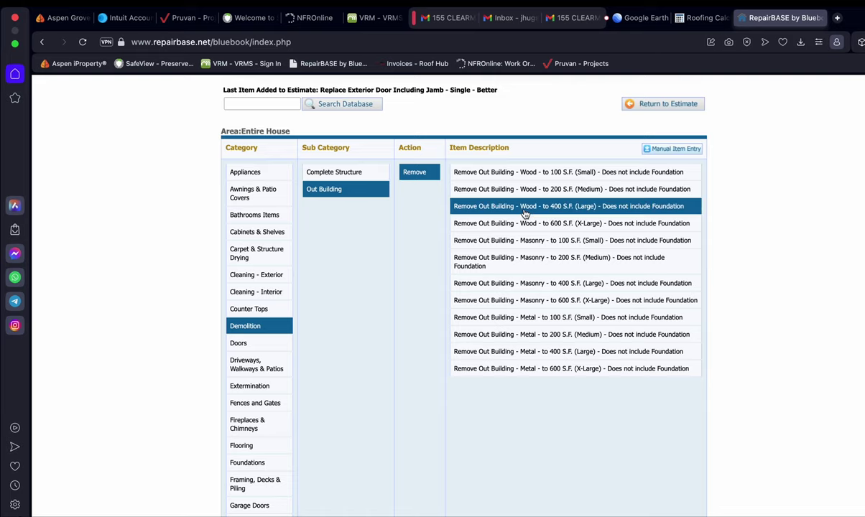
# Enter the item note "Demo exterior carport left side of home, dilapidated", correcting the spelling of the last word
pyautogui.scroll(1, 361, 160)
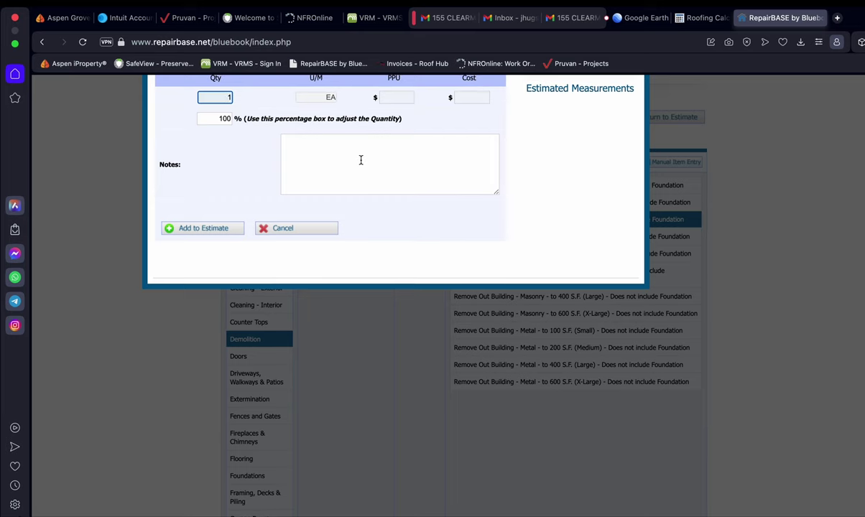
pyautogui.click(361, 160)
pyautogui.write('Demo exterior carpor')
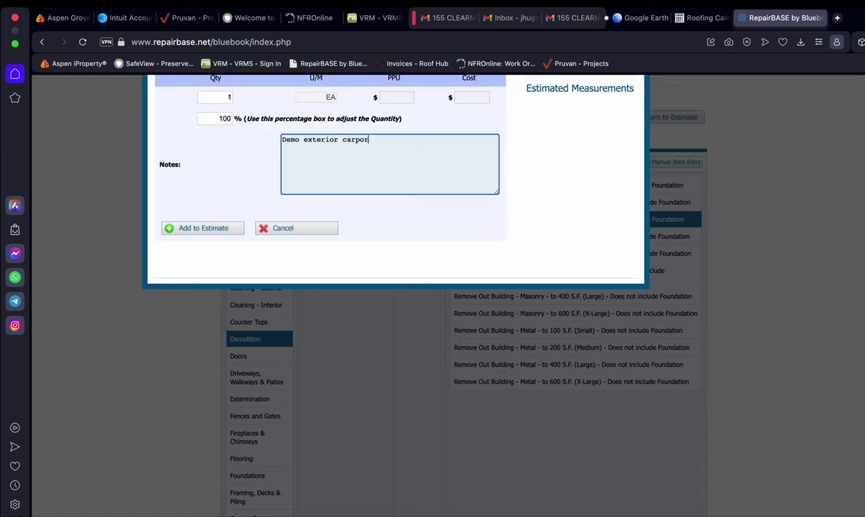
pyautogui.write('t left side of home, elap')
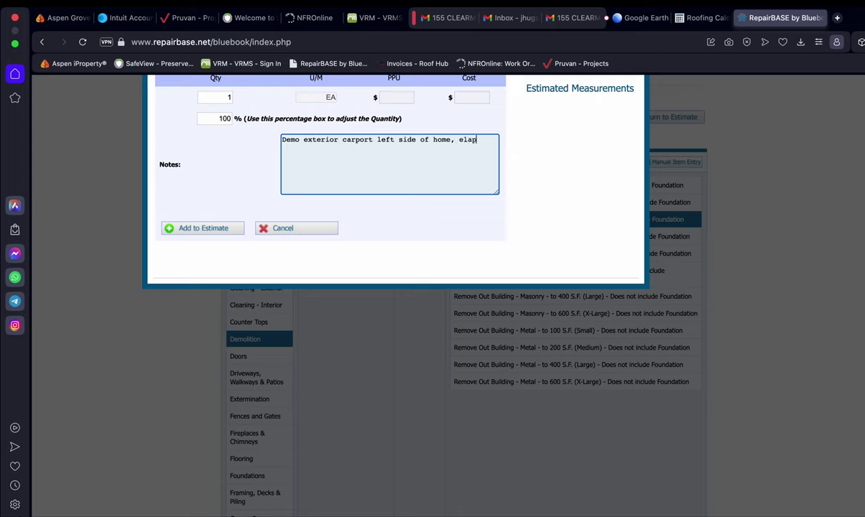
pyautogui.write('ted')
pyautogui.rightClick(285, 148)
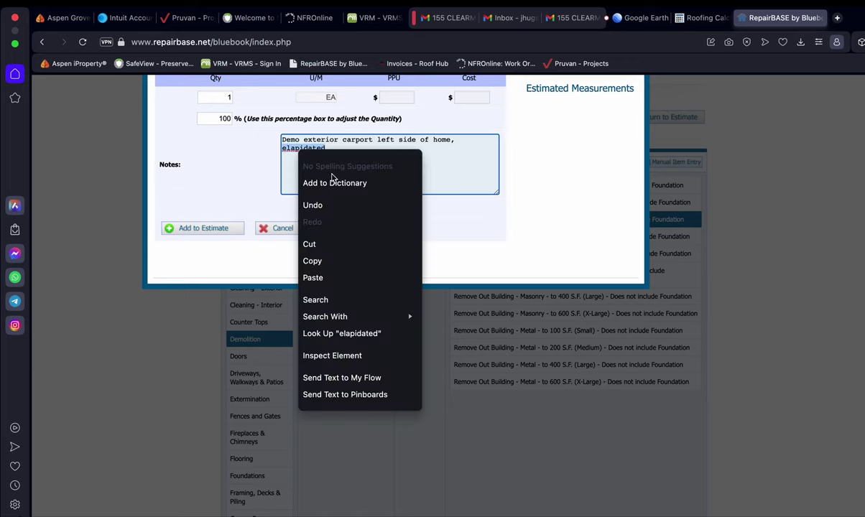
pyautogui.click(285, 148)
pyautogui.click(285, 148)
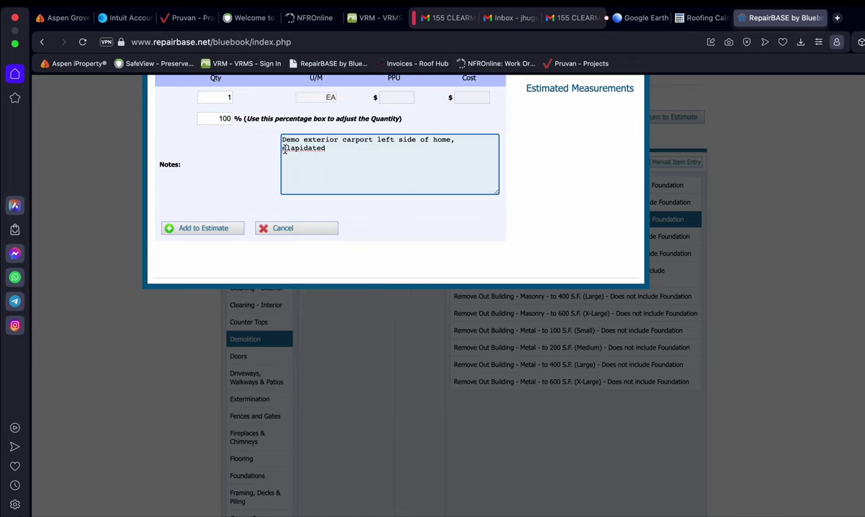
pyautogui.write('d')
pyautogui.rightClick(317, 150)
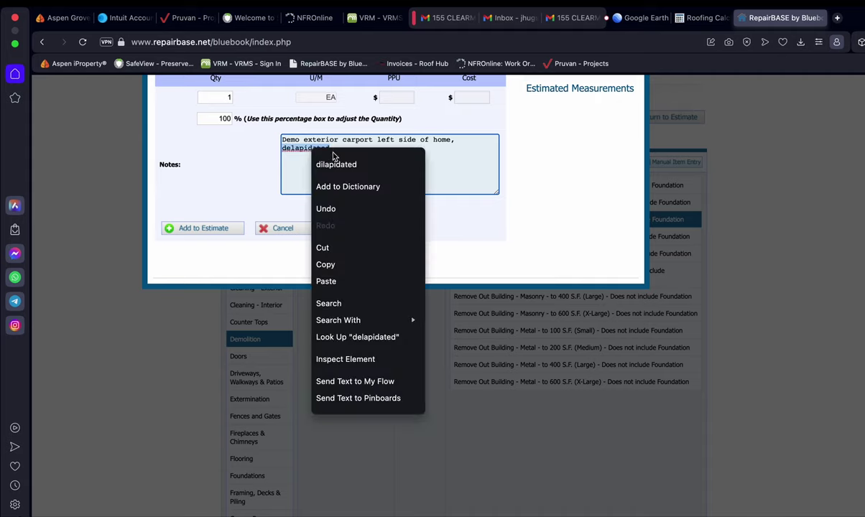
pyautogui.click(339, 165)
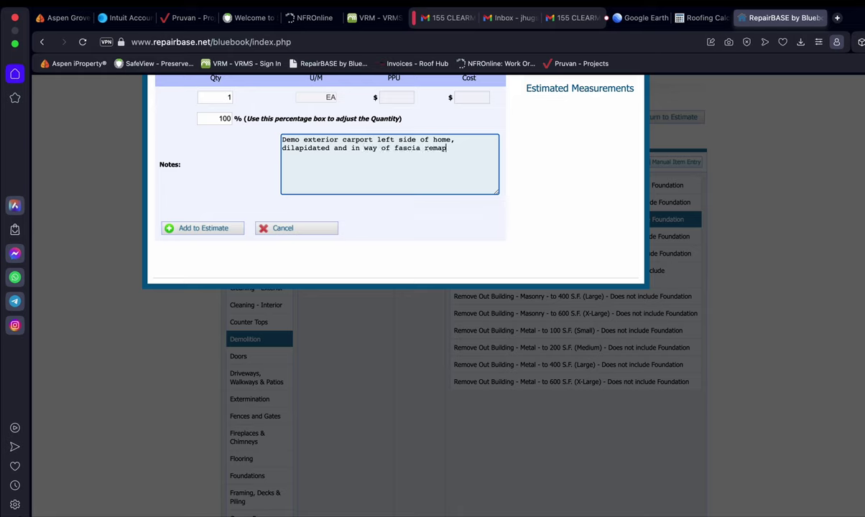
# Complete the note with "and in way of fascia repair 240 sqft" and add the out-building removal to the estimate
pyautogui.write('ir')
pyautogui.scroll(3, 379, 187)
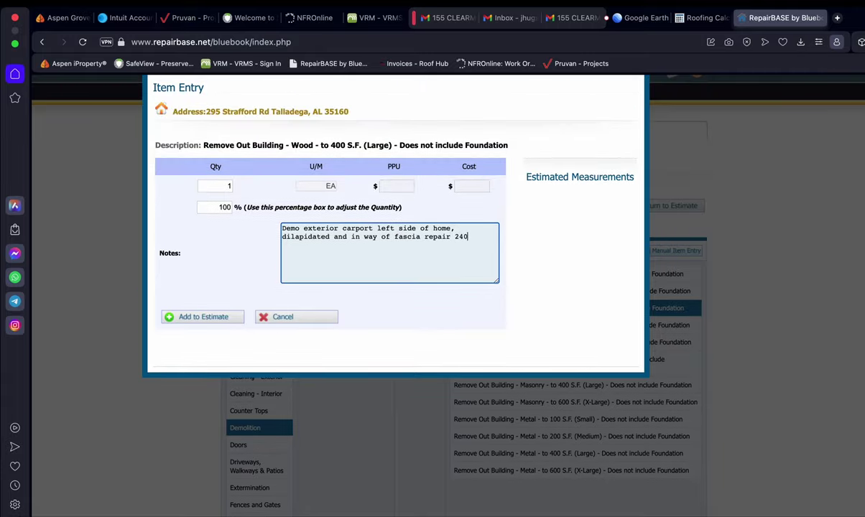
pyautogui.write('qft')
pyautogui.click(563, 299)
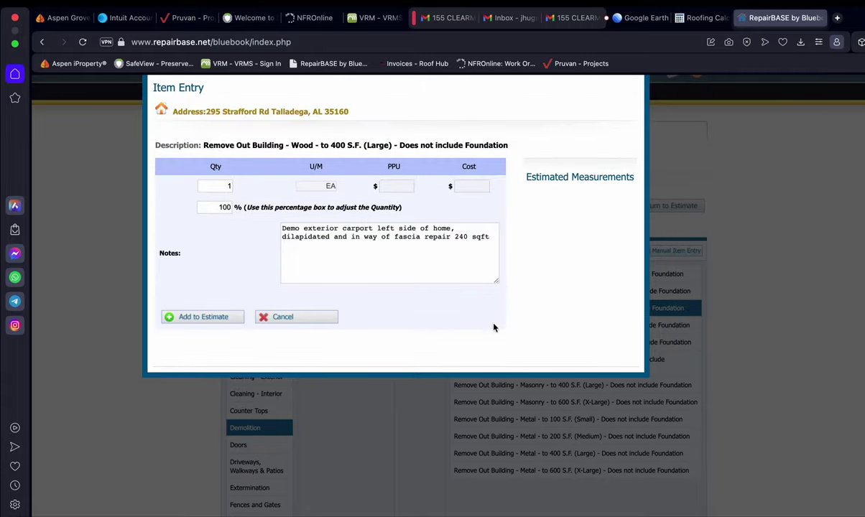
pyautogui.click(204, 317)
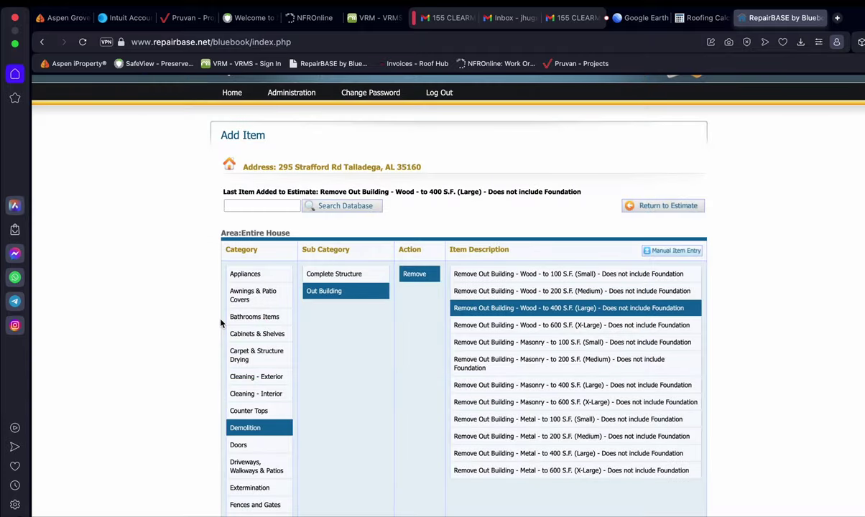
# Switch to the Word repair list and add the line "Demo carport 240 sqft" below the exterior door entry
pyautogui.hotkey('ctrl', 'Up')
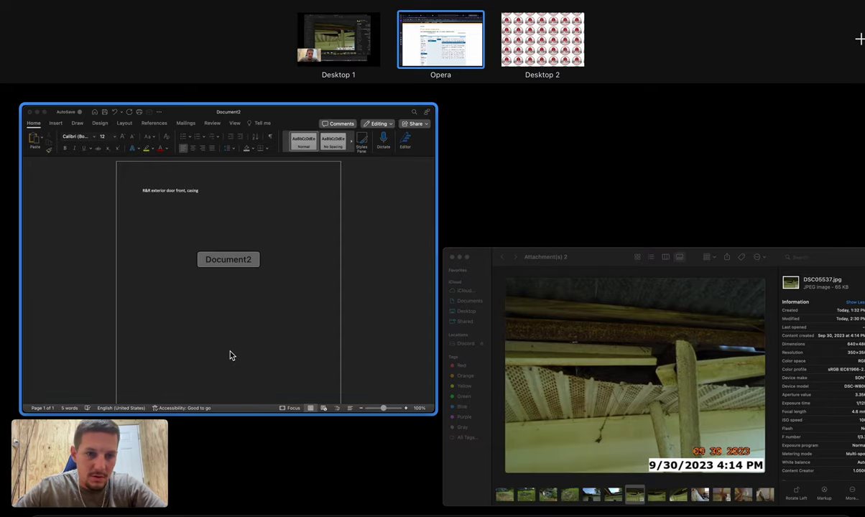
pyautogui.click(230, 355)
pyautogui.write('Demo ca')
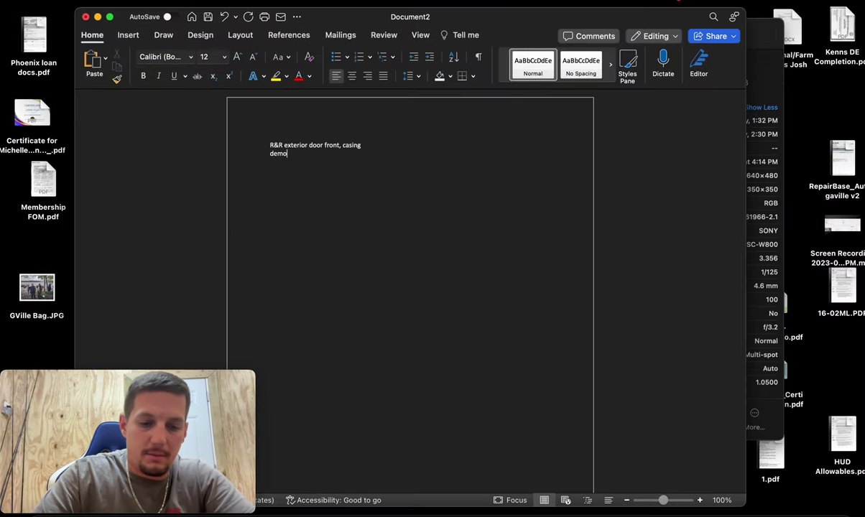
pyautogui.write('rport')
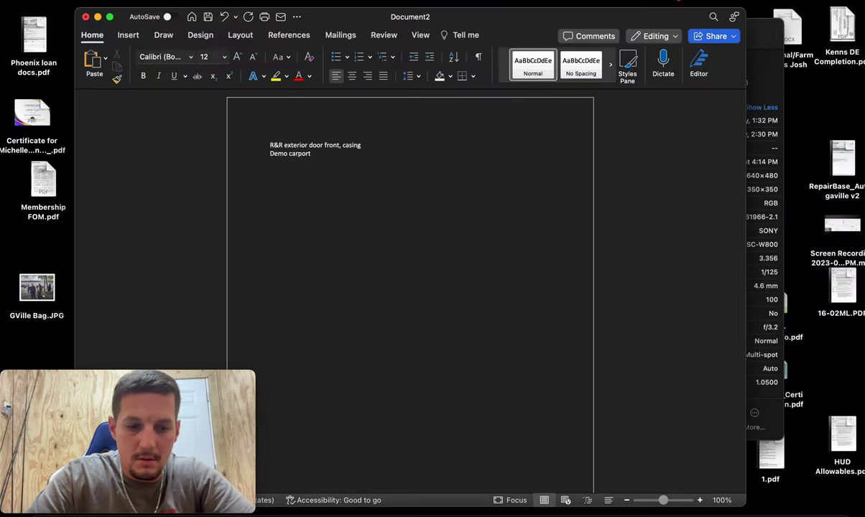
pyautogui.write(' 240 sqft')
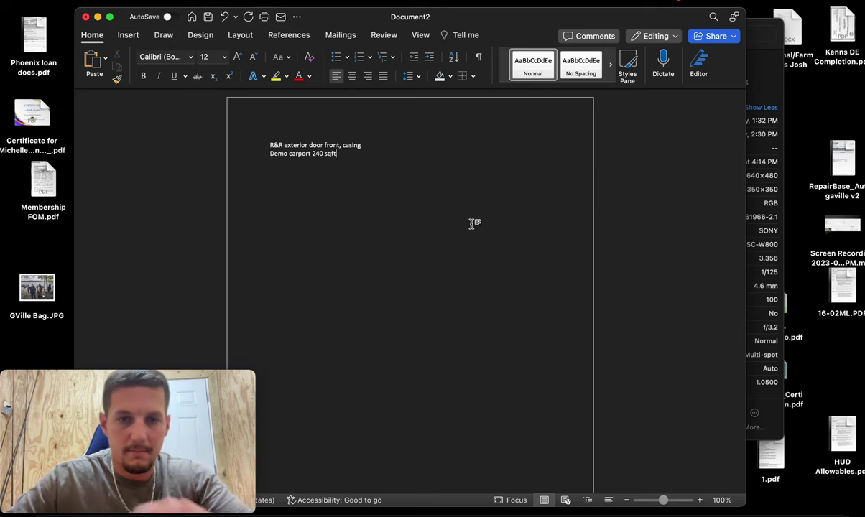
# Return to the inspection photos in Finder and go back from the damaged soffit to the yard debris in DSC05531.jpg
pyautogui.click(132, 508)
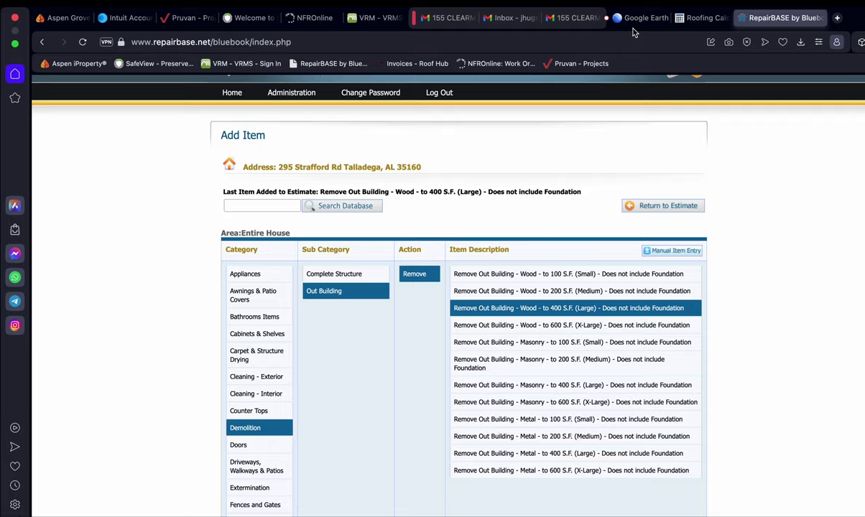
pyautogui.hotkey('ctrl', 'Up')
pyautogui.click(581, 302)
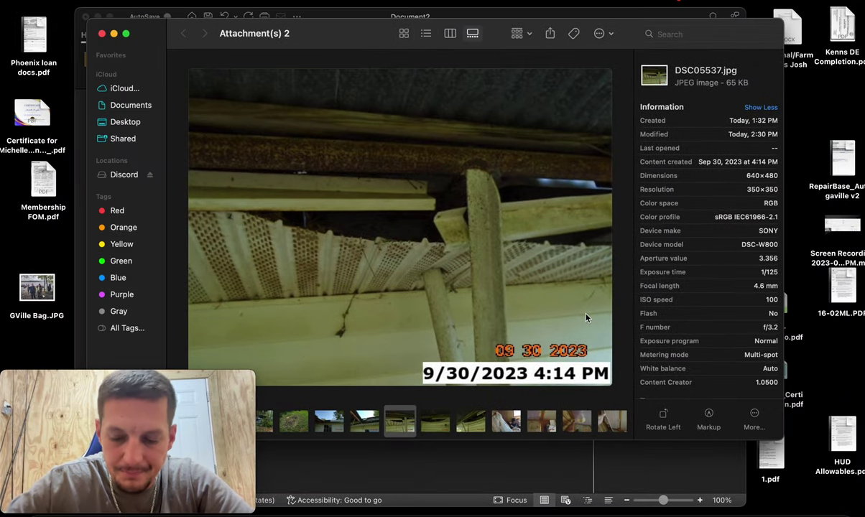
pyautogui.press('Left')
pyautogui.press('Left')
pyautogui.press('Left')
pyautogui.press('Left')
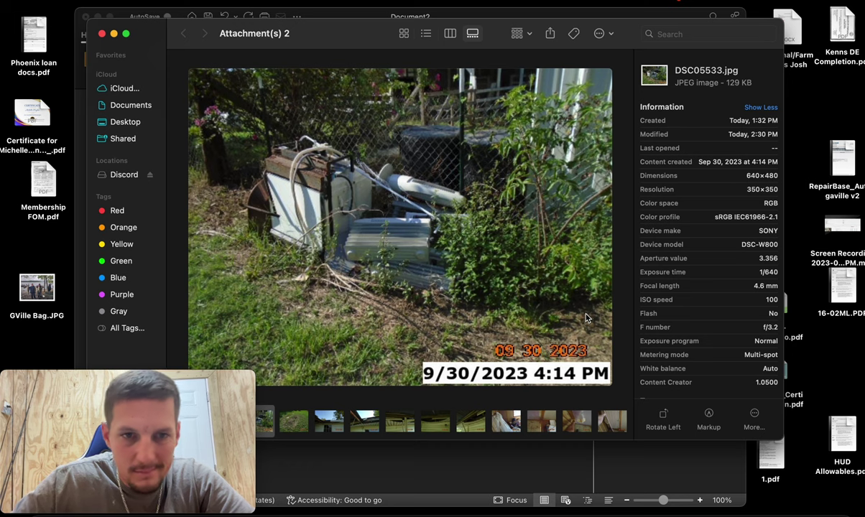
pyautogui.press('Left')
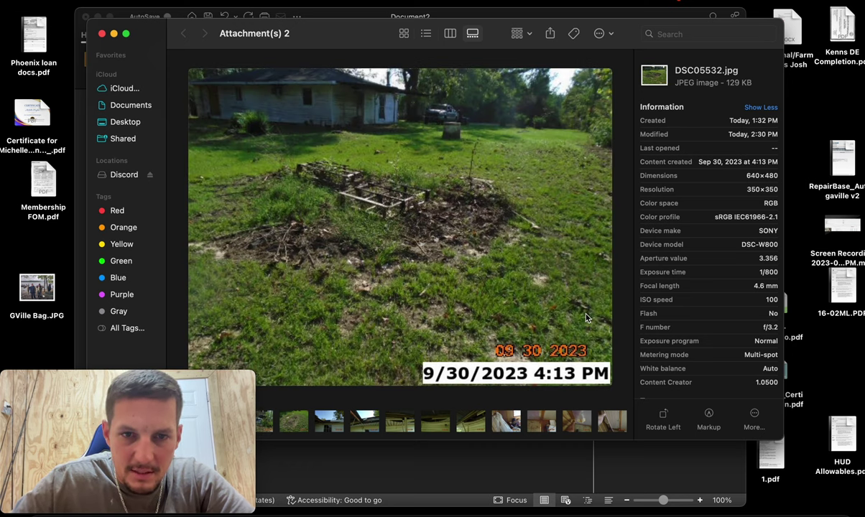
pyautogui.press('Left')
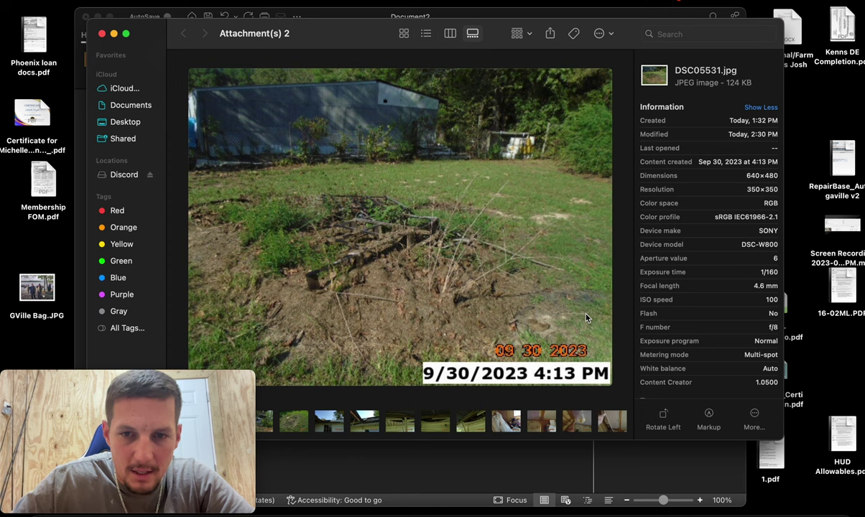
# Compare the yard debris photo DSC05531.jpg with its neighbouring photos, ending on the broken pallets in DSC05532.jpg
pyautogui.press('Left')
pyautogui.press('Right')
pyautogui.press('Right')
pyautogui.press('Left')
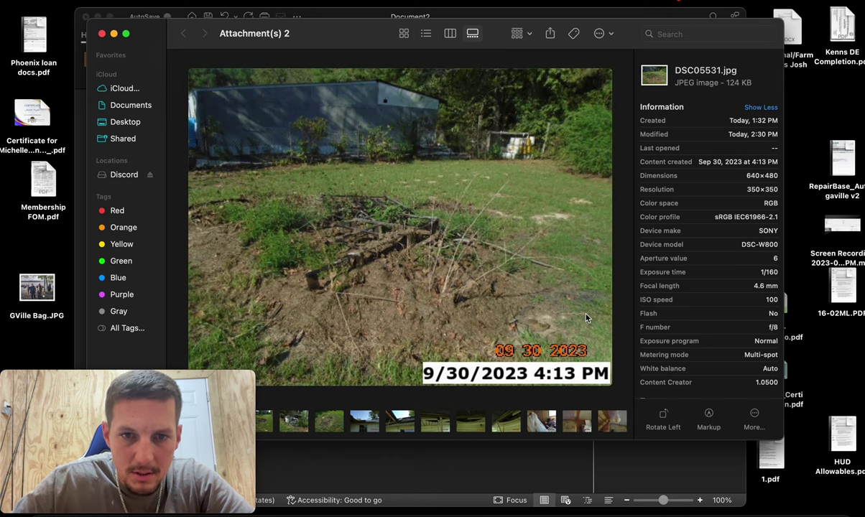
pyautogui.press('Left')
pyautogui.press('Right')
pyautogui.press('Right')
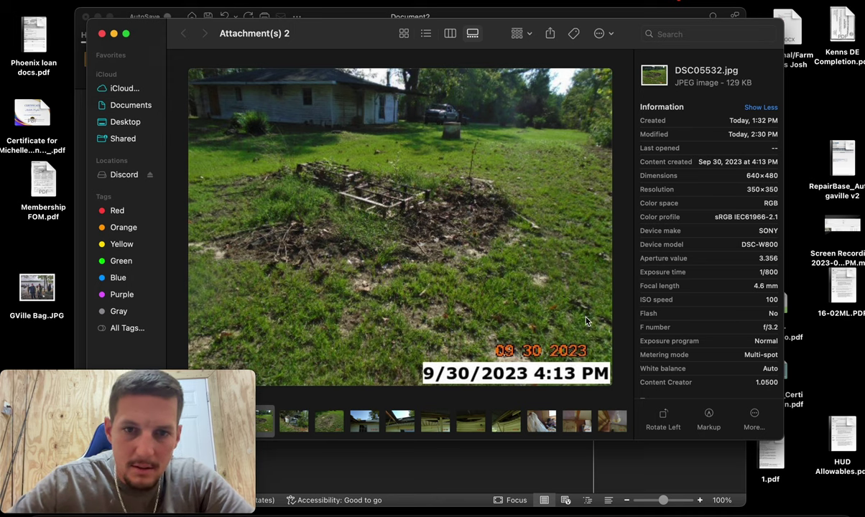
# Switch to Google Earth in the Opera browser and copy the property address from its search box
pyautogui.click(110, 509)
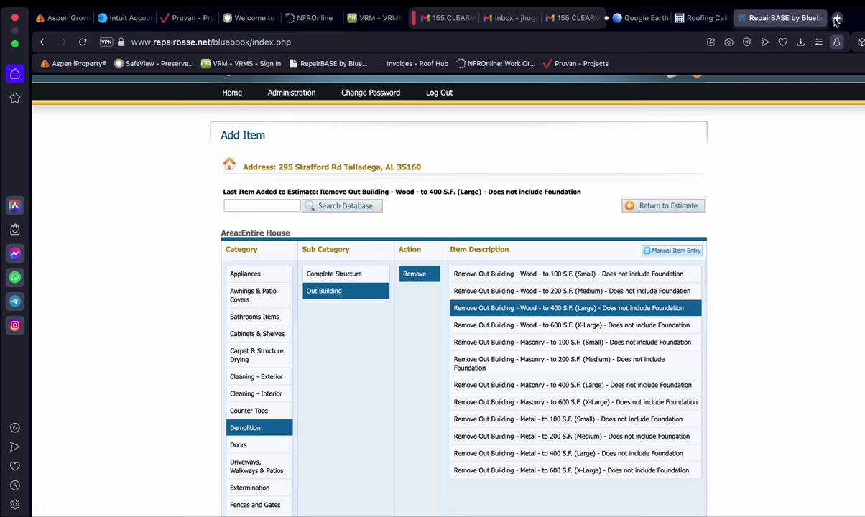
pyautogui.click(619, 21)
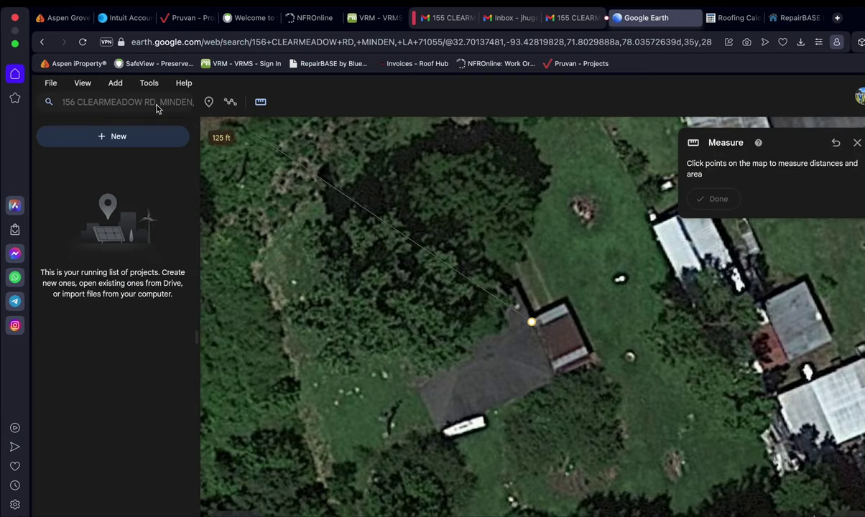
pyautogui.click(88, 109)
pyautogui.press('super+c')
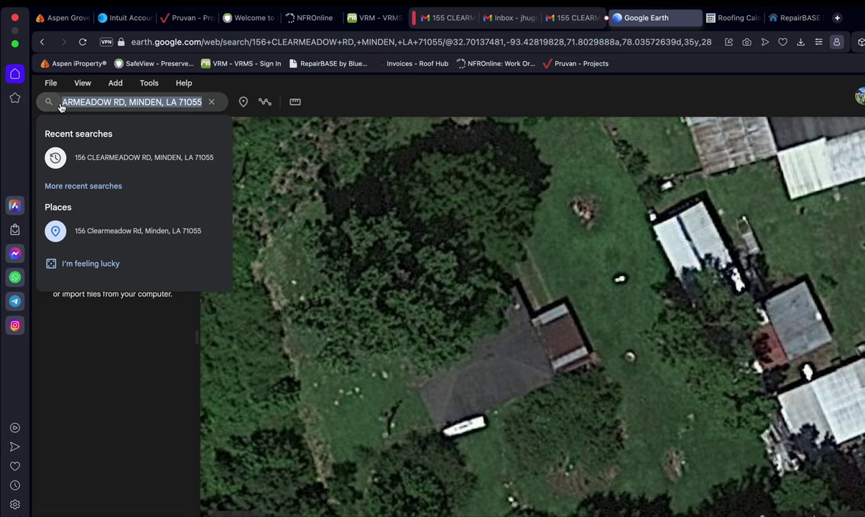
# Search the web for the copied address in a new tab and open the property's Zillow listing
pyautogui.click(837, 18)
pyautogui.press('super+v')
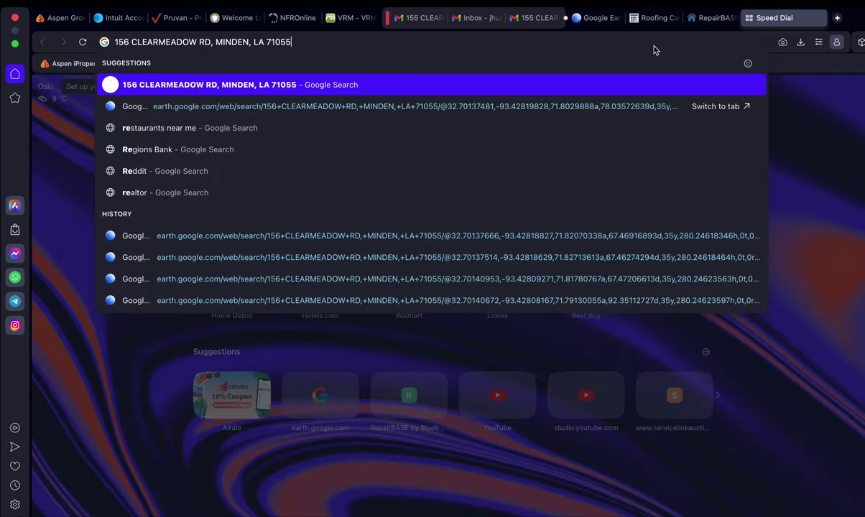
pyautogui.press('Return')
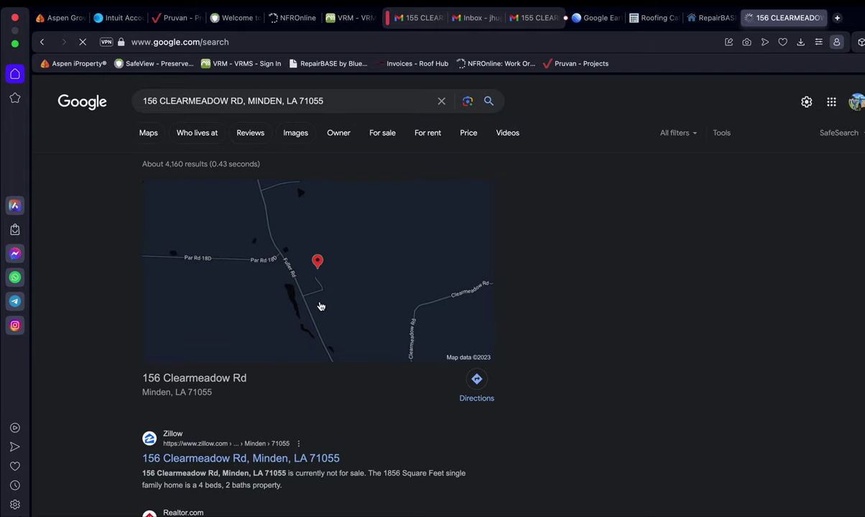
pyautogui.scroll(-2, 323, 379)
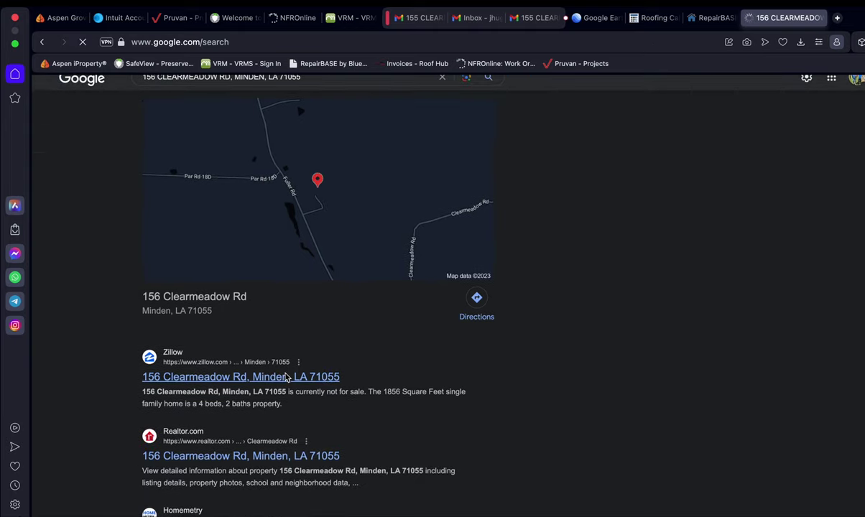
pyautogui.click(286, 377)
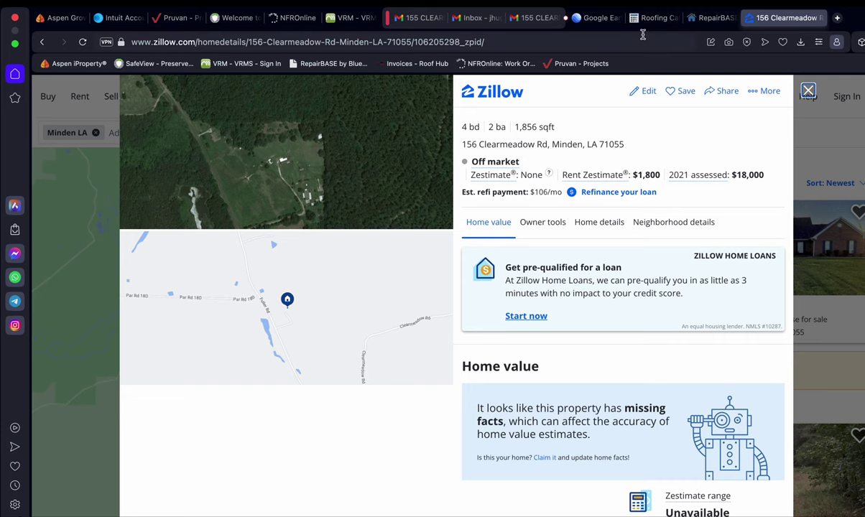
# Return to Google Earth and examine the aerial view of the house, its outbuildings and the surrounding yard
pyautogui.click(599, 18)
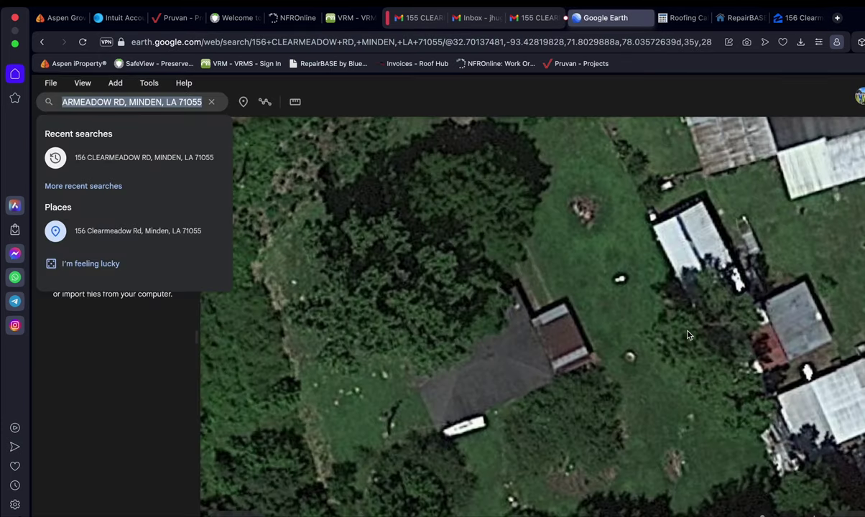
pyautogui.moveTo(688, 336); pyautogui.dragTo(406, 367)
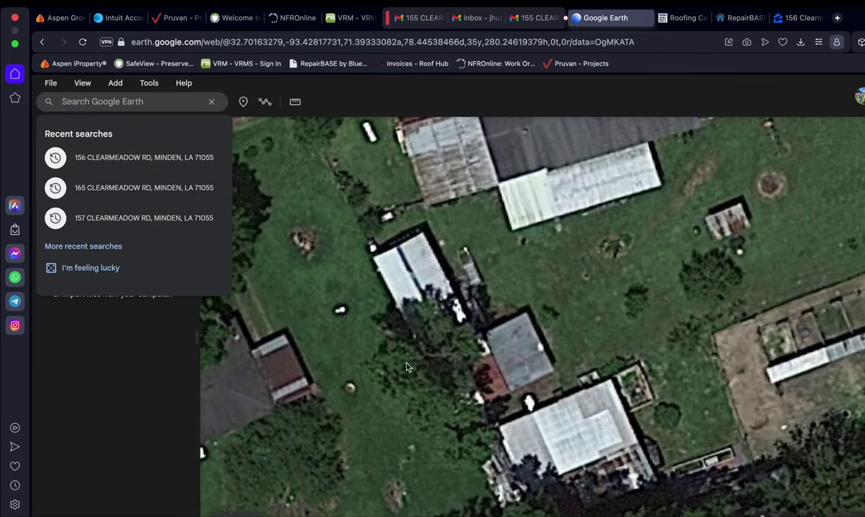
pyautogui.scroll(-3, 406, 367)
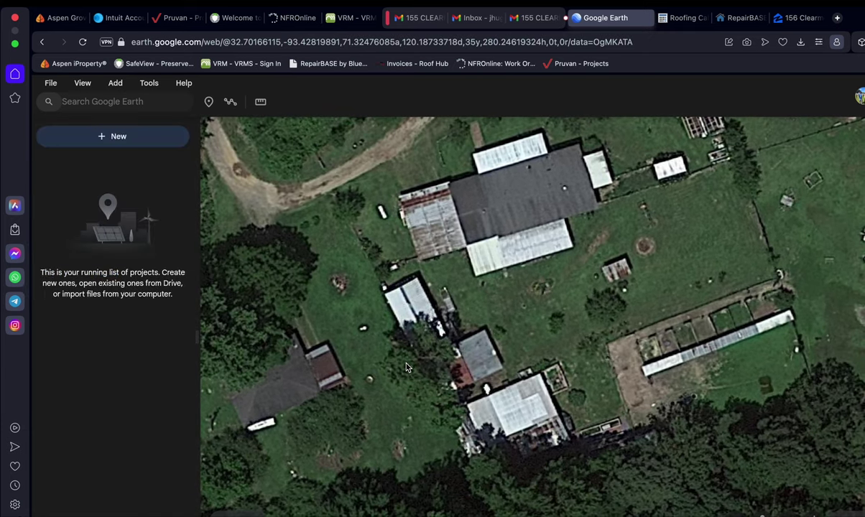
pyautogui.scroll(-2, 406, 367)
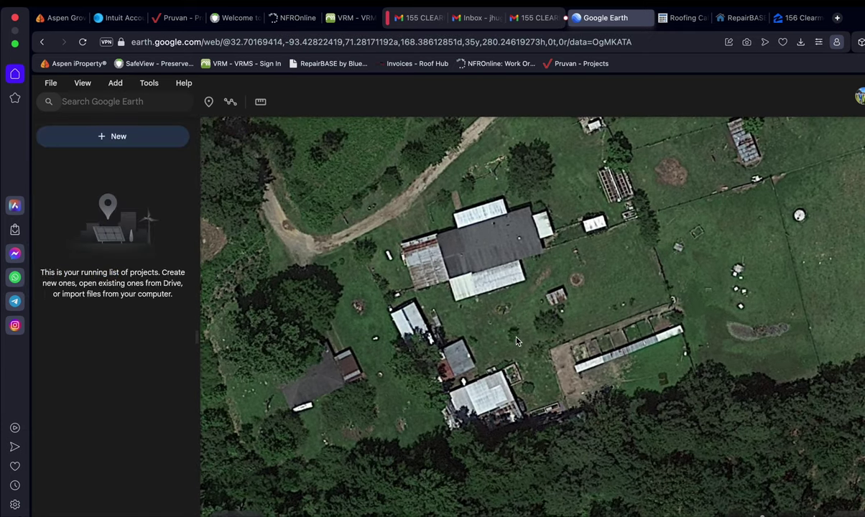
pyautogui.moveTo(536, 359); pyautogui.dragTo(508, 380)
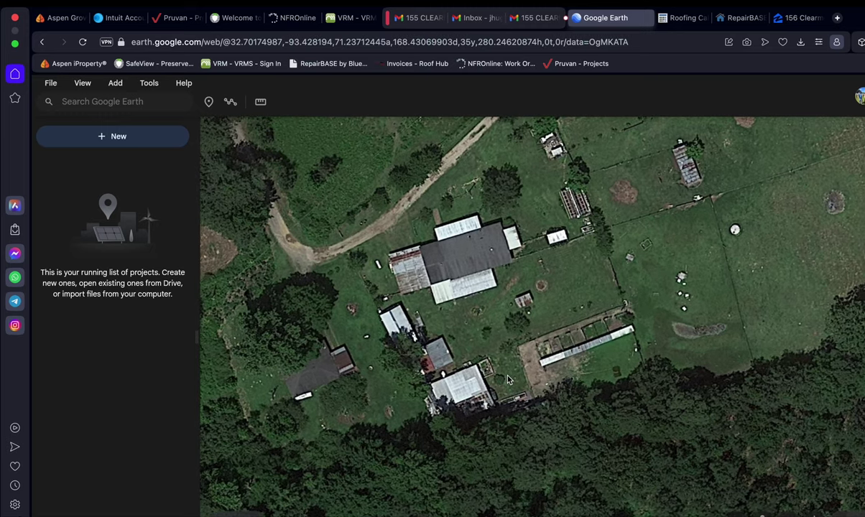
pyautogui.scroll(-1, 506, 379)
pyautogui.scroll(-3, 506, 379)
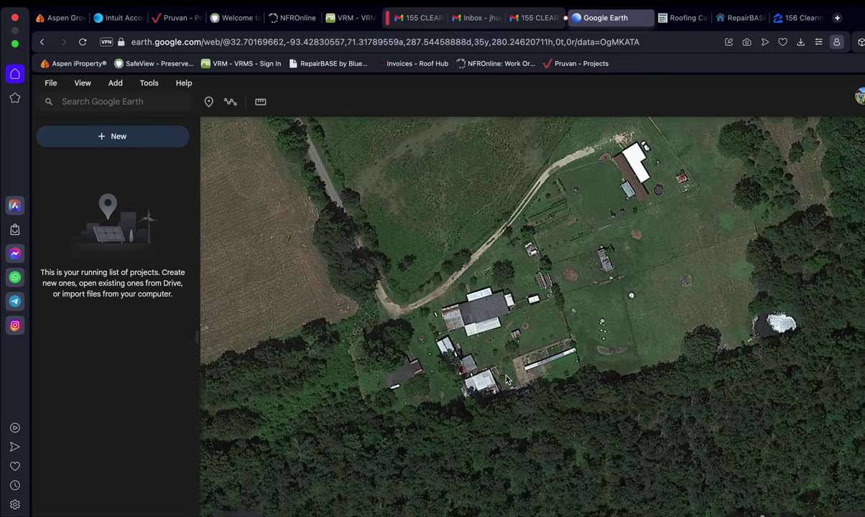
pyautogui.scroll(2, 506, 380)
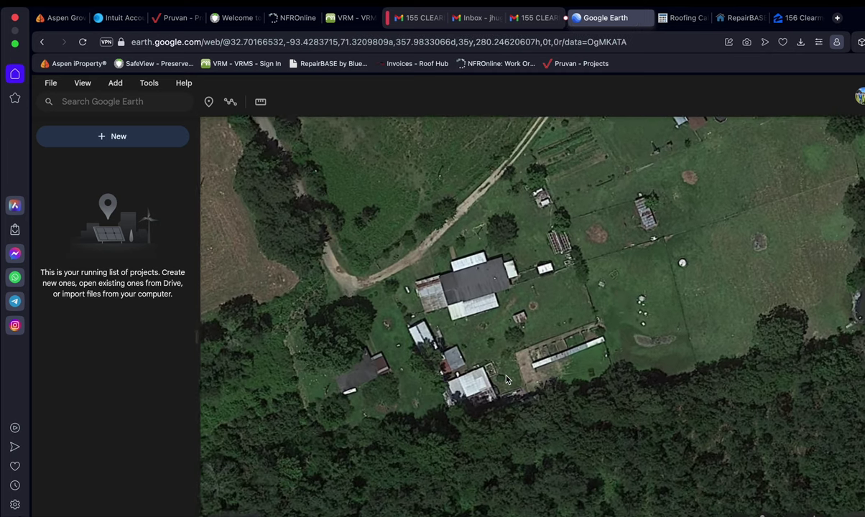
pyautogui.scroll(2, 507, 380)
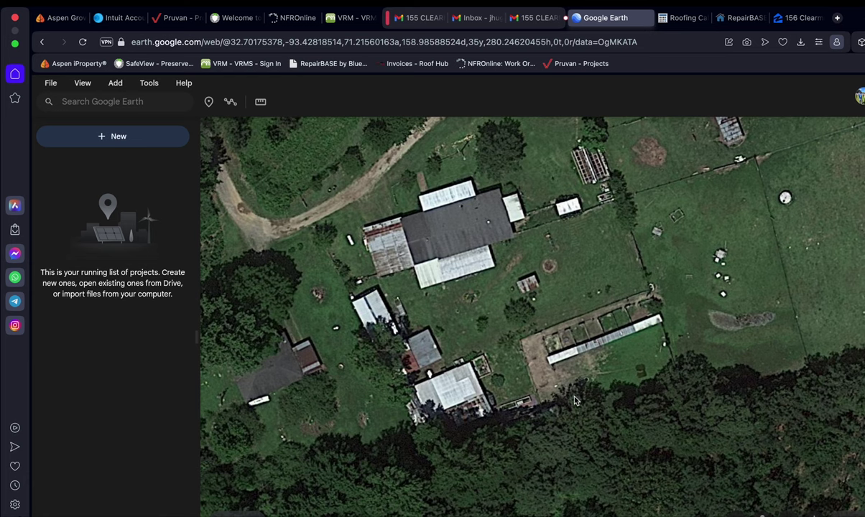
pyautogui.scroll(-3, 652, 378)
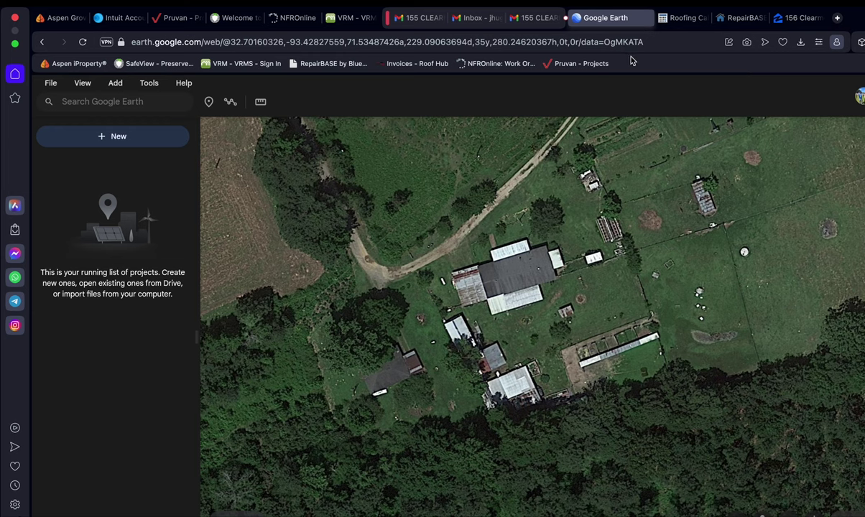
# Widen the aerial view to examine the neighbouring fields and the separate homestead across the field
pyautogui.click(156, 102)
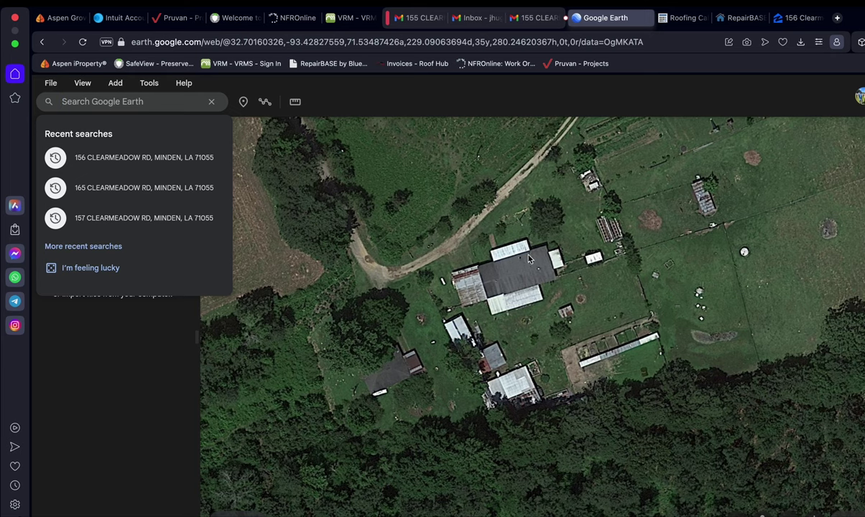
pyautogui.scroll(-5, 401, 352)
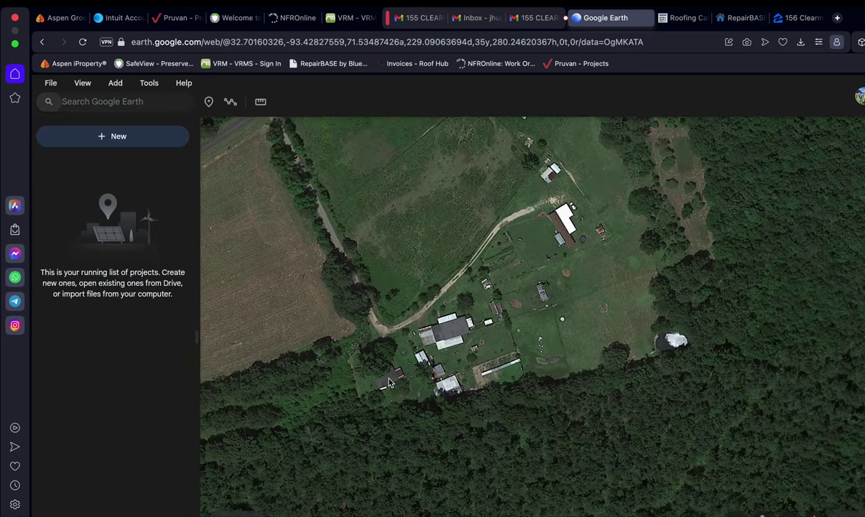
pyautogui.moveTo(388, 383); pyautogui.dragTo(539, 331)
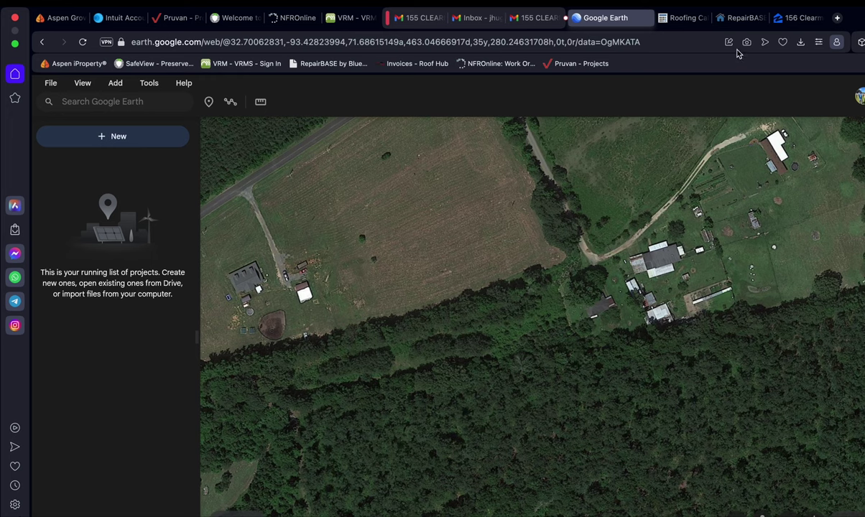
# Return to the inspection photos in Finder and review the yard and discarded appliance shots from DSC05534.jpg back to DSC05531.jpg
pyautogui.hotkey('ctrl', 'Up')
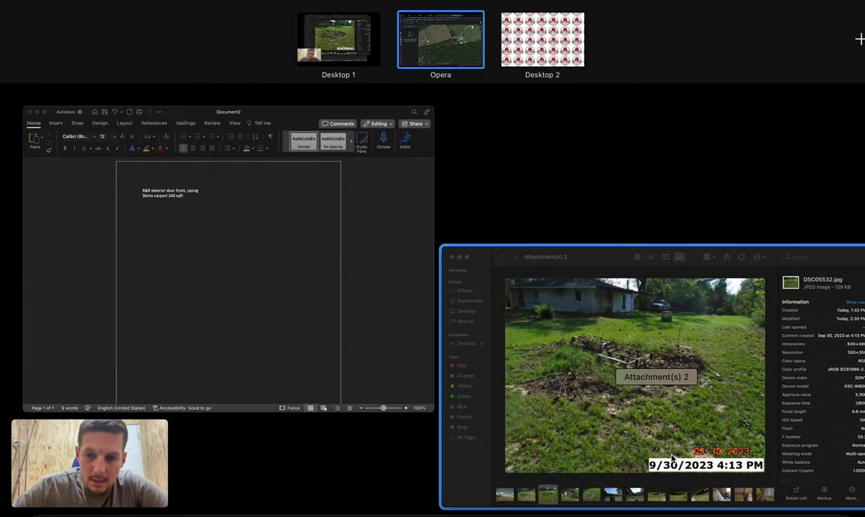
pyautogui.click(669, 458)
pyautogui.press('Right')
pyautogui.press('Right')
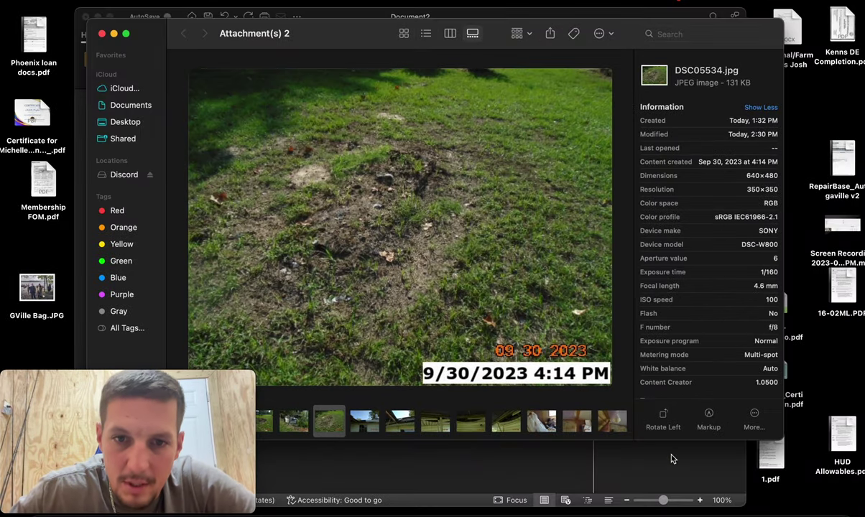
pyautogui.press('Left')
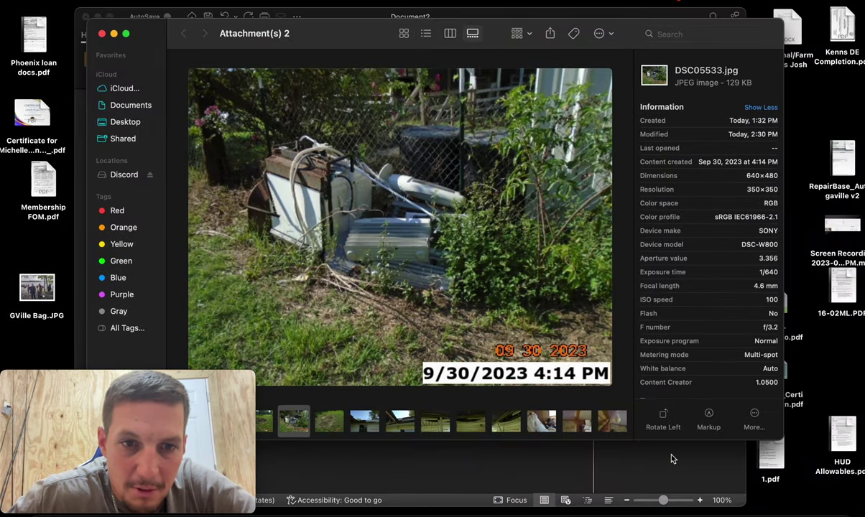
pyautogui.press('Left')
pyautogui.press('Left')
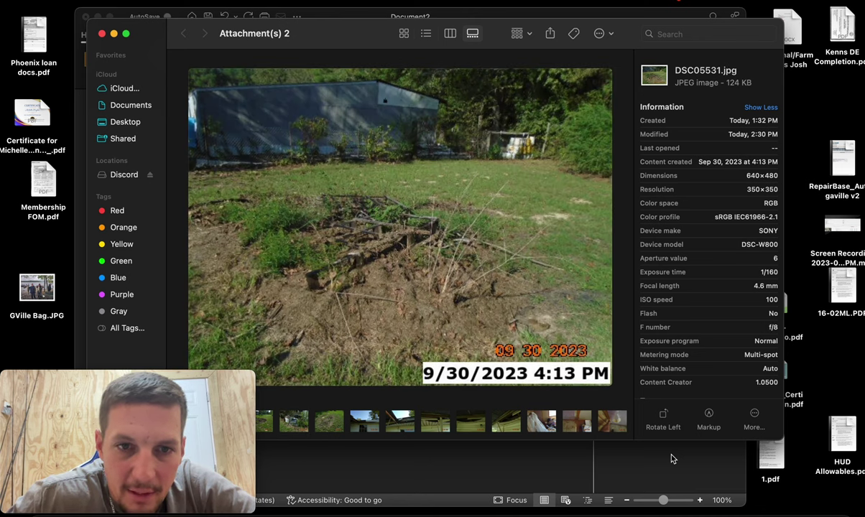
# Look back through the earlier exterior photos, past the dumped trash, to the overgrown outbuilding in DSC05525.jpg
pyautogui.press('Left')
pyautogui.press('Left')
pyautogui.press('Left')
pyautogui.press('Right')
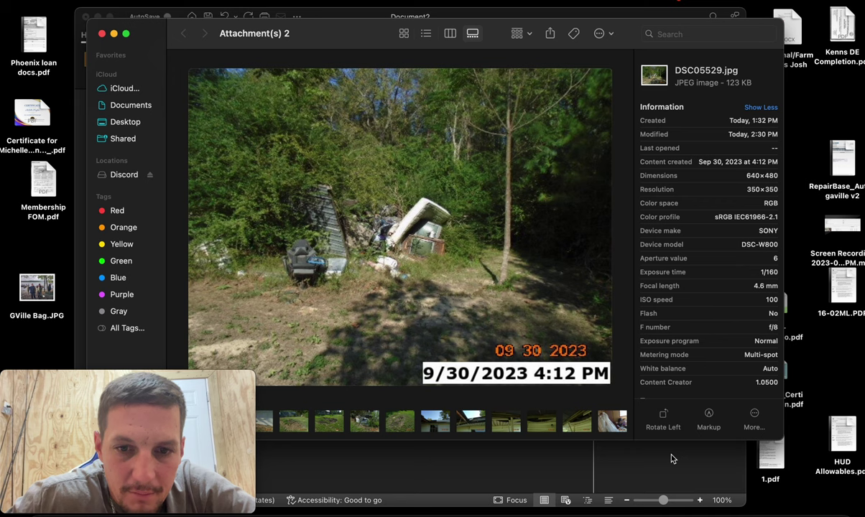
pyautogui.press('Left')
pyautogui.press('Left')
pyautogui.press('Left')
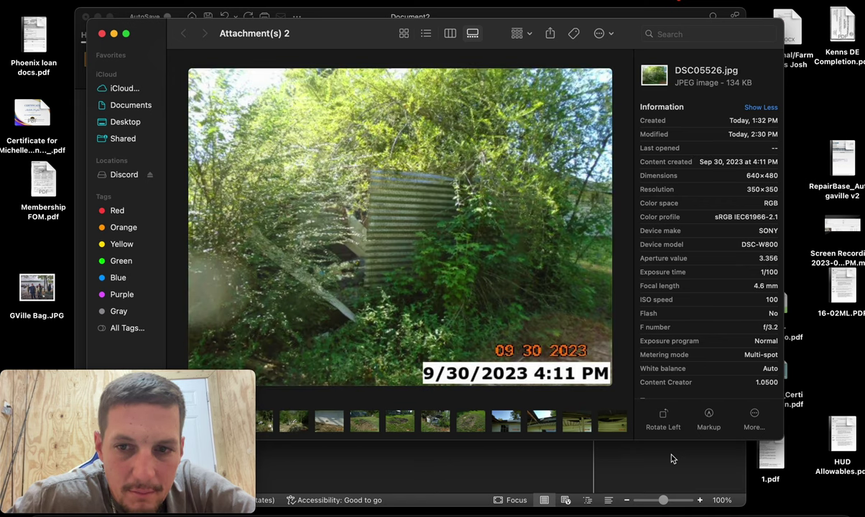
pyautogui.press('Left')
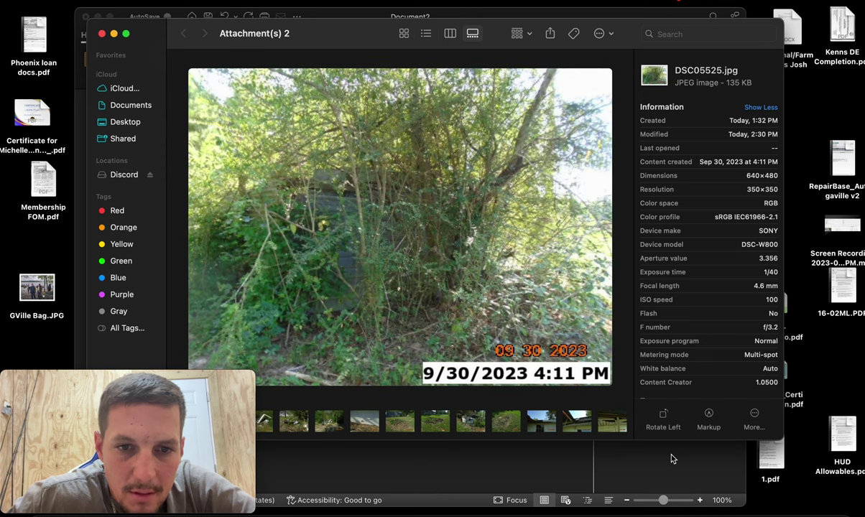
# Review the dumped mattress and trash photos from DSC05527.jpg to DSC05529.jpg and continue to the brush pile in DSC05531.jpg
pyautogui.press('Right')
pyautogui.press('Right')
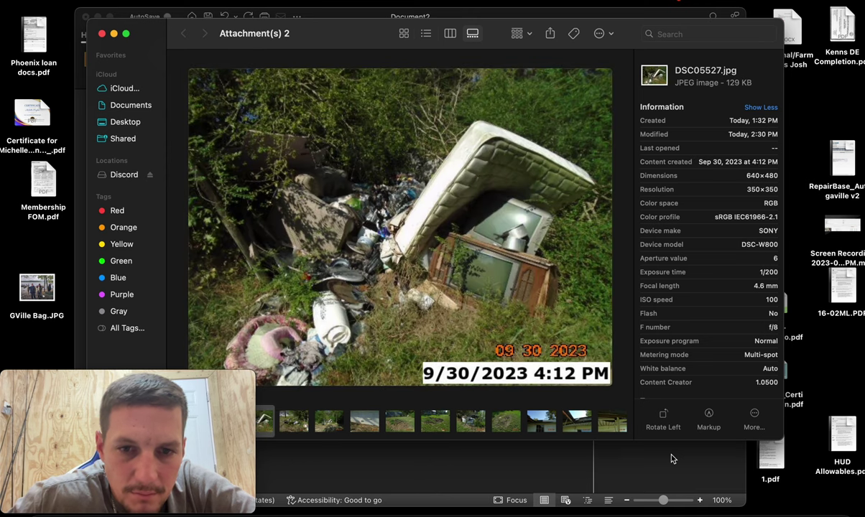
pyautogui.press('Right')
pyautogui.press('Right')
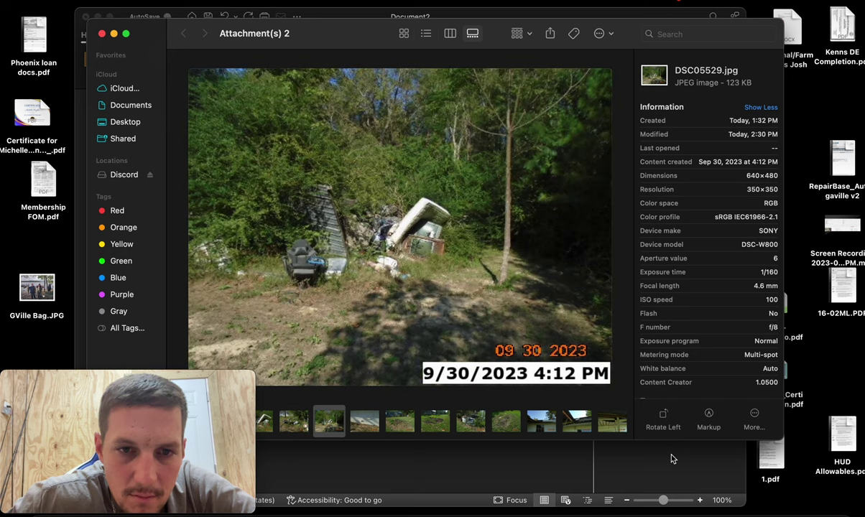
pyautogui.press('Left')
pyautogui.press('Right')
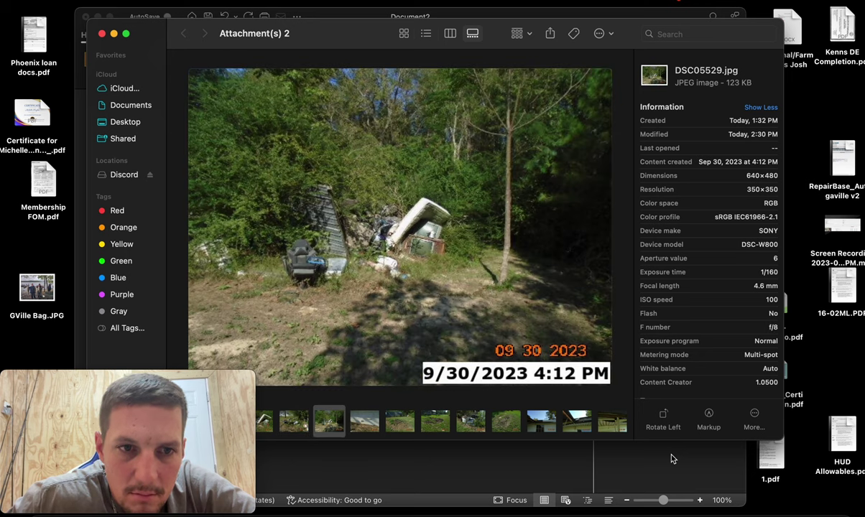
pyautogui.press('Right')
pyautogui.press('Right')
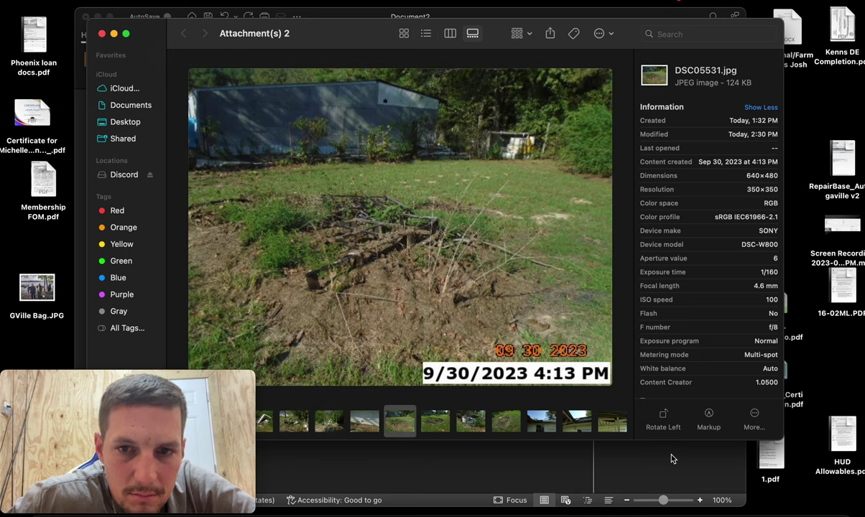
# Review the remaining yard debris photos through DSC05534.jpg and continue to the damaged soffit in DSC05537.jpg
pyautogui.press('Right')
pyautogui.press('Right')
pyautogui.press('Left')
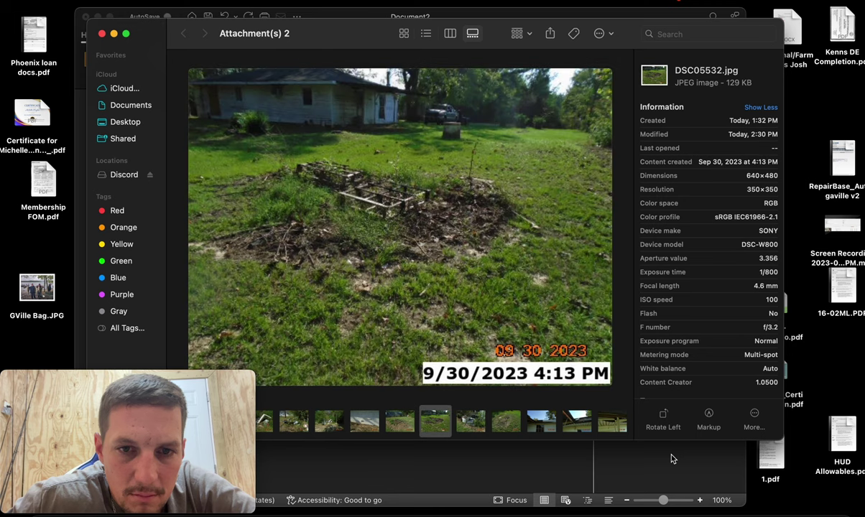
pyautogui.press('Left')
pyautogui.press('Right')
pyautogui.press('Right')
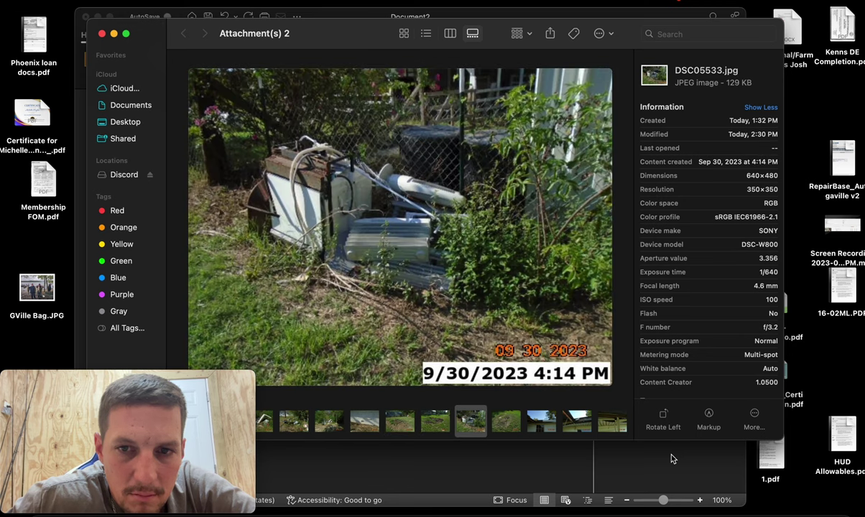
pyautogui.press('Right')
pyautogui.press('Right')
pyautogui.press('Right')
pyautogui.press('Right')
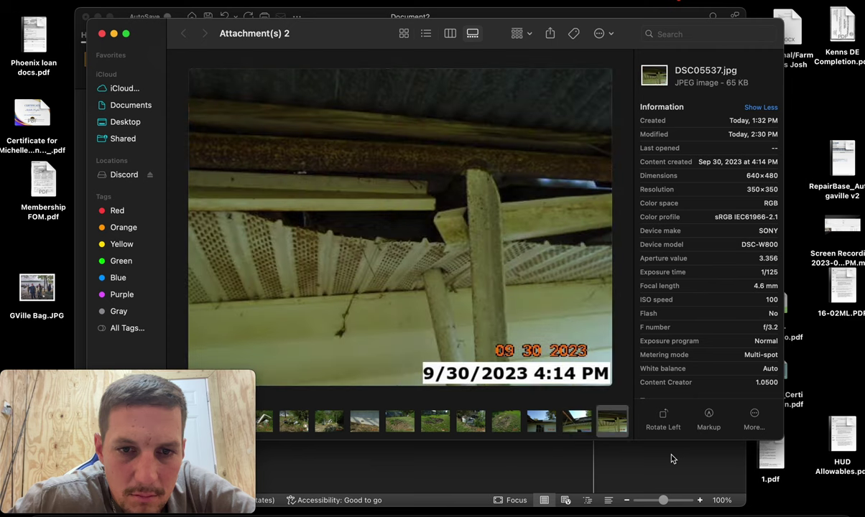
# Review the damaged soffit and structural photos from DSC05537.jpg past DSC05549.jpg to the roof mounting brackets in DSC05573.jpg
pyautogui.press('Right')
pyautogui.press('Right')
pyautogui.press('Right')
pyautogui.press('Right')
pyautogui.press('Right')
pyautogui.press('Right')
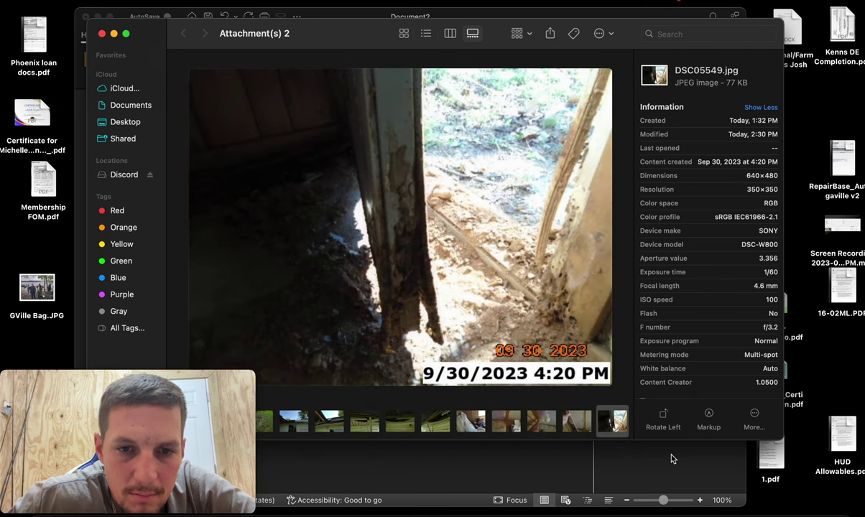
pyautogui.press('Right')
pyautogui.press('Right')
pyautogui.press('Right')
pyautogui.press('Right')
pyautogui.press('Right')
pyautogui.press('Right')
pyautogui.press('Right')
pyautogui.press('Right')
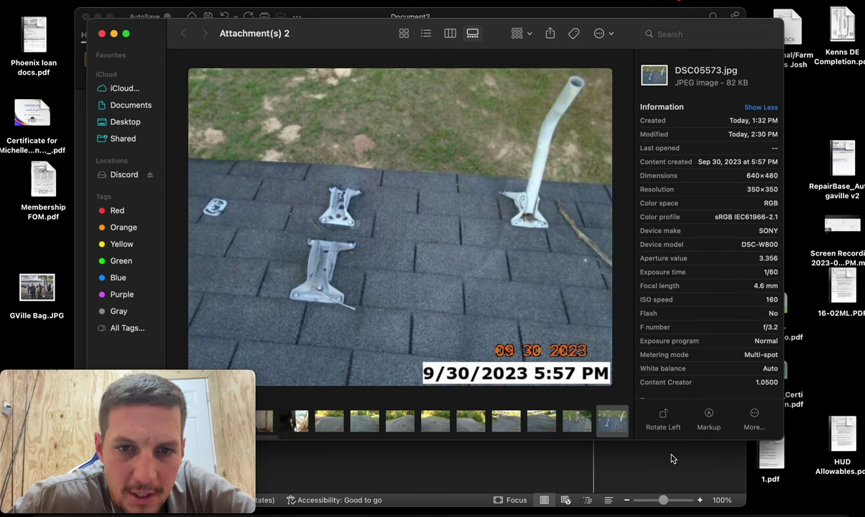
# Review the remaining roof photos after DSC05573.jpg and continue to the interior trash bags in DSC05582.jpg
pyautogui.press('Right')
pyautogui.press('Right')
pyautogui.press('Right')
pyautogui.press('Right')
pyautogui.press('Right')
pyautogui.press('Right')
pyautogui.press('Right')
pyautogui.press('Right')
pyautogui.press('Right')
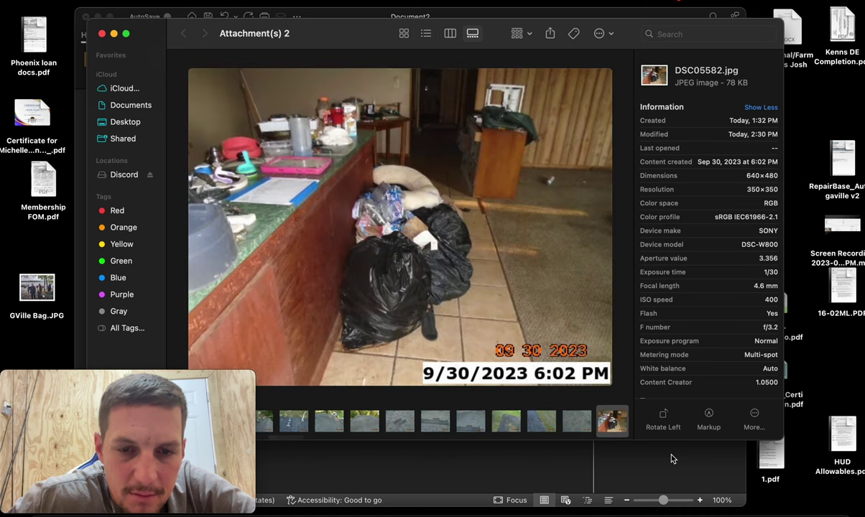
# Switch to RepairBASE in Opera and open the per-cubic-yard interior and exterior debris removal item under Preservation - HUD Allowable
pyautogui.click(110, 508)
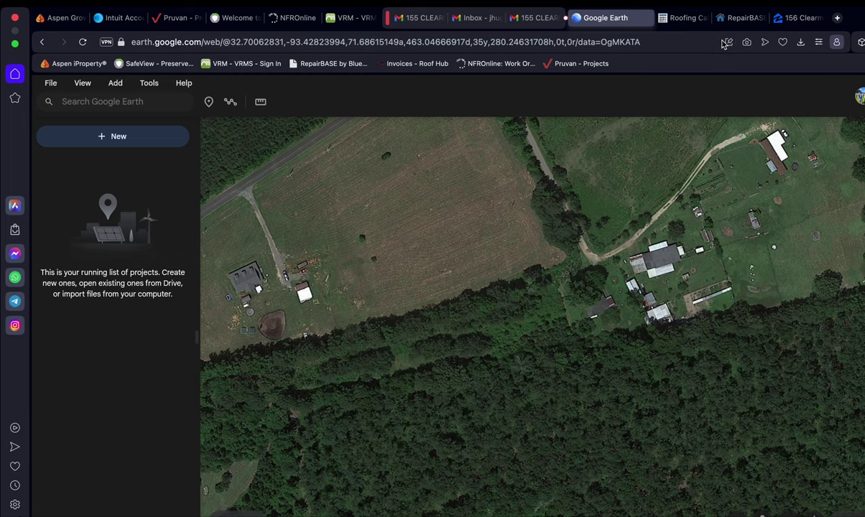
pyautogui.click(740, 18)
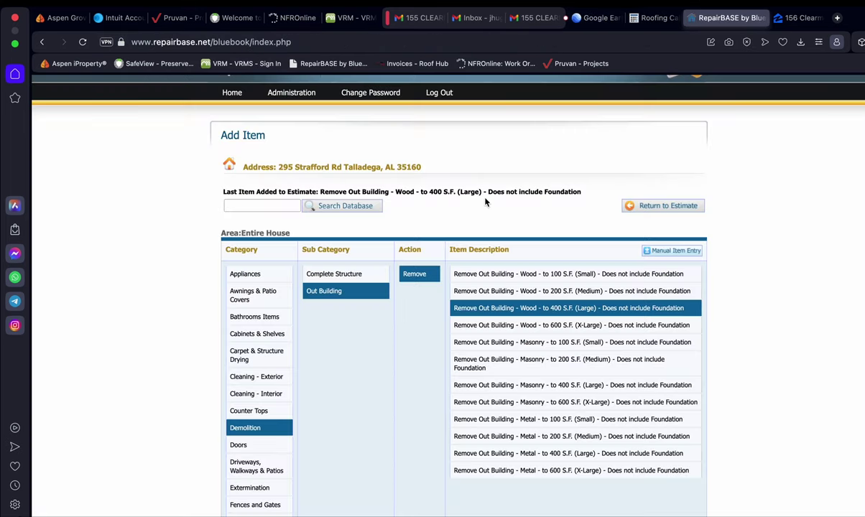
pyautogui.scroll(-3, 274, 350)
pyautogui.scroll(-10, 274, 350)
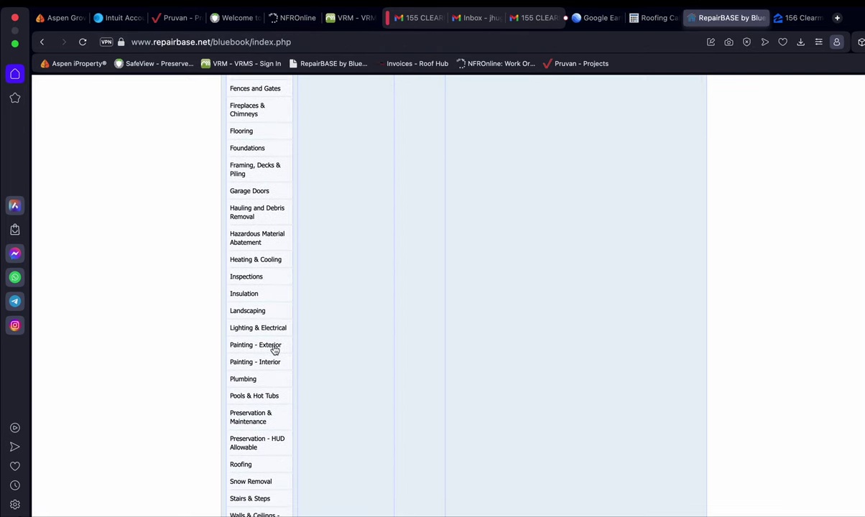
pyautogui.scroll(-3, 255, 218)
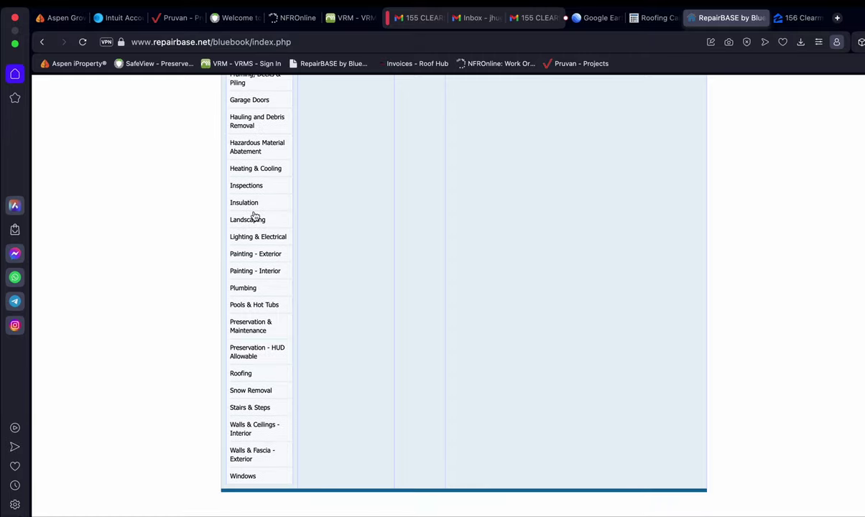
pyautogui.click(257, 355)
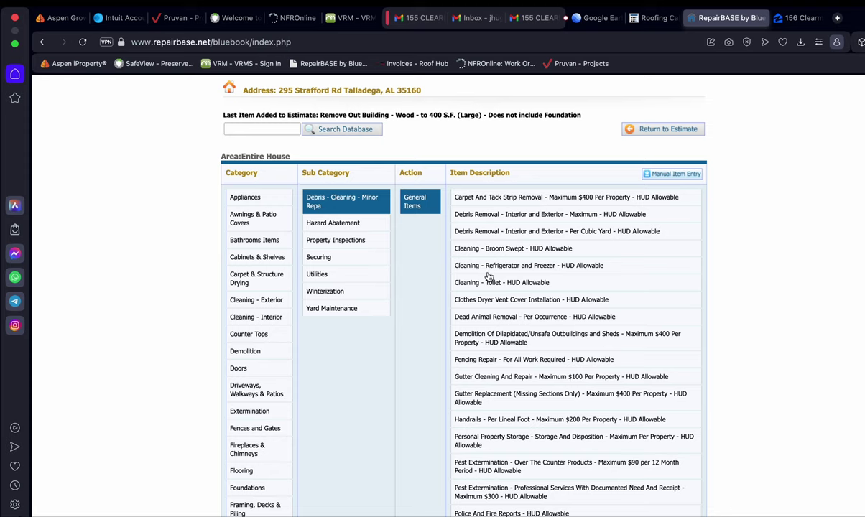
pyautogui.click(531, 236)
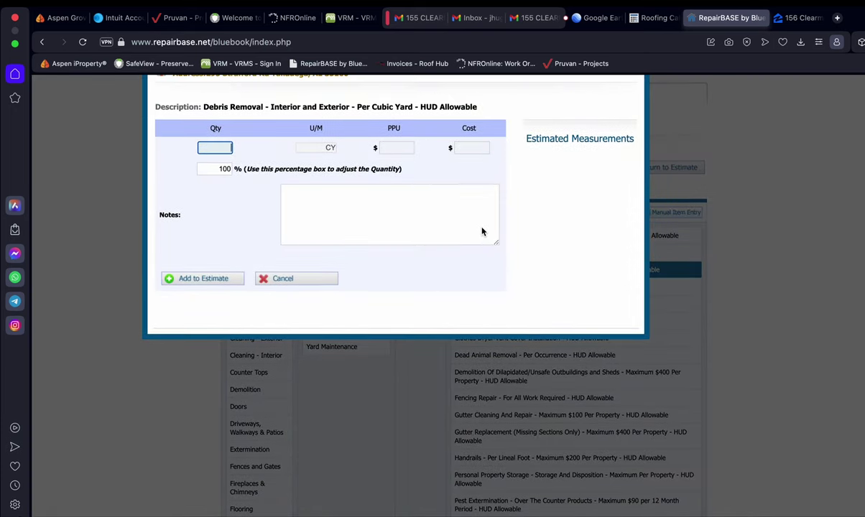
# Add the debris removal item to the estimate with quantity 40 CY and the note "Remove 40CY interior debris"
pyautogui.click(227, 149)
pyautogui.write('40')
pyautogui.click(292, 195)
pyautogui.write('Remove 40')
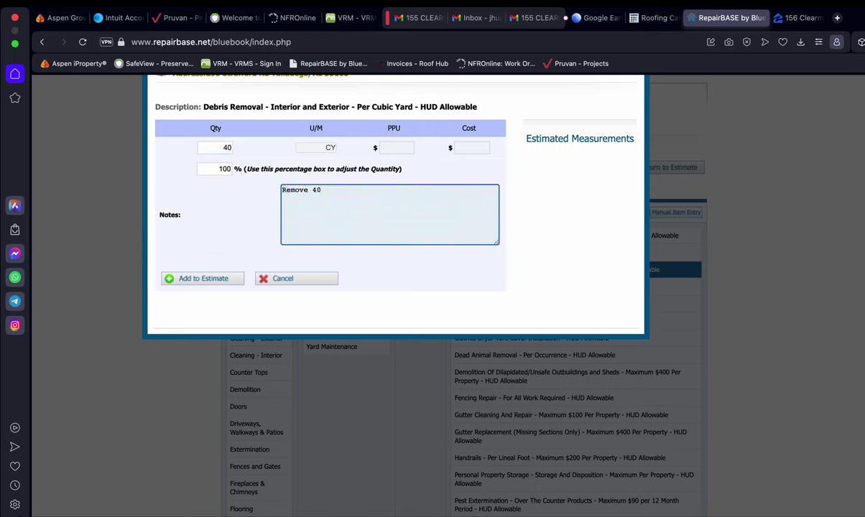
pyautogui.write('CY interior debris')
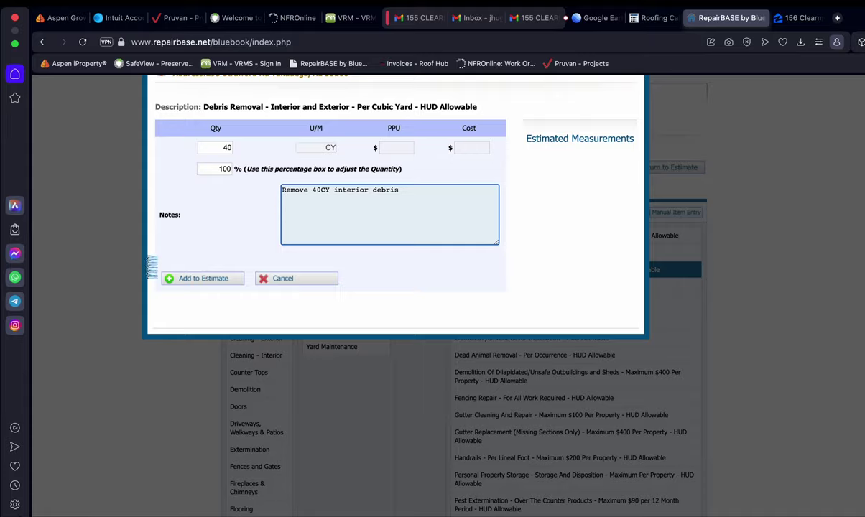
pyautogui.click(194, 279)
# Add a second per-cubic-yard debris removal item with quantity 60 and the note "Remove 60 CY exterior debris from property"
pyautogui.click(515, 271)
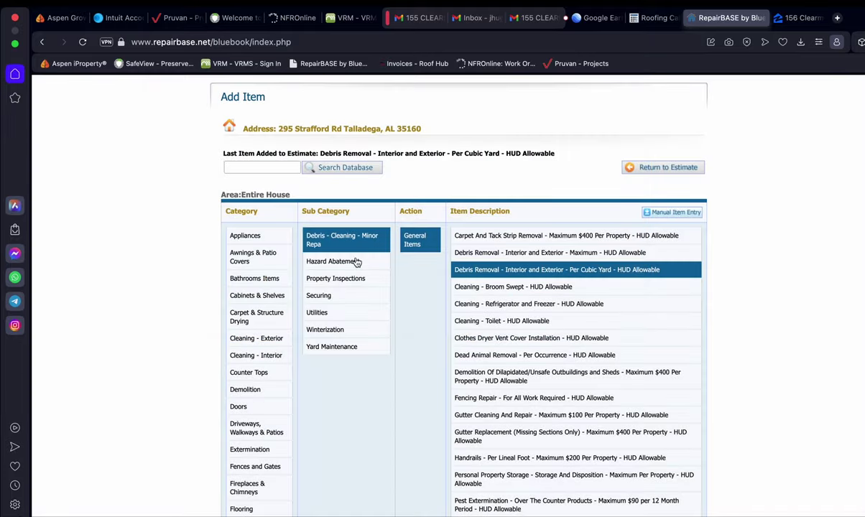
pyautogui.write('6')
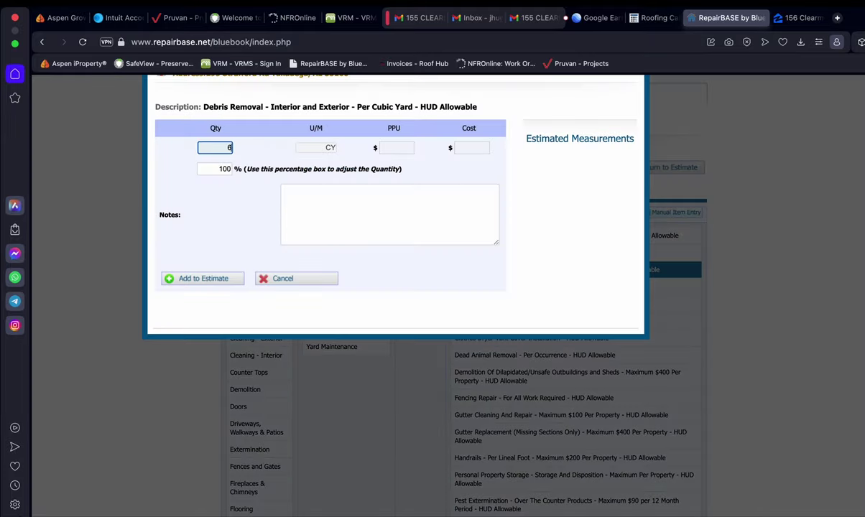
pyautogui.write('0')
pyautogui.click(329, 214)
pyautogui.write('Remove')
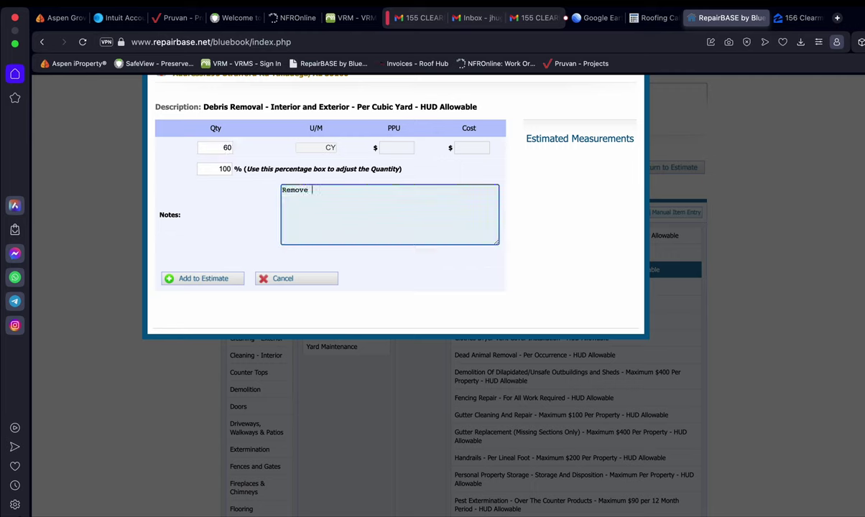
pyautogui.write(' 60 CY exterior debris from')
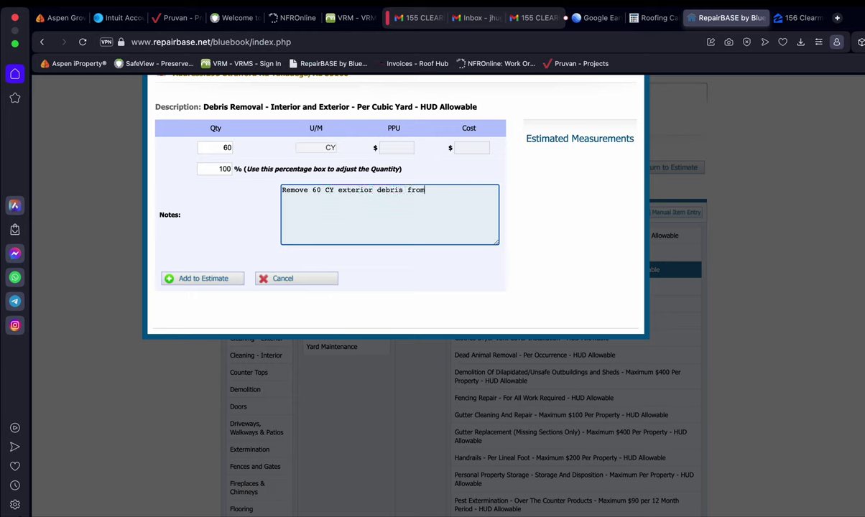
pyautogui.write(' property')
pyautogui.click(179, 277)
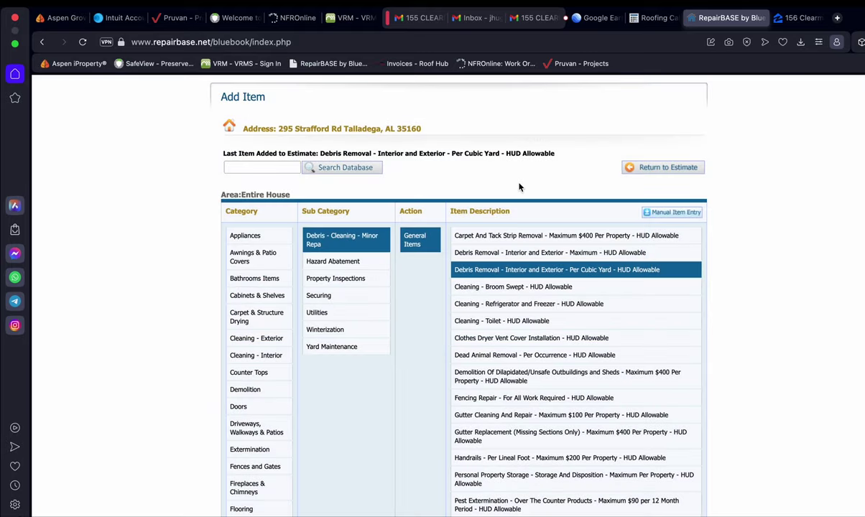
# Switch to the Word repair list and add the line "Interior and exterior debris" below the carport entry
pyautogui.hotkey('ctrl', 'Up')
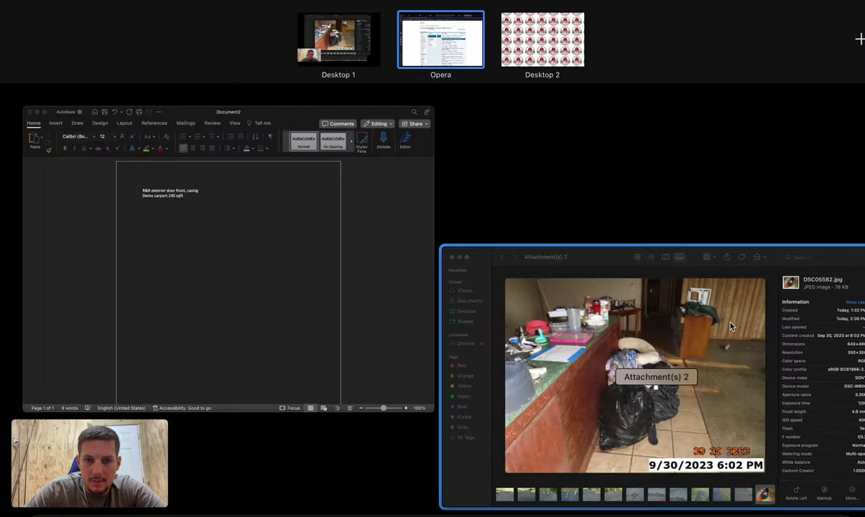
pyautogui.click(366, 270)
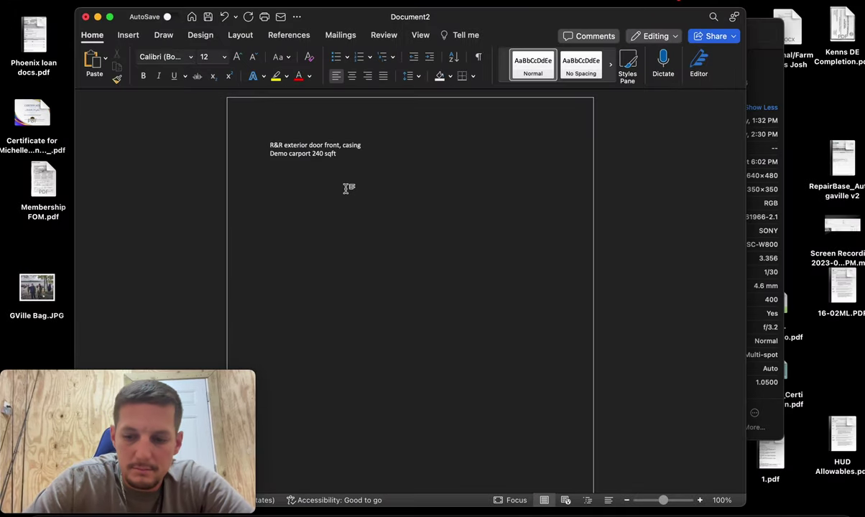
pyautogui.press('Return')
pyautogui.write('interio')
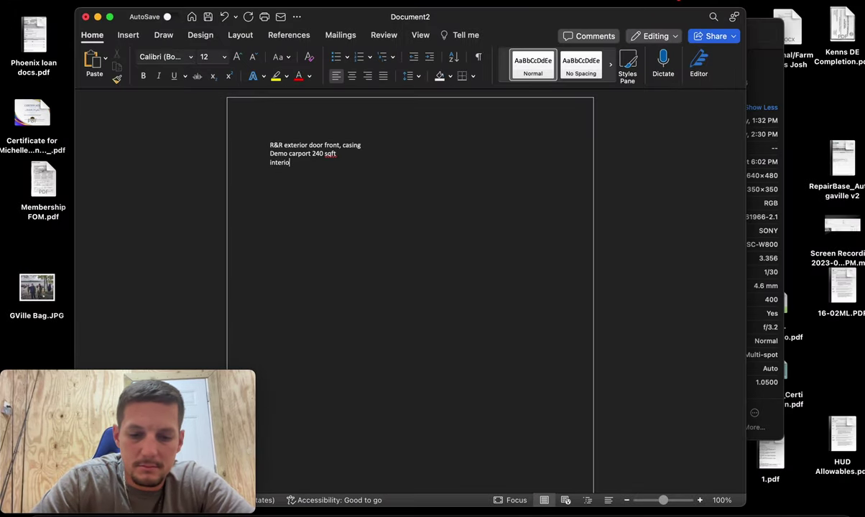
pyautogui.write('r and exterior debris')
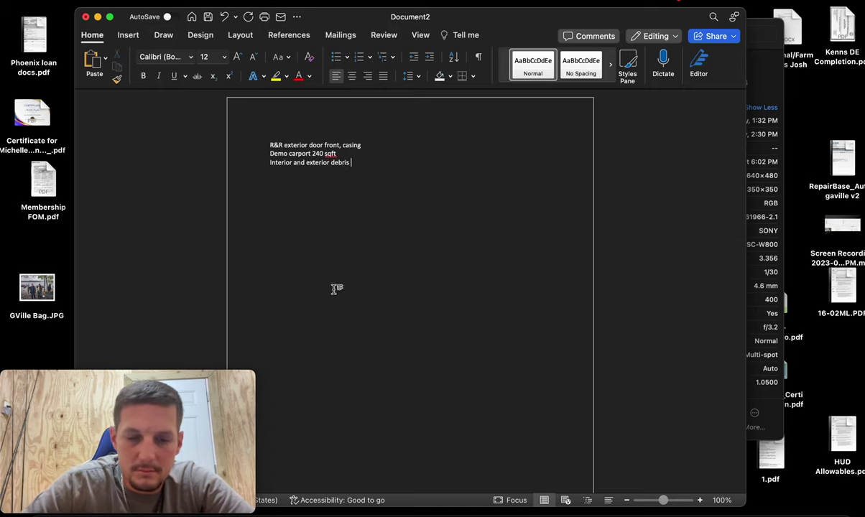
# Return to the inspection photos in Finder and examine the roof edge and shingle shots in DSC05580.jpg and DSC05579.jpg
pyautogui.click(110, 508)
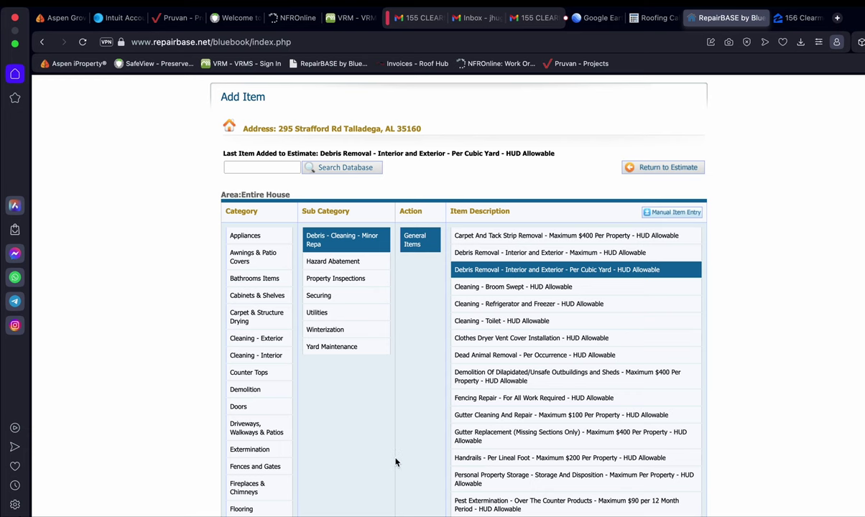
pyautogui.click(603, 18)
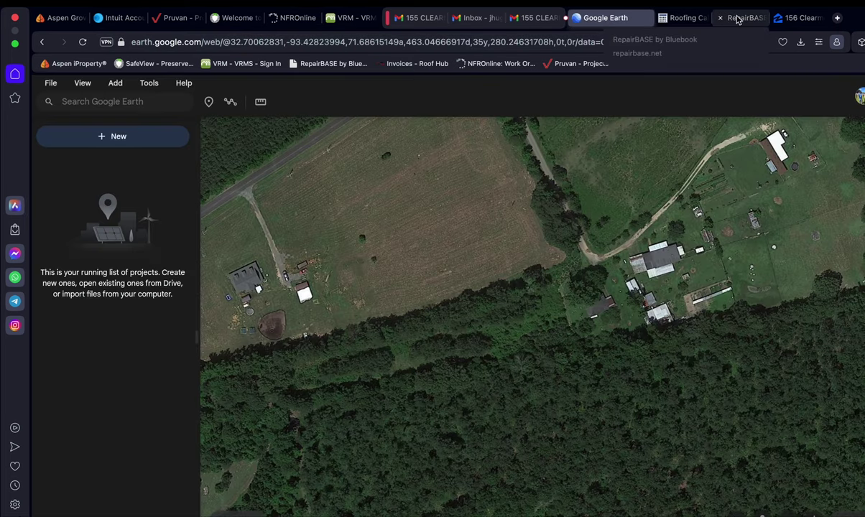
pyautogui.hotkey('ctrl', 'Up')
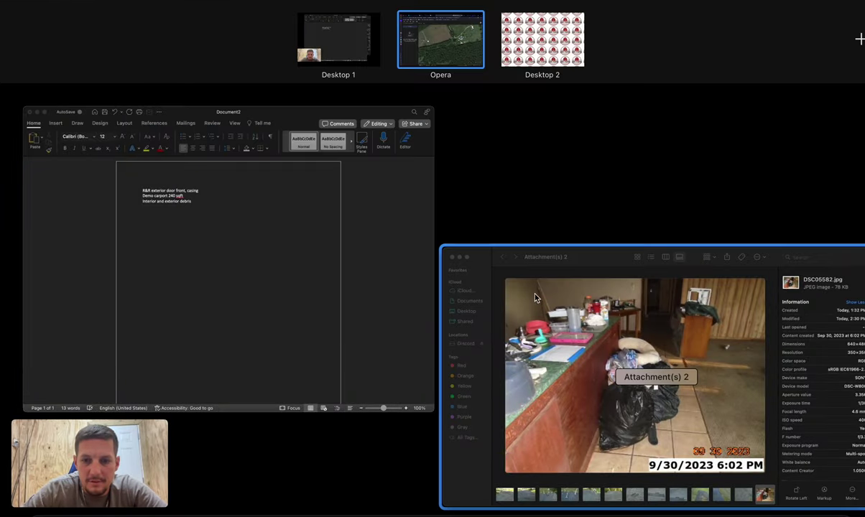
pyautogui.click(503, 277)
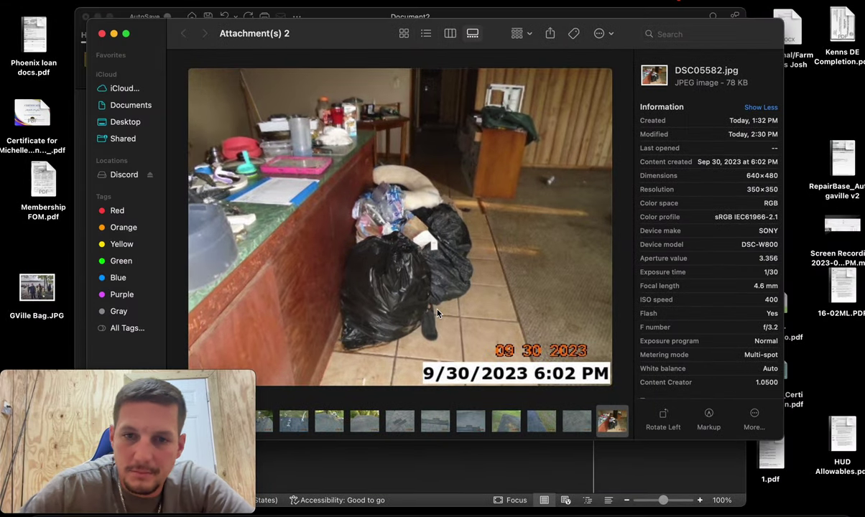
pyautogui.press('Left')
pyautogui.press('Left')
pyautogui.press('Left')
pyautogui.press('Left')
pyautogui.press('Left')
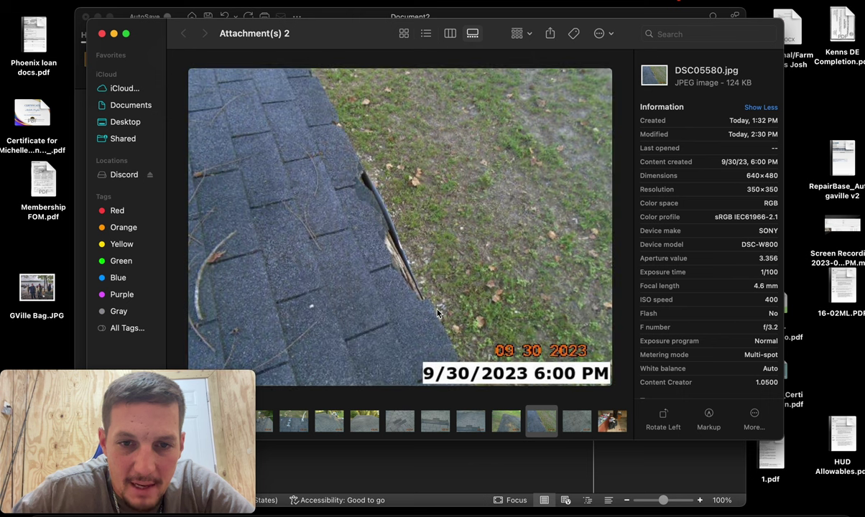
pyautogui.press('Right')
pyautogui.press('Right')
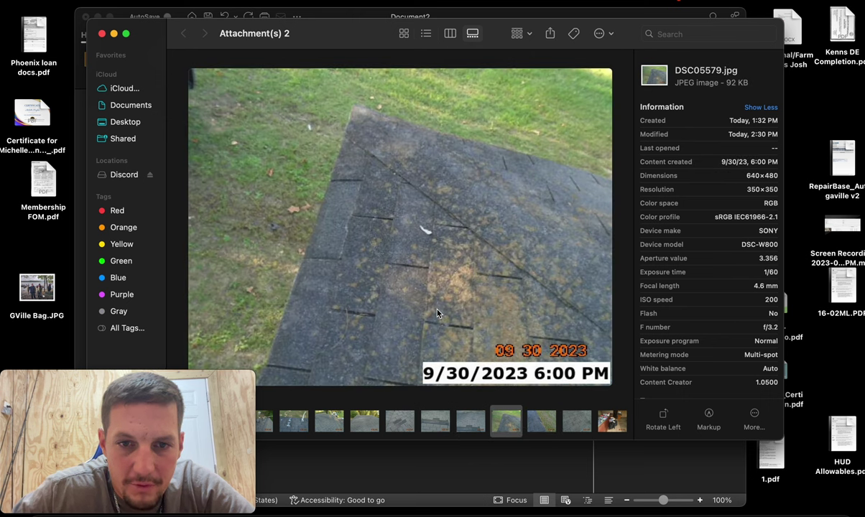
# Look back through the earlier roof photos to the brackets in DSC05573.jpg and return to the full roof view in DSC05575.jpg
pyautogui.press('Left')
pyautogui.press('Left')
pyautogui.press('Left')
pyautogui.press('Left')
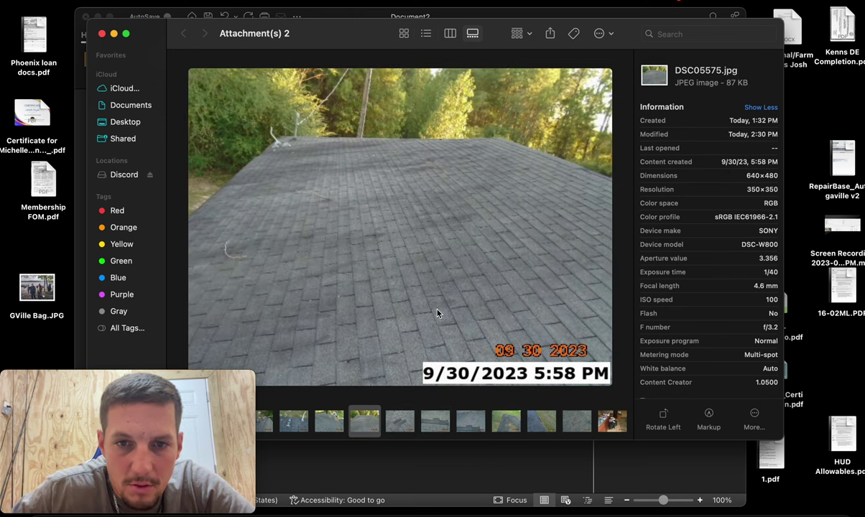
pyautogui.press('Left')
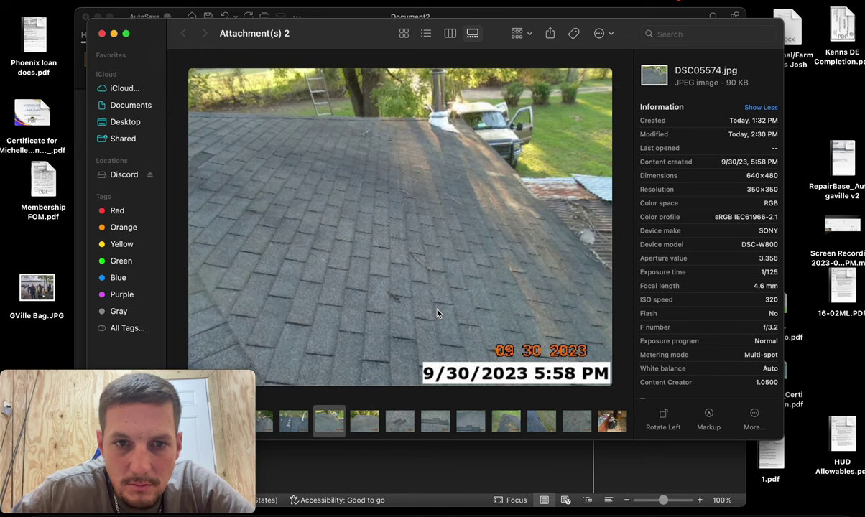
pyautogui.press('Right')
pyautogui.press('Left')
pyautogui.press('Left')
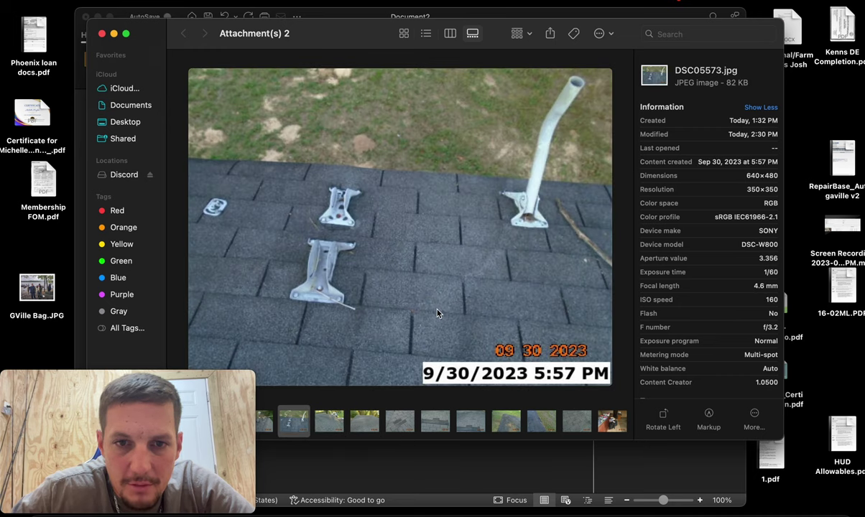
pyautogui.press('Right')
pyautogui.press('Right')
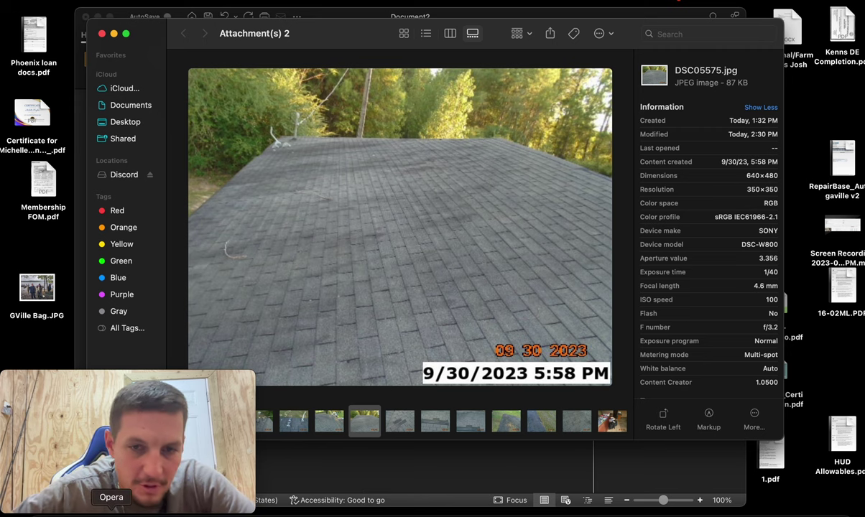
# Switch to Google Earth in the browser and measure the house roof's length and width from its corners
pyautogui.click(110, 509)
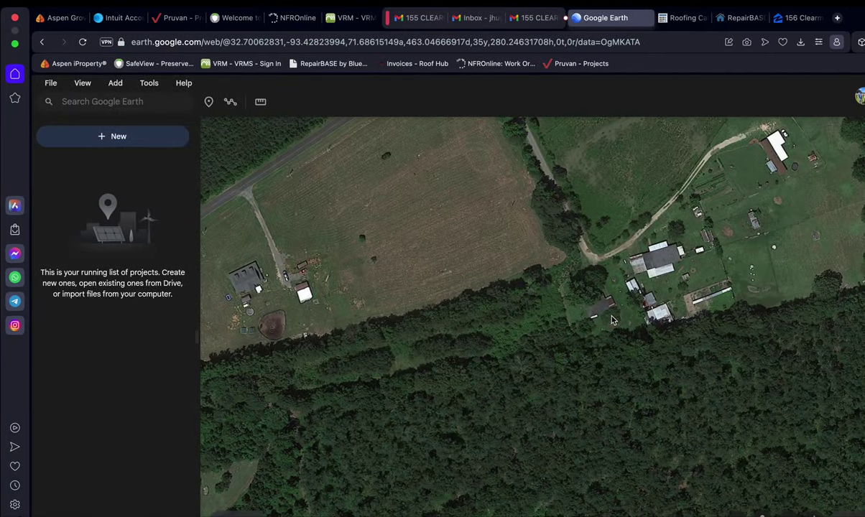
pyautogui.scroll(3, 613, 320)
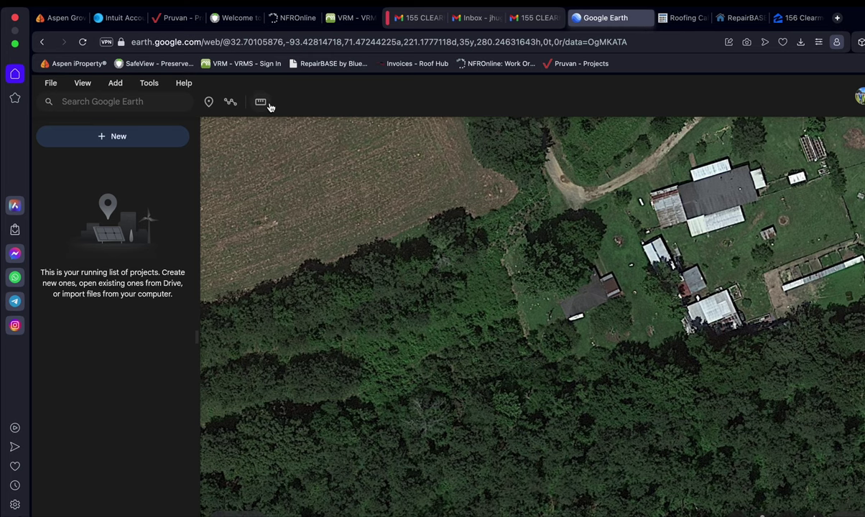
pyautogui.scroll(3, 570, 289)
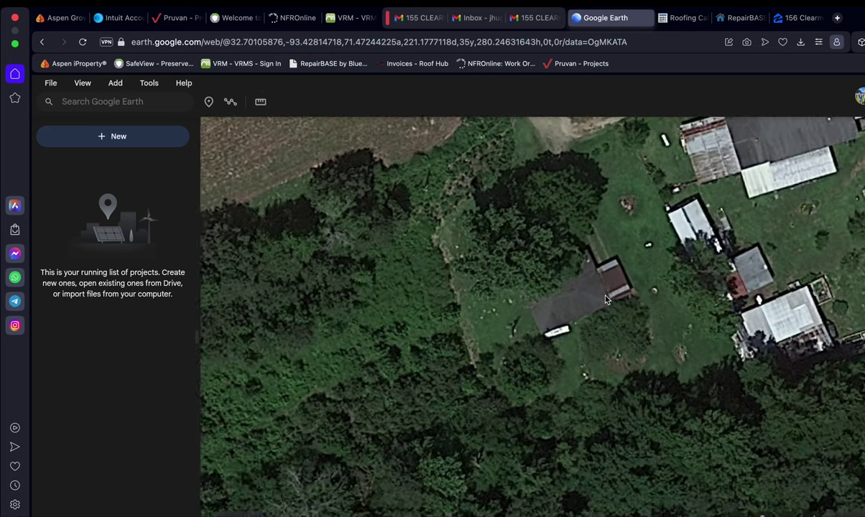
pyautogui.click(260, 101)
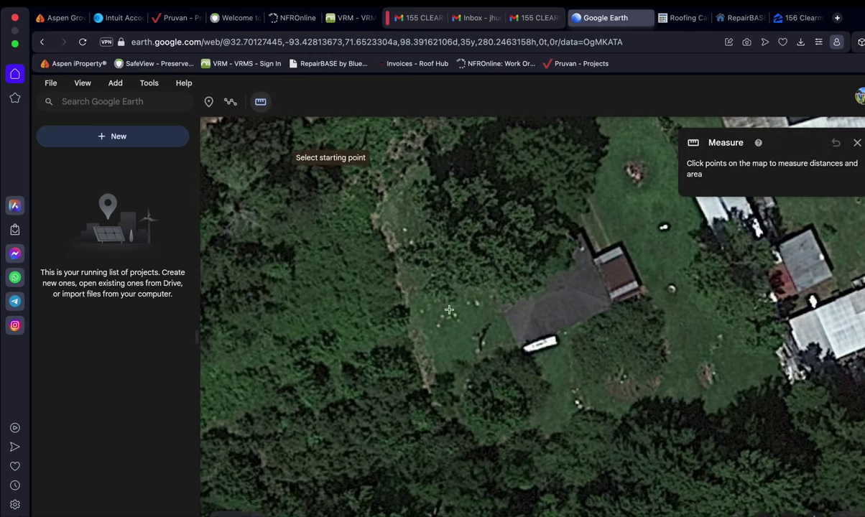
pyautogui.click(520, 350)
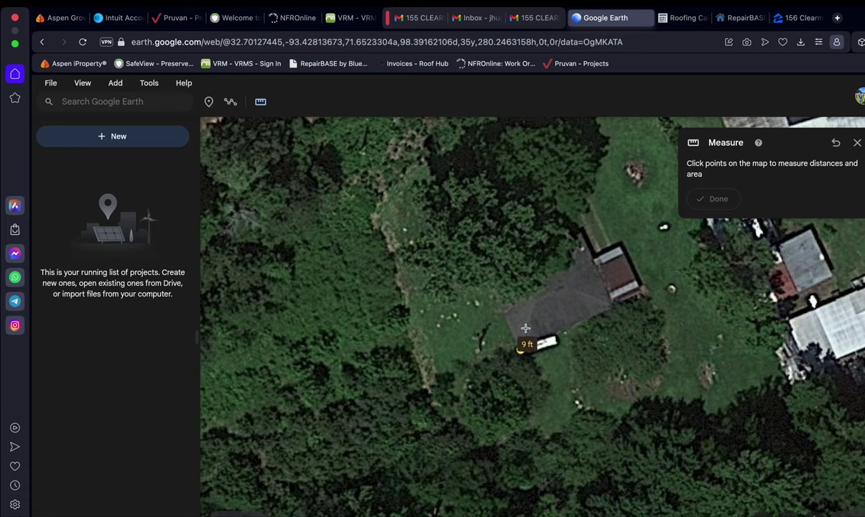
pyautogui.click(835, 142)
pyautogui.click(613, 306)
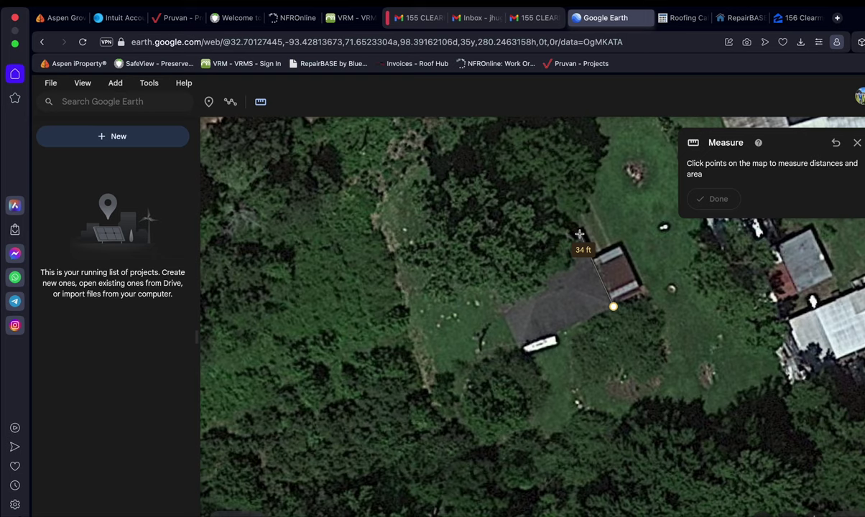
# In the Roofing Calculator, calculate the roof area for a 1575 square foot house base with 6/12 pitch and 1 foot eaves
pyautogui.click(670, 18)
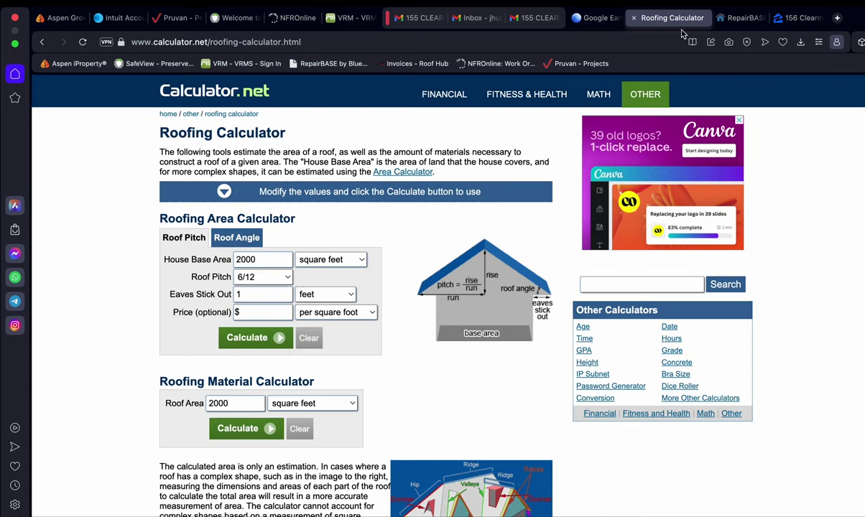
pyautogui.click(263, 260)
pyautogui.press('BackSpace')
pyautogui.press('BackSpace')
pyautogui.press('BackSpace')
pyautogui.press('BackSpace')
pyautogui.write('1')
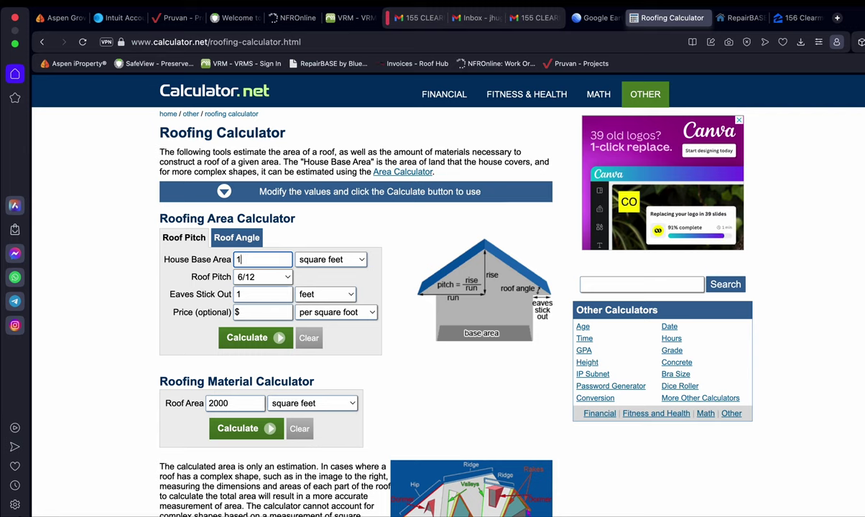
pyautogui.write('575')
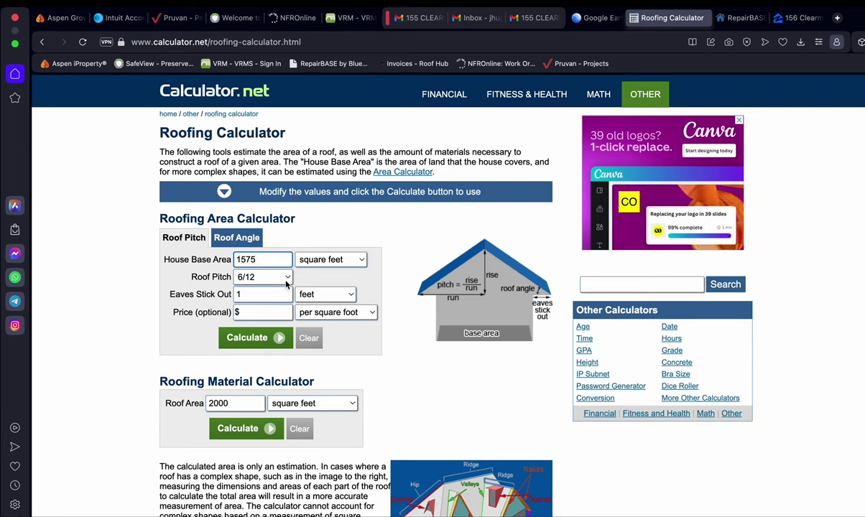
pyautogui.press('Tab')
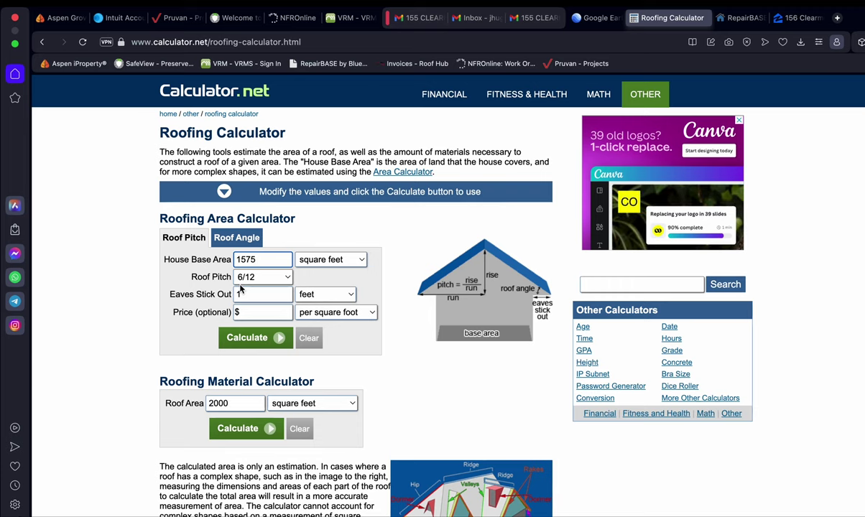
pyautogui.click(280, 341)
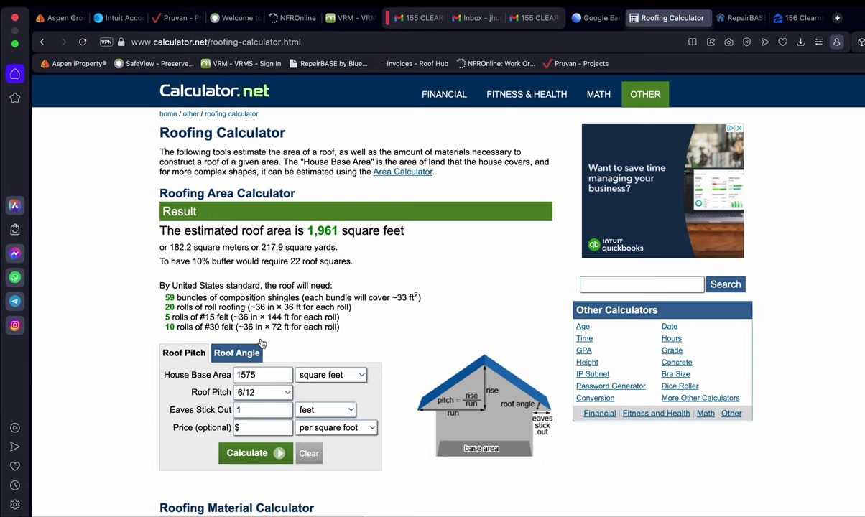
# Return to Google Earth and recheck roof distances from the middle of the roof and from its corner beside the white object
pyautogui.click(604, 19)
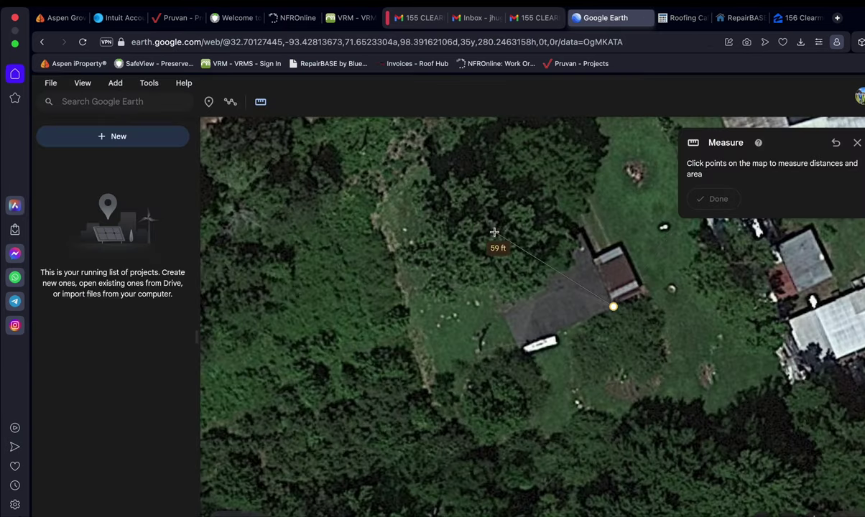
pyautogui.click(845, 143)
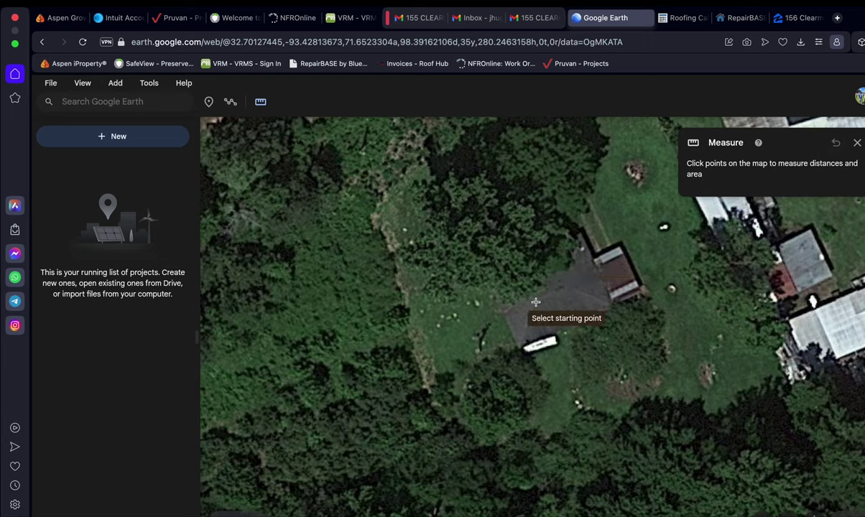
pyautogui.click(536, 303)
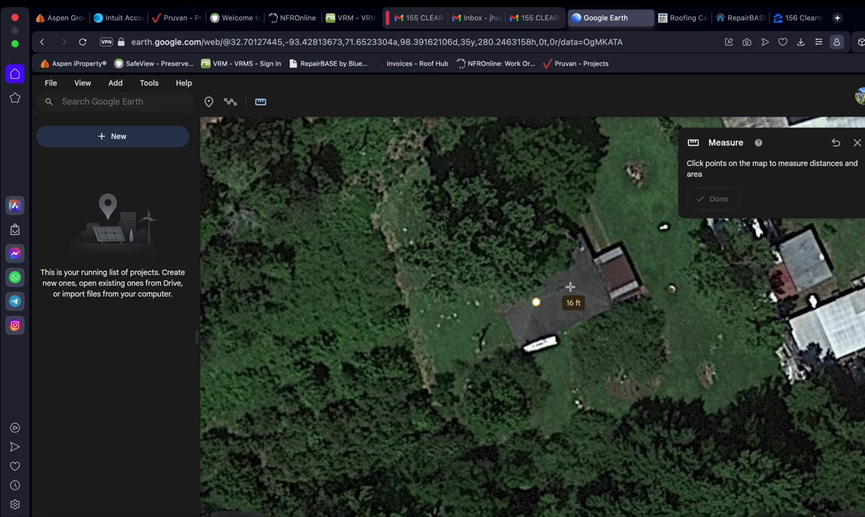
pyautogui.click(836, 142)
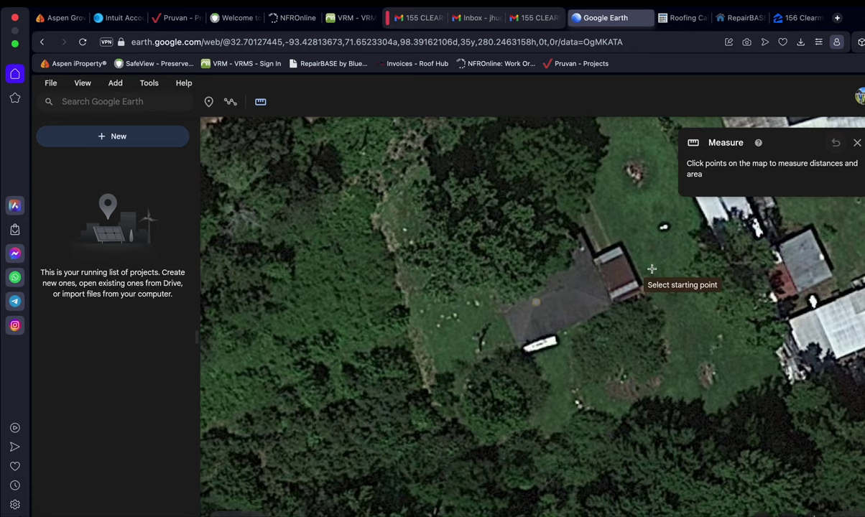
pyautogui.click(519, 348)
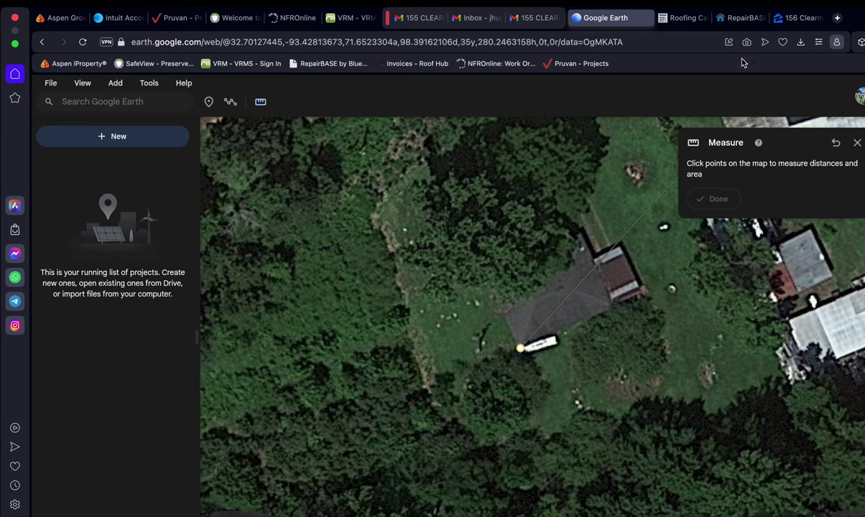
# Switch to RepairBASE and open the roofing item for removing a single layer of asphalt shingles
pyautogui.click(737, 17)
pyautogui.scroll(-10, 233, 344)
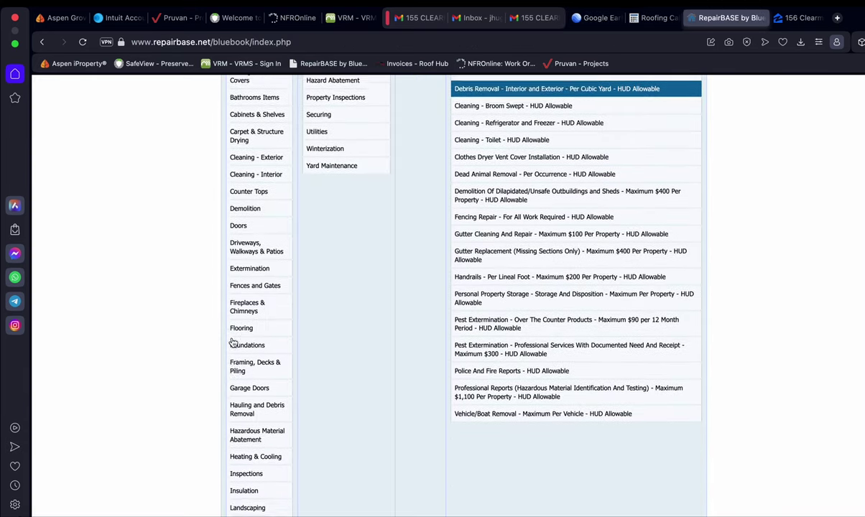
pyautogui.scroll(-2, 231, 344)
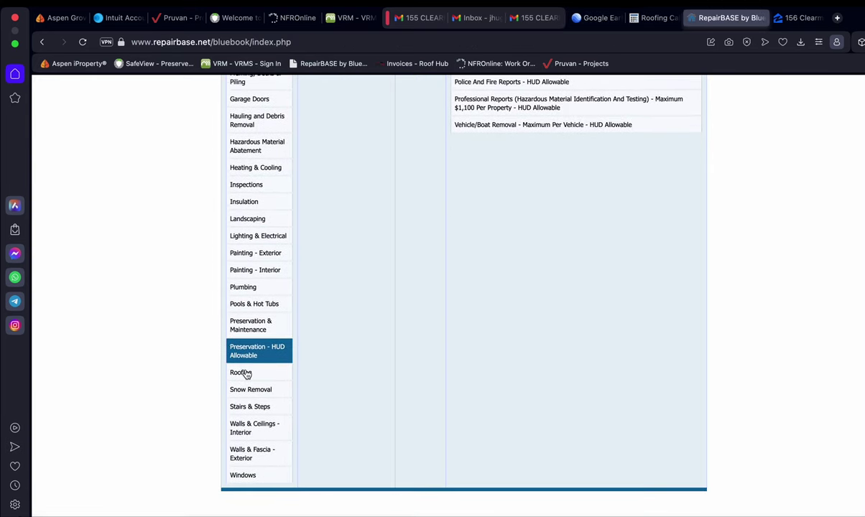
pyautogui.click(243, 372)
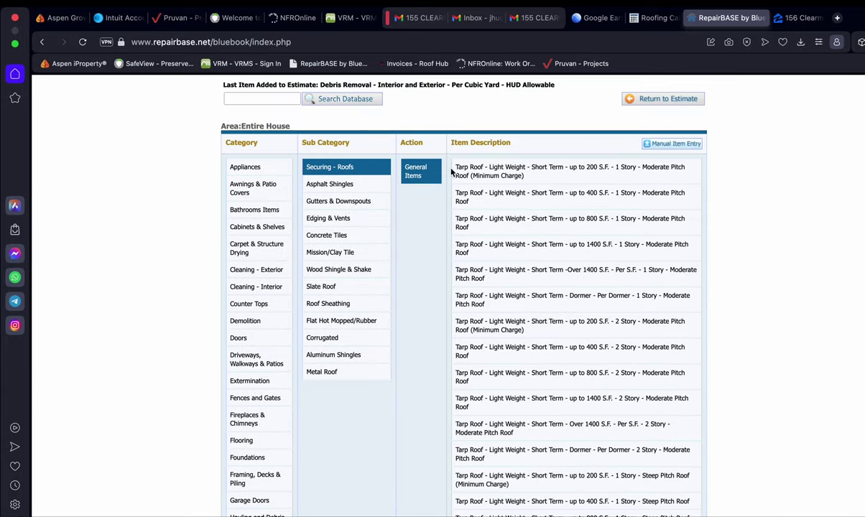
pyautogui.click(336, 184)
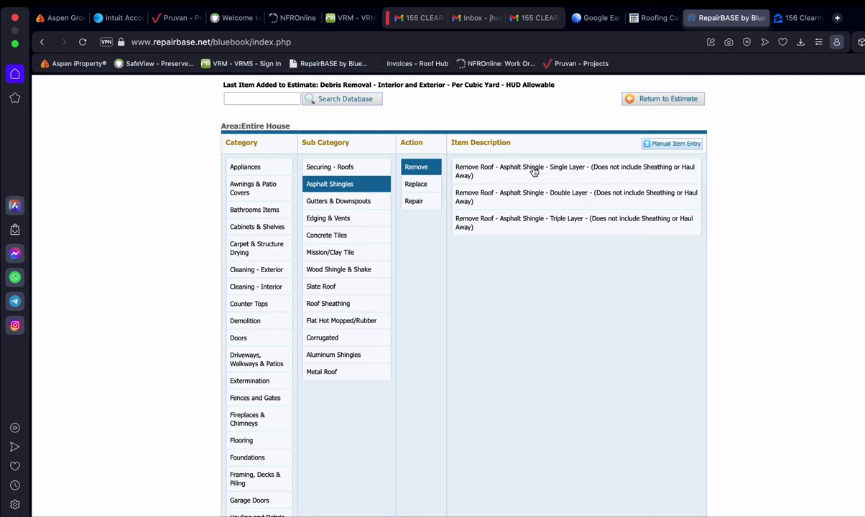
pyautogui.click(575, 176)
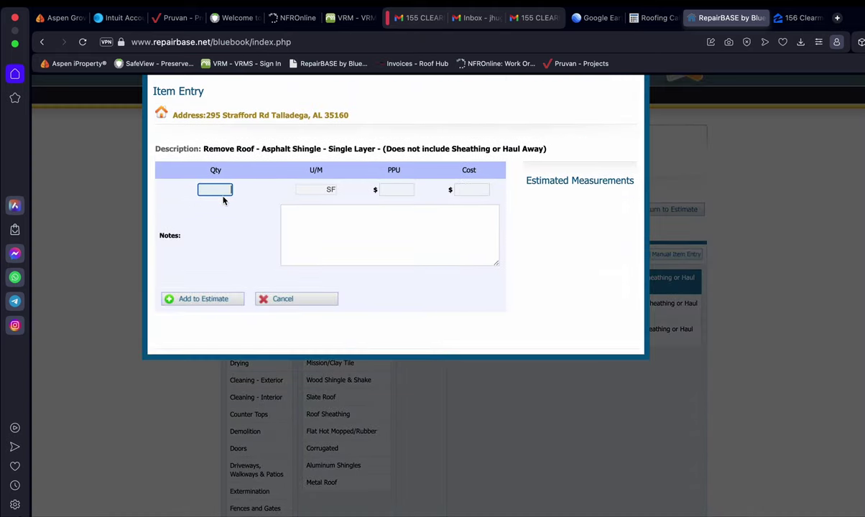
# Add the shingle removal item with quantity 1961 and the note "Remove 1961 sqft of shingles, felt in preparation of replacement"
pyautogui.write('1961')
pyautogui.click(346, 237)
pyautogui.write('Remov')
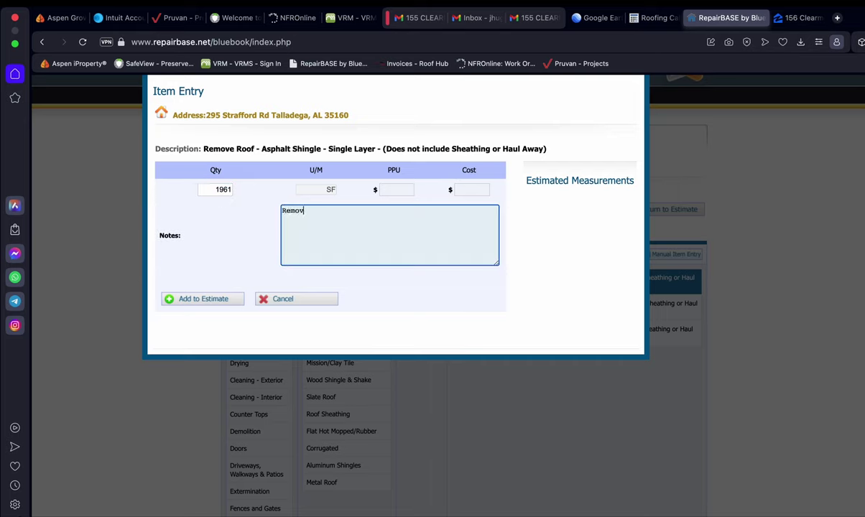
pyautogui.write('e 1961 sqft of shingles ')
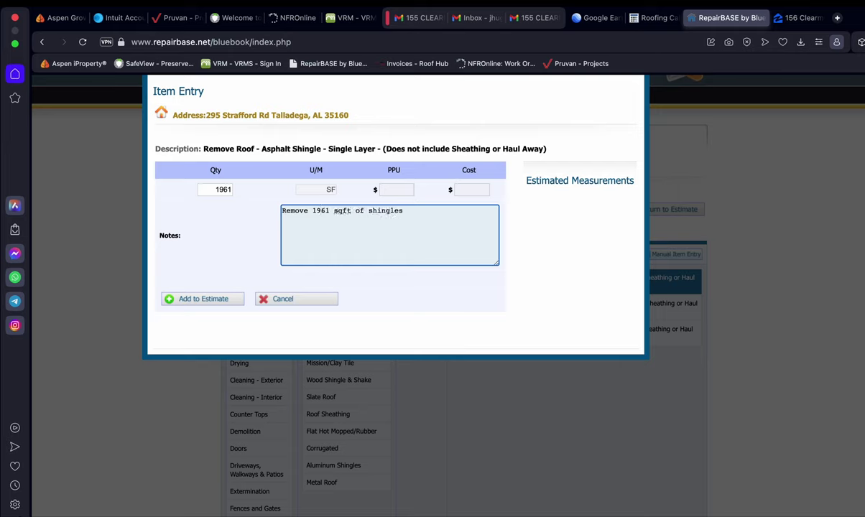
pyautogui.write(', felt in preperation of replac')
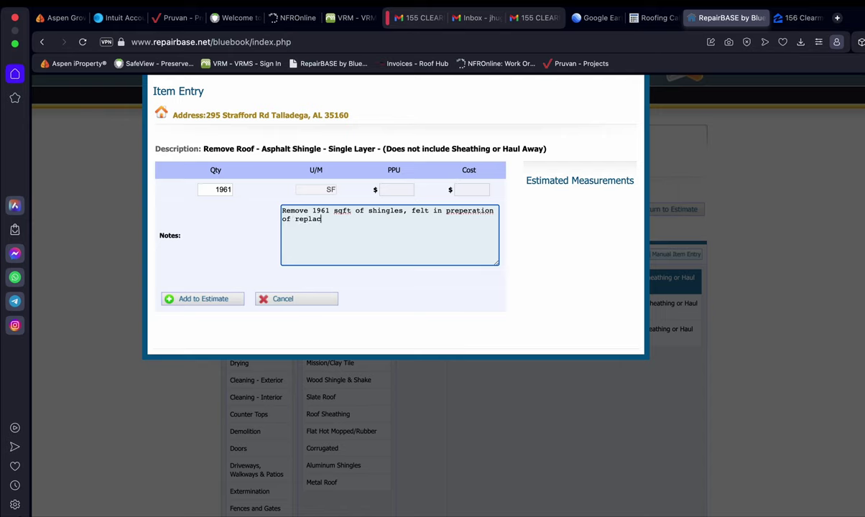
pyautogui.write('ement')
pyautogui.rightClick(464, 210)
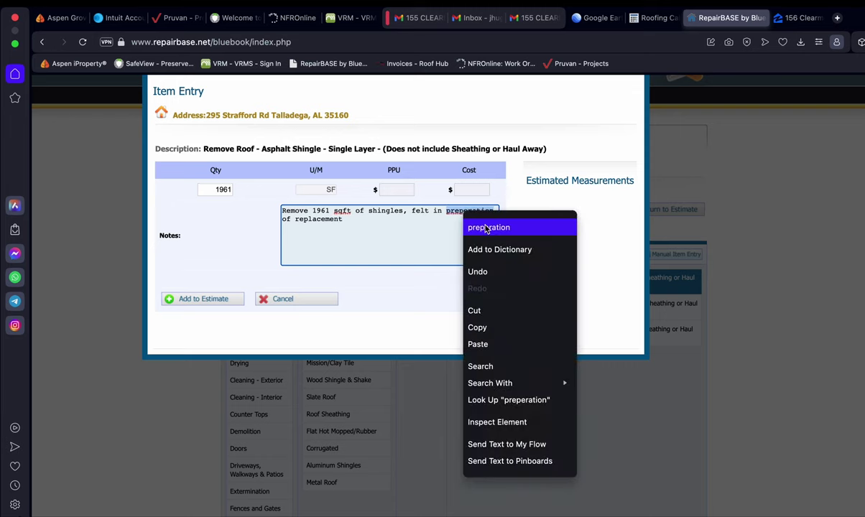
pyautogui.click(507, 229)
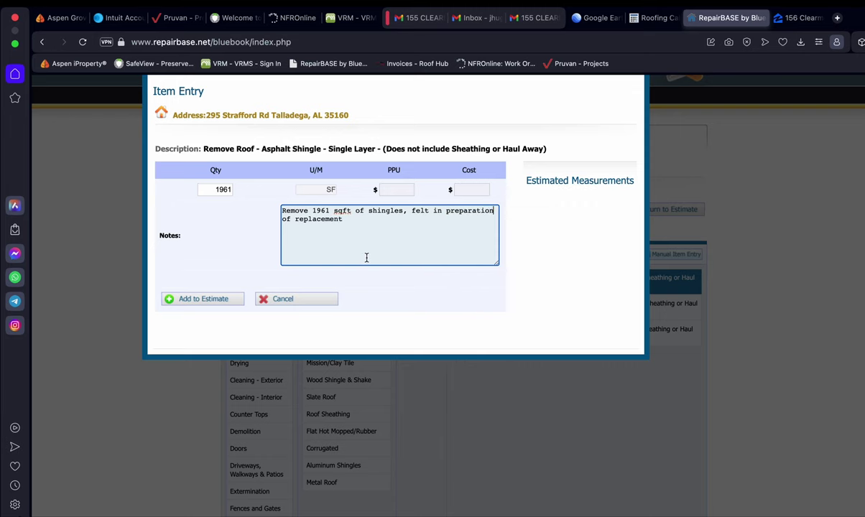
pyautogui.click(213, 301)
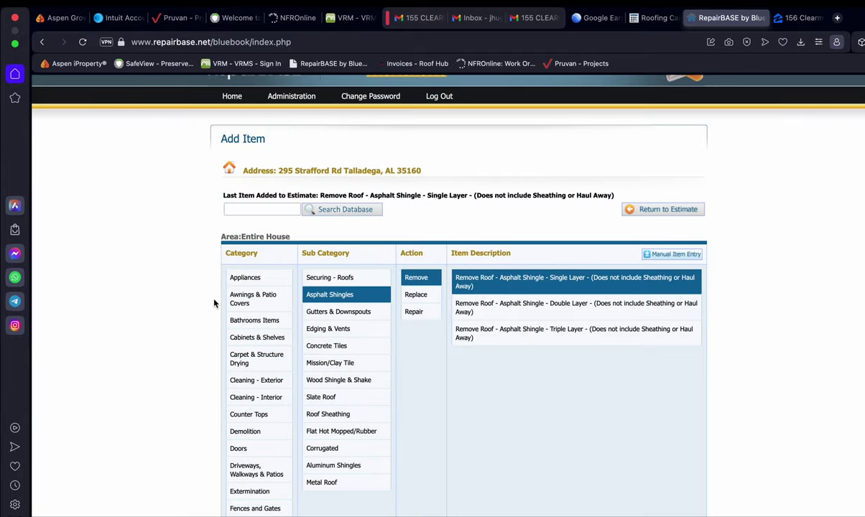
# Open the Dimensional/Laminated (40 YR-Lifetime) asphalt shingle replacement item that excludes sheathing, vents, removal and haul away
pyautogui.click(423, 302)
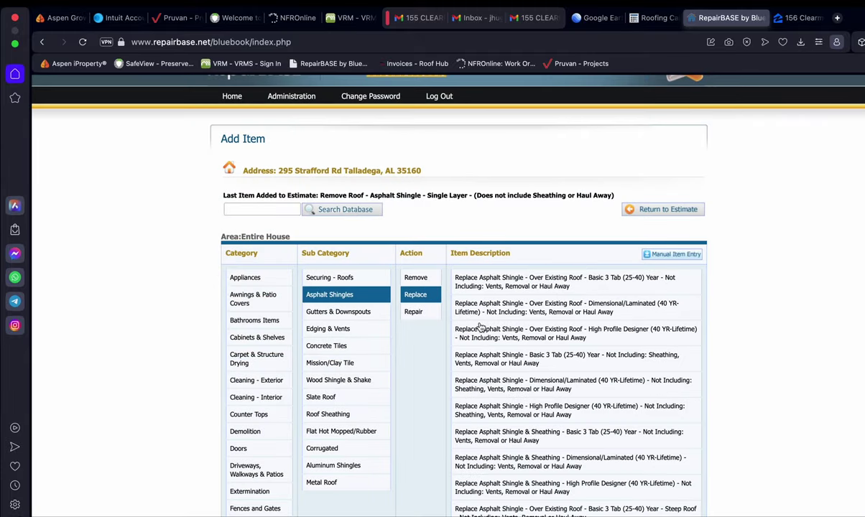
pyautogui.scroll(-3, 489, 338)
pyautogui.scroll(1, 492, 338)
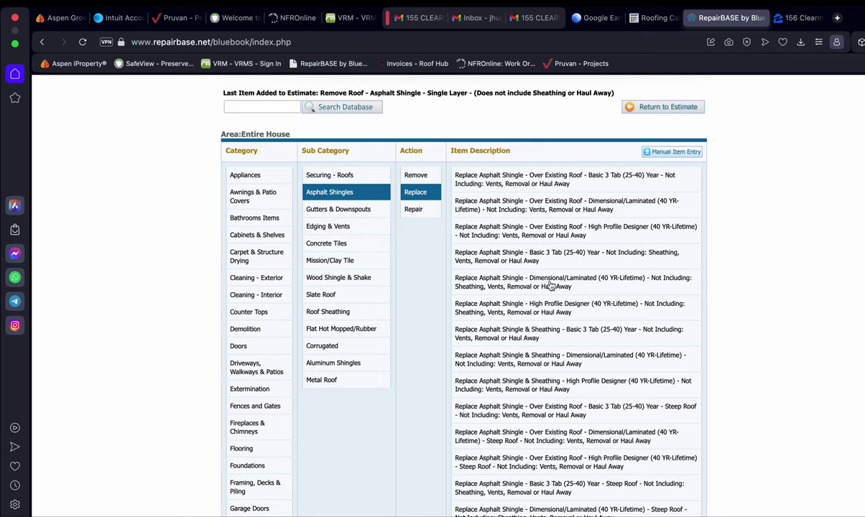
pyautogui.doubleClick(550, 286)
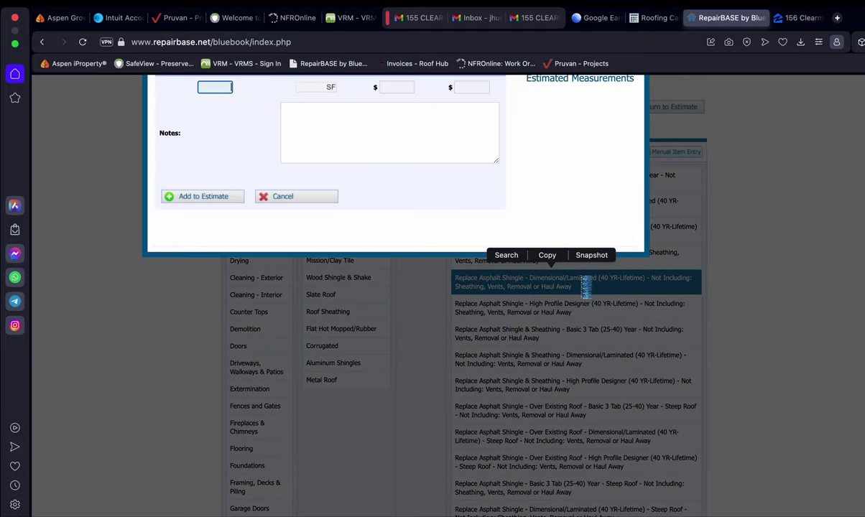
pyautogui.scroll(3, 588, 348)
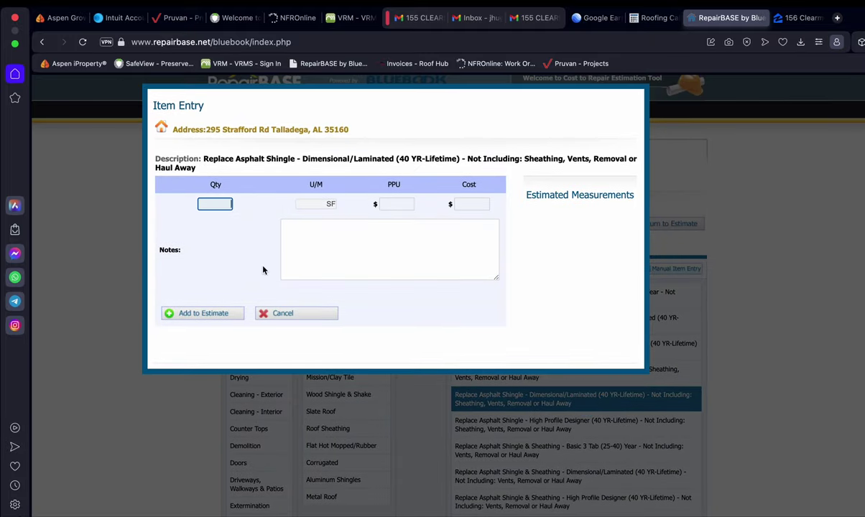
# Set the shingle replacement quantity to 1961 and note "Replace 1961 sqft of shingles on house, current shingle leaking in several areas"
pyautogui.write('1961')
pyautogui.click(342, 250)
pyautogui.write('Replace')
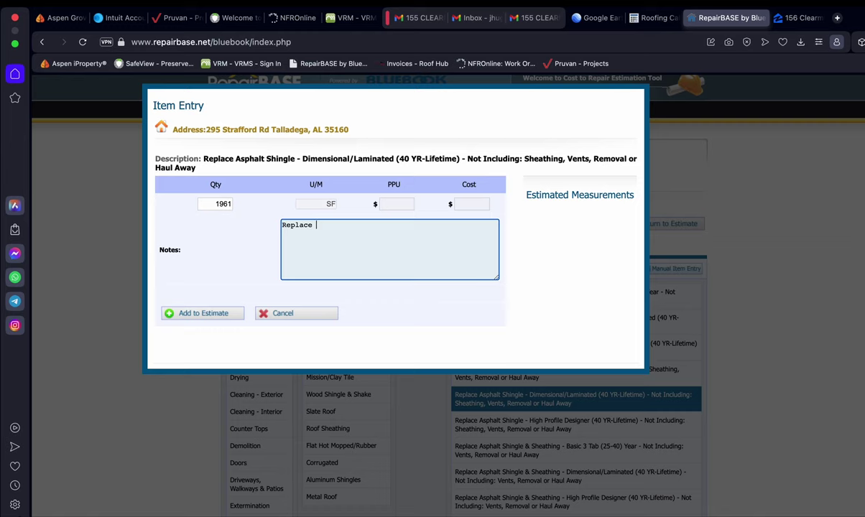
pyautogui.write('1961 sqft of shingles ')
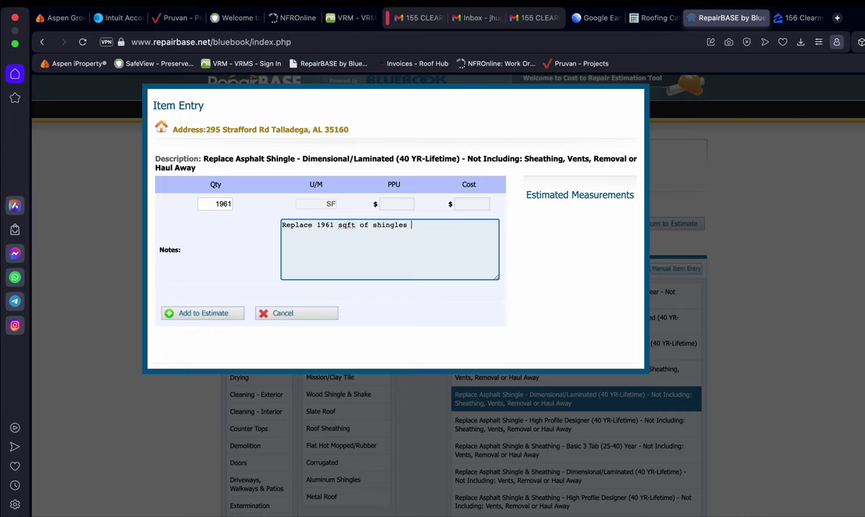
pyautogui.write('w')
pyautogui.press('BackSpace')
pyautogui.write('on house')
pyautogui.press('BackSpace')
pyautogui.write('e, current shingl')
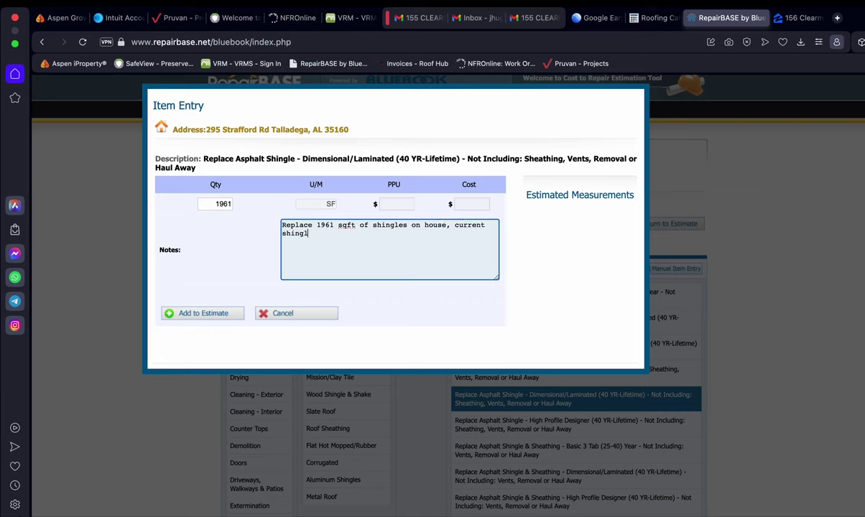
pyautogui.write('e leaking in se')
pyautogui.write('al areas')
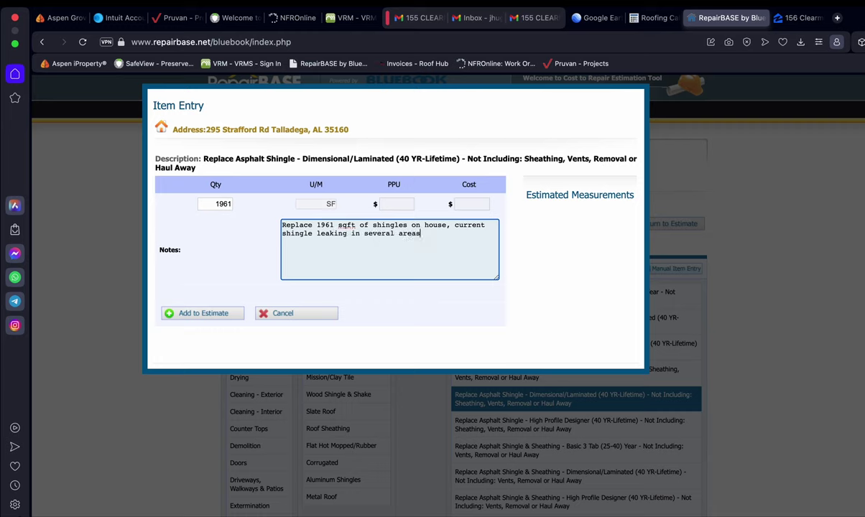
# Extend the note with ", well past lifespan, wind damaged" and add the shingle replacement item to the estimate
pyautogui.write(', well pas')
pyautogui.write('t lifest')
pyautogui.write('am')
pyautogui.press('BackSpace')
pyautogui.press('BackSpace')
pyautogui.press('BackSpace')
pyautogui.write('pan, win ')
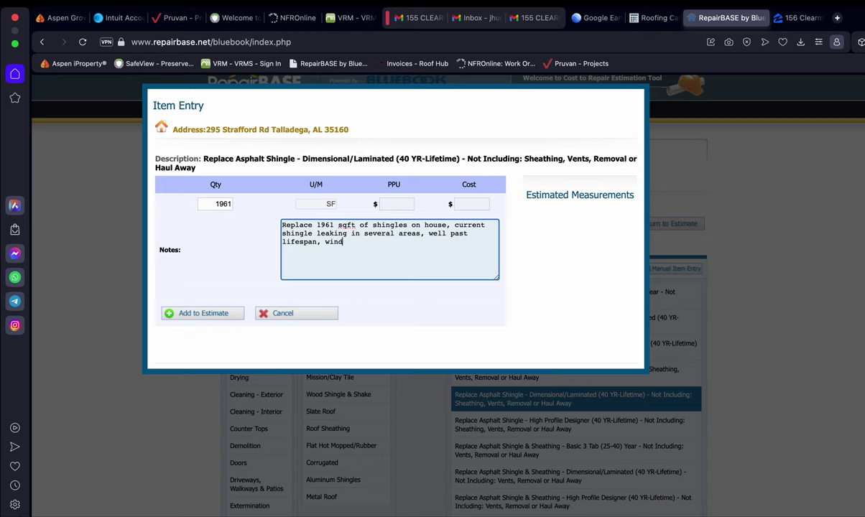
pyautogui.write('d damaged')
pyautogui.click(211, 316)
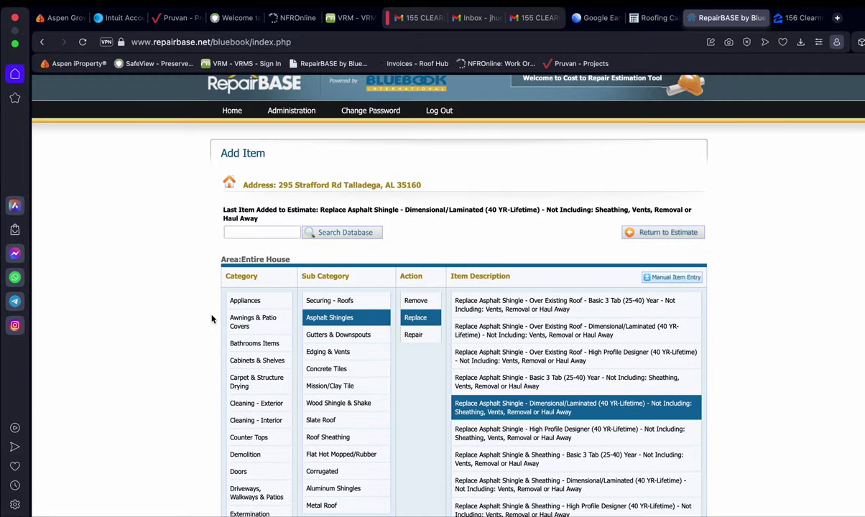
# Add the ridge vent replacement item for the 1st 20 LF with quantity 1 and the note "install 15' ridge vent during replacement"
pyautogui.scroll(-5, 522, 354)
pyautogui.scroll(-5, 523, 354)
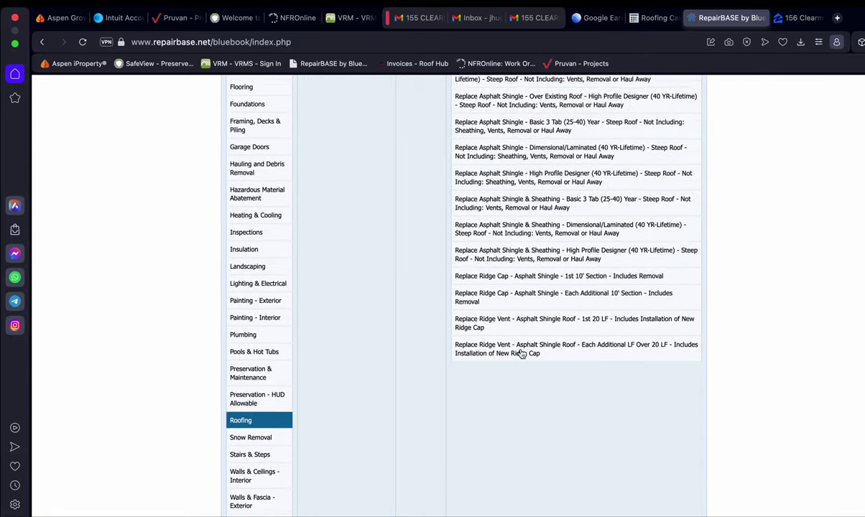
pyautogui.scroll(3, 522, 354)
pyautogui.scroll(-3, 523, 354)
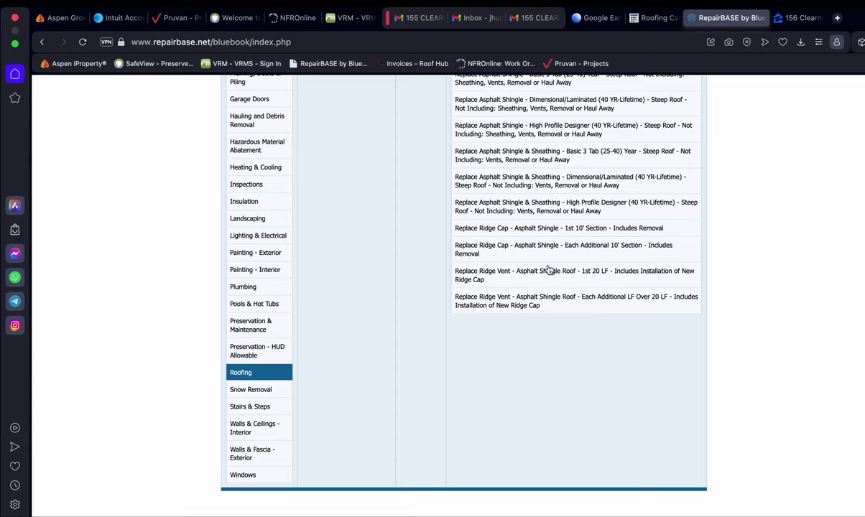
pyautogui.click(579, 275)
pyautogui.click(315, 278)
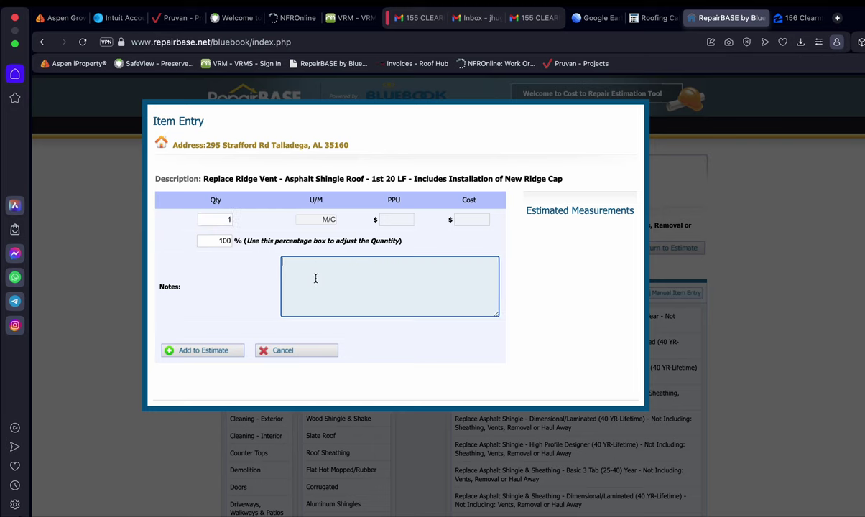
pyautogui.write("install 15' ridge vent during re")
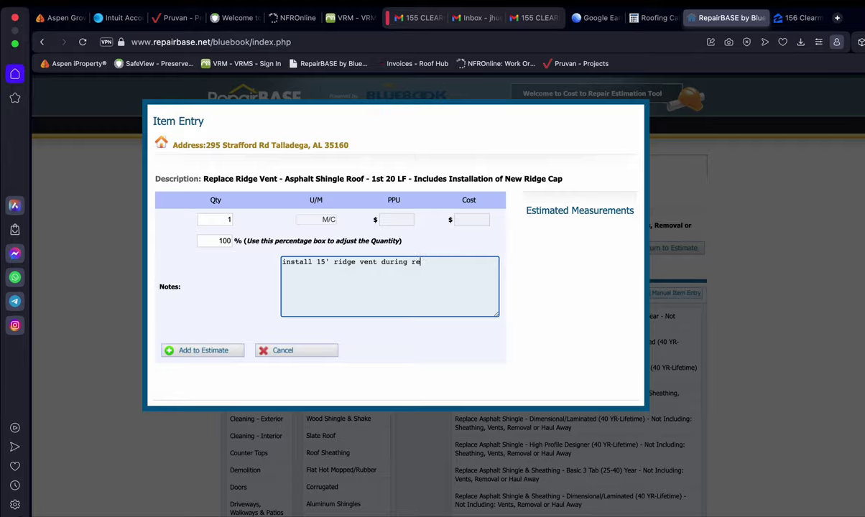
pyautogui.write('placement')
pyautogui.click(196, 350)
# Add the 1st 10' section ridge cap replacement item with quantity 115 and note "Replace 115LF of hip and ridge cap during roof replacement"
pyautogui.scroll(-8, 488, 404)
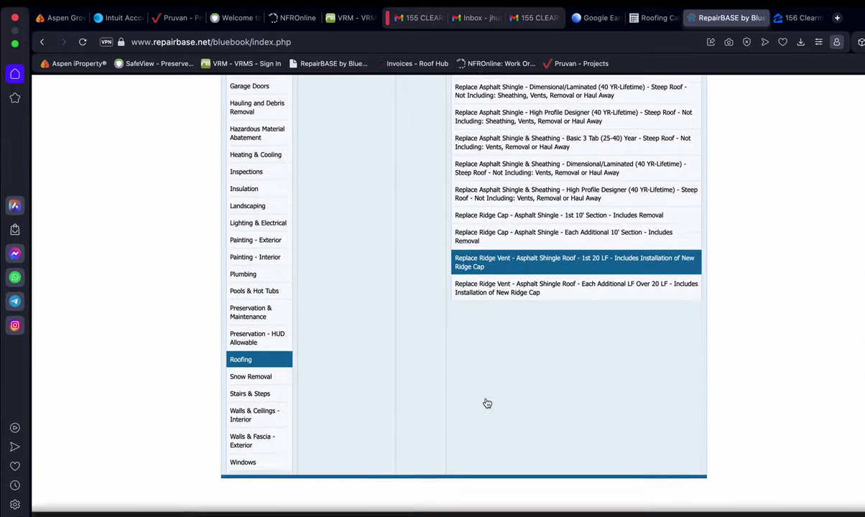
pyautogui.scroll(1, 503, 373)
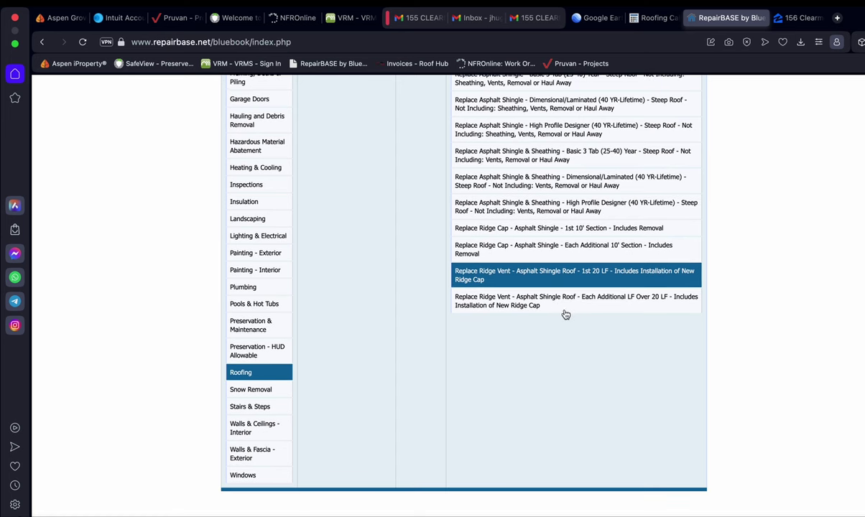
pyautogui.scroll(2, 567, 315)
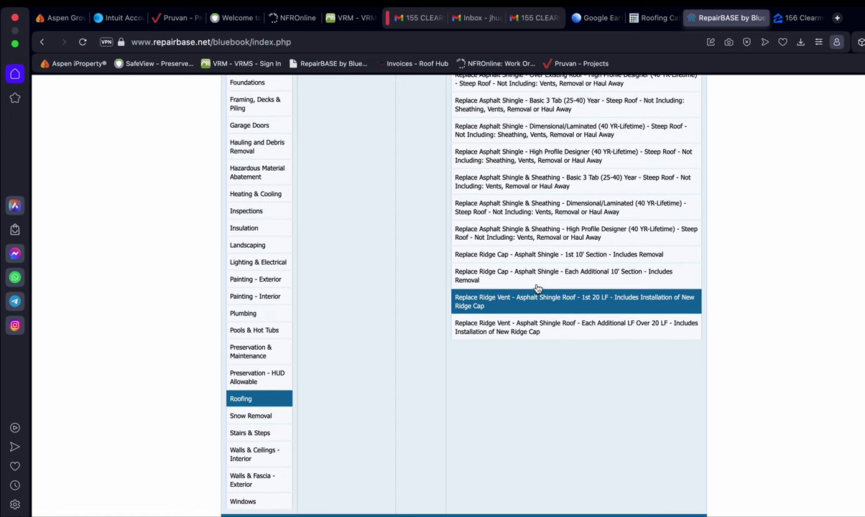
pyautogui.click(495, 256)
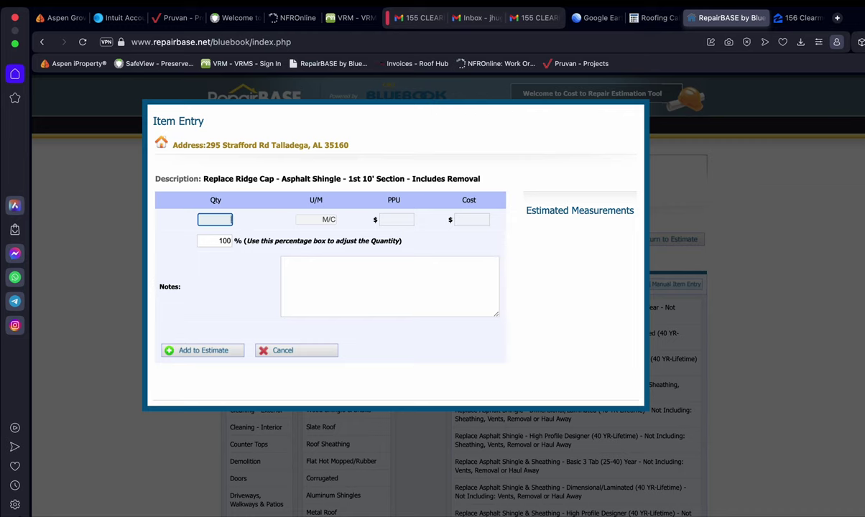
pyautogui.write('115')
pyautogui.click(423, 277)
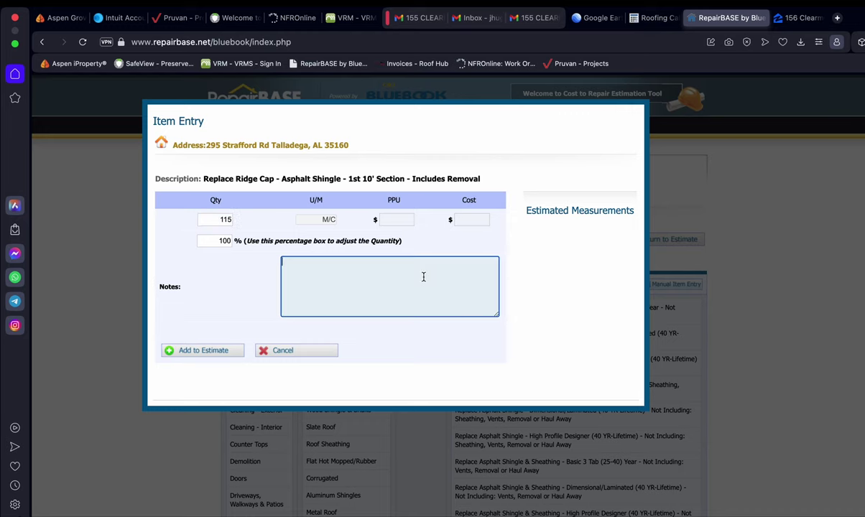
pyautogui.write('Replace 115 LF of hip and rid')
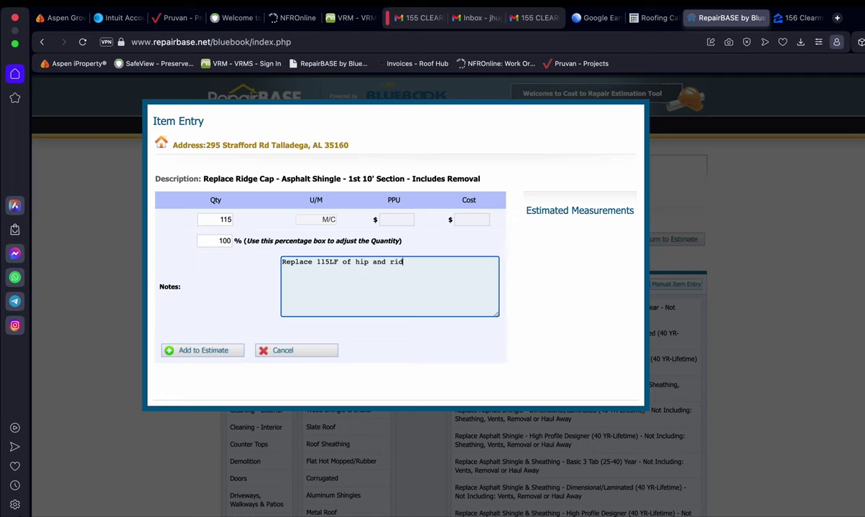
pyautogui.write('ge cap during roof repla')
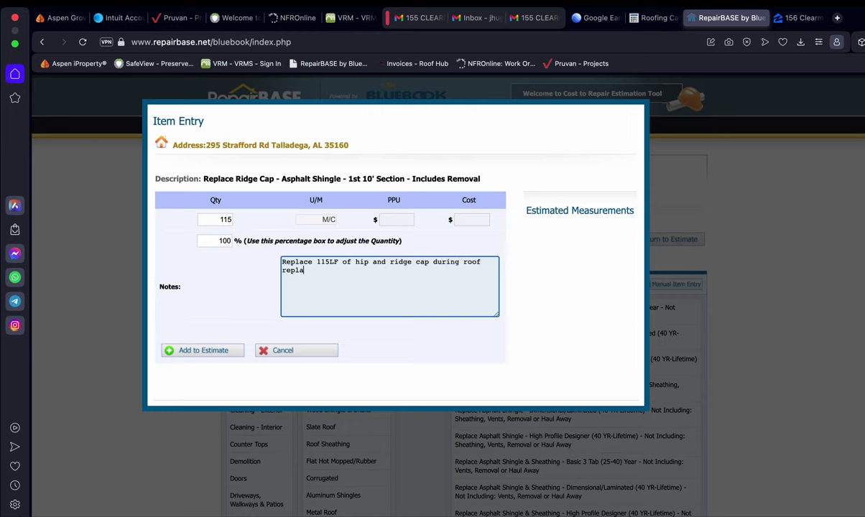
pyautogui.write('cment')
pyautogui.rightClick(307, 277)
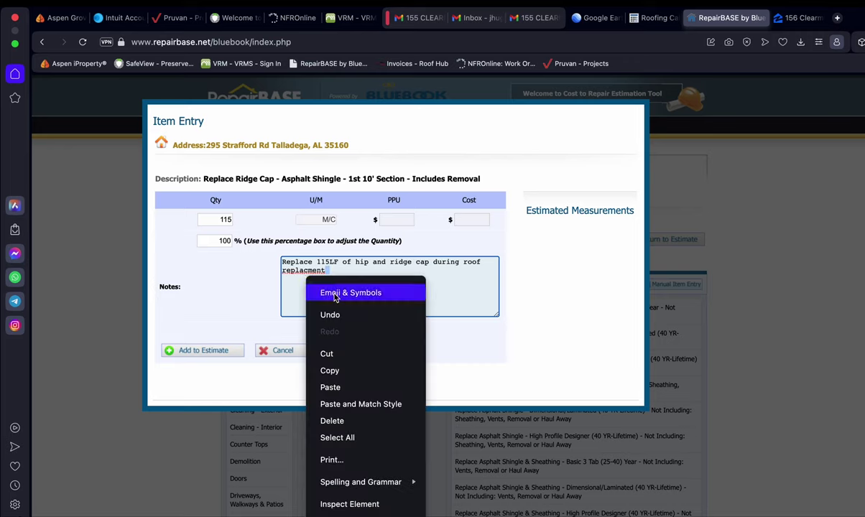
pyautogui.click(301, 277)
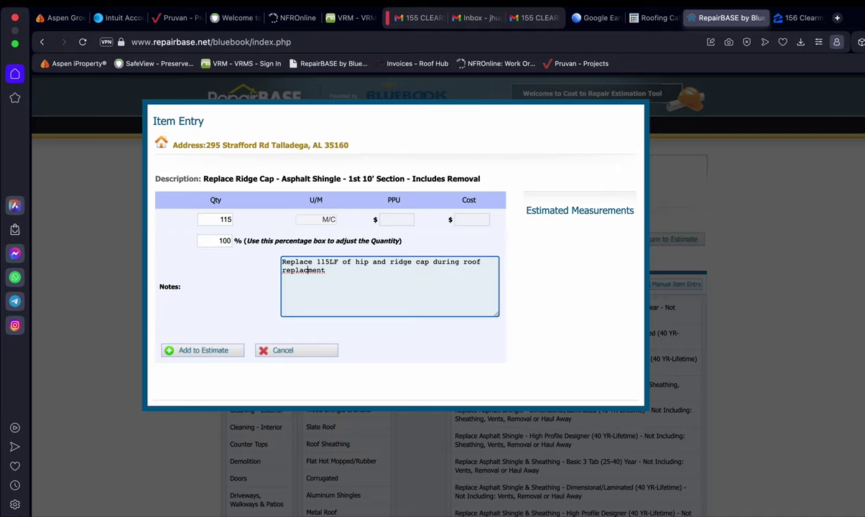
pyautogui.click(308, 271)
pyautogui.write('e')
pyautogui.click(212, 357)
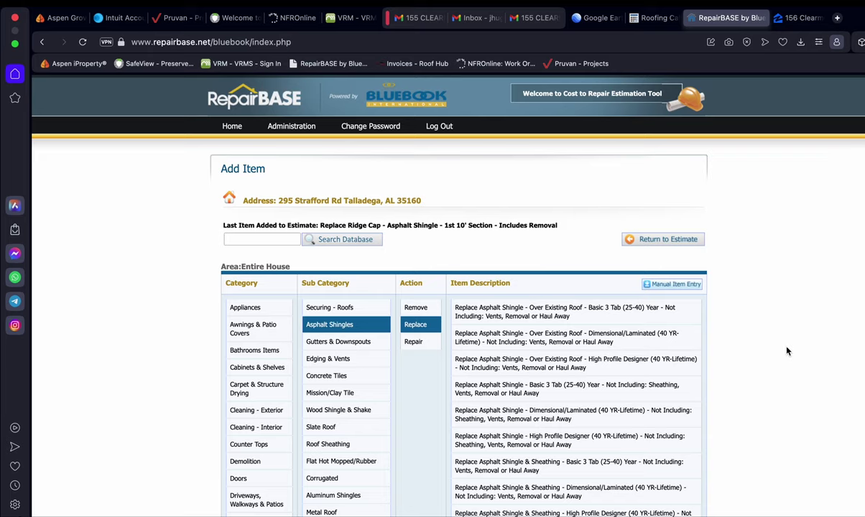
# Switch to the inspection photos in Finder and examine the roof surface photos from DSC05575.jpg through DSC05581.jpg
pyautogui.scroll(-10, 788, 350)
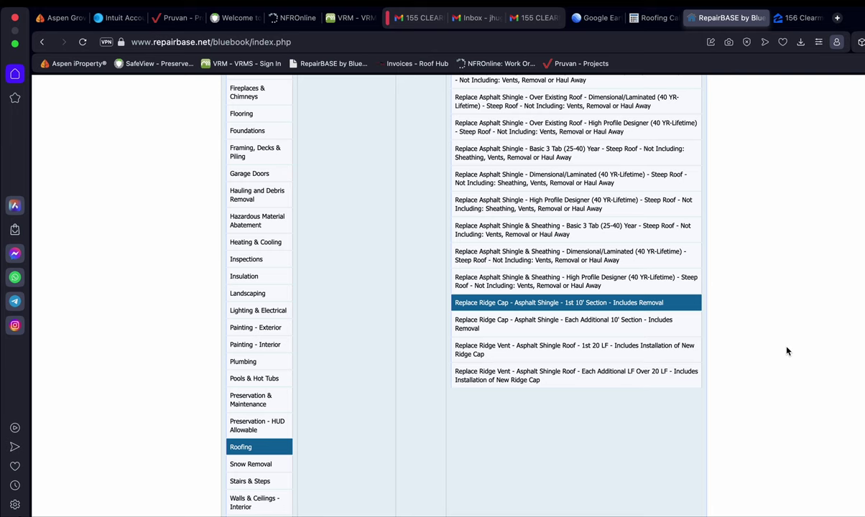
pyautogui.click(597, 18)
pyautogui.scroll(3, 598, 292)
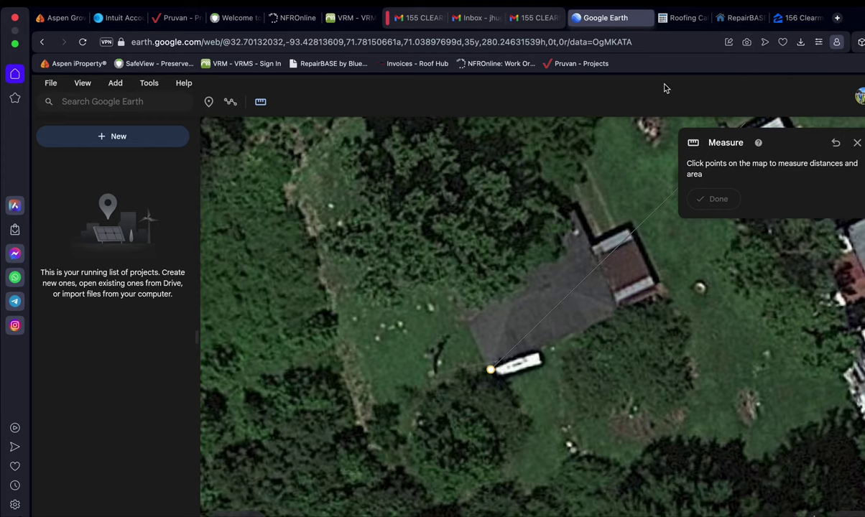
pyautogui.hotkey('ctrl', 'Up')
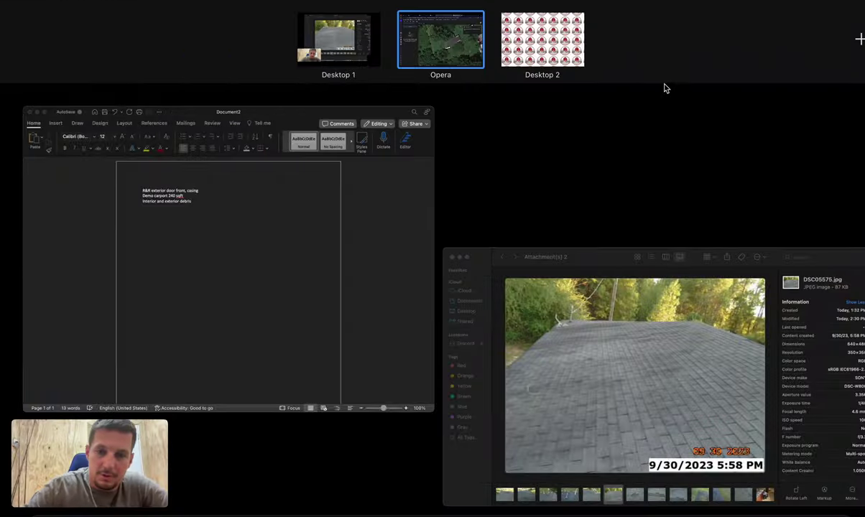
pyautogui.click(598, 277)
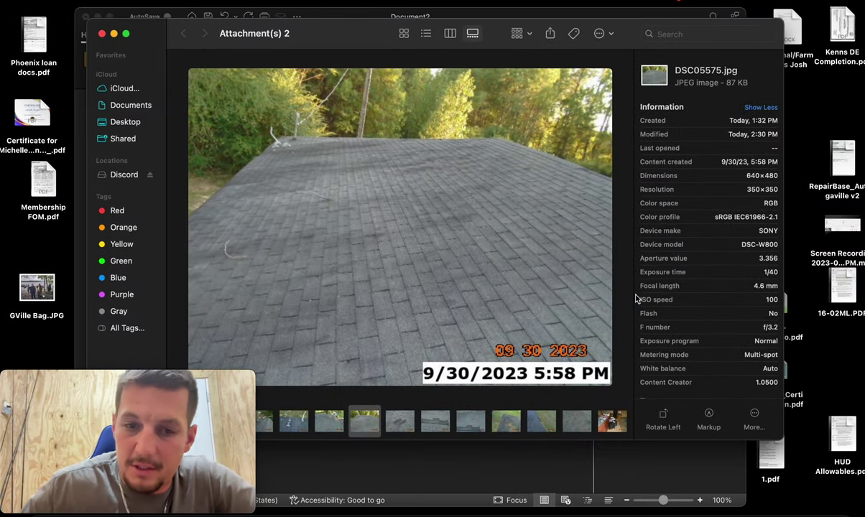
pyautogui.press('Right')
pyautogui.press('Right')
pyautogui.press('Right')
pyautogui.press('Right')
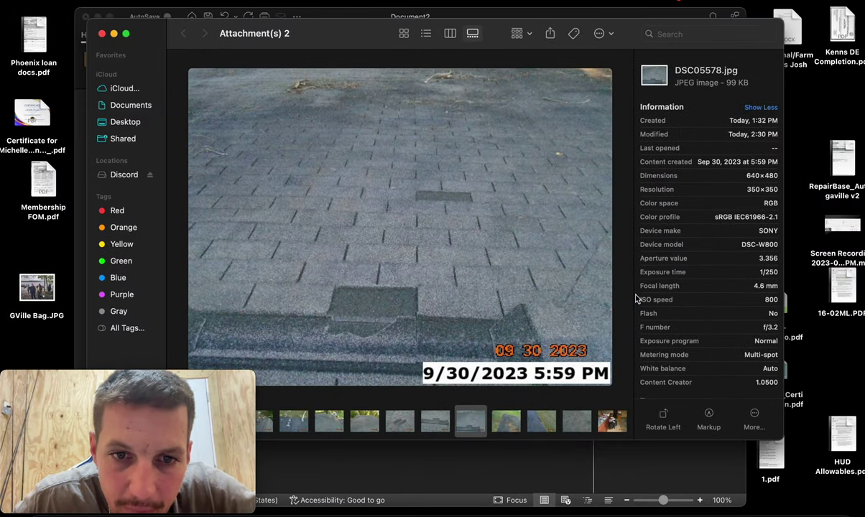
pyautogui.press('Right')
pyautogui.press('Right')
pyautogui.press('Right')
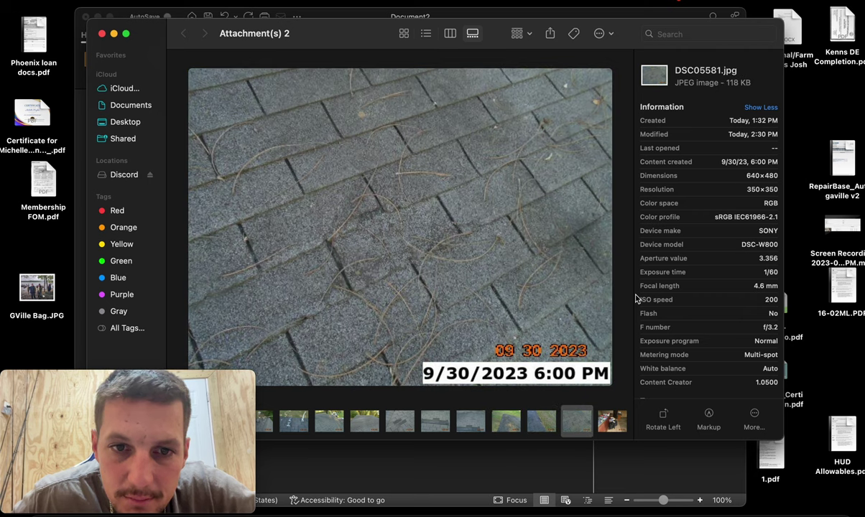
# Review the earlier roof photos back to DSC05571.jpg, then recheck the roof brackets in DSC05573.jpg and the roof penetration in DSC05574.jpg
pyautogui.press('Left')
pyautogui.press('Left')
pyautogui.press('Left')
pyautogui.press('Left')
pyautogui.press('Left')
pyautogui.press('Left')
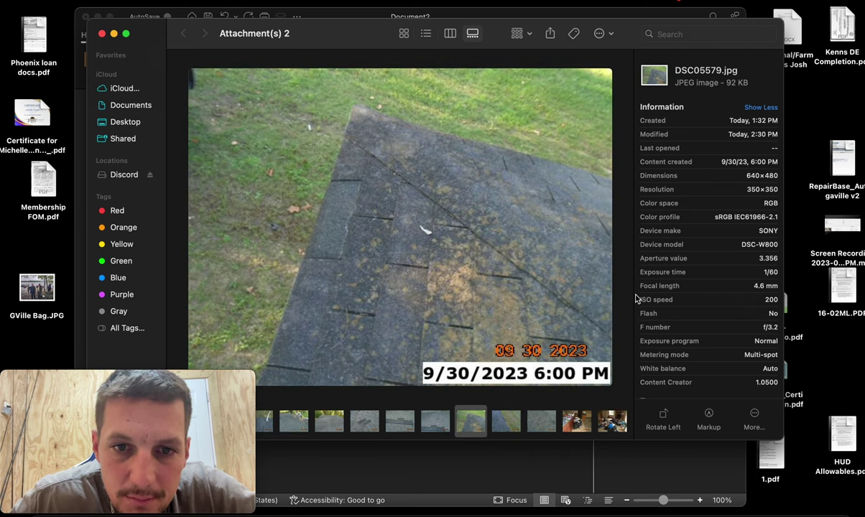
pyautogui.press('Left')
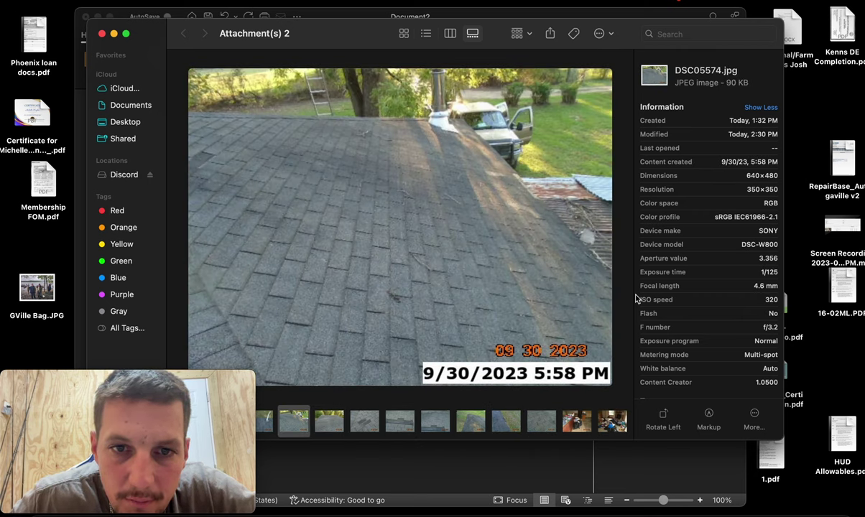
pyautogui.press('Left')
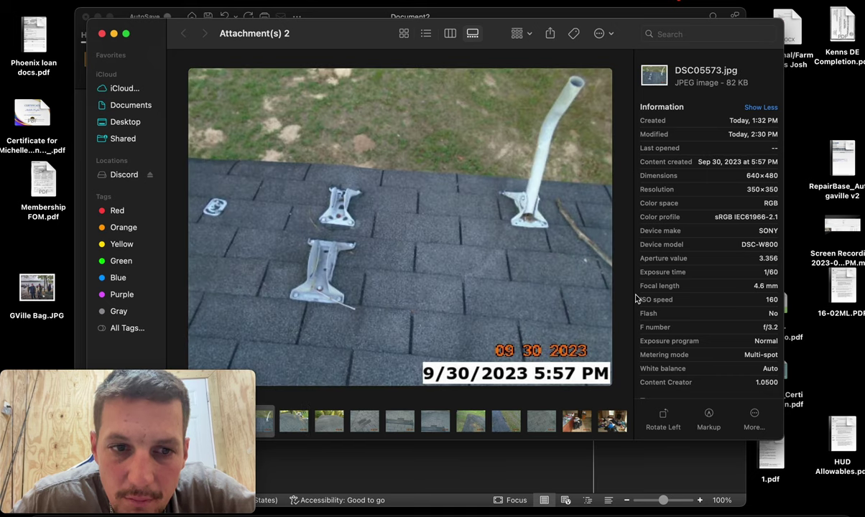
pyautogui.press('Left')
pyautogui.press('Left')
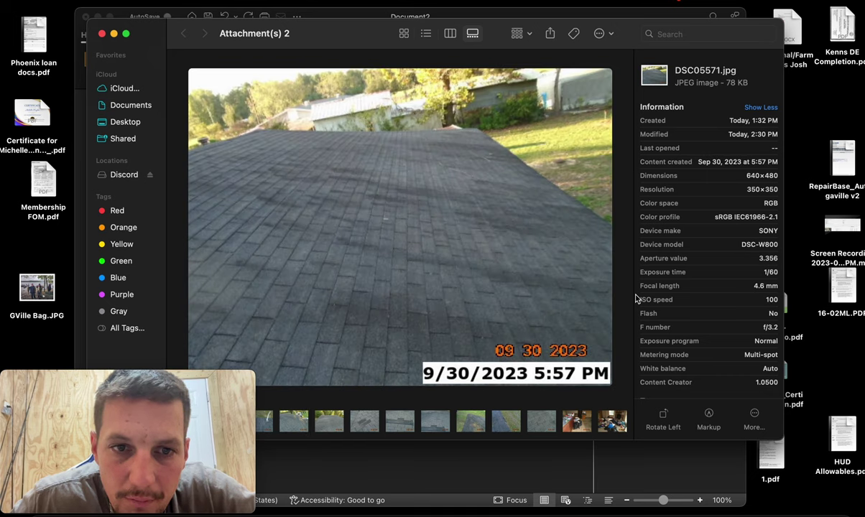
pyautogui.press('Right')
pyautogui.press('Right')
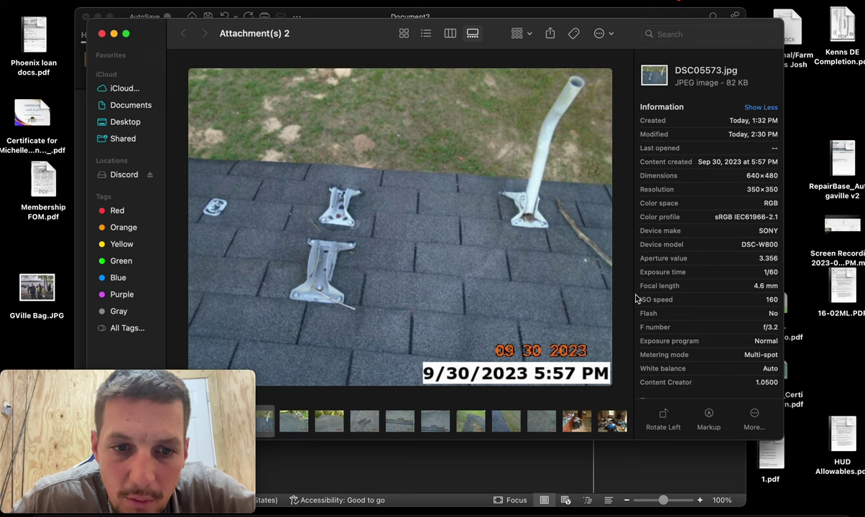
pyautogui.press('Right')
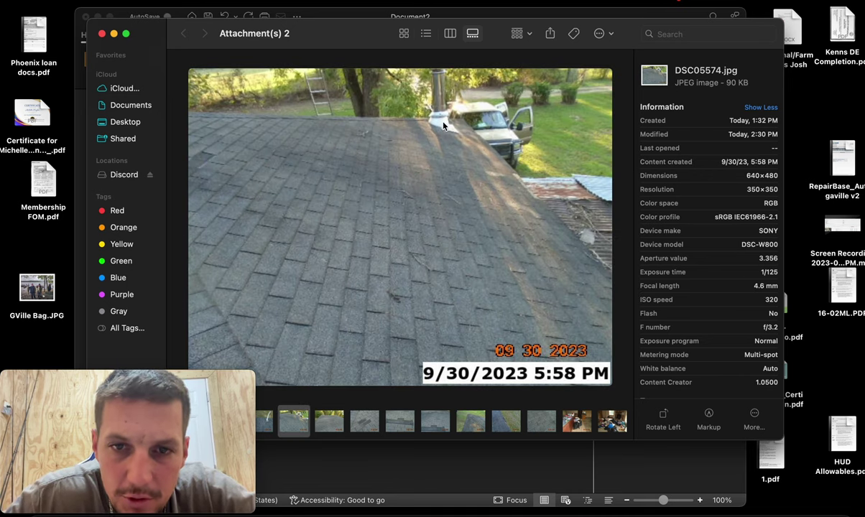
# Review the earlier roof photos from DSC05574.jpg back to DSC05565.jpg, examining the shingles, ridges and roof debris
pyautogui.press('Left')
pyautogui.press('Left')
pyautogui.press('Left')
pyautogui.press('Left')
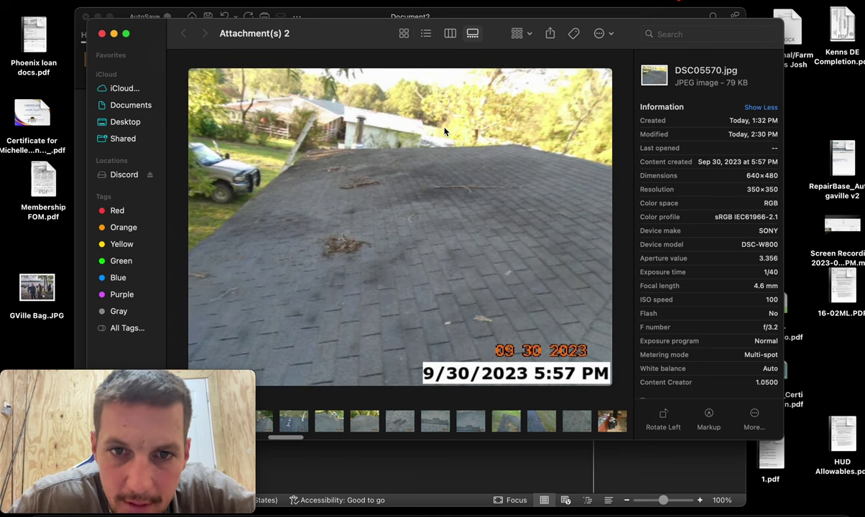
pyautogui.press('Left')
pyautogui.press('Left')
pyautogui.press('Right')
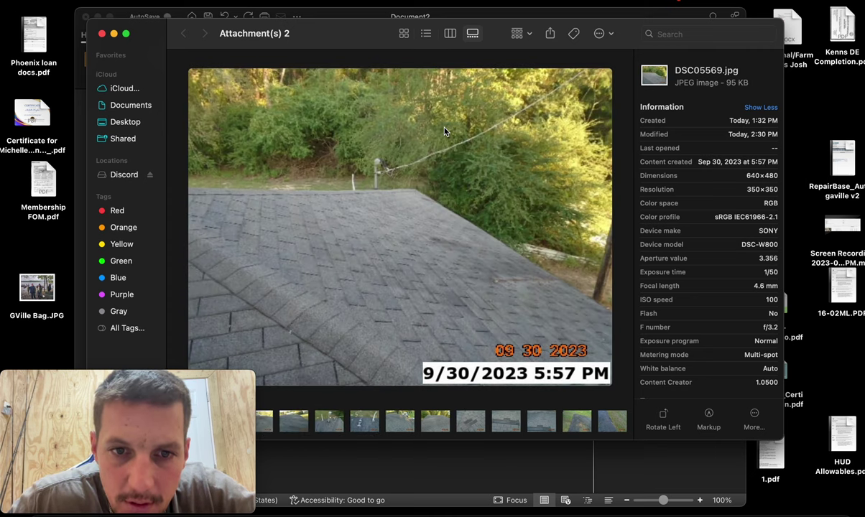
pyautogui.press('Left')
pyautogui.press('Left')
pyautogui.press('Right')
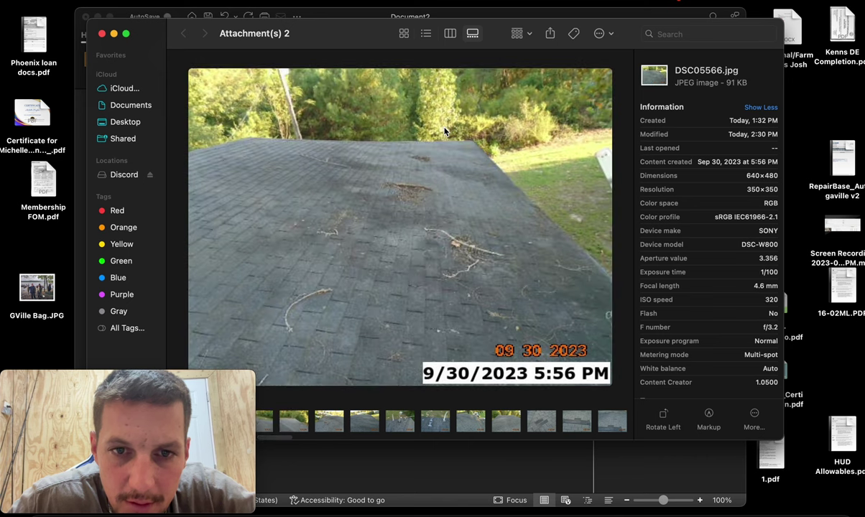
pyautogui.press('Left')
pyautogui.press('Left')
pyautogui.press('Left')
pyautogui.press('Left')
pyautogui.press('Left')
pyautogui.press('Right')
pyautogui.press('Right')
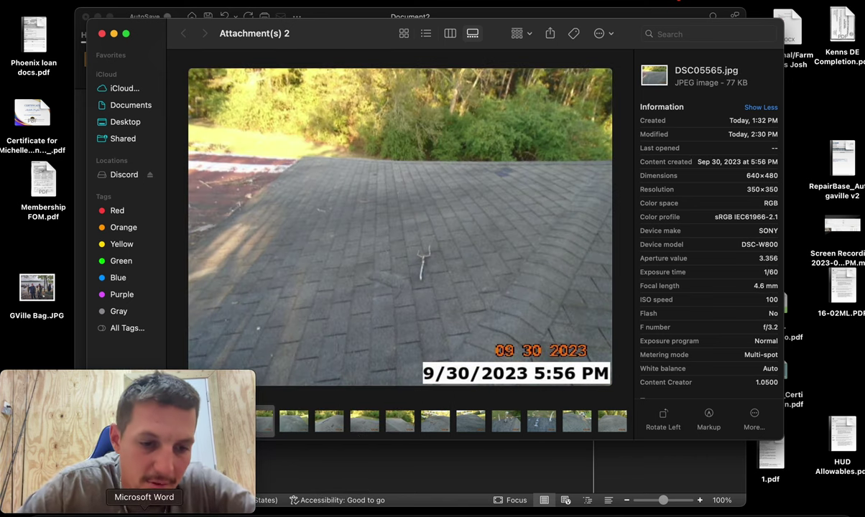
# Switch to RepairBASE in Opera, look through the asphalt shingle replacement items and search the page for "jack"
pyautogui.click(108, 510)
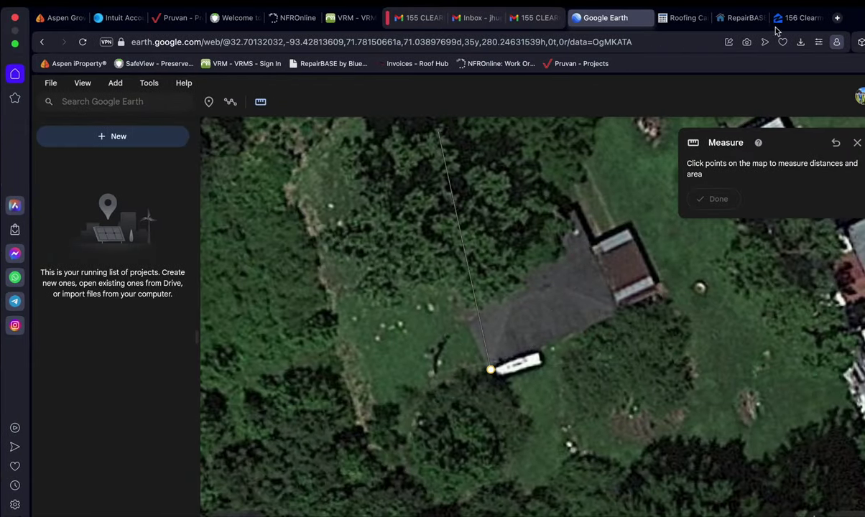
pyautogui.click(744, 18)
pyautogui.scroll(2, 538, 322)
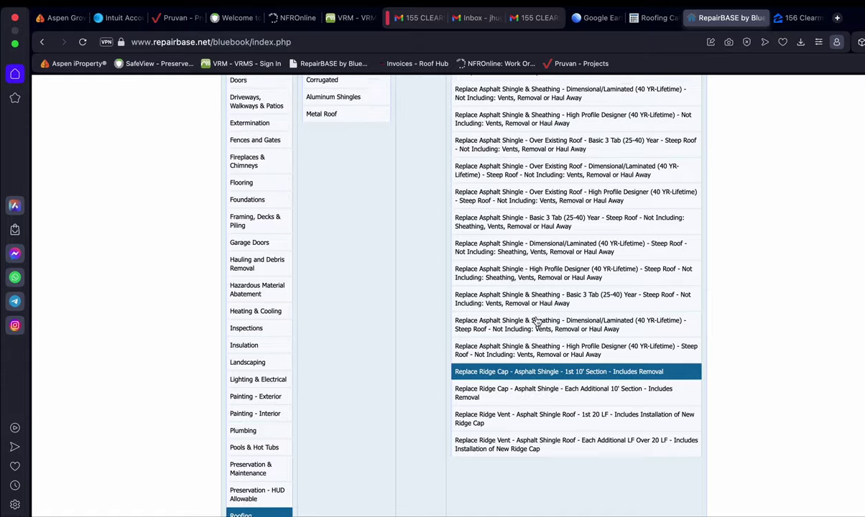
pyautogui.scroll(5, 538, 321)
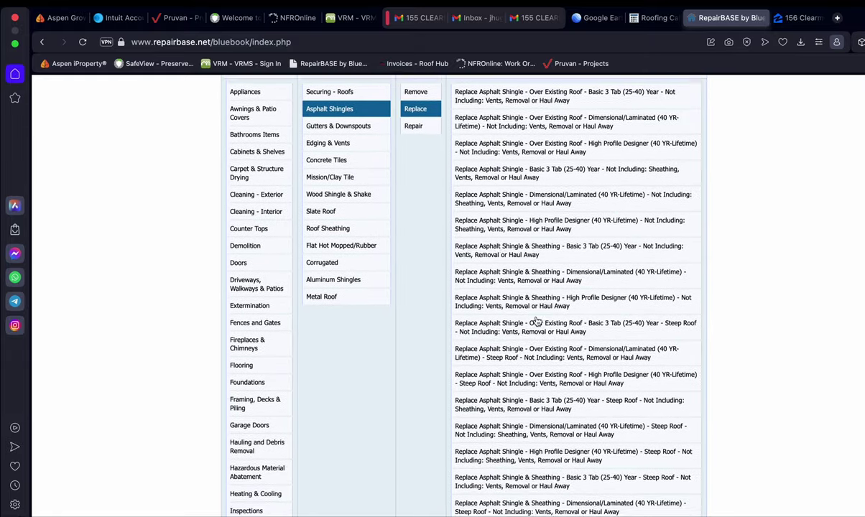
pyautogui.scroll(-6, 538, 321)
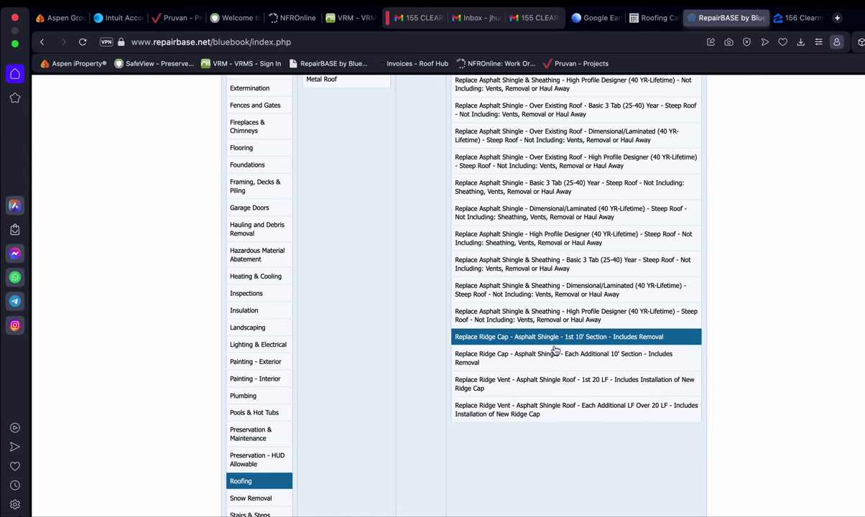
pyautogui.scroll(3, 555, 350)
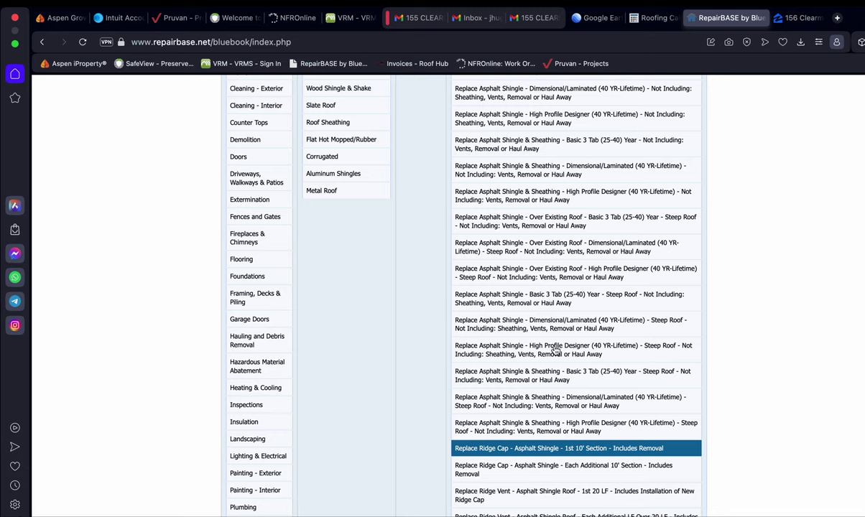
pyautogui.press('super+f')
pyautogui.write('jack')
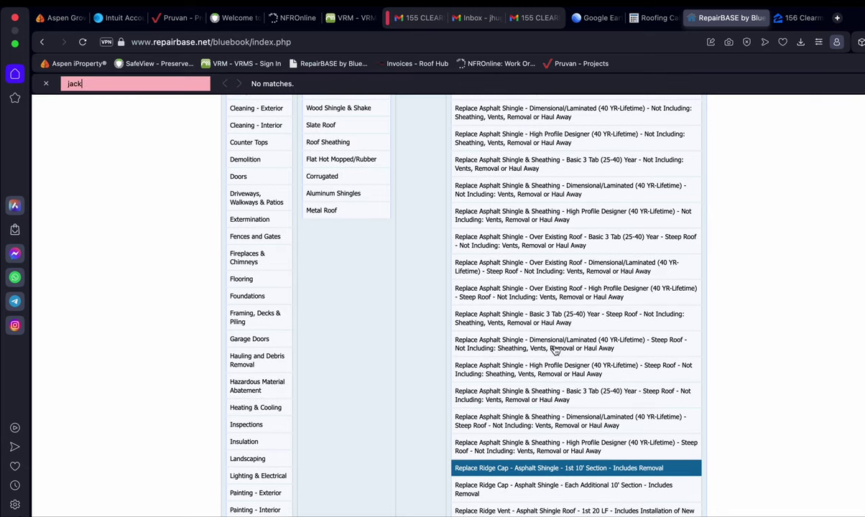
pyautogui.scroll(4, 406, 282)
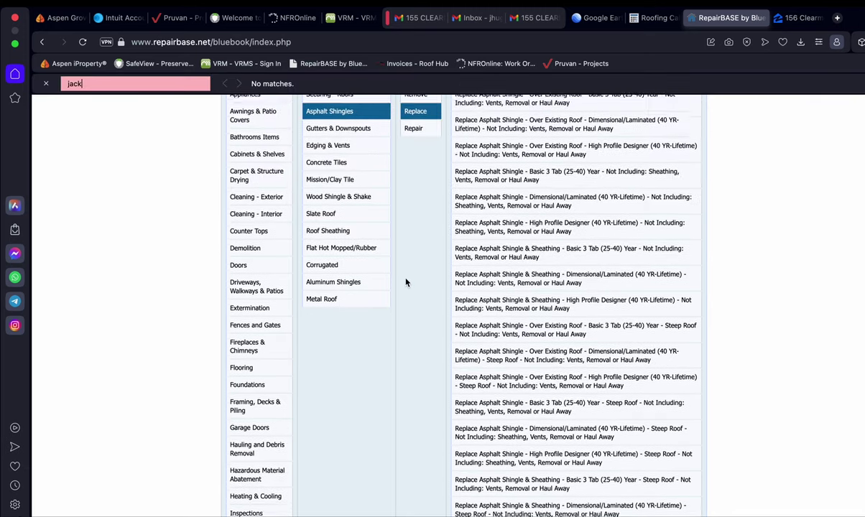
# Open the item entry for replacing a roof jack up to 6" diameter with vent cap from the Edging & Vents replacements
pyautogui.click(333, 191)
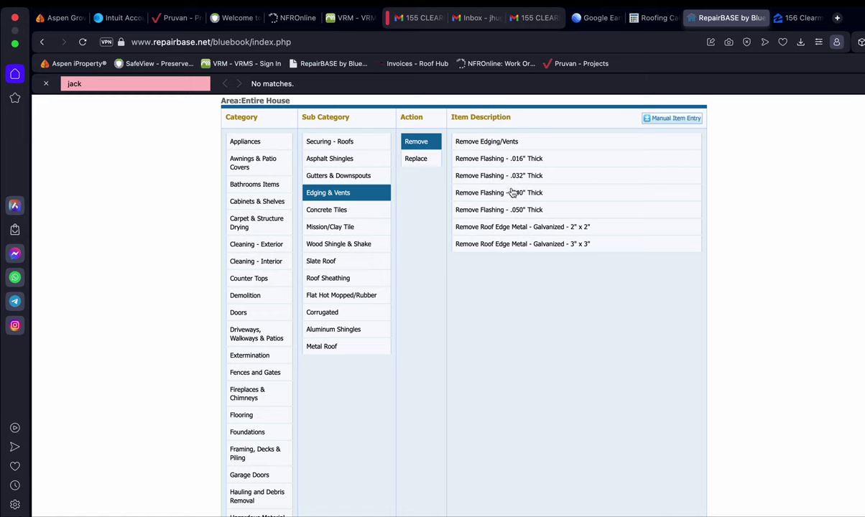
pyautogui.click(422, 164)
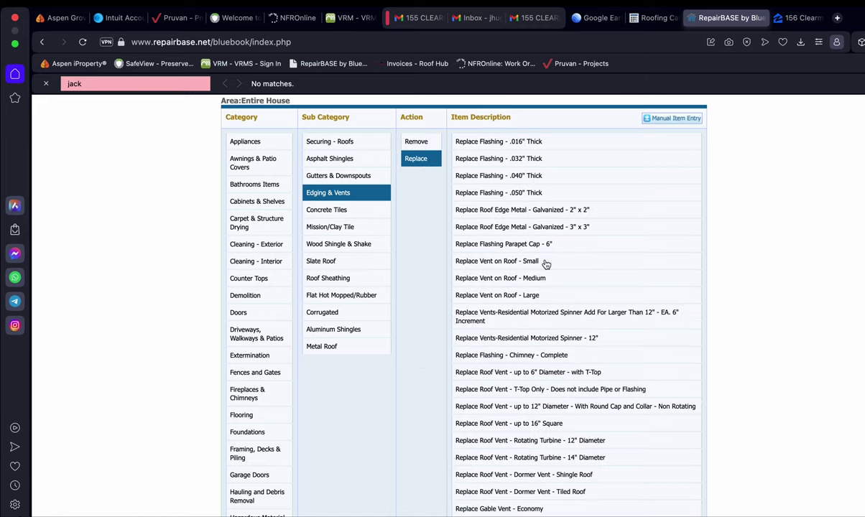
pyautogui.scroll(-3, 532, 265)
pyautogui.scroll(-4, 546, 264)
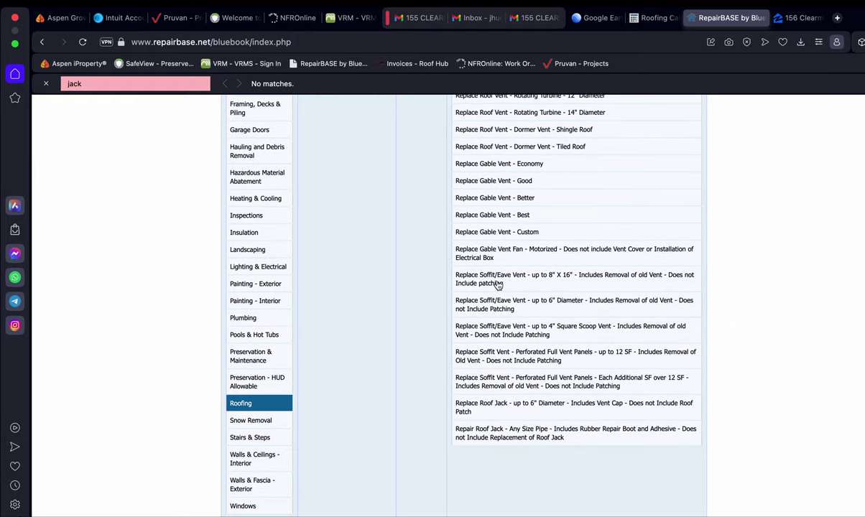
pyautogui.click(543, 421)
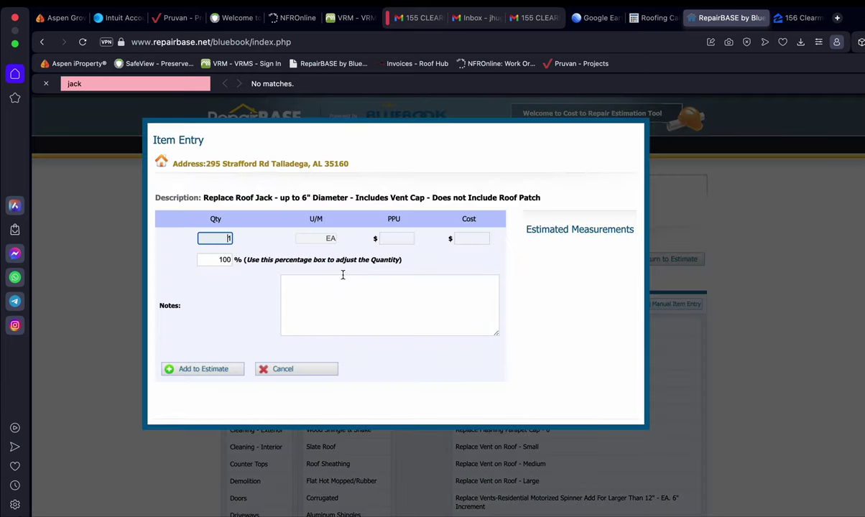
# Note "replace x2 vent boots during replacement" on the roof jack item and add it to the estimate with quantity 1
pyautogui.click(326, 292)
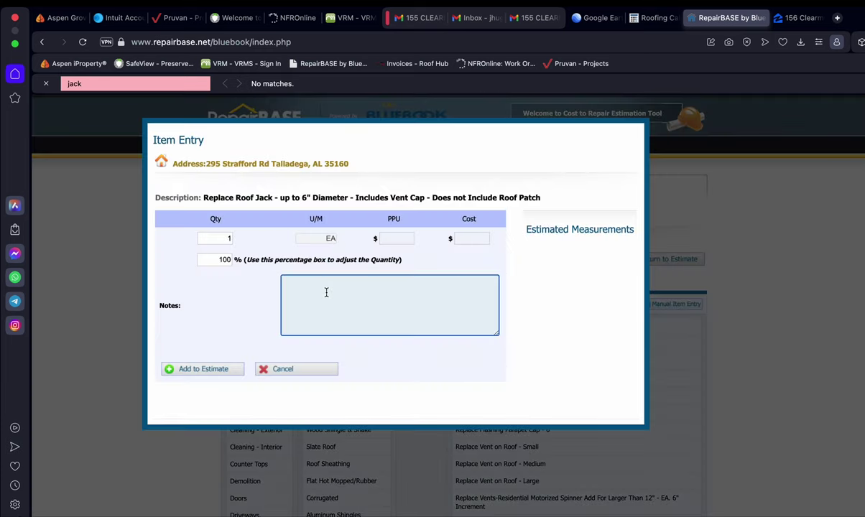
pyautogui.write('replace x2 vent boots d')
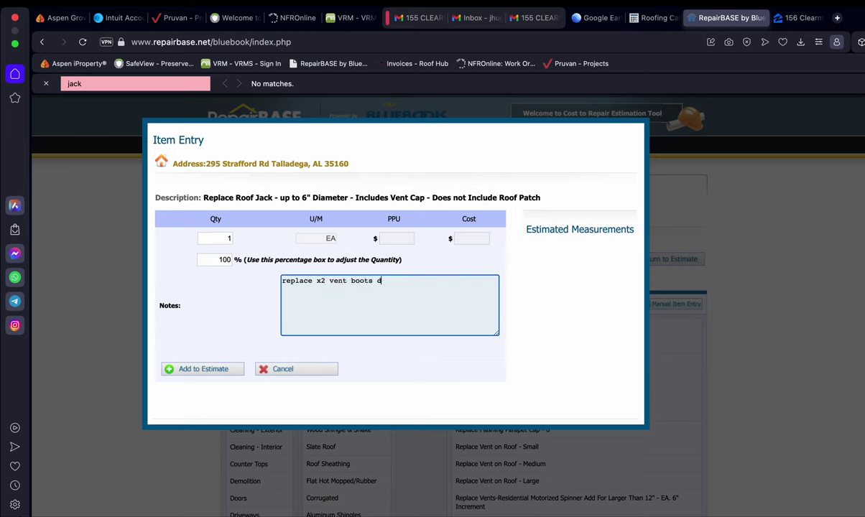
pyautogui.write('uring replacemtn')
pyautogui.press('BackSpace')
pyautogui.press('BackSpace')
pyautogui.press('BackSpace')
pyautogui.write('ment')
pyautogui.click(265, 343)
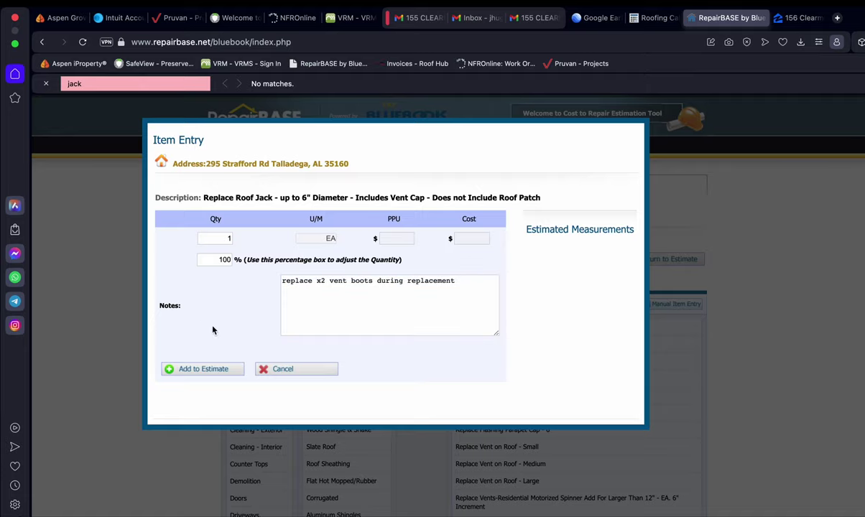
pyautogui.click(212, 375)
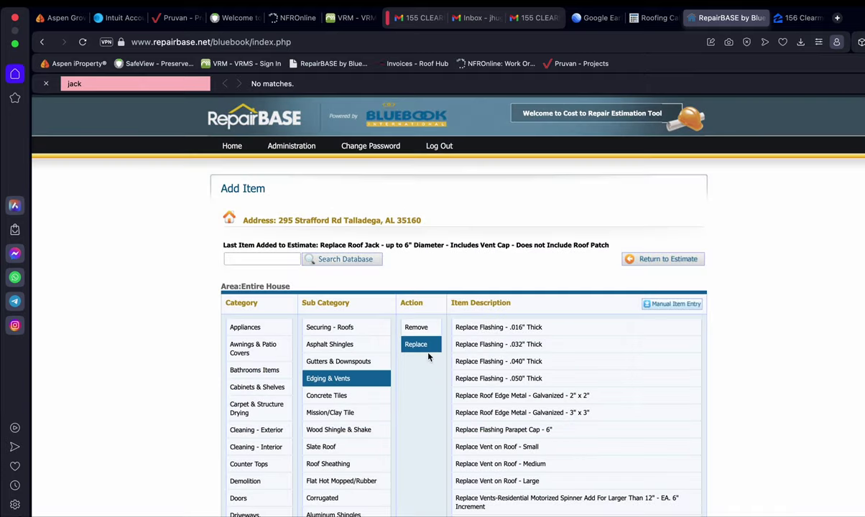
# Open the replacement item for 2" x 2" galvanized roof edge metal and set its quantity to 160 LF
pyautogui.scroll(-3, 470, 352)
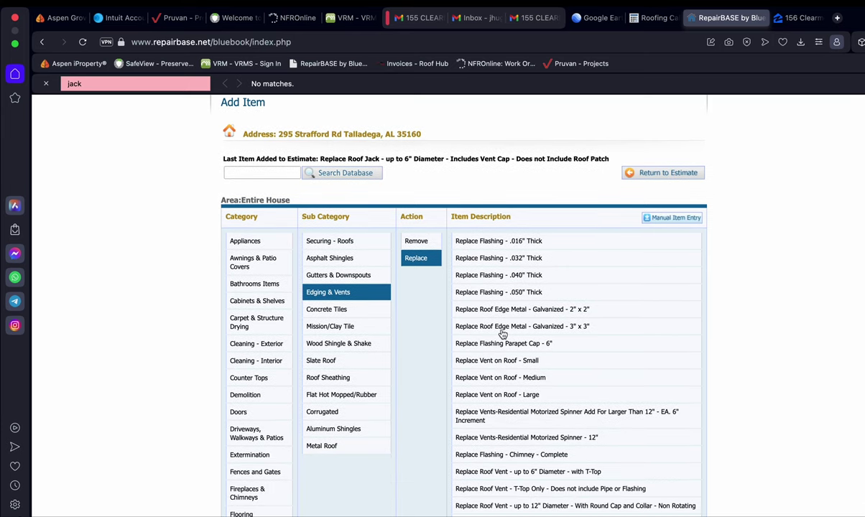
pyautogui.click(510, 310)
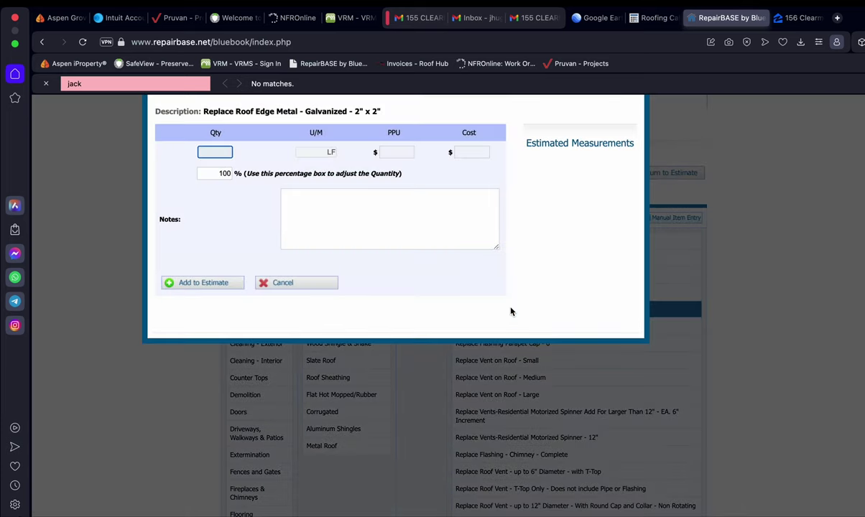
pyautogui.click(381, 229)
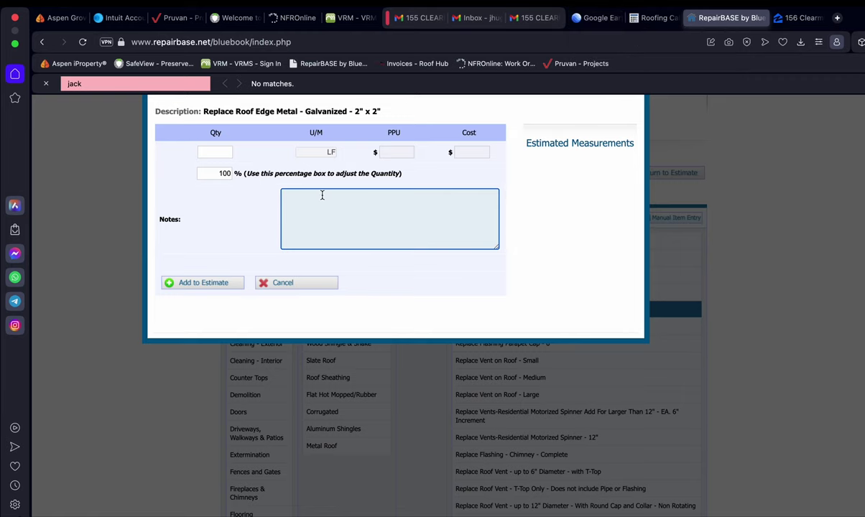
pyautogui.click(224, 152)
pyautogui.write('160')
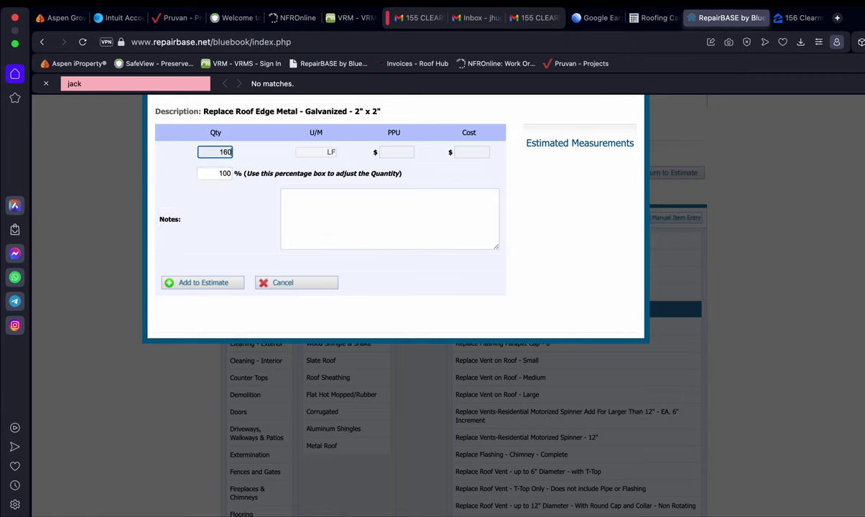
# Note "install 160LF of drip edge around home during roof replacement" on the edge metal item and add it to the estimate
pyautogui.click(306, 194)
pyautogui.write('indt')
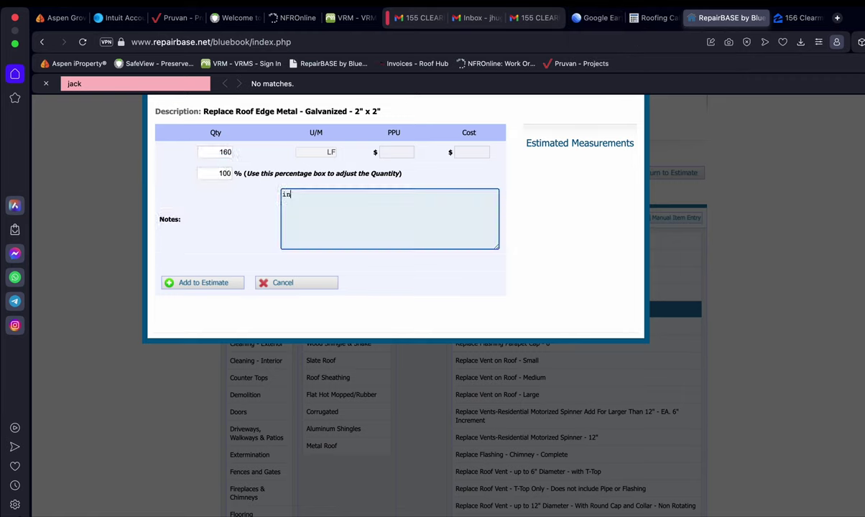
pyautogui.press('BackSpace')
pyautogui.press('BackSpace')
pyautogui.write('stall l60LF of drip edge ')
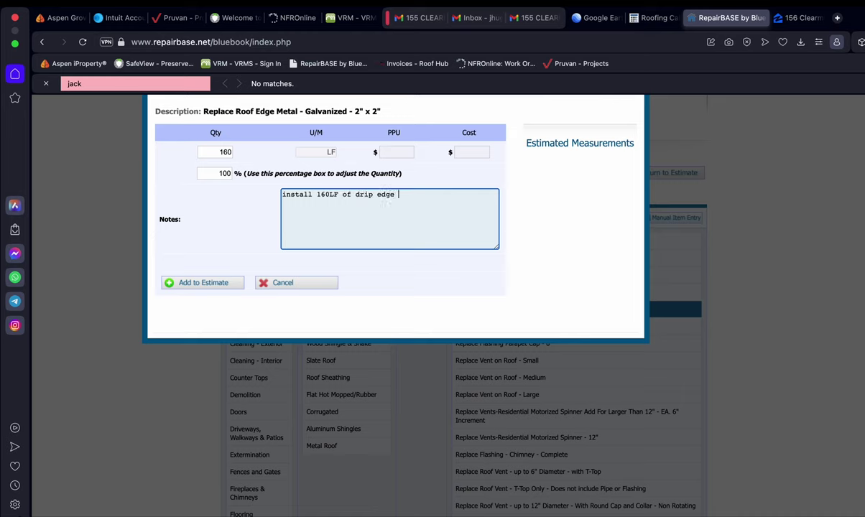
pyautogui.write('around home during roof r')
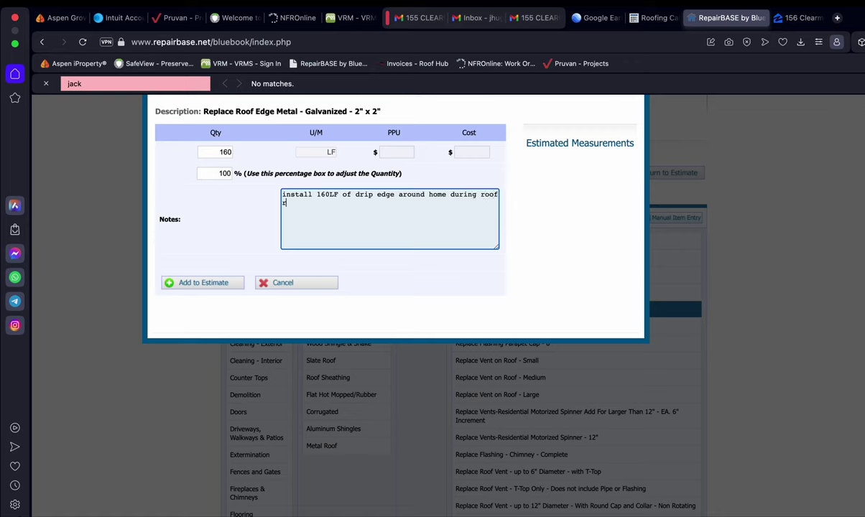
pyautogui.write('eplacment')
pyautogui.rightClick(303, 210)
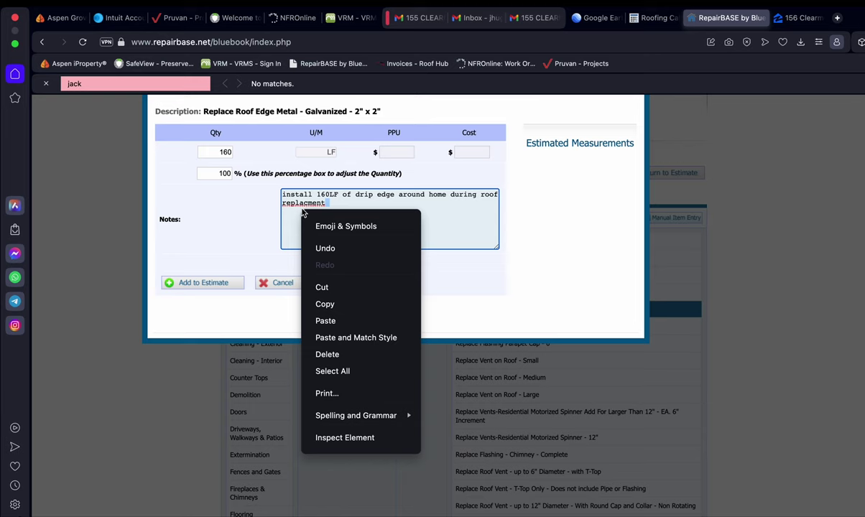
pyautogui.click(301, 209)
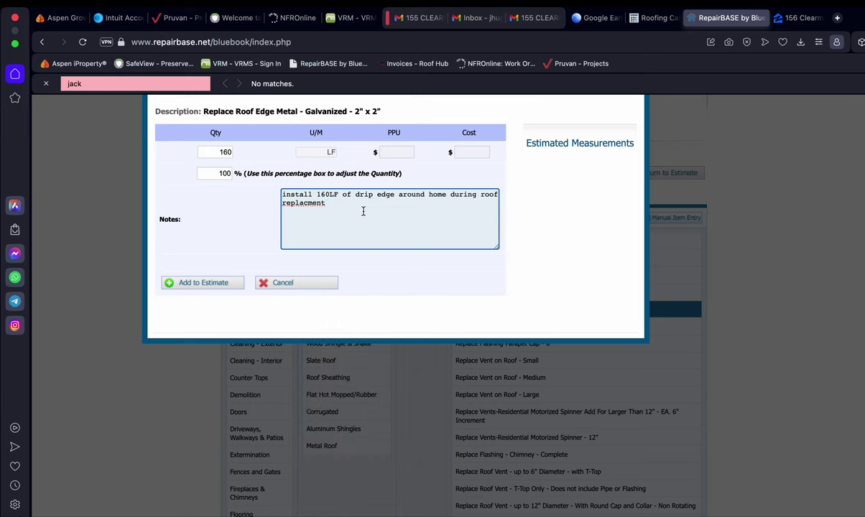
pyautogui.write('e')
pyautogui.click(244, 251)
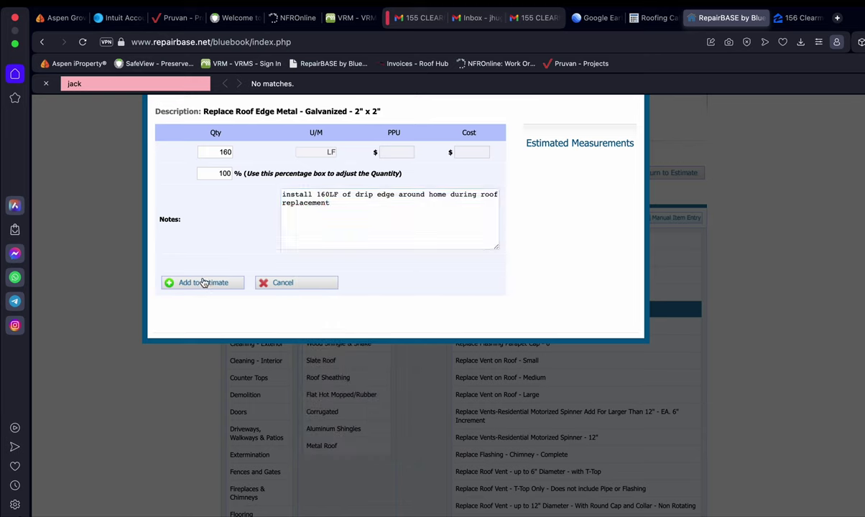
pyautogui.click(203, 283)
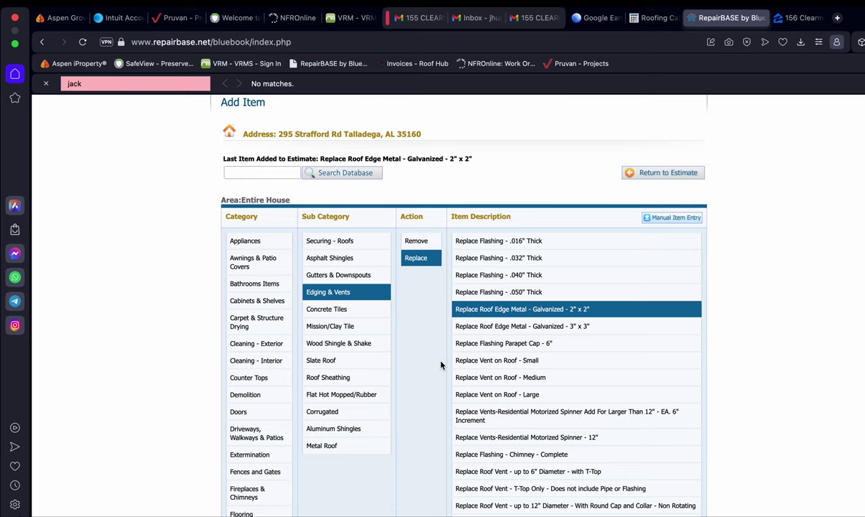
# Switch to Finder to recheck the roof photo DSC05565.jpg, then return to the RepairBASE item list in Opera
pyautogui.hotkey('ctrl', 'Up')
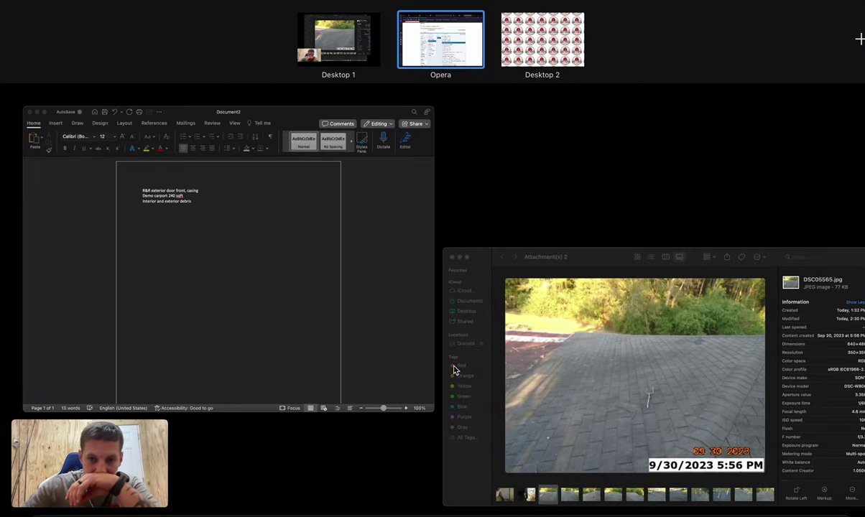
pyautogui.click(608, 400)
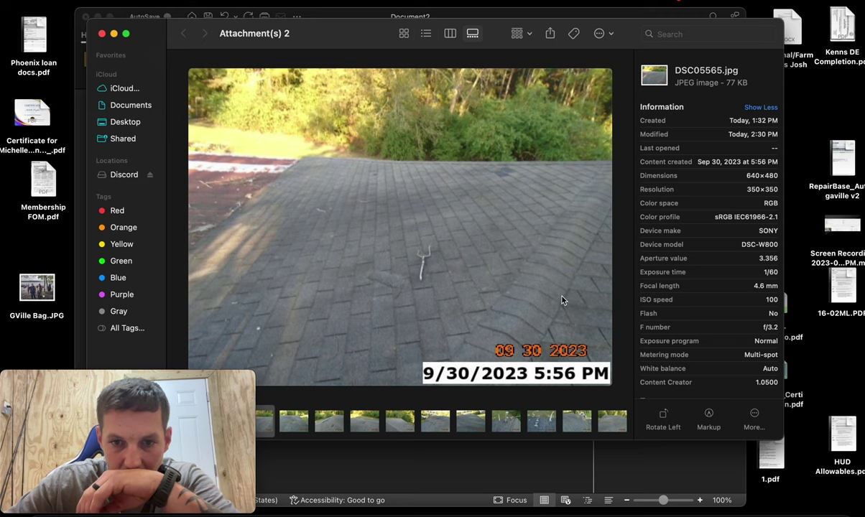
pyautogui.hscroll(1, 564, 301)
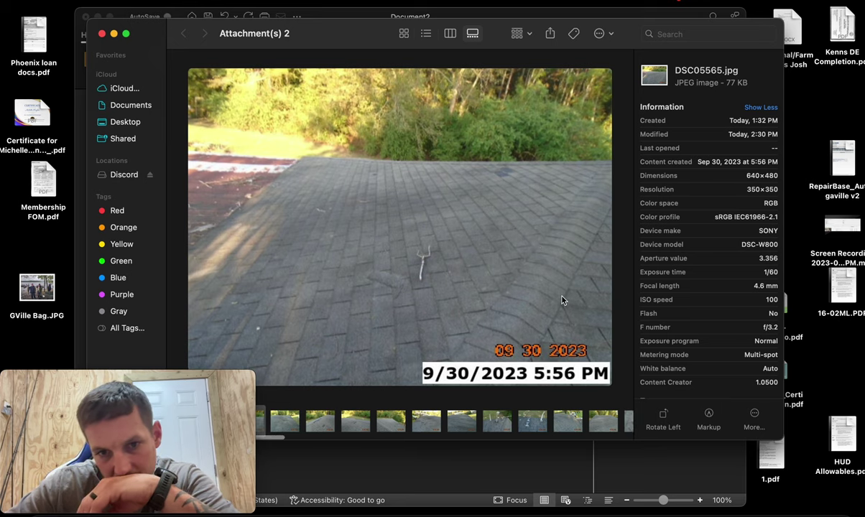
pyautogui.hscroll(1, 523, 307)
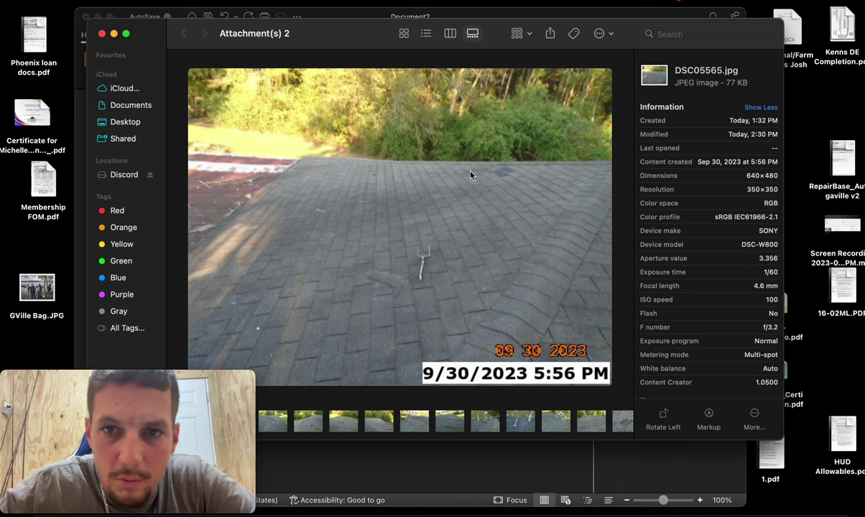
pyautogui.click(112, 509)
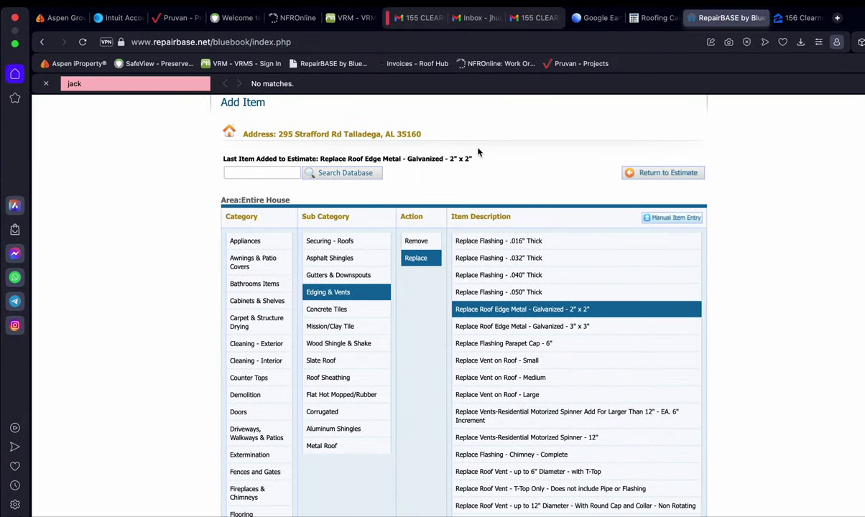
# Switch to Finder and look through the roof photos from DSC05565.jpg to DSC05572.jpg for roof penetrations
pyautogui.hotkey('ctrl', 'Up')
pyautogui.click(566, 442)
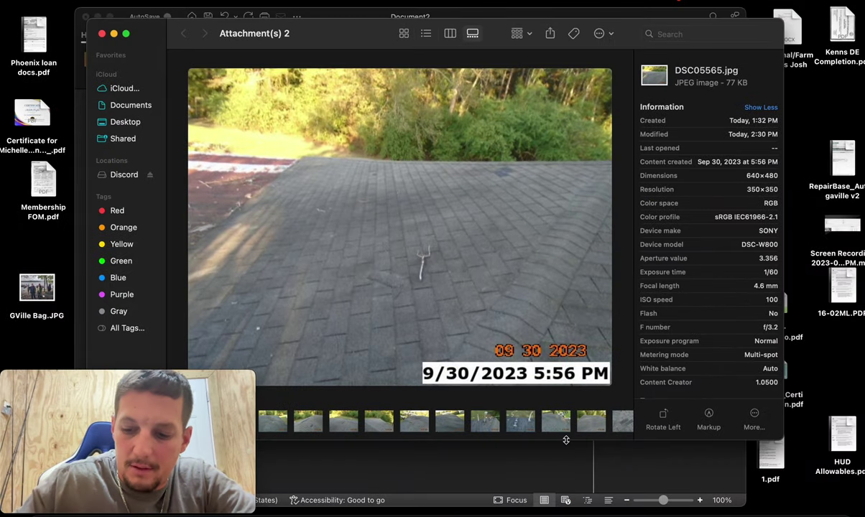
pyautogui.press('Right')
pyautogui.press('Right')
pyautogui.press('Right')
pyautogui.press('Right')
pyautogui.press('Right')
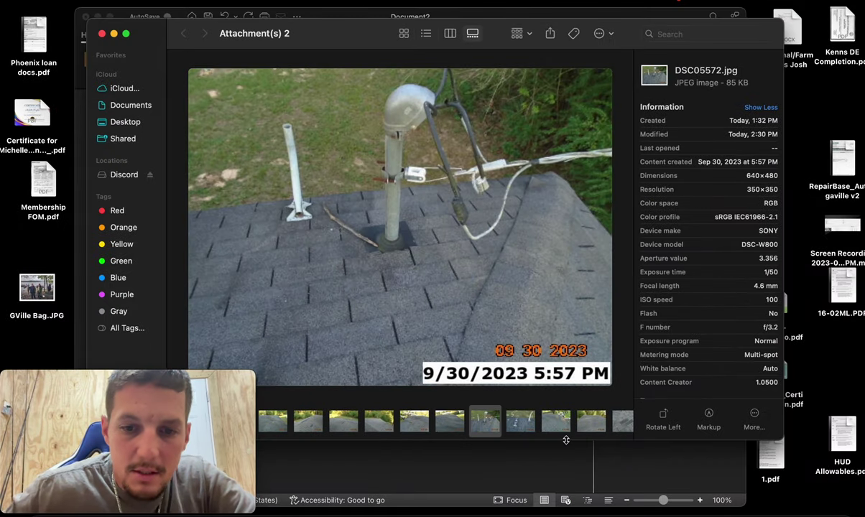
# Go back through the inspection photos to DSC05521.jpg to examine the fascia and soffit at the roof's edge
pyautogui.press('Left')
pyautogui.press('Left')
pyautogui.press('Left')
pyautogui.press('Left')
pyautogui.press('Left')
pyautogui.press('Left')
pyautogui.press('Left')
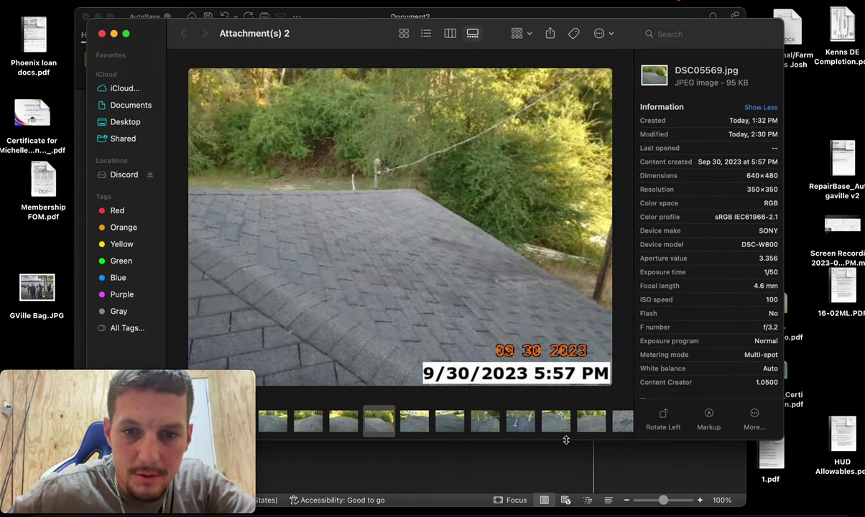
pyautogui.press('Left')
pyautogui.press('Left')
pyautogui.press('Left')
pyautogui.press('Left')
pyautogui.press('Left')
pyautogui.press('Left')
pyautogui.press('Left')
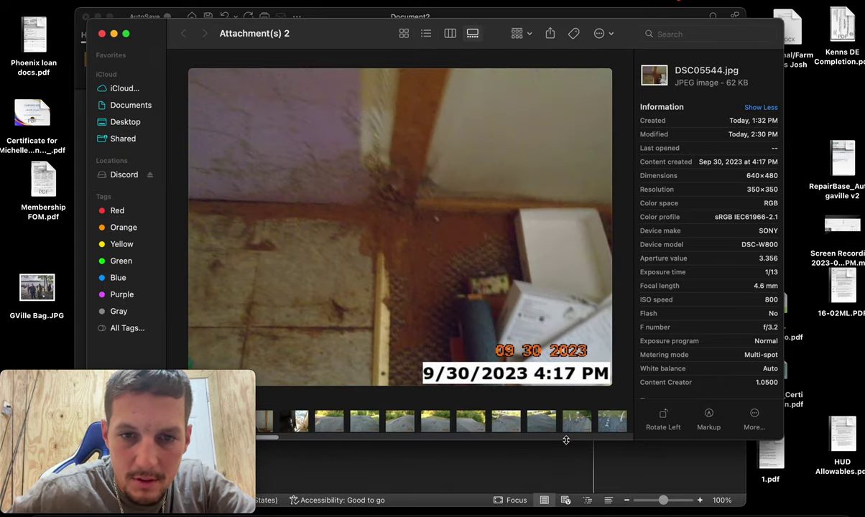
pyautogui.press('Left')
pyautogui.press('Left')
pyautogui.press('Left')
pyautogui.press('Left')
pyautogui.press('Left')
pyautogui.press('Left')
pyautogui.press('Left')
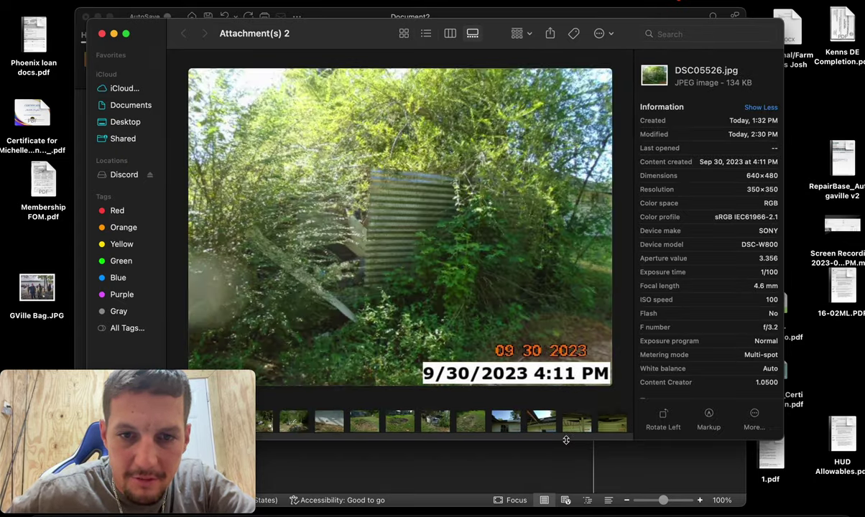
pyautogui.press('Left')
pyautogui.press('Left')
pyautogui.press('Left')
pyautogui.press('Left')
pyautogui.press('Left')
pyautogui.press('Left')
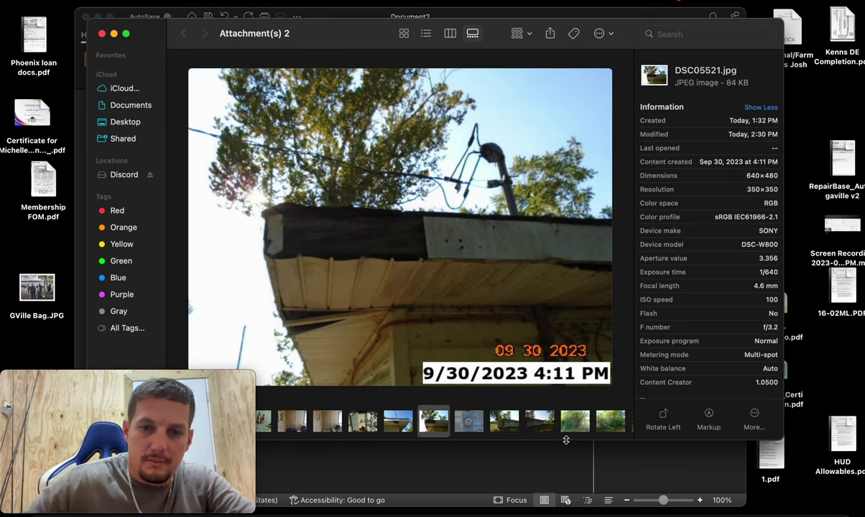
# Recheck the eave photo DSC05521.jpg, and review the siding, yard debris and soffit photos through DSC05537.jpg
pyautogui.press('Right')
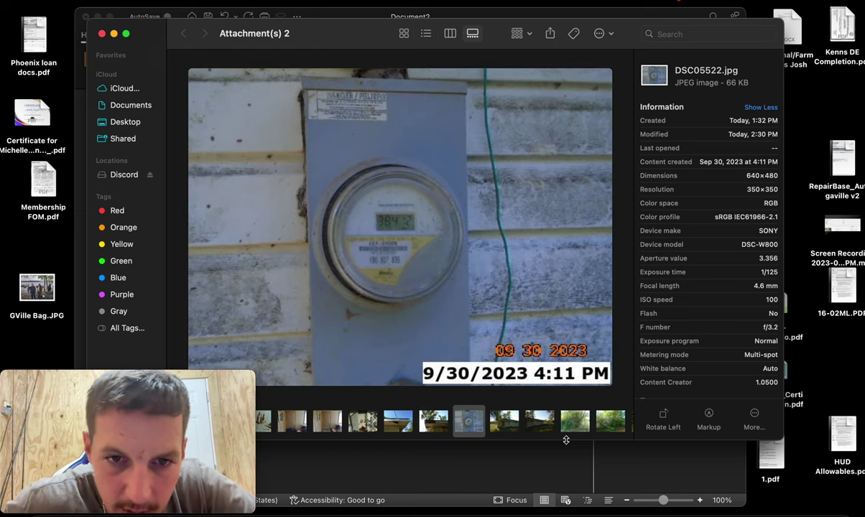
pyautogui.press('Left')
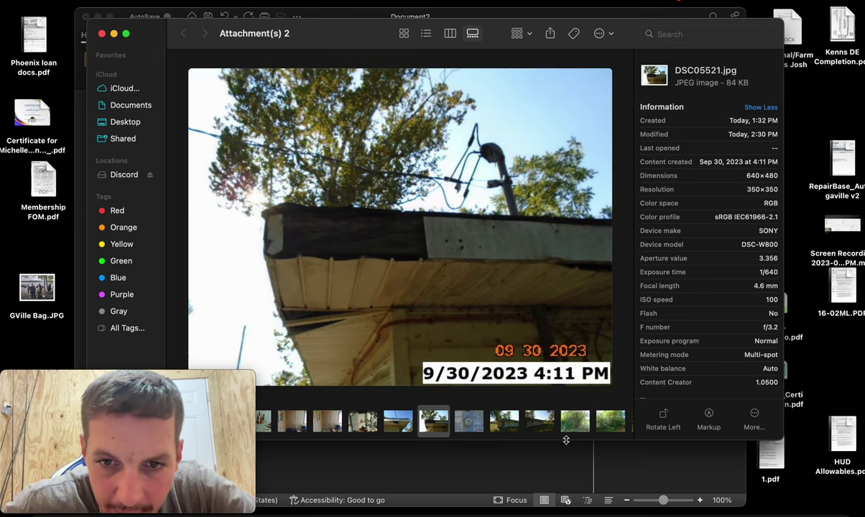
pyautogui.press('Right')
pyautogui.press('Right')
pyautogui.press('Right')
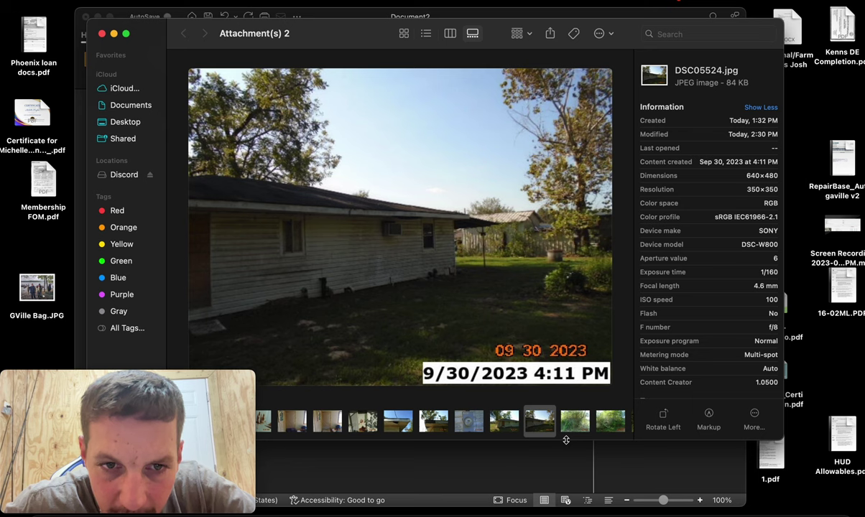
pyautogui.press('Right')
pyautogui.press('Right')
pyautogui.press('Right')
pyautogui.press('Right')
pyautogui.press('Right')
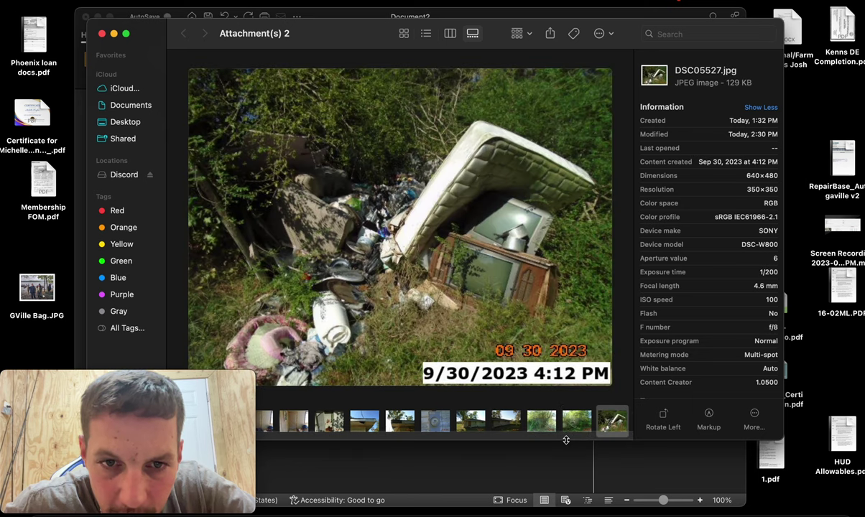
pyautogui.press('Right')
pyautogui.press('Right')
pyautogui.press('Right')
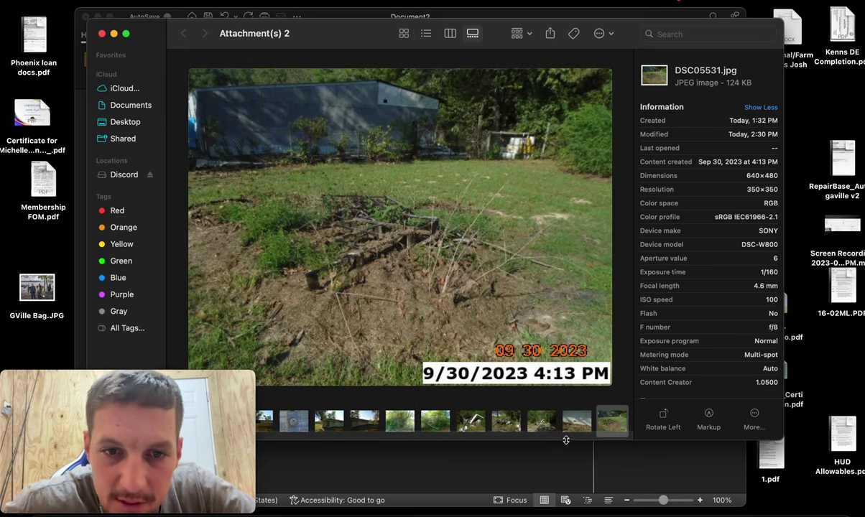
pyautogui.press('Right')
pyautogui.press('Right')
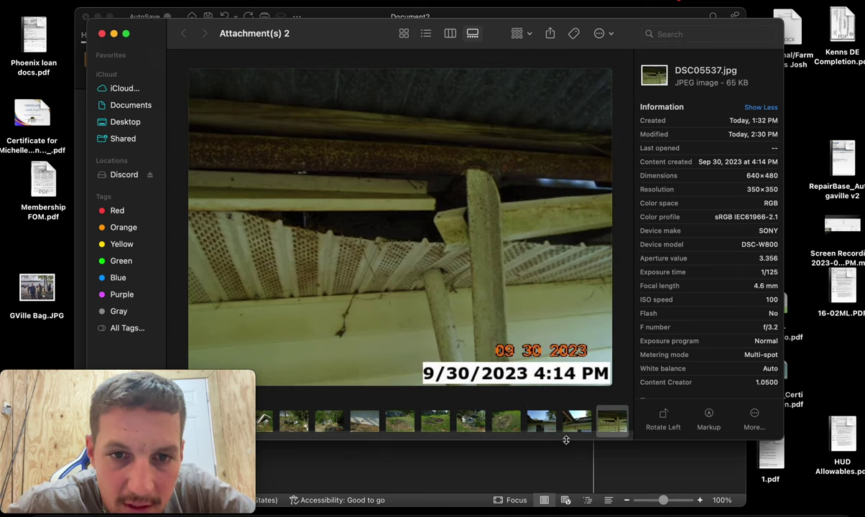
# Examine the fascia and soffit damage in photos DSC05536.jpg to DSC05539.jpg, continuing to the interior photos
pyautogui.press('Left')
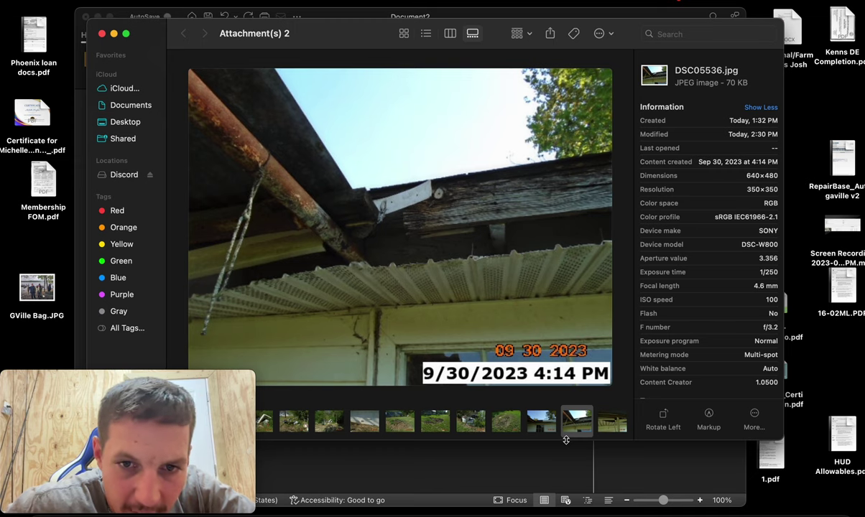
pyautogui.press('Right')
pyautogui.press('Right')
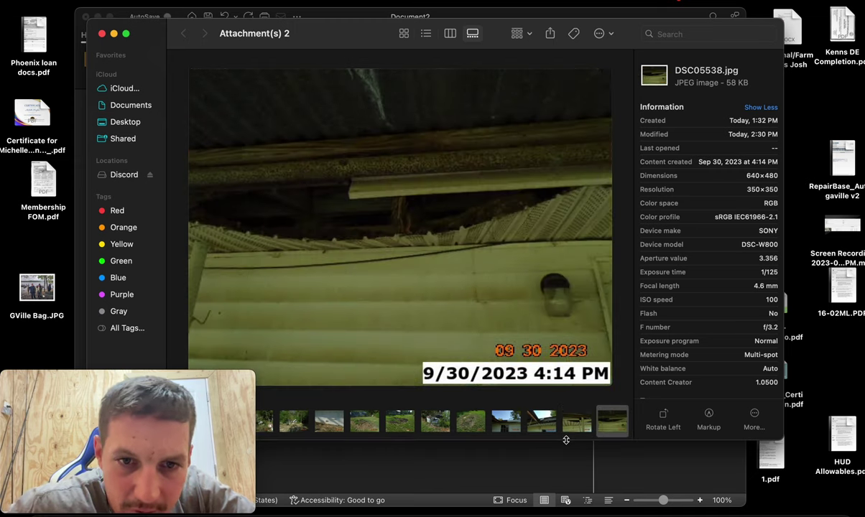
pyautogui.press('Right')
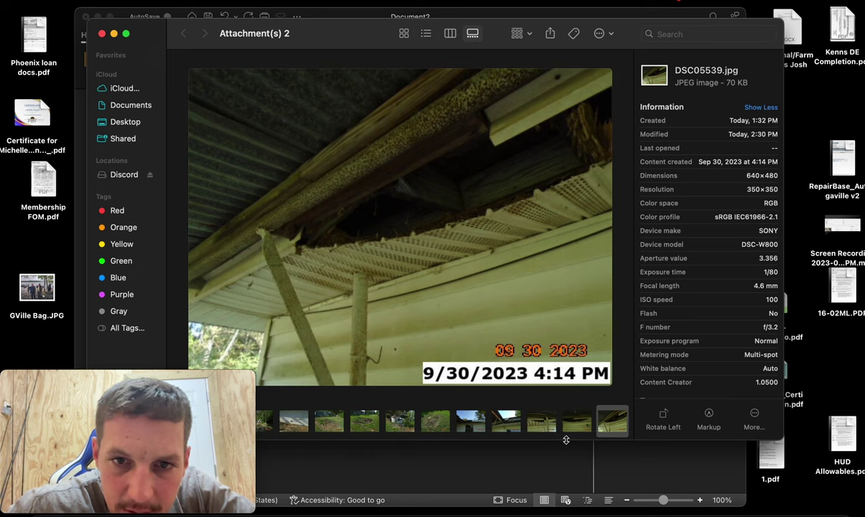
pyautogui.press('Right')
pyautogui.press('Right')
pyautogui.press('Right')
pyautogui.press('Right')
pyautogui.press('Right')
pyautogui.press('Right')
# Go back through the yard and siding photos to DSC05526.jpg, examining the debris piles and lower siding
pyautogui.press('Left')
pyautogui.press('Left')
pyautogui.press('Left')
pyautogui.press('Left')
pyautogui.press('Left')
pyautogui.press('Left')
pyautogui.press('Left')
pyautogui.press('Left')
pyautogui.press('Left')
pyautogui.press('Left')
pyautogui.press('Left')
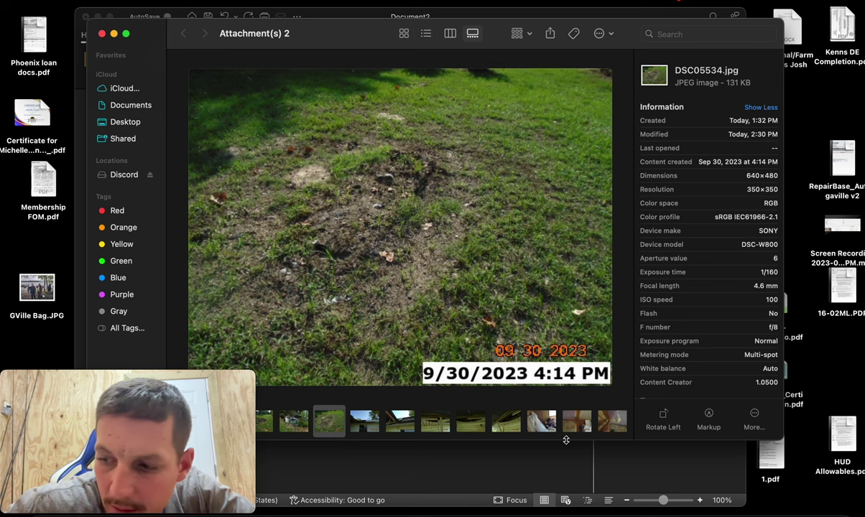
pyautogui.press('Left')
pyautogui.press('Left')
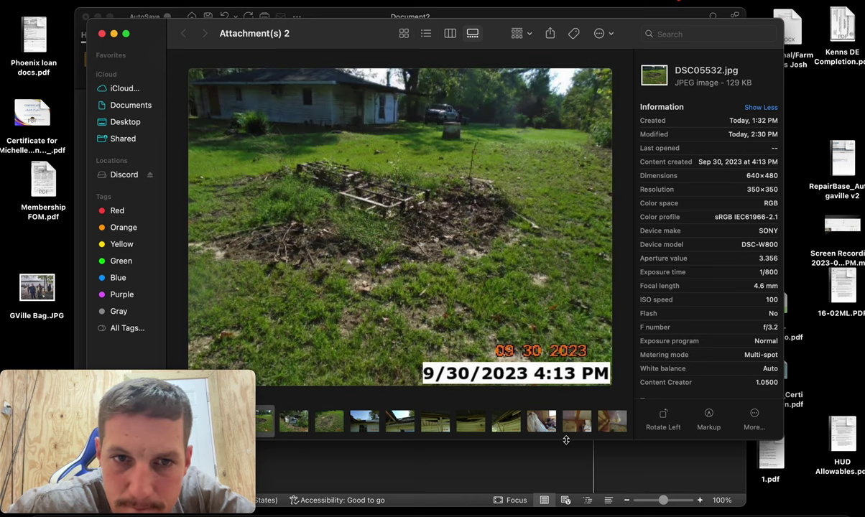
pyautogui.press('Left')
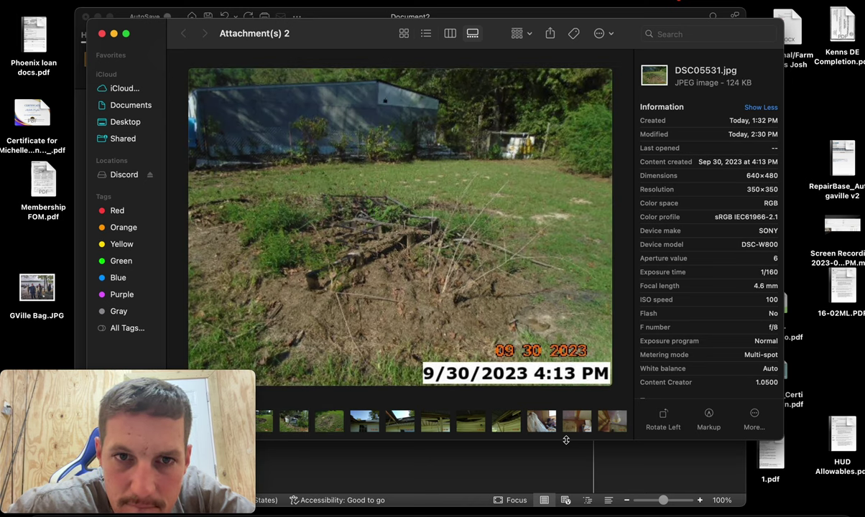
pyautogui.press('Left')
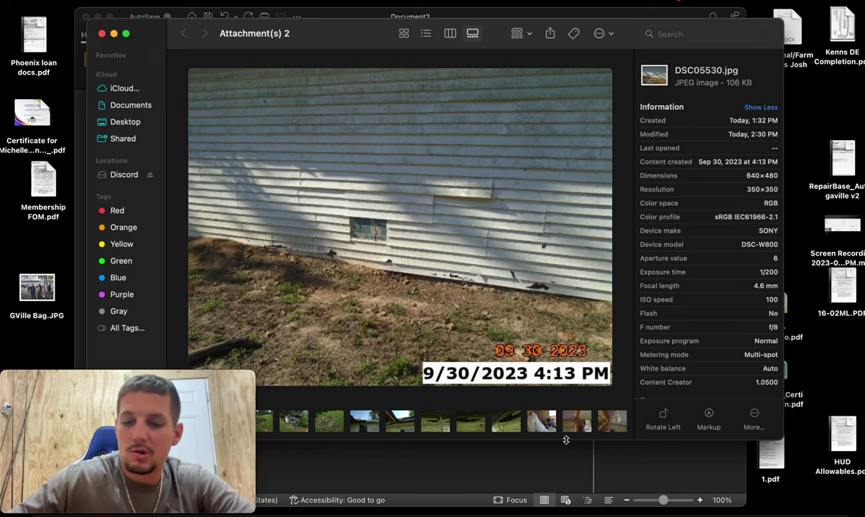
pyautogui.press('Left')
pyautogui.press('Left')
pyautogui.press('Left')
pyautogui.press('Left')
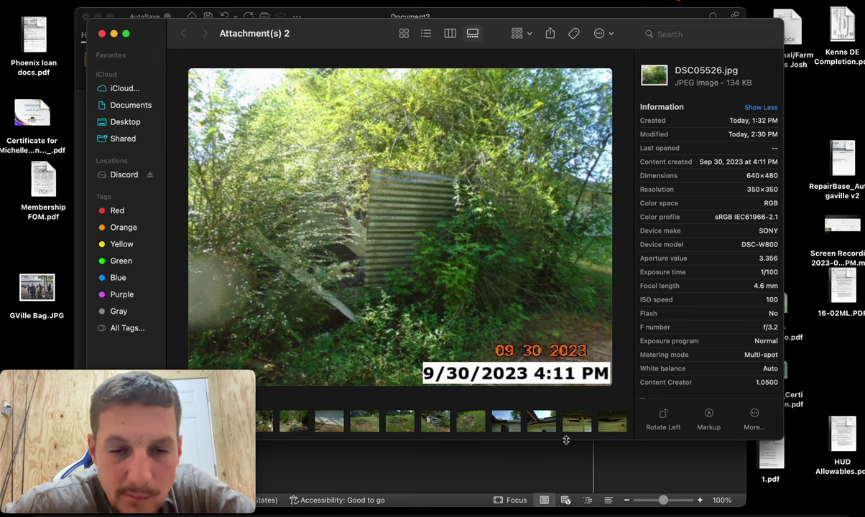
# Review the yard debris photos forward from DSC05526.jpg to the eave photo DSC05536.jpg
pyautogui.press('Right')
pyautogui.press('Right')
pyautogui.press('Right')
pyautogui.press('Right')
pyautogui.press('Right')
pyautogui.press('Right')
pyautogui.press('Right')
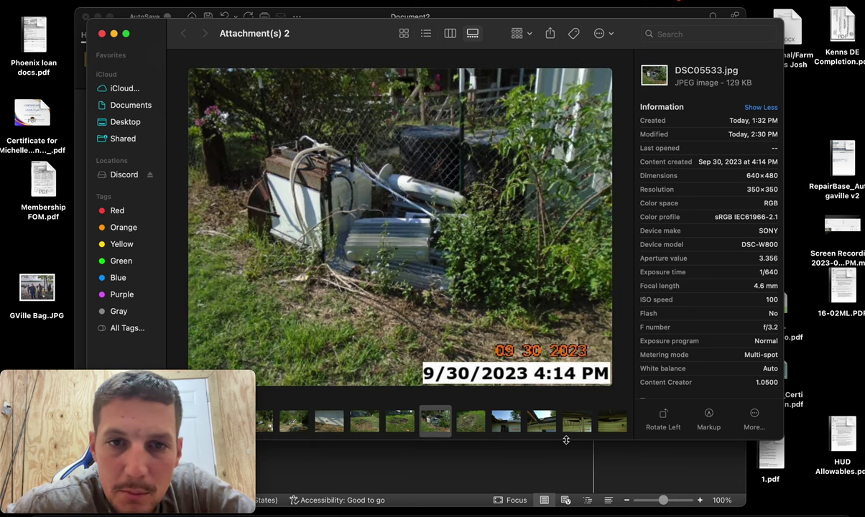
pyautogui.press('Left')
pyautogui.press('Right')
pyautogui.press('Right')
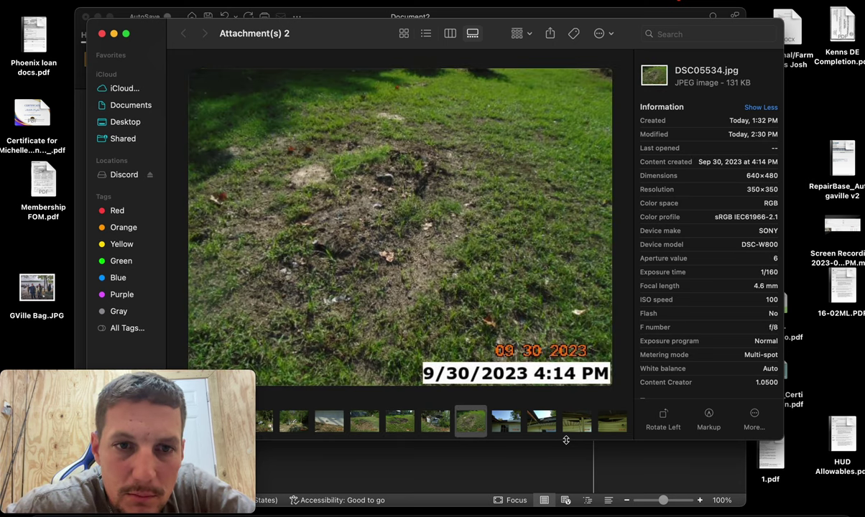
pyautogui.press('Right')
pyautogui.press('Right')
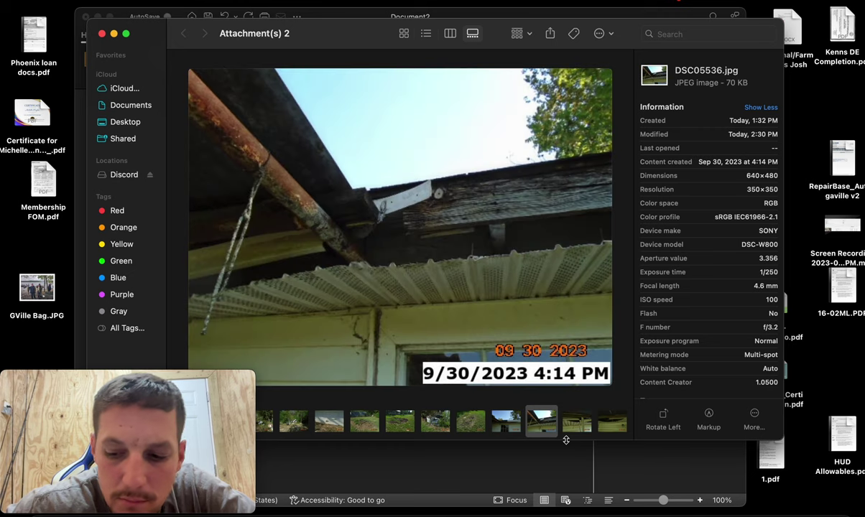
# Recheck the soffit and fascia photos DSC05536.jpg to DSC05539.jpg, and continue to the interior door photo DSC05546.jpg
pyautogui.press('Left')
pyautogui.press('Right')
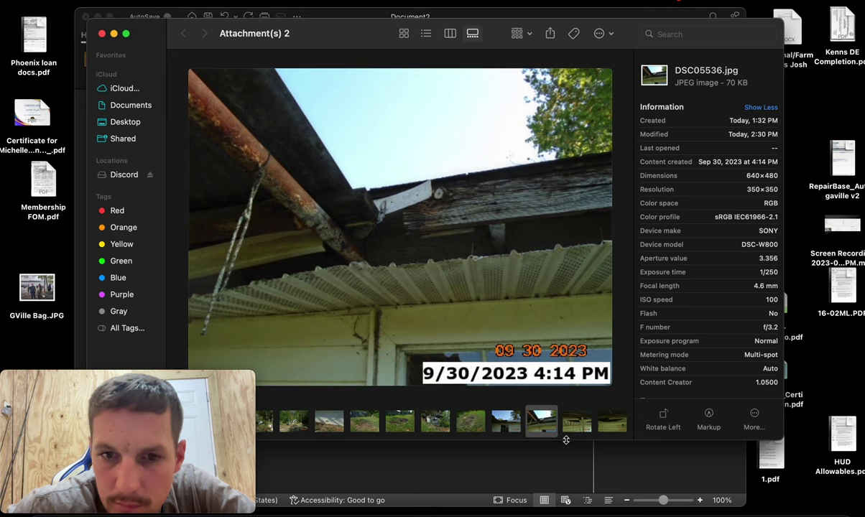
pyautogui.press('Right')
pyautogui.press('Right')
pyautogui.press('Right')
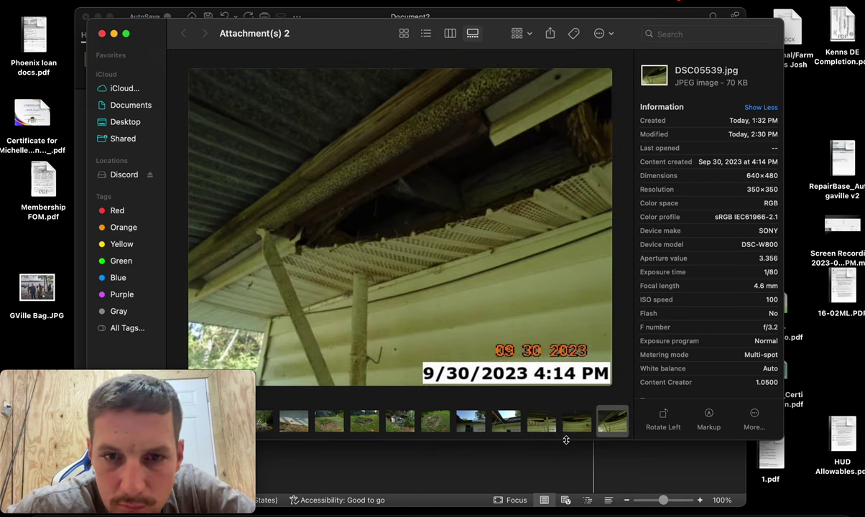
pyautogui.press('Right')
pyautogui.press('Right')
pyautogui.press('Right')
pyautogui.press('Right')
pyautogui.press('Right')
pyautogui.press('Right')
pyautogui.press('Right')
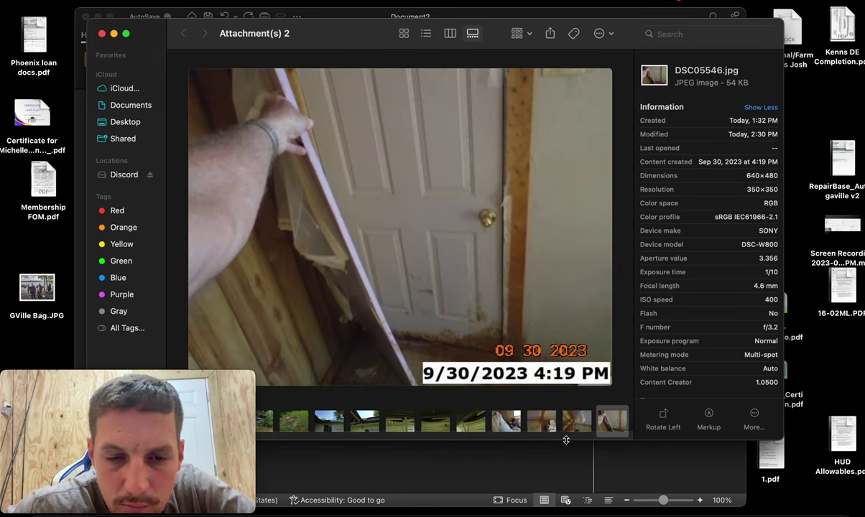
# Browse the property inspection photos forward from DSC05546.jpg through the roof shots to DSC05581.jpg
pyautogui.press('Right')
pyautogui.press('Right')
pyautogui.press('Right')
pyautogui.press('Right')
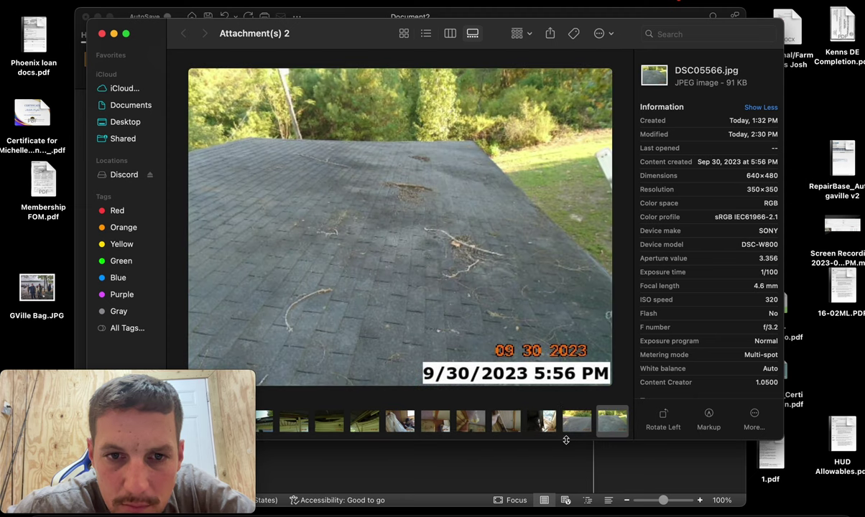
pyautogui.press('Right')
pyautogui.press('Right')
pyautogui.press('Right')
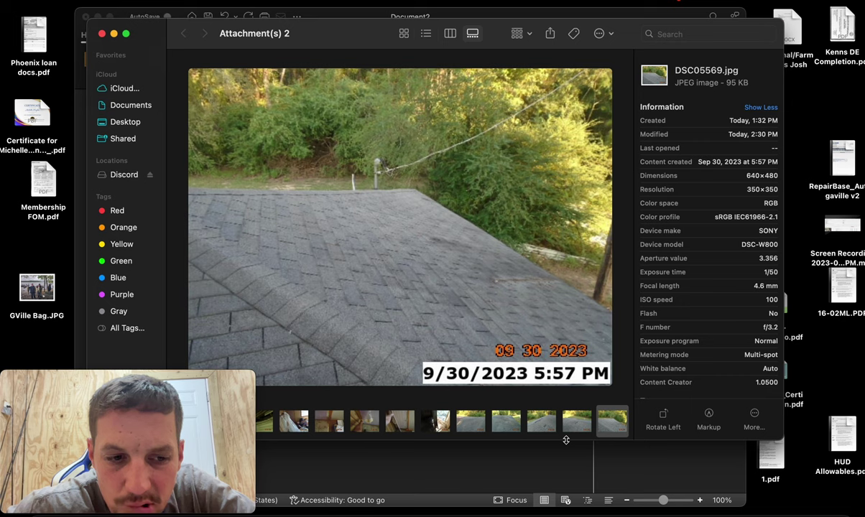
pyautogui.press('Right')
pyautogui.press('Right')
pyautogui.press('Right')
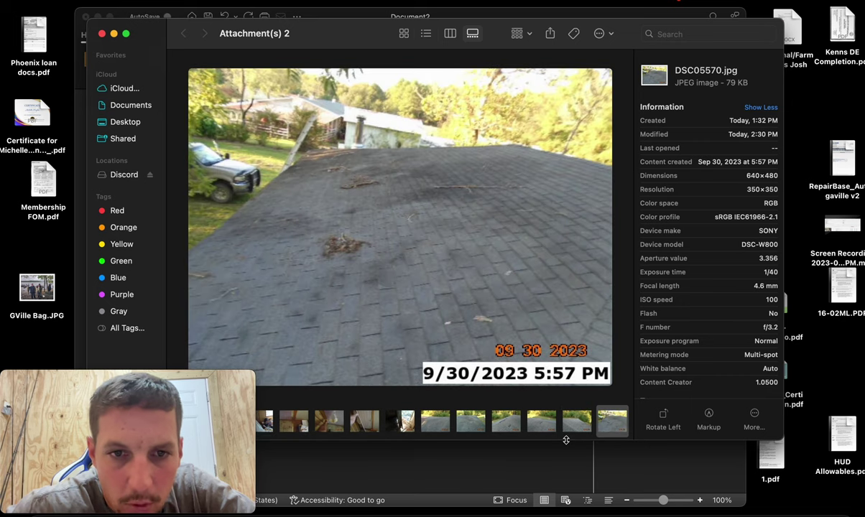
pyautogui.press('Right')
pyautogui.press('Right')
pyautogui.press('Right')
pyautogui.press('Right')
pyautogui.press('Right')
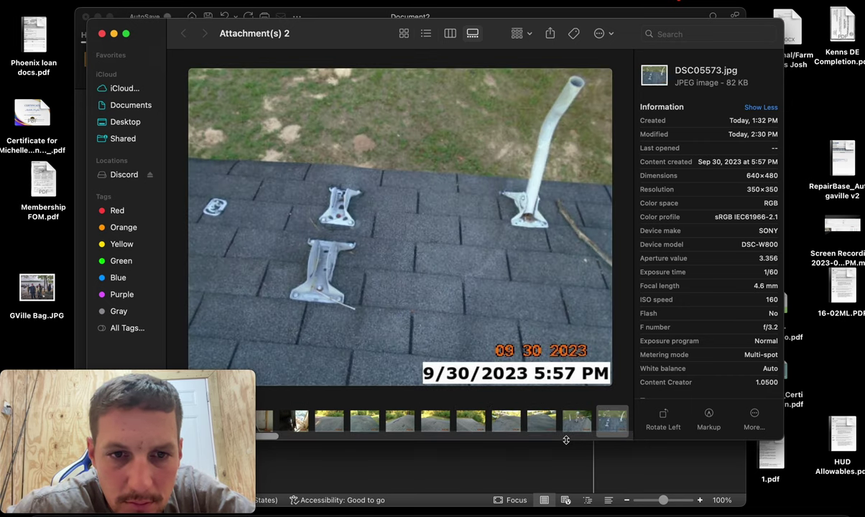
pyautogui.press('Right')
pyautogui.press('Right')
pyautogui.press('Right')
pyautogui.press('Right')
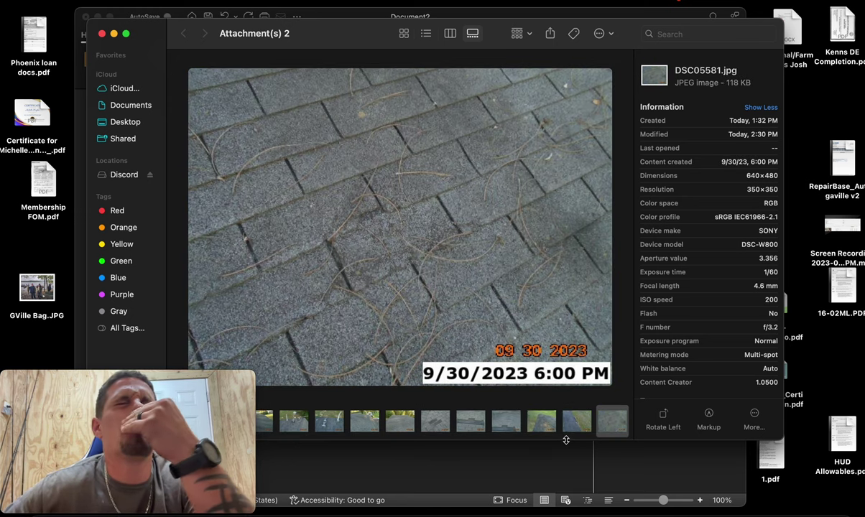
# View the interior photos up to the damaged ceiling shot DSC05585.jpg
pyautogui.press('Right')
pyautogui.press('Right')
pyautogui.press('Right')
pyautogui.press('Right')
pyautogui.press('Right')
pyautogui.press('Right')
pyautogui.press('Right')
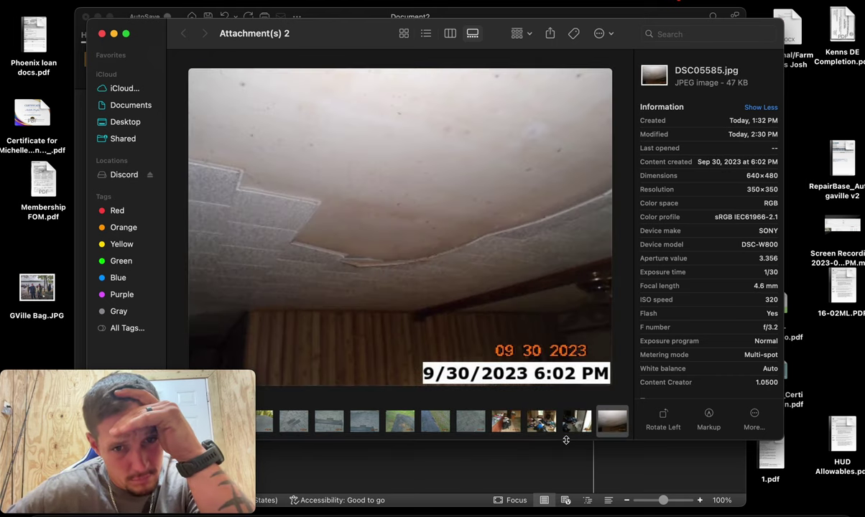
# Go back through the interior and roof photos to DSC05546.jpg, checking the shingles and roof edges
pyautogui.press('Left')
pyautogui.press('Left')
pyautogui.press('Left')
pyautogui.press('Left')
pyautogui.press('Left')
pyautogui.press('Left')
pyautogui.press('Left')
pyautogui.press('Left')
pyautogui.press('Left')
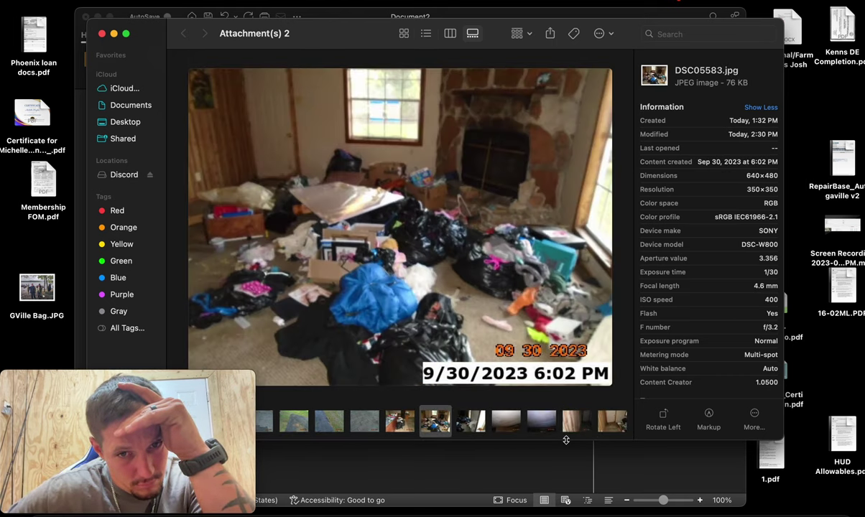
pyautogui.press('Left')
pyautogui.press('Left')
pyautogui.press('Left')
pyautogui.press('Left')
pyautogui.press('Left')
pyautogui.press('Left')
pyautogui.press('Left')
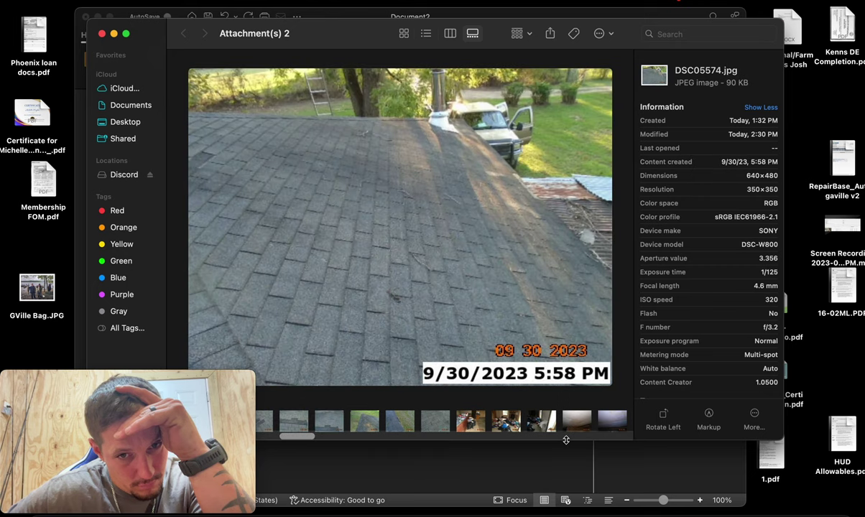
pyautogui.press('Left')
pyautogui.press('Left')
pyautogui.press('Left')
pyautogui.press('Left')
pyautogui.press('Left')
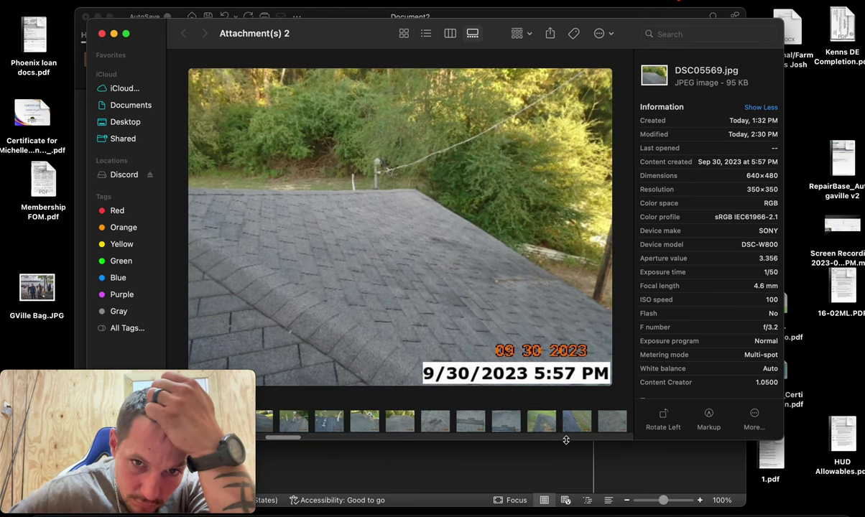
pyautogui.press('Left')
pyautogui.press('Left')
pyautogui.press('Left')
pyautogui.press('Left')
pyautogui.press('Left')
pyautogui.press('Left')
pyautogui.press('Left')
pyautogui.press('Left')
pyautogui.press('Left')
pyautogui.press('Left')
pyautogui.press('Left')
pyautogui.press('Left')
pyautogui.press('Left')
pyautogui.press('Left')
pyautogui.press('Left')
pyautogui.press('Left')
pyautogui.press('Left')
pyautogui.press('Left')
pyautogui.press('Left')
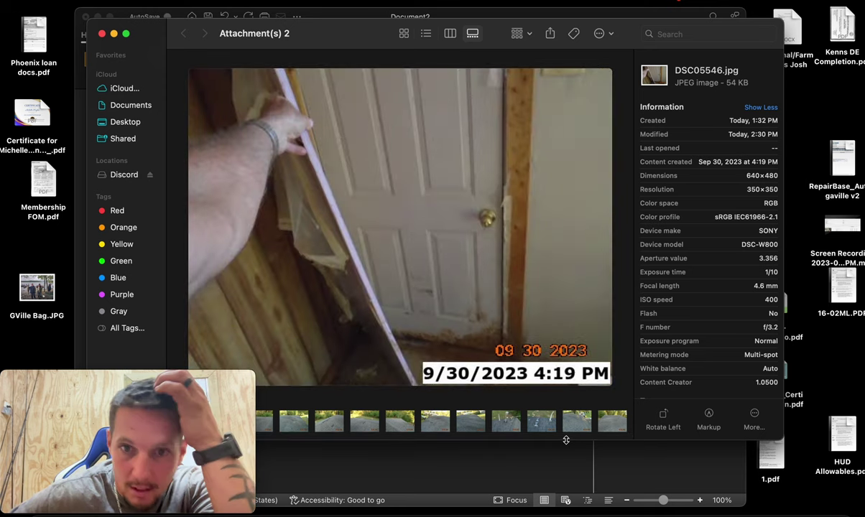
# Review the roof photos forward again to DSC05580.jpg and compare the roof edge damage with the neighbouring shots
pyautogui.press('Right')
pyautogui.press('Right')
pyautogui.press('Right')
pyautogui.press('Right')
pyautogui.press('Right')
pyautogui.press('Right')
pyautogui.press('Right')
pyautogui.press('Right')
pyautogui.press('Right')
pyautogui.press('Right')
pyautogui.press('Right')
pyautogui.press('Right')
pyautogui.press('Right')
pyautogui.press('Right')
pyautogui.press('Right')
pyautogui.press('Right')
pyautogui.press('Right')
pyautogui.press('Right')
pyautogui.press('Right')
pyautogui.press('Right')
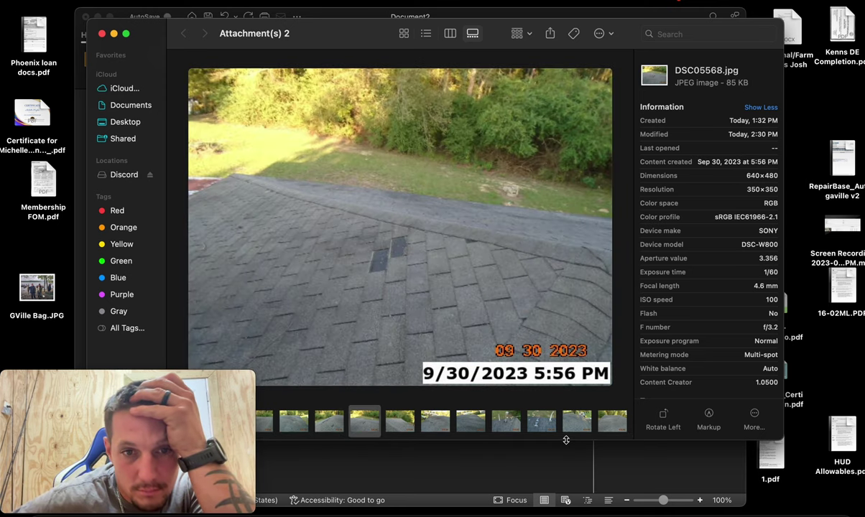
pyautogui.press('Right')
pyautogui.press('Right')
pyautogui.press('Right')
pyautogui.press('Right')
pyautogui.press('Right')
pyautogui.press('Right')
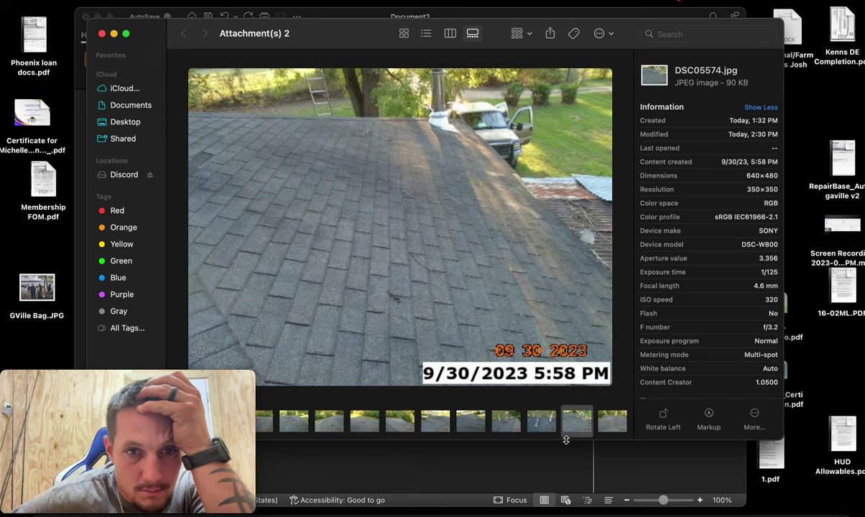
pyautogui.press('Right')
pyautogui.press('Right')
pyautogui.press('Right')
pyautogui.press('Right')
pyautogui.press('Right')
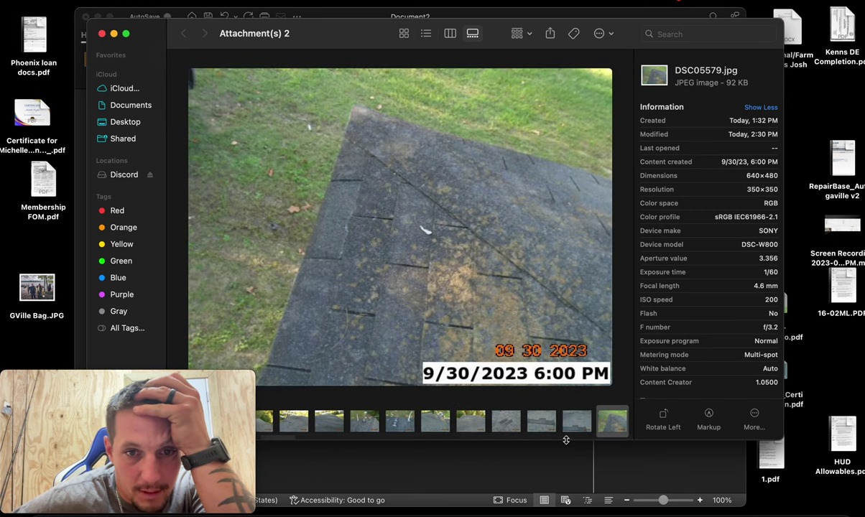
pyautogui.press('Right')
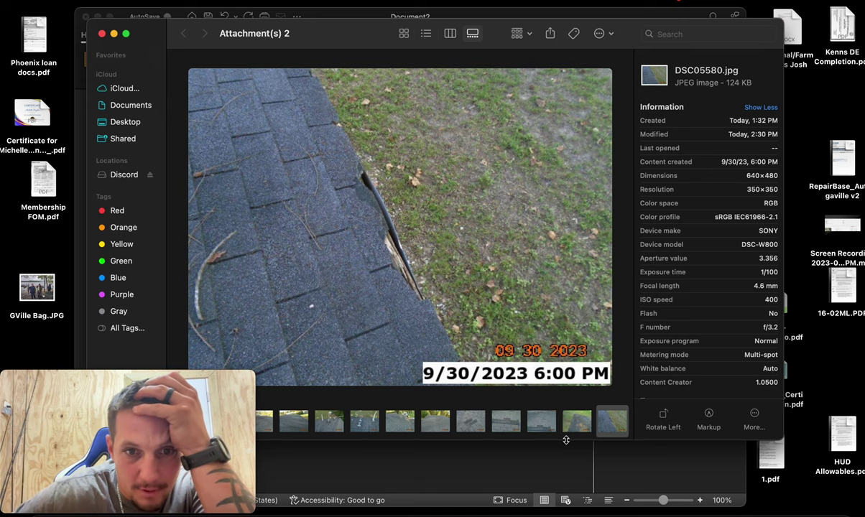
pyautogui.press('Left')
pyautogui.press('Left')
pyautogui.press('Right')
pyautogui.press('Right')
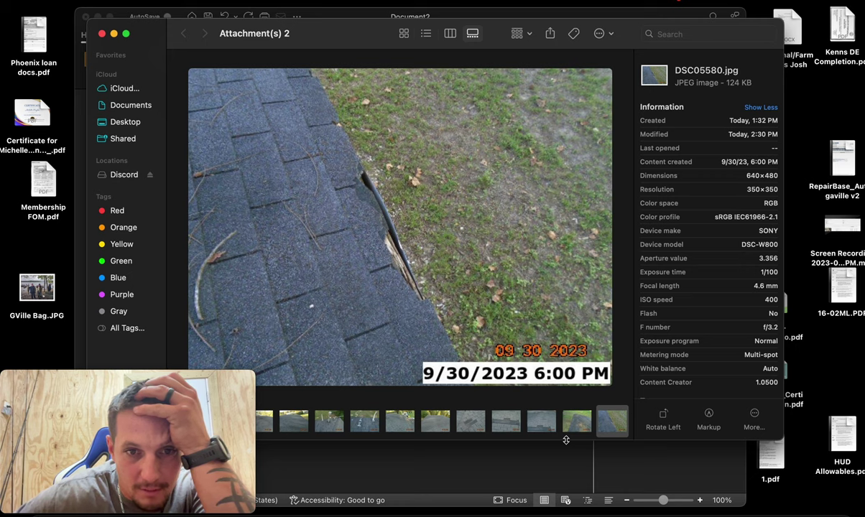
# Check the remaining photos from the roof edge to the interior wall shot DSC05587.jpg
pyautogui.press('Right')
pyautogui.press('Right')
pyautogui.press('Right')
pyautogui.press('Right')
pyautogui.press('Right')
pyautogui.press('Right')
pyautogui.press('Right')
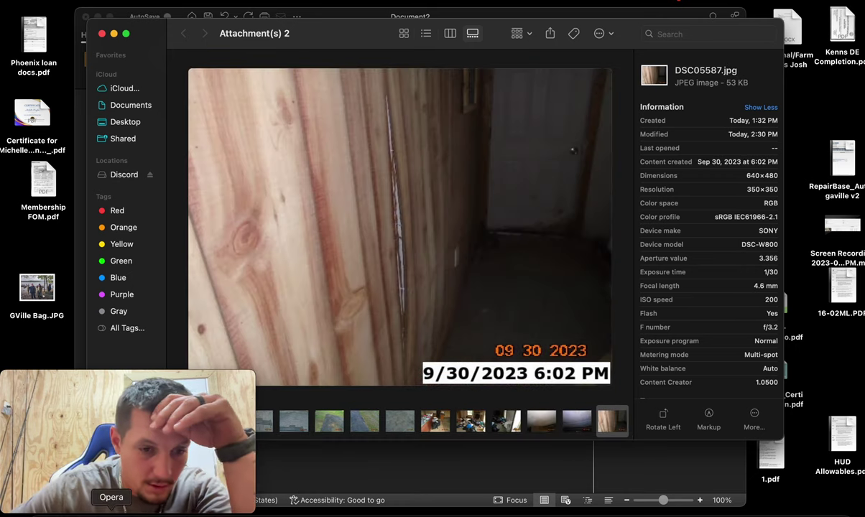
# Switch to RepairBASE in Opera and look through the item categories and the Roofing replacement items for edging and vents
pyautogui.click(112, 510)
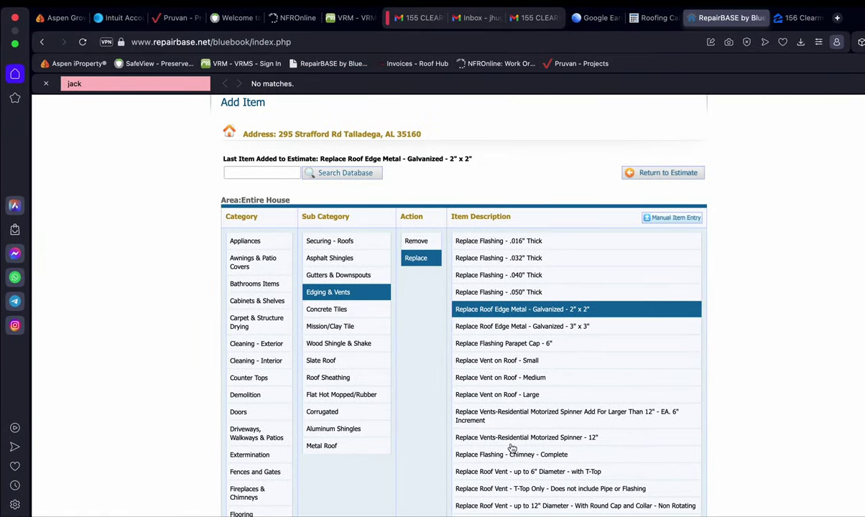
pyautogui.scroll(-5, 270, 317)
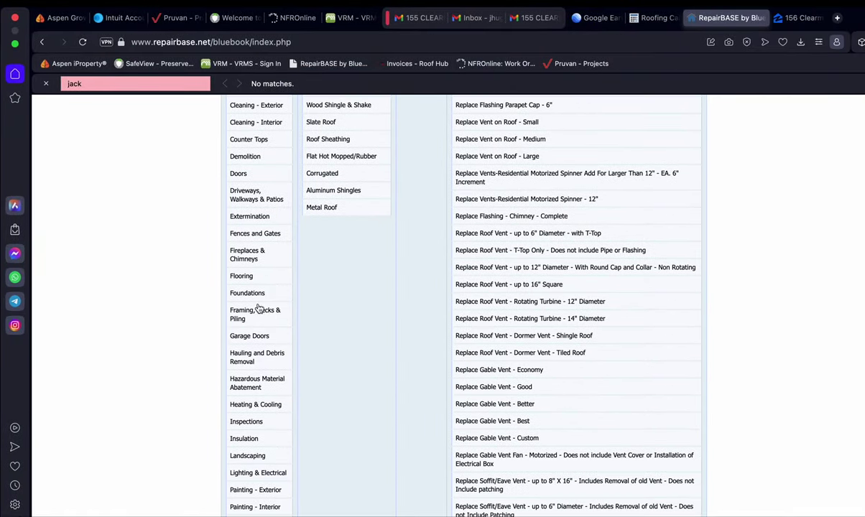
pyautogui.scroll(-5, 260, 339)
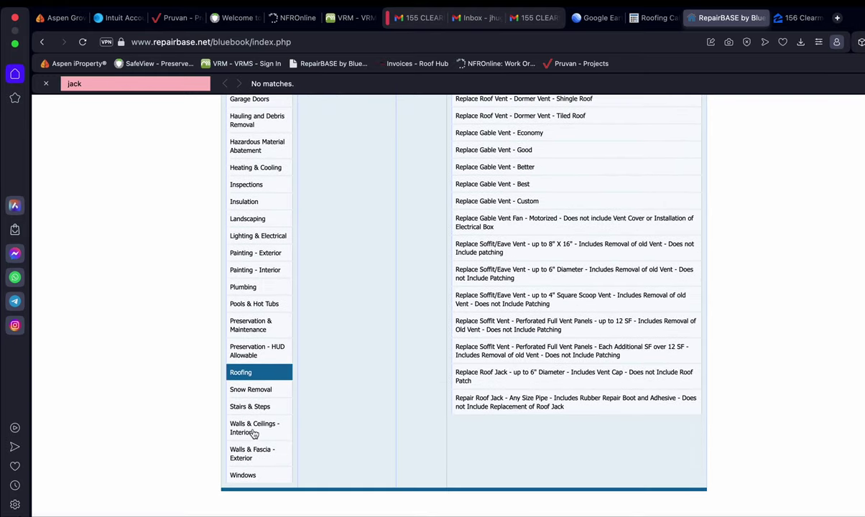
pyautogui.scroll(8, 429, 412)
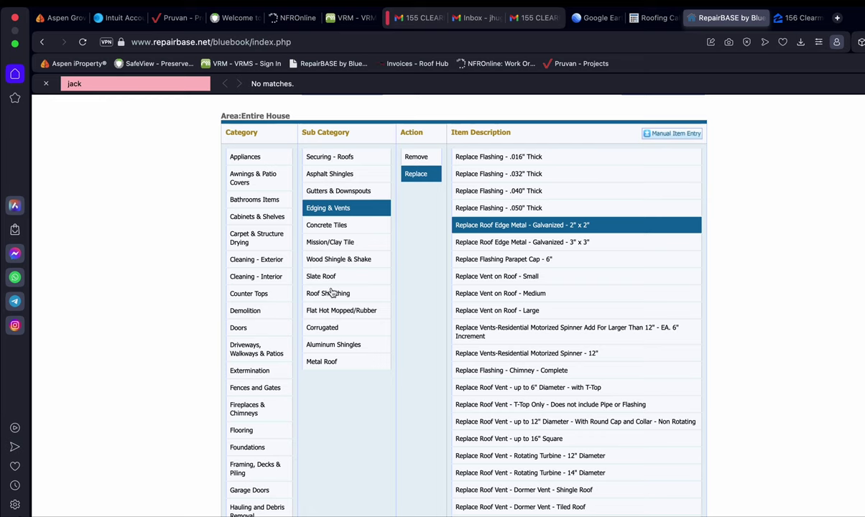
pyautogui.scroll(-5, 248, 432)
pyautogui.click(243, 433)
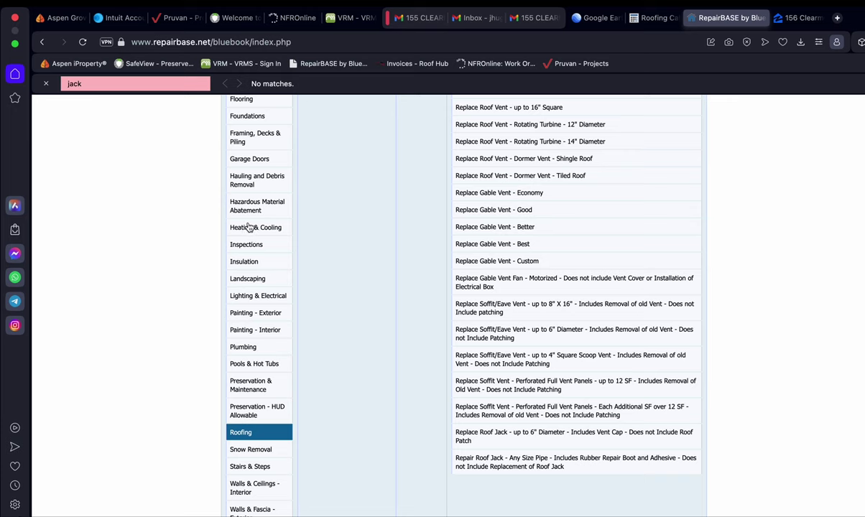
# List the replacement items for Roofs in the Framing, Decks & Piling category
pyautogui.click(251, 137)
pyautogui.scroll(4, 453, 229)
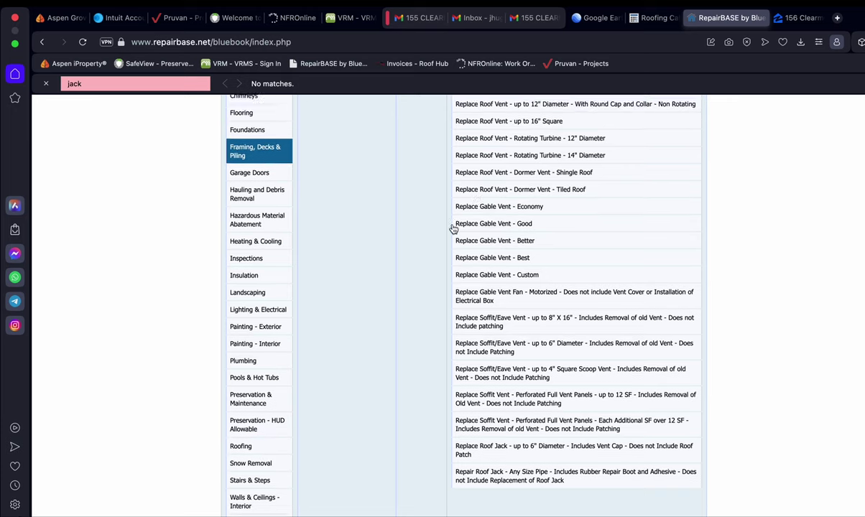
pyautogui.scroll(1, 453, 229)
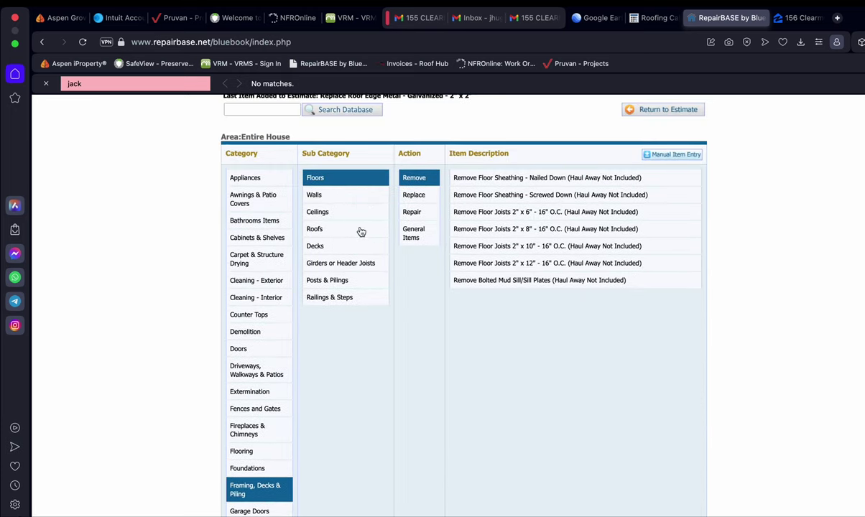
pyautogui.click(338, 224)
pyautogui.click(418, 192)
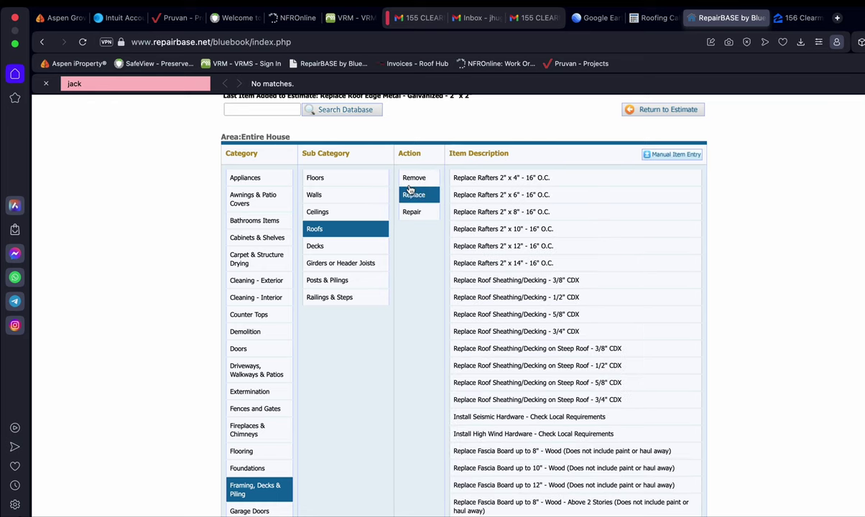
# Look through the roof framing replacement and removal items for fascia board work
pyautogui.scroll(-1, 415, 208)
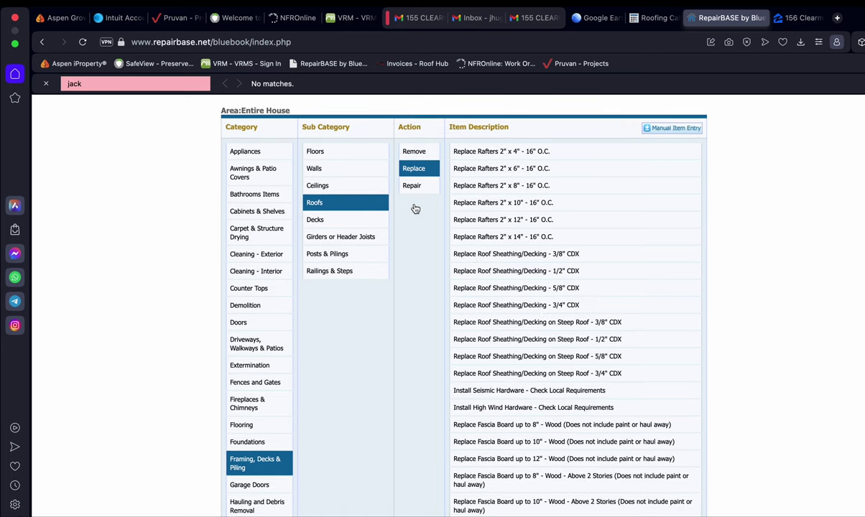
pyautogui.scroll(-5, 416, 209)
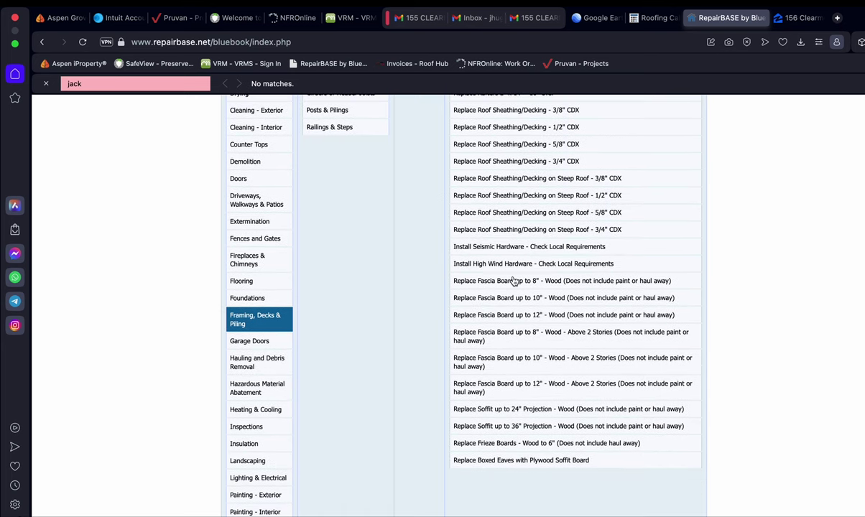
pyautogui.scroll(9, 513, 281)
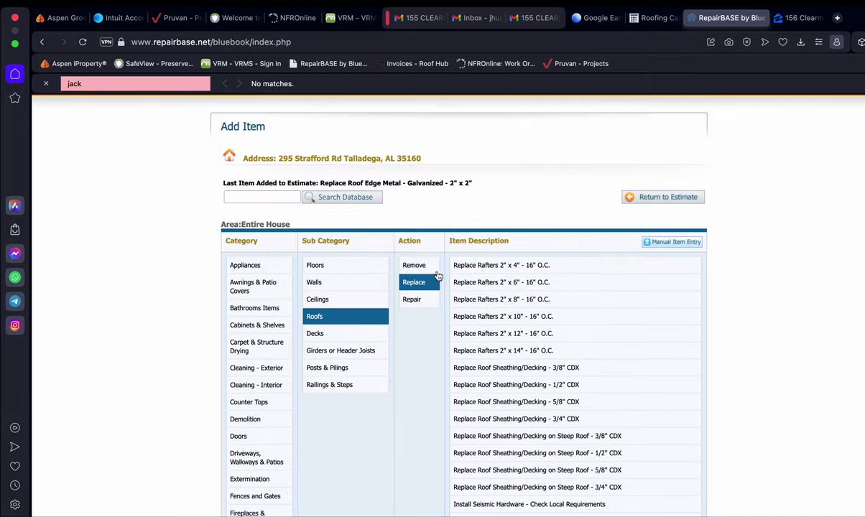
pyautogui.click(414, 265)
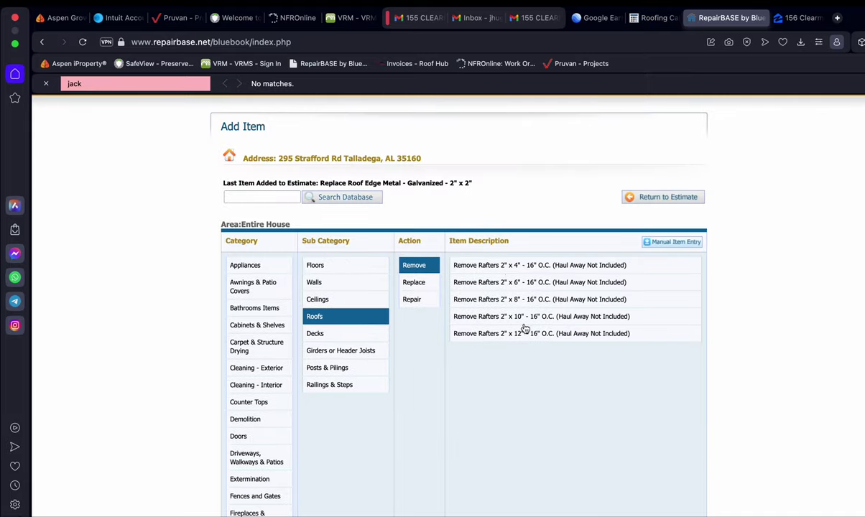
pyautogui.click(423, 284)
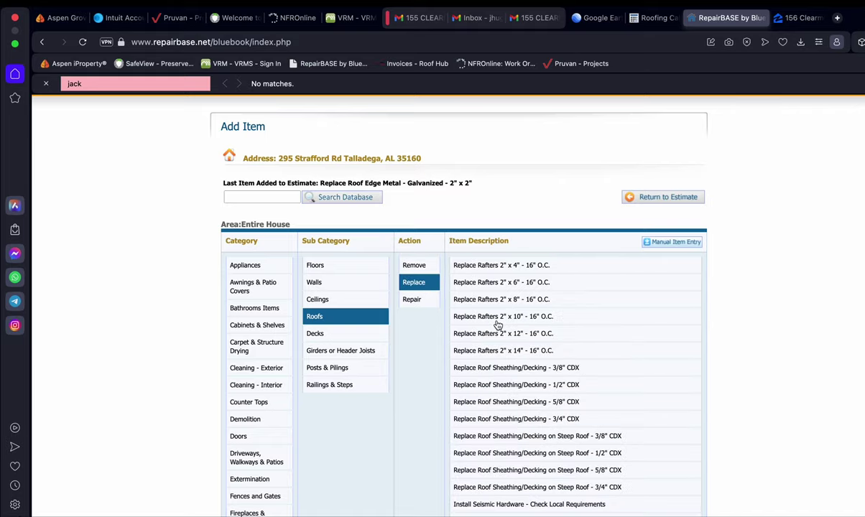
pyautogui.scroll(-5, 497, 325)
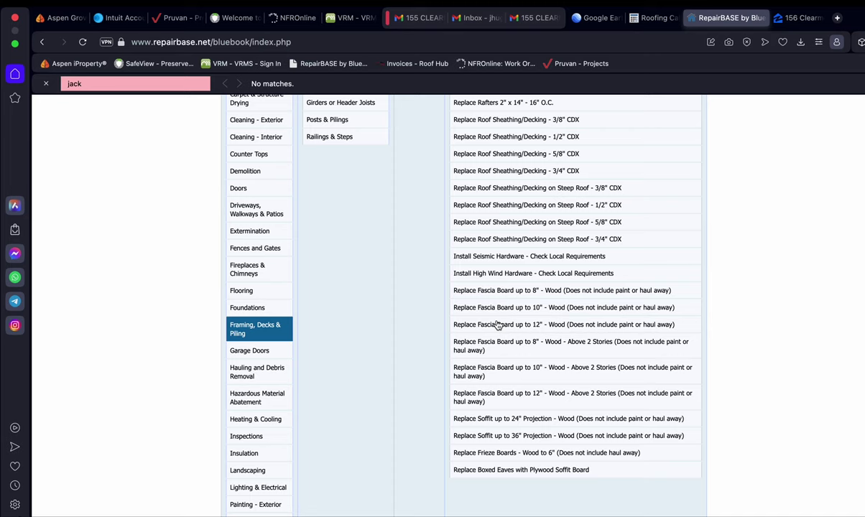
pyautogui.scroll(3, 497, 325)
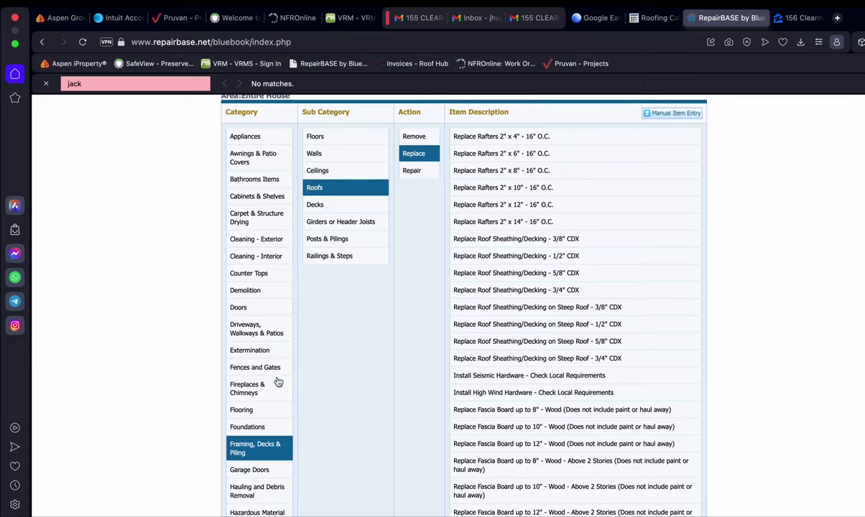
# Open the Remove Fascia Board - Demolition Only item from the Wood removal items in Walls & Fascia - Exterior
pyautogui.scroll(-1, 278, 382)
pyautogui.scroll(-6, 278, 381)
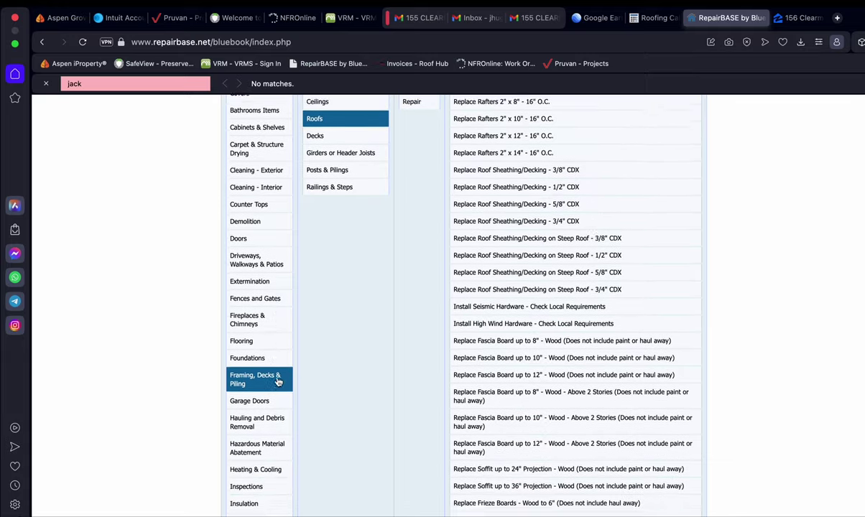
pyautogui.scroll(-3, 278, 382)
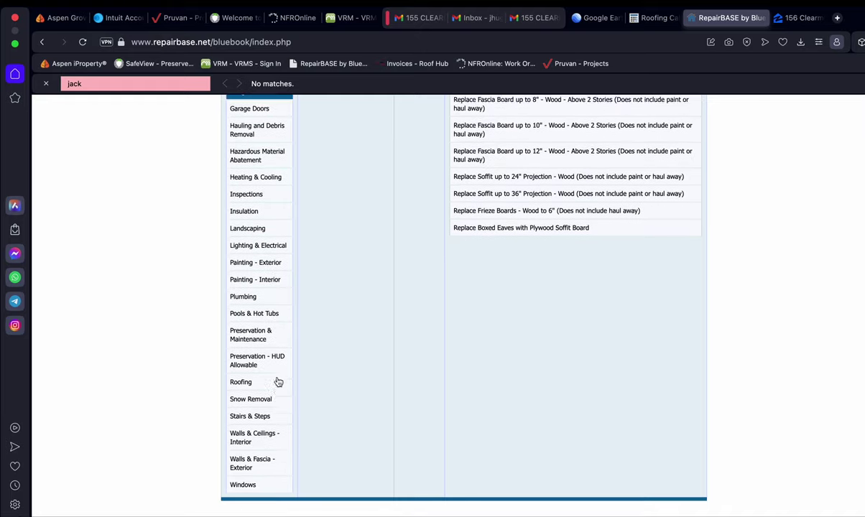
pyautogui.click(255, 456)
pyautogui.scroll(5, 402, 426)
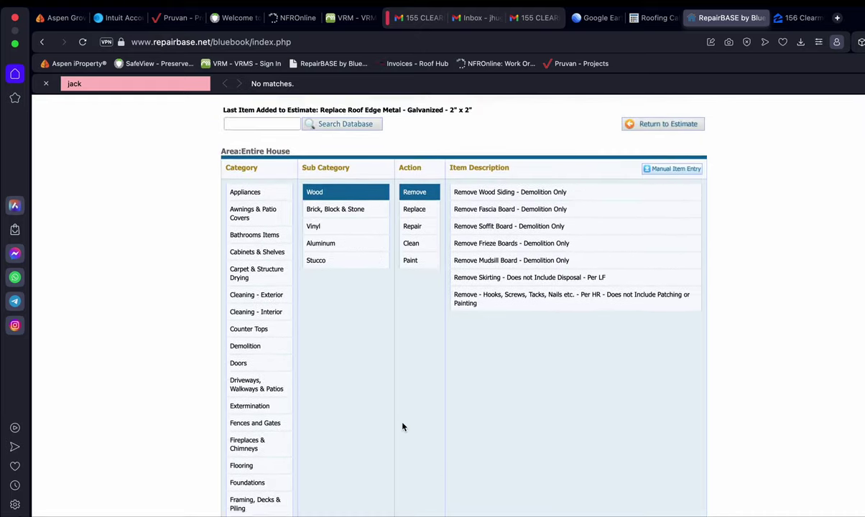
pyautogui.click(514, 214)
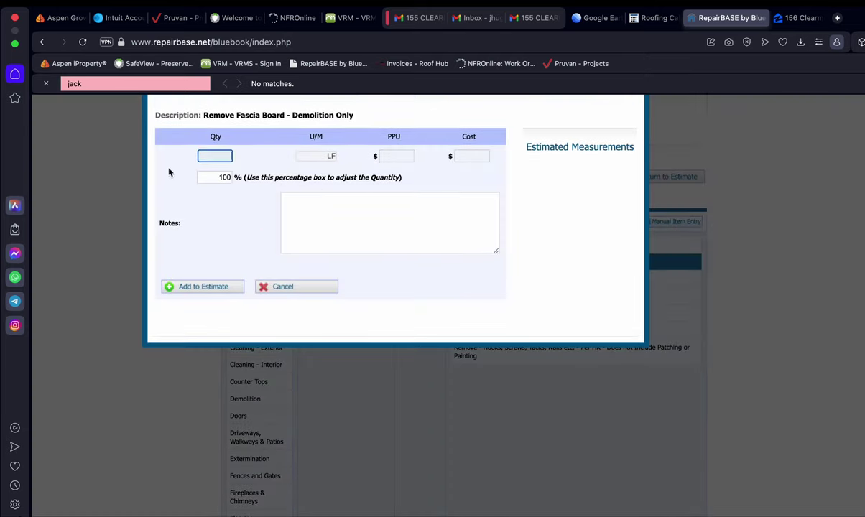
# Add the fascia board removal to the estimate with quantity 40 and the note "Remove 40LF of rotten fascia surrounding home"
pyautogui.write('40')
pyautogui.click(325, 219)
pyautogui.write('Rem')
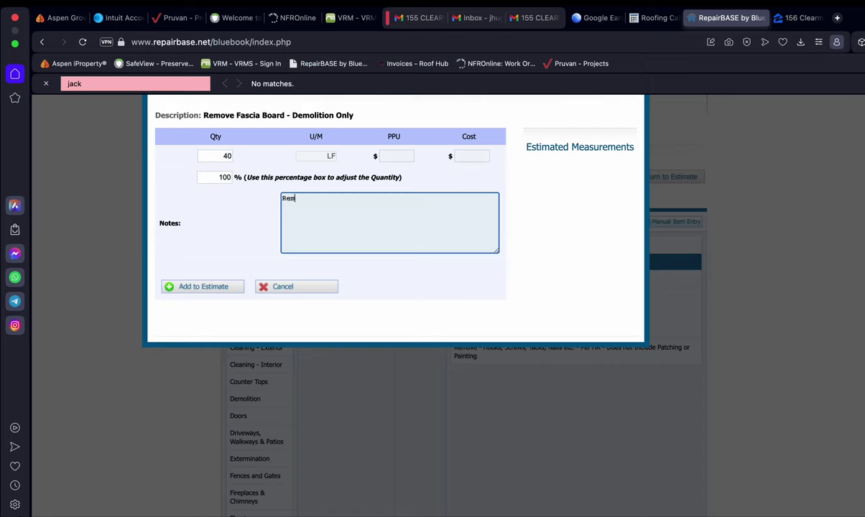
pyautogui.write('ove 40LF of rotten fasci')
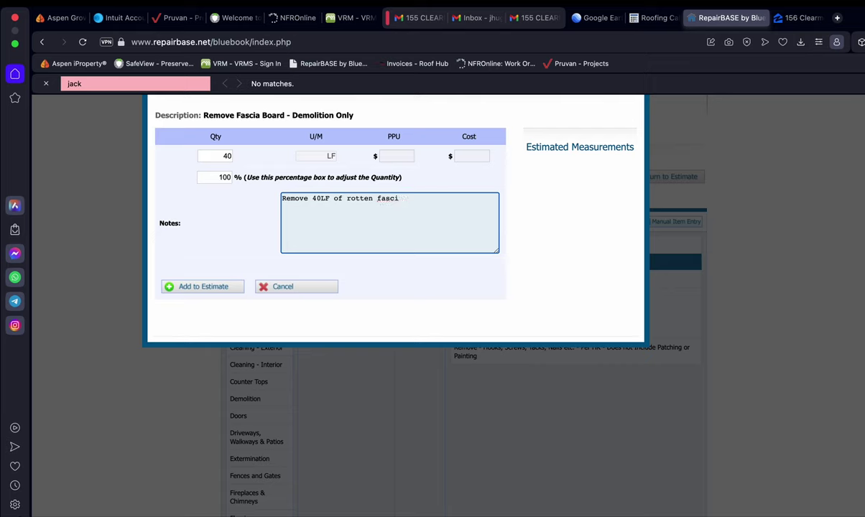
pyautogui.write('a surrounding home')
pyautogui.click(205, 286)
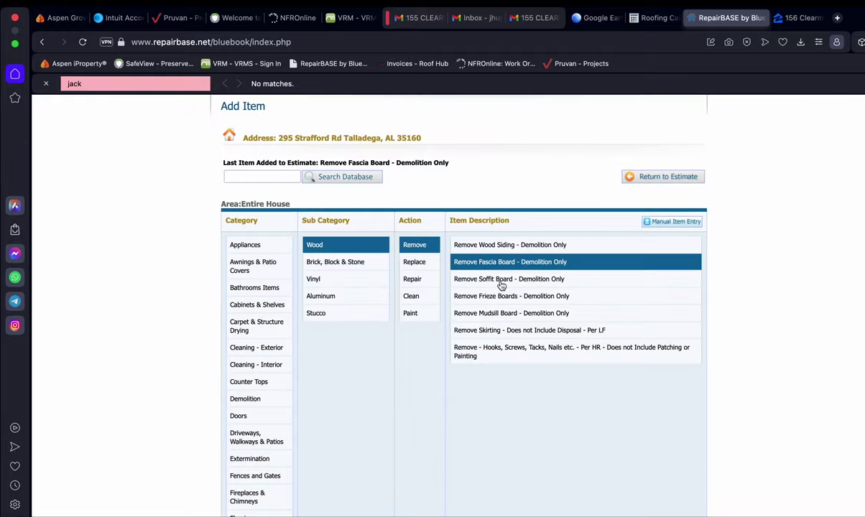
# Open the wood replacement item Replace Fascia Board up to 8" - Wood and set its quantity to 40 LF
pyautogui.click(414, 263)
pyautogui.scroll(-5, 506, 297)
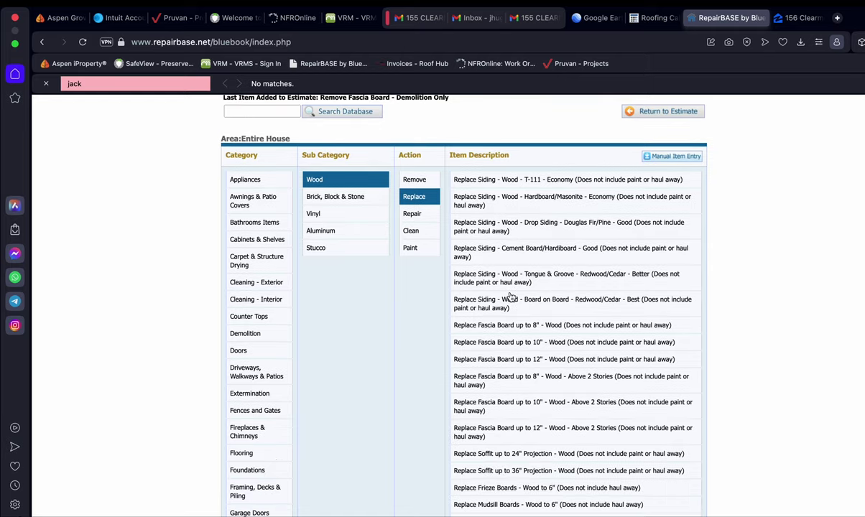
pyautogui.click(492, 207)
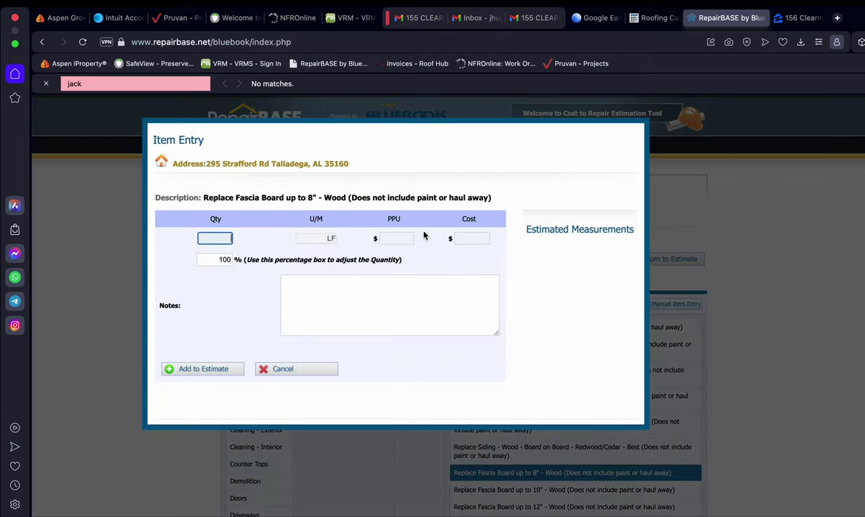
pyautogui.click(320, 293)
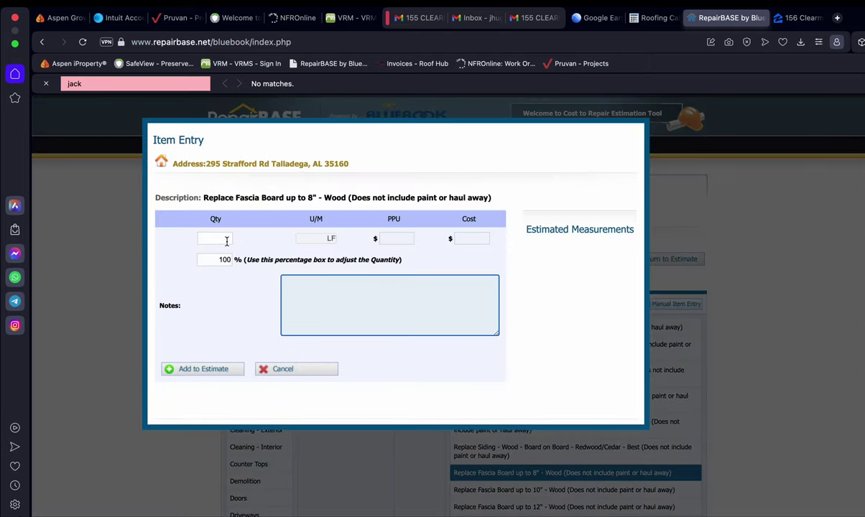
pyautogui.click(223, 239)
pyautogui.write('40')
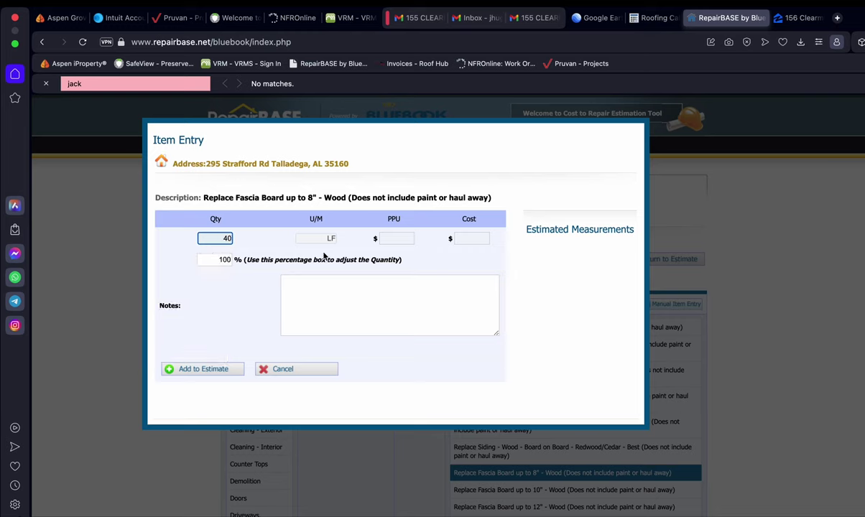
# Start the note for the fascia board replacement with "Replace 40LF of"
pyautogui.click(344, 284)
pyautogui.write('Repl')
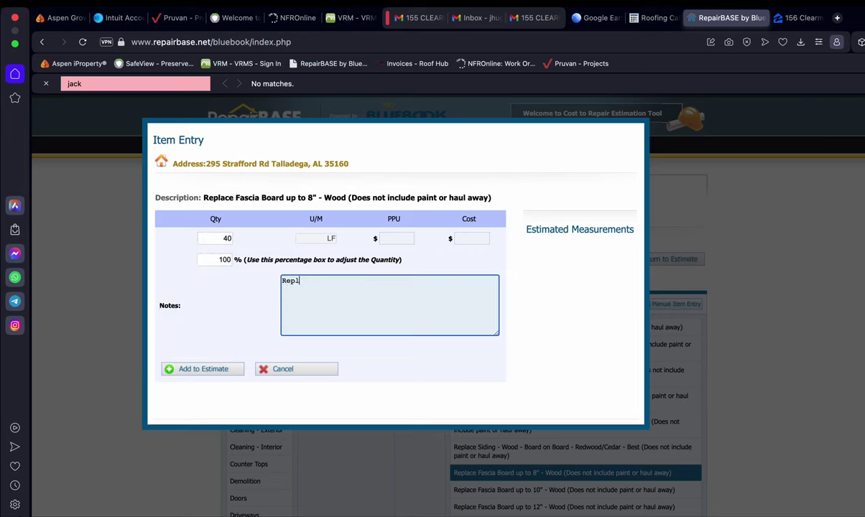
pyautogui.write('ace')
pyautogui.write('40LF of')
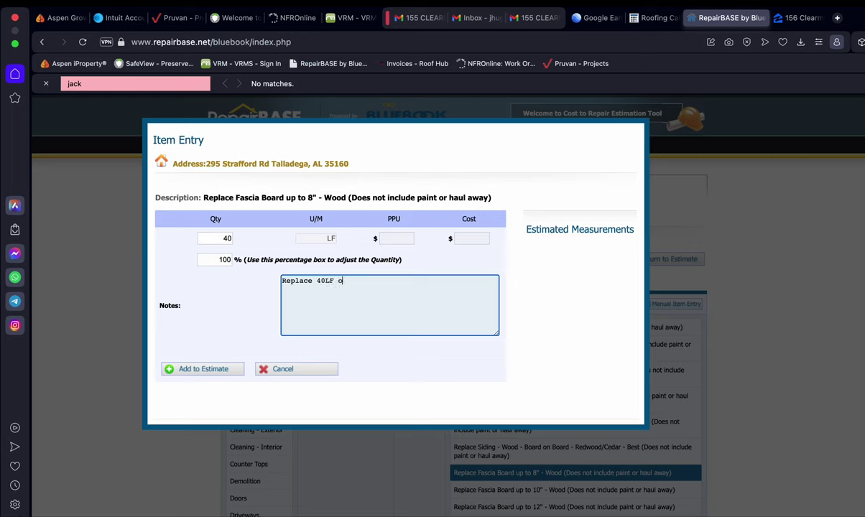
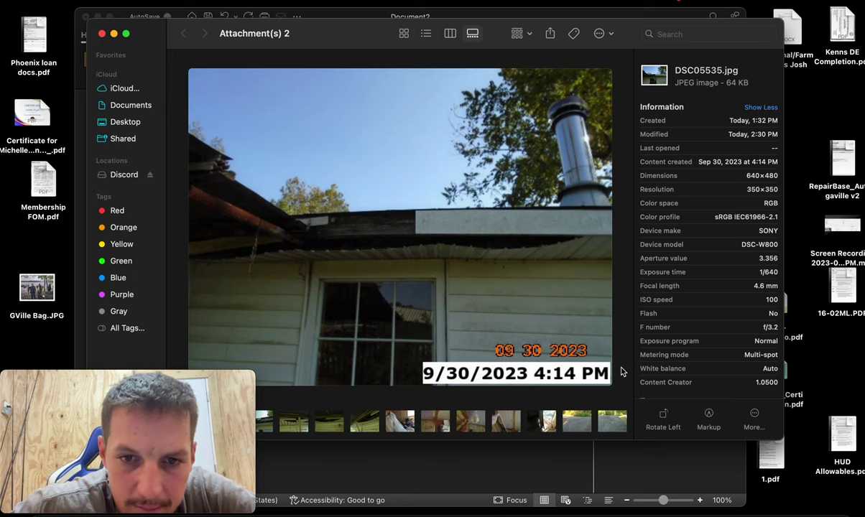
# Examine the fascia and soffit damage in the eave photos from DSC05535.jpg to DSC05539.jpg
pyautogui.press('Right')
pyautogui.press('Left')
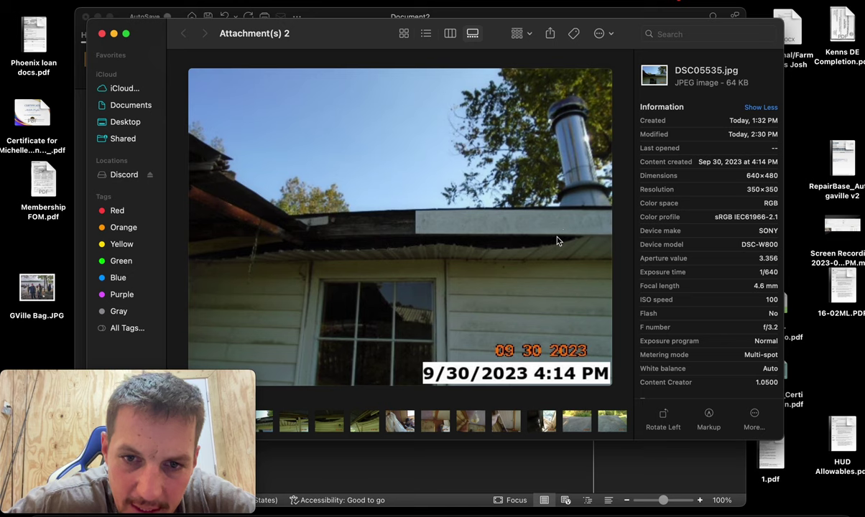
pyautogui.press('Right')
pyautogui.press('Right')
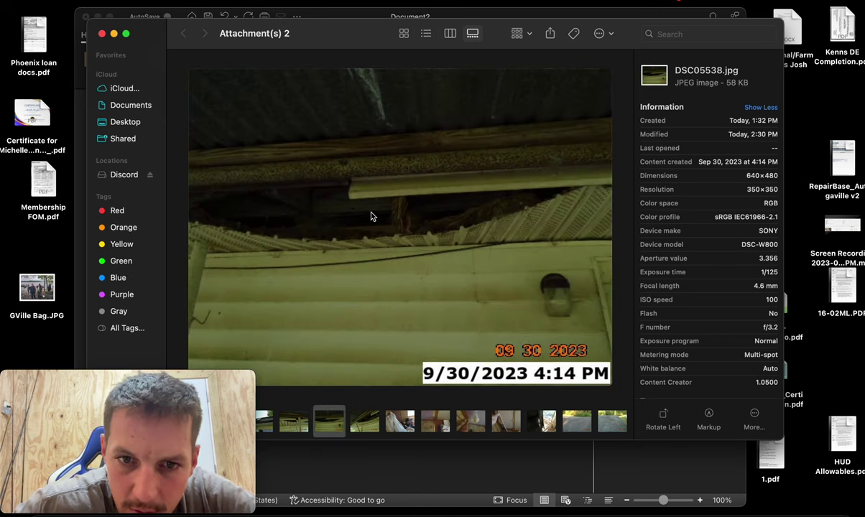
pyautogui.press('Right')
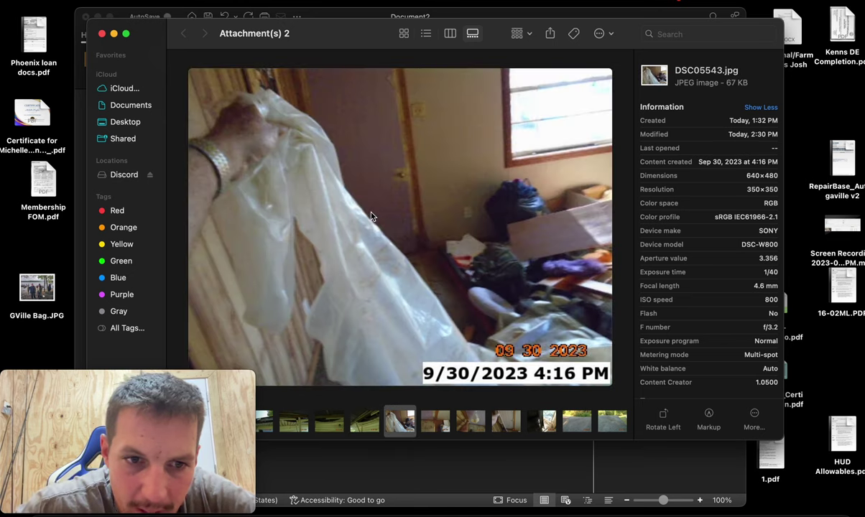
pyautogui.press('Left')
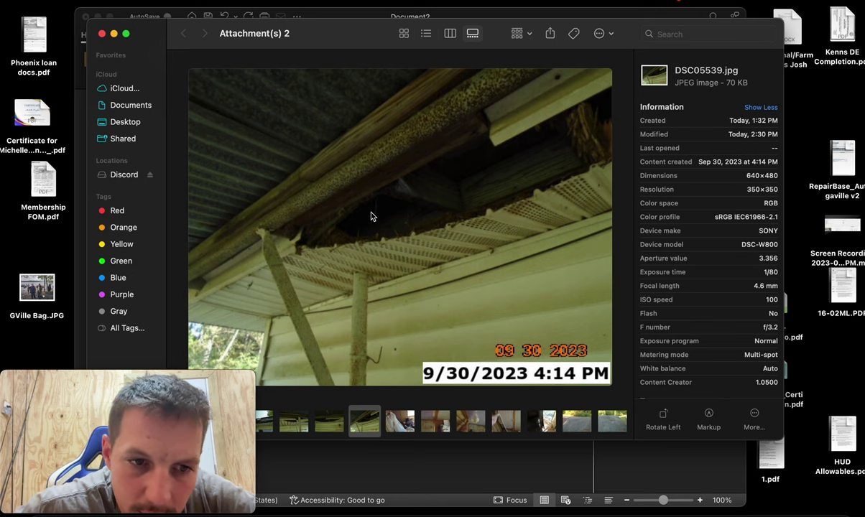
pyautogui.press('Right')
pyautogui.press('Left')
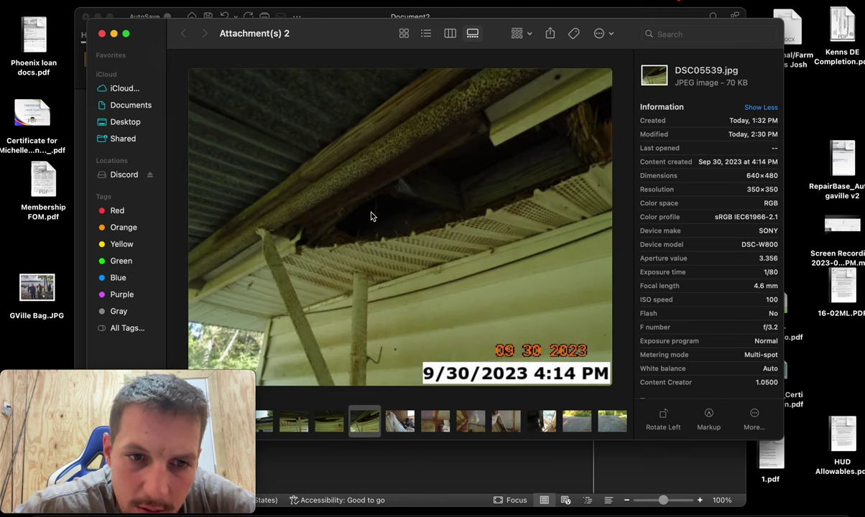
# Look through the following photos to the shingle roof shots and return to the missing-shingle photo DSC05578.jpg
pyautogui.press('Right')
pyautogui.press('Right')
pyautogui.press('Right')
pyautogui.press('Right')
pyautogui.press('Right')
pyautogui.press('Right')
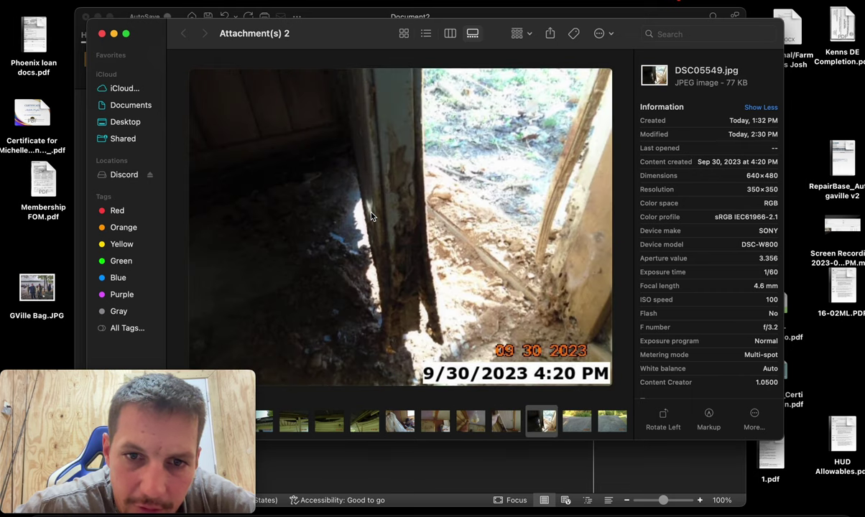
pyautogui.press('Right')
pyautogui.press('Right')
pyautogui.press('Right')
pyautogui.press('Right')
pyautogui.press('Right')
pyautogui.press('Right')
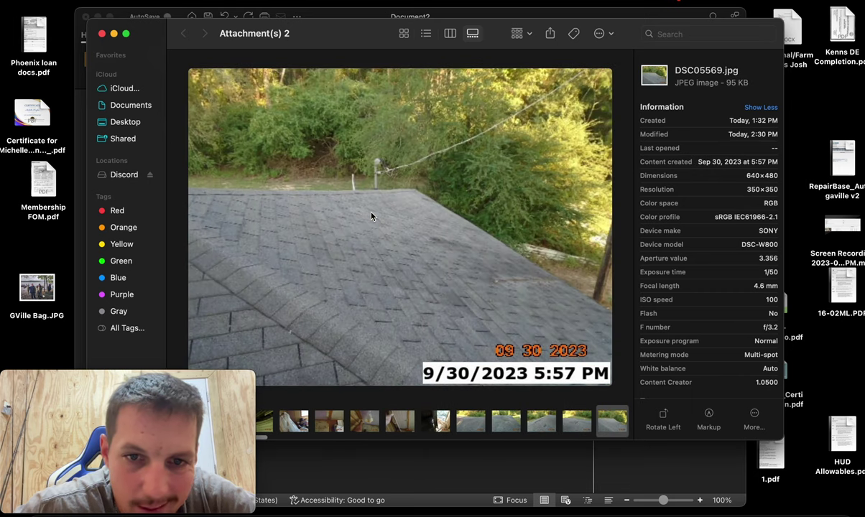
pyautogui.press('Right')
pyautogui.press('Right')
pyautogui.press('Right')
pyautogui.press('Right')
pyautogui.press('Right')
pyautogui.press('Right')
pyautogui.press('Right')
pyautogui.press('Right')
pyautogui.press('Right')
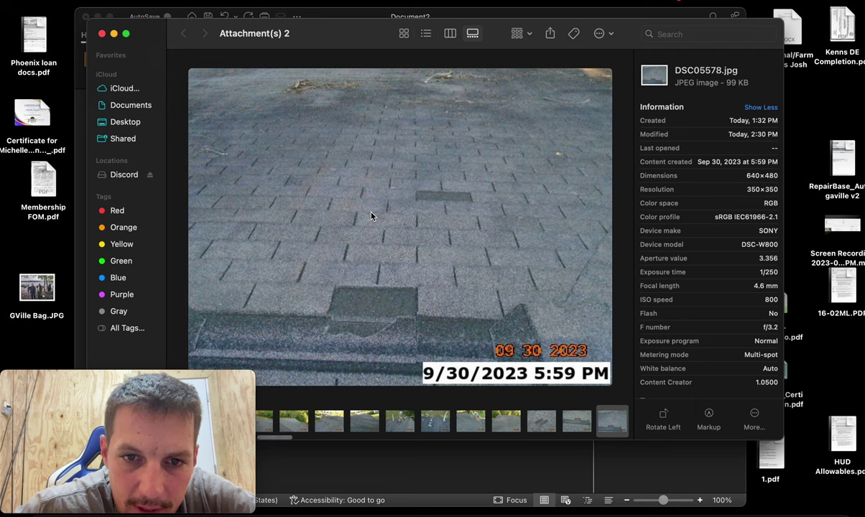
pyautogui.press('Right')
pyautogui.press('Right')
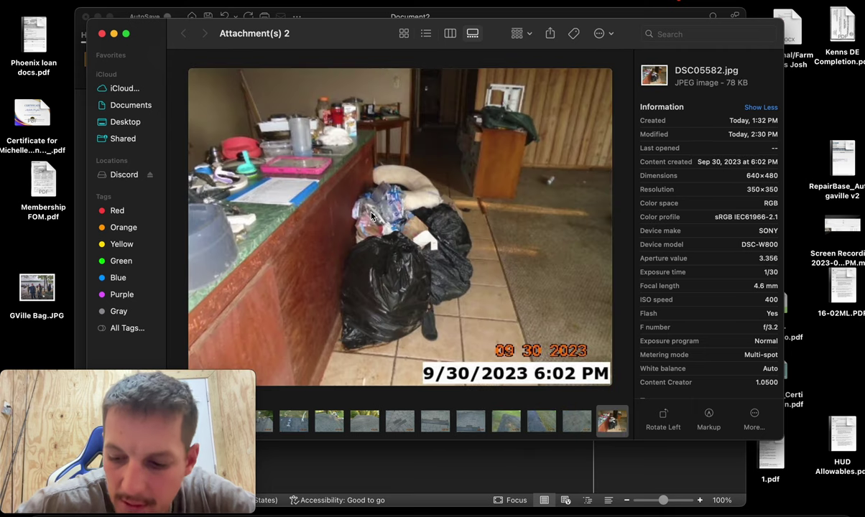
pyautogui.press('Left')
pyautogui.press('Left')
pyautogui.press('Left')
pyautogui.press('Left')
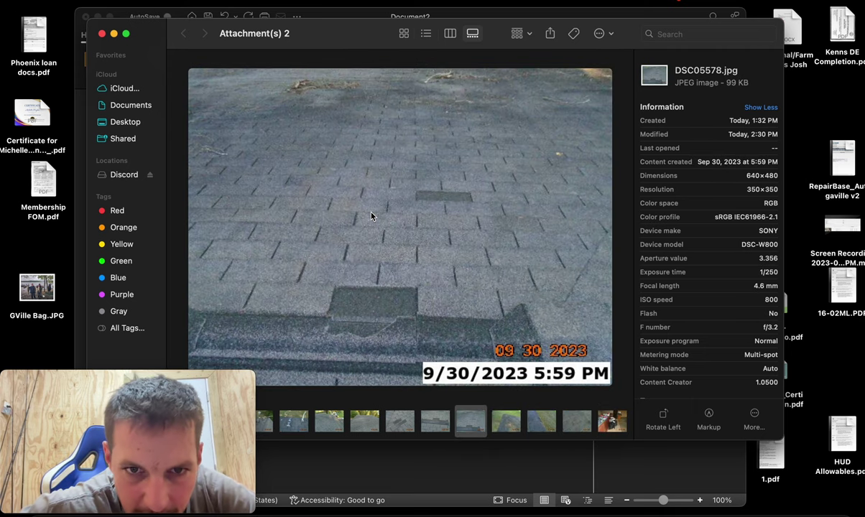
# Look through the remaining roof and interior photos, continuing to the exterior eave shot DSC05671.jpg
pyautogui.press('Right')
pyautogui.press('Right')
pyautogui.press('Right')
pyautogui.press('Right')
pyautogui.press('Right')
pyautogui.press('Right')
pyautogui.press('Right')
pyautogui.press('Right')
pyautogui.press('Right')
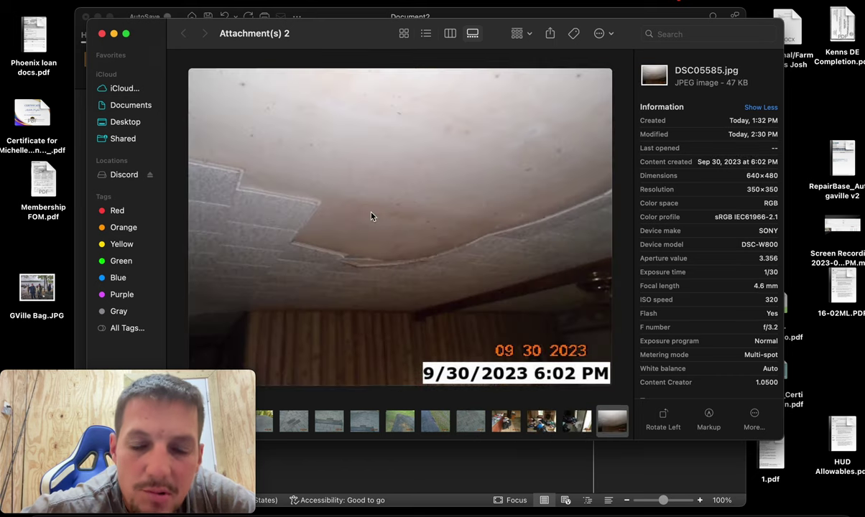
pyautogui.press('Right')
pyautogui.press('Right')
pyautogui.press('Right')
pyautogui.press('Right')
pyautogui.press('Right')
pyautogui.press('Right')
pyautogui.press('Right')
pyautogui.press('Right')
pyautogui.press('Right')
pyautogui.press('Right')
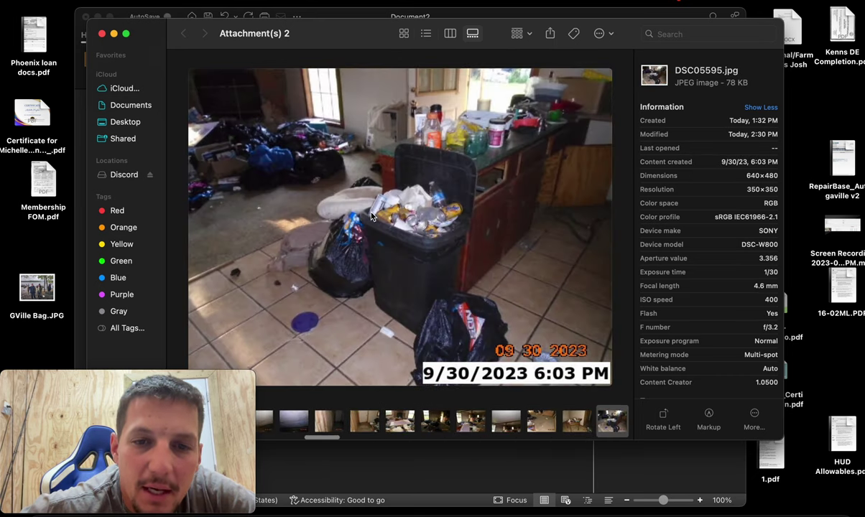
pyautogui.press('Right')
pyautogui.press('Right')
pyautogui.press('Right')
pyautogui.press('Right')
pyautogui.press('Right')
pyautogui.press('Right')
pyautogui.press('Right')
pyautogui.press('Right')
pyautogui.press('Right')
pyautogui.press('Right')
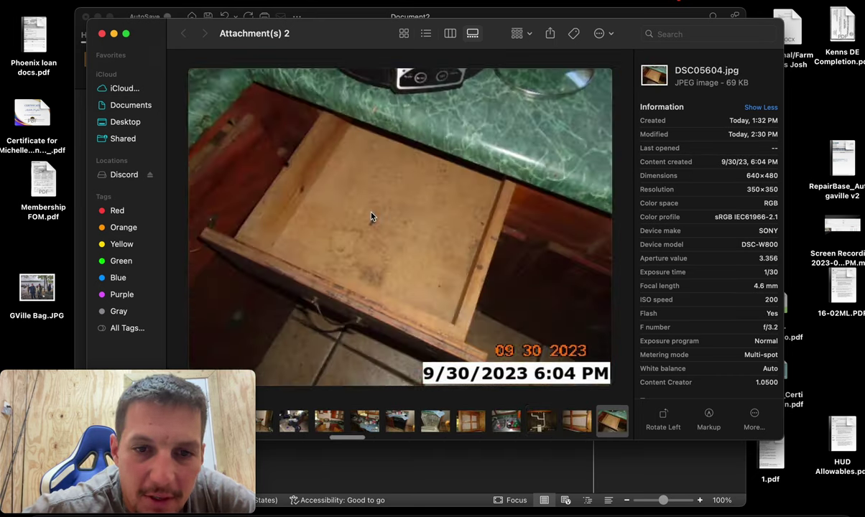
pyautogui.press('Right')
pyautogui.press('Right')
pyautogui.press('Right')
pyautogui.press('Right')
pyautogui.press('Right')
pyautogui.press('Right')
pyautogui.press('Right')
pyautogui.press('Right')
pyautogui.press('Right')
pyautogui.press('Right')
pyautogui.press('Right')
pyautogui.press('Right')
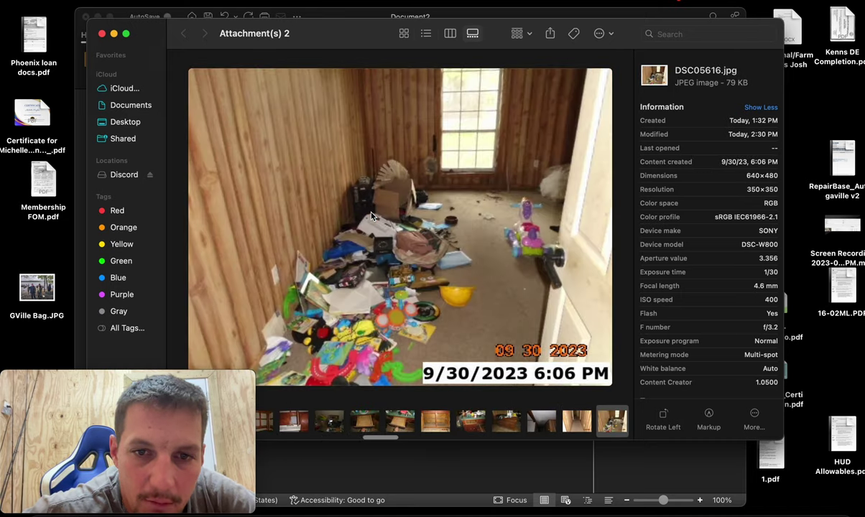
pyautogui.press('Right')
pyautogui.press('Right')
pyautogui.press('Right')
pyautogui.press('Right')
pyautogui.press('Right')
pyautogui.press('Right')
pyautogui.press('Right')
pyautogui.press('Right')
pyautogui.press('Right')
pyautogui.press('Right')
pyautogui.press('Right')
pyautogui.press('Right')
pyautogui.press('Right')
pyautogui.press('Right')
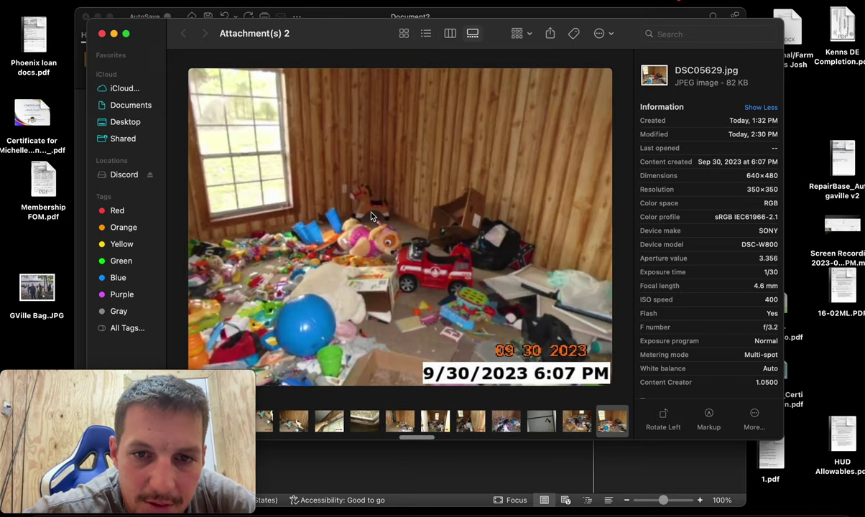
pyautogui.press('Right')
pyautogui.press('Right')
pyautogui.press('Right')
pyautogui.press('Right')
pyautogui.press('Right')
pyautogui.press('Right')
pyautogui.press('Right')
pyautogui.press('Right')
pyautogui.press('Right')
pyautogui.press('Right')
pyautogui.press('Right')
pyautogui.press('Right')
pyautogui.press('Right')
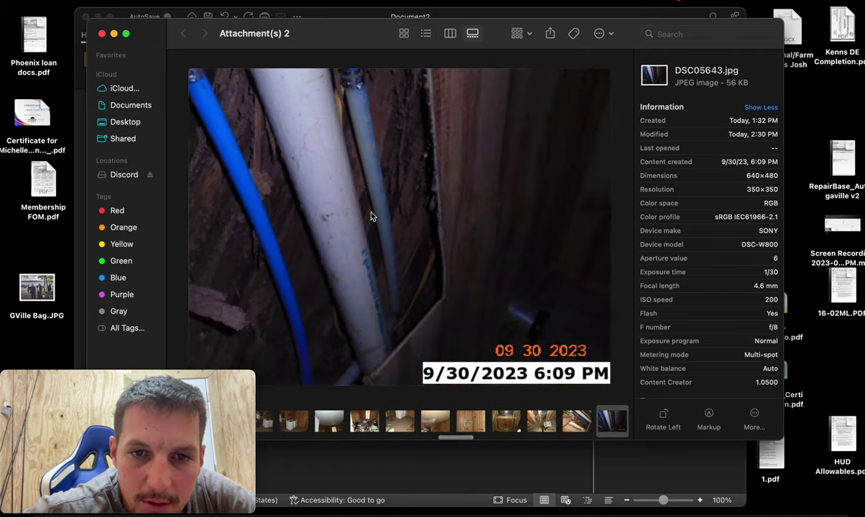
pyautogui.press('Right')
pyautogui.press('Right')
pyautogui.press('Right')
pyautogui.press('Right')
pyautogui.press('Right')
pyautogui.press('Right')
pyautogui.press('Right')
pyautogui.press('Right')
pyautogui.press('Right')
pyautogui.press('Right')
pyautogui.press('Right')
pyautogui.press('Right')
pyautogui.press('Right')
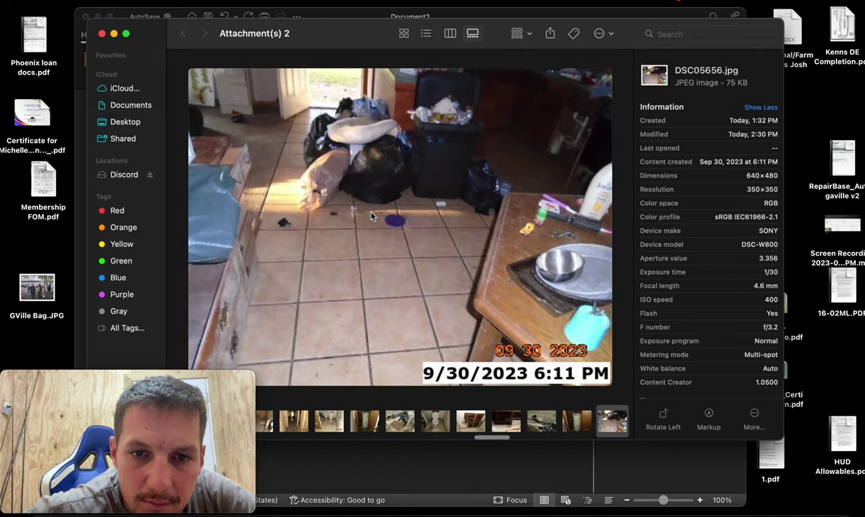
pyautogui.press('Right')
pyautogui.press('Right')
pyautogui.press('Right')
pyautogui.press('Right')
pyautogui.press('Right')
pyautogui.press('Right')
pyautogui.press('Right')
pyautogui.press('Right')
pyautogui.press('Right')
pyautogui.press('Right')
pyautogui.press('Right')
pyautogui.press('Right')
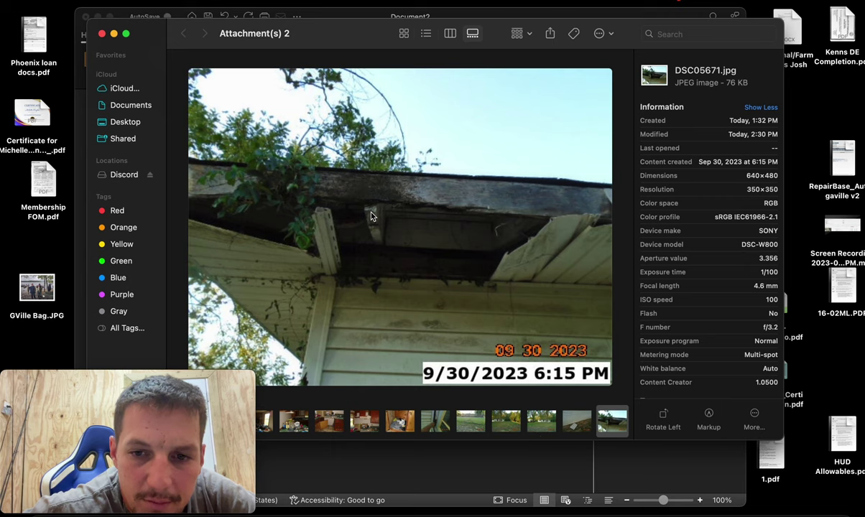
# Check the exterior wall, siding and porch roof photos as far as DSC05678.jpg
pyautogui.press('Right')
pyautogui.press('Right')
pyautogui.press('Right')
pyautogui.press('Right')
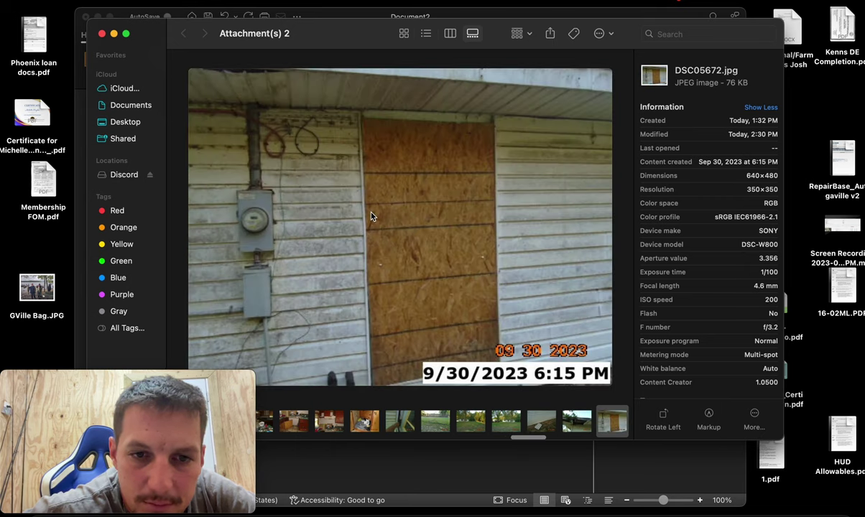
pyautogui.press('Right')
pyautogui.press('Right')
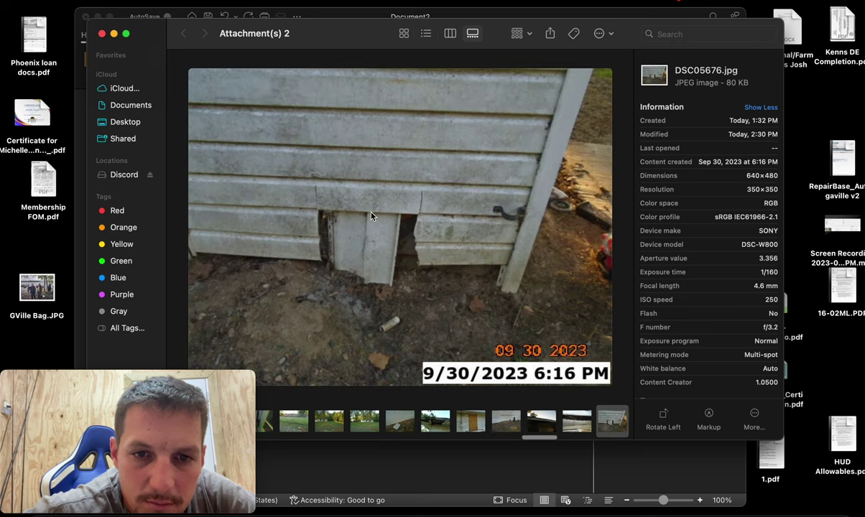
pyautogui.press('Right')
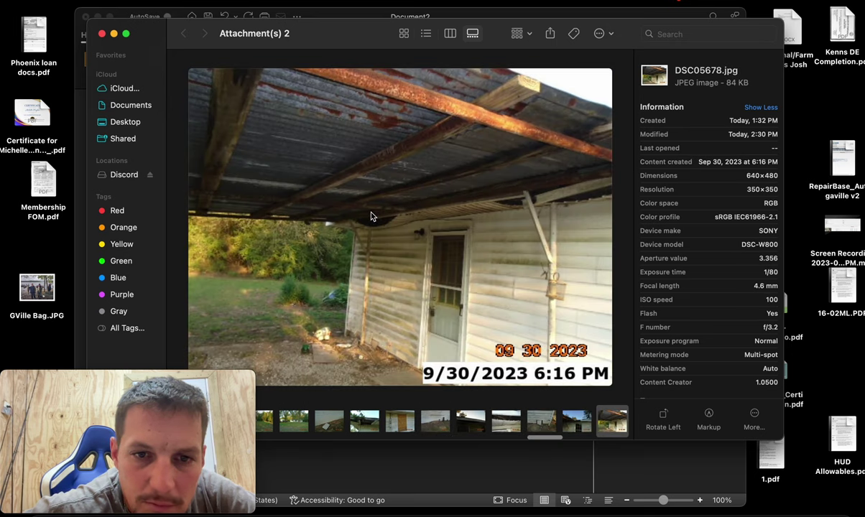
# Look through the attic and interior photos following DSC05678.jpg, continuing to the house number photo House #.jpg
pyautogui.press('Right')
pyautogui.press('Right')
pyautogui.press('Right')
pyautogui.press('Right')
pyautogui.press('Right')
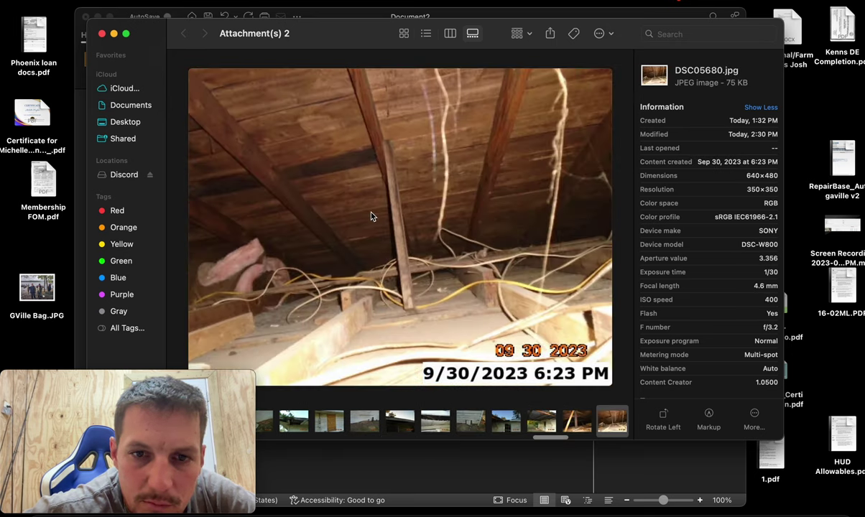
pyautogui.press('Right')
pyautogui.press('Right')
pyautogui.press('Right')
pyautogui.press('Right')
pyautogui.press('Right')
pyautogui.press('Right')
pyautogui.press('Right')
pyautogui.press('Right')
pyautogui.press('Right')
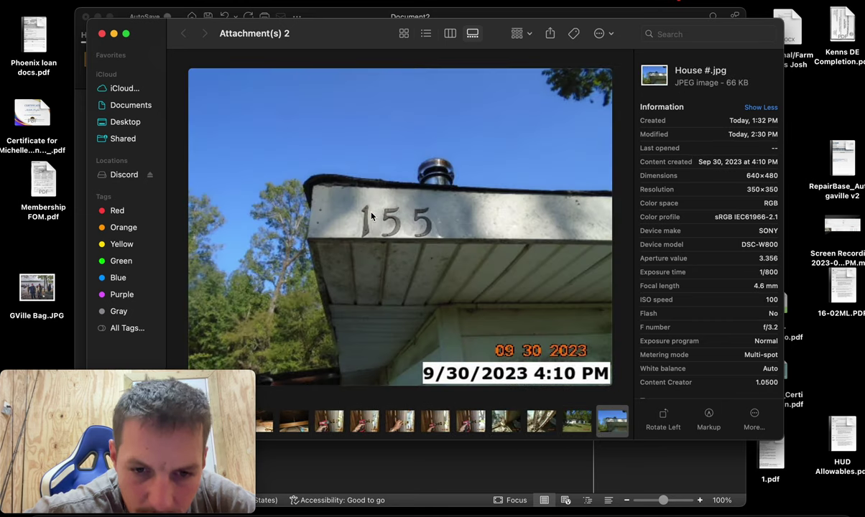
# Check the remaining lock box and posted notice photos through to Street Sign.jpg
pyautogui.press('Right')
pyautogui.press('Right')
pyautogui.press('Right')
pyautogui.press('Right')
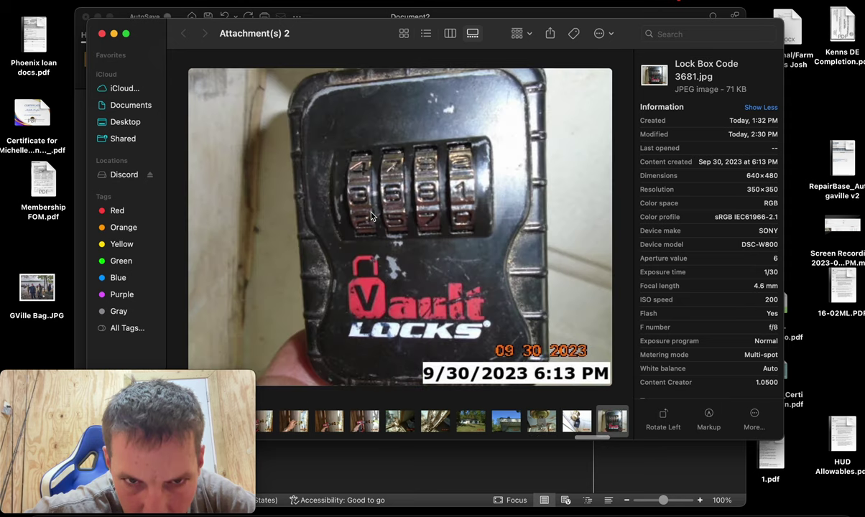
pyautogui.press('Right')
pyautogui.press('Right')
pyautogui.press('Right')
pyautogui.press('Right')
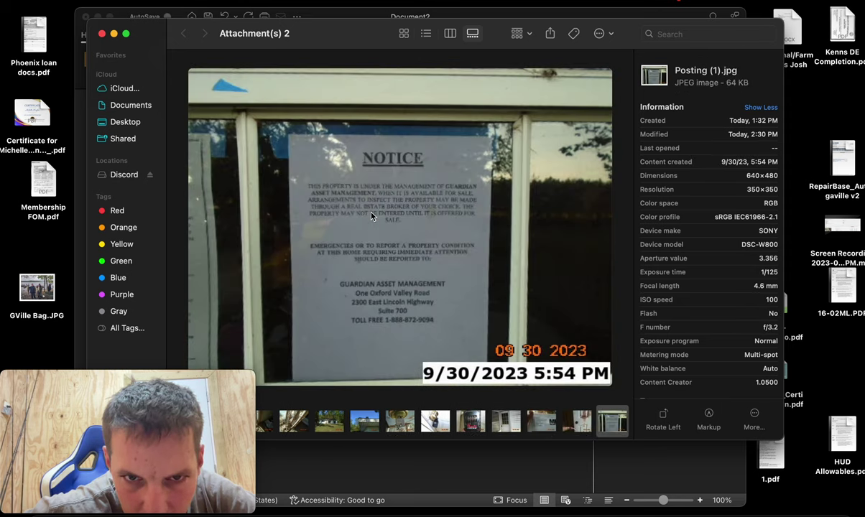
pyautogui.press('Right')
pyautogui.press('Right')
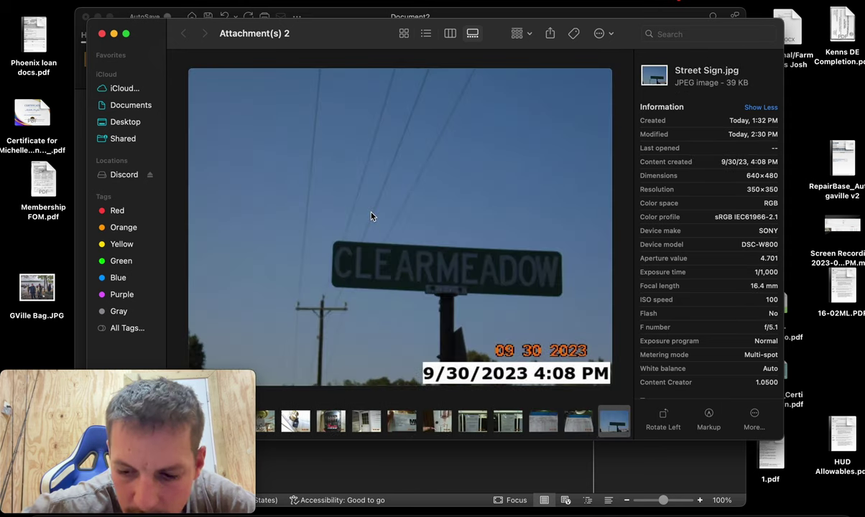
# Go back through the photos from Street Sign.jpg to Lock Box on Side Door.jpg
pyautogui.press('Left')
pyautogui.press('Left')
pyautogui.press('Left')
pyautogui.press('Left')
pyautogui.press('Left')
pyautogui.press('Left')
pyautogui.press('Left')
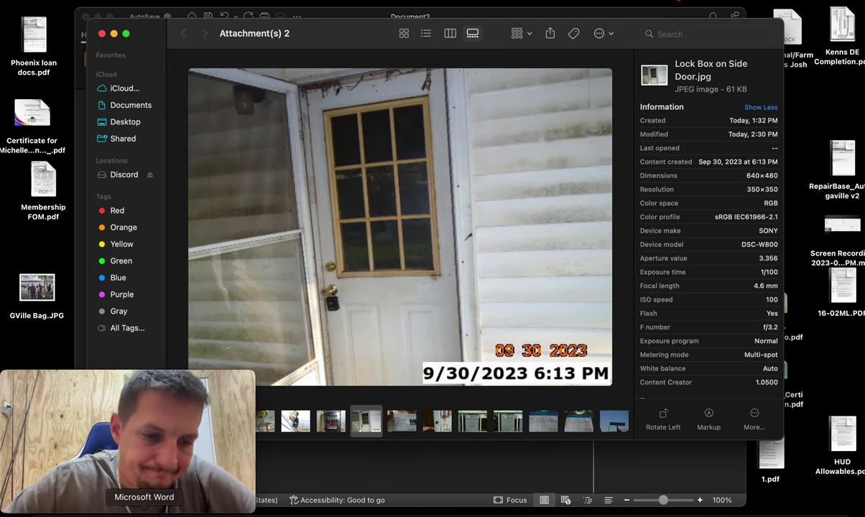
# Switch to RepairBASE in the browser and open the entry for Replace Soffit up to 24" Projection - Wood
pyautogui.click(110, 508)
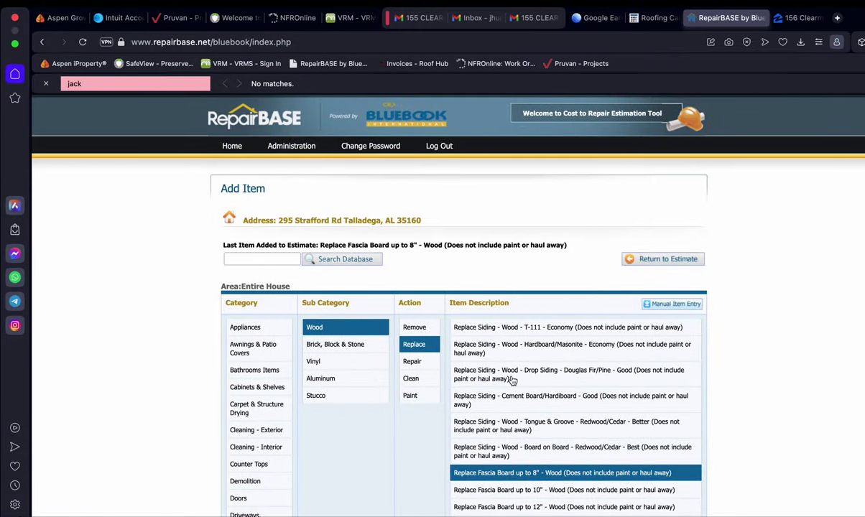
pyautogui.scroll(-8, 512, 381)
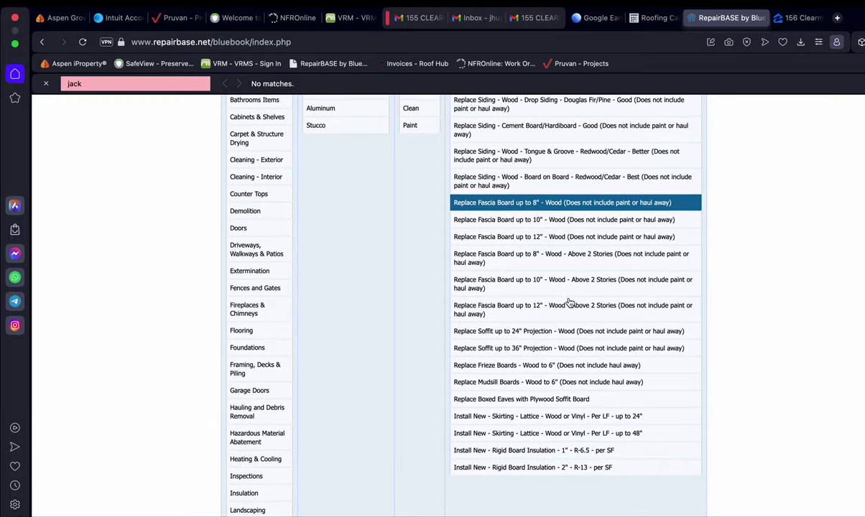
pyautogui.click(510, 318)
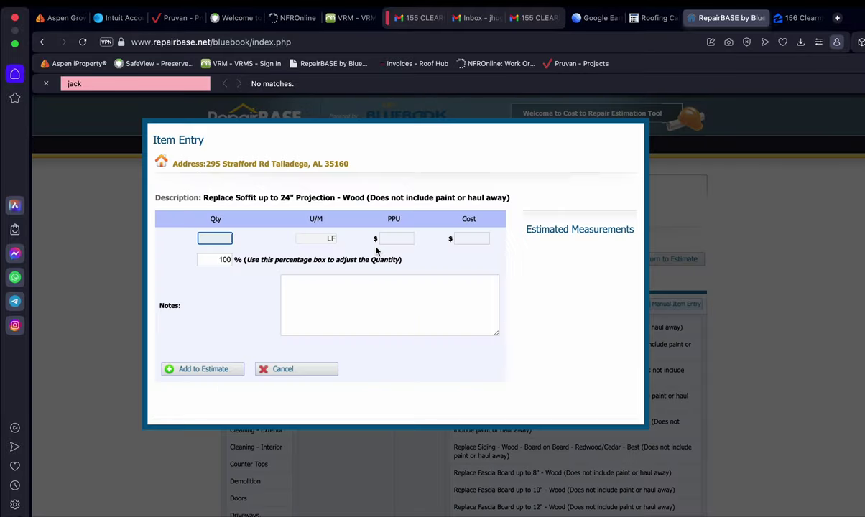
# Enter the soffit item's note "replace 10' of missing rear corner of home"
pyautogui.click(327, 286)
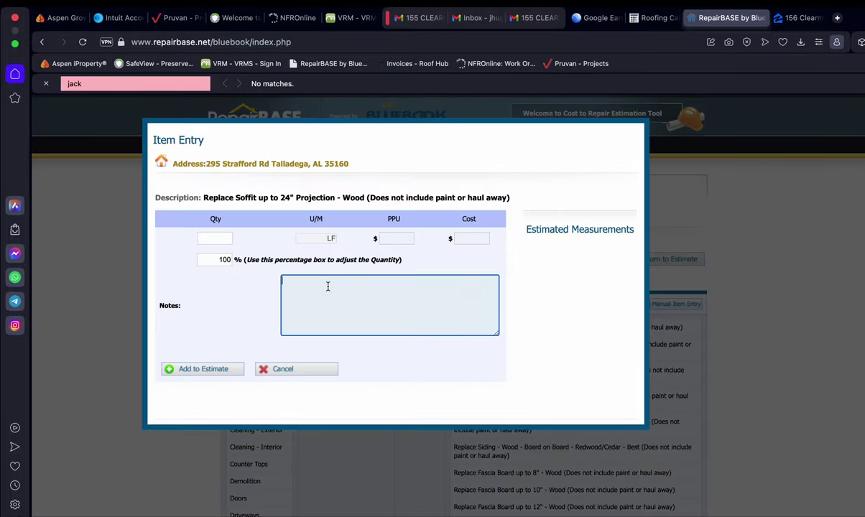
pyautogui.write("replace 10' of missing soffit ")
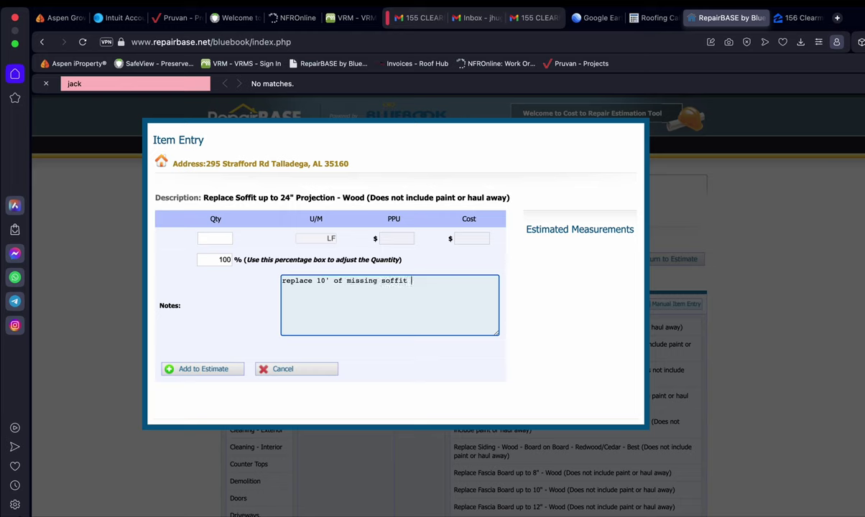
pyautogui.write('lefr')
pyautogui.press('BackSpace')
pyautogui.press('BackSpace')
pyautogui.press('BackSpace')
pyautogui.press('BackSpace')
pyautogui.write('ar corner o')
pyautogui.write('f s')
pyautogui.press('BackSpace')
pyautogui.press('BackSpace')
pyautogui.press('BackSpace')
pyautogui.write('f home')
# Set the soffit item's quantity to 10 LF and add it to the estimate
pyautogui.click(218, 240)
pyautogui.write('10')
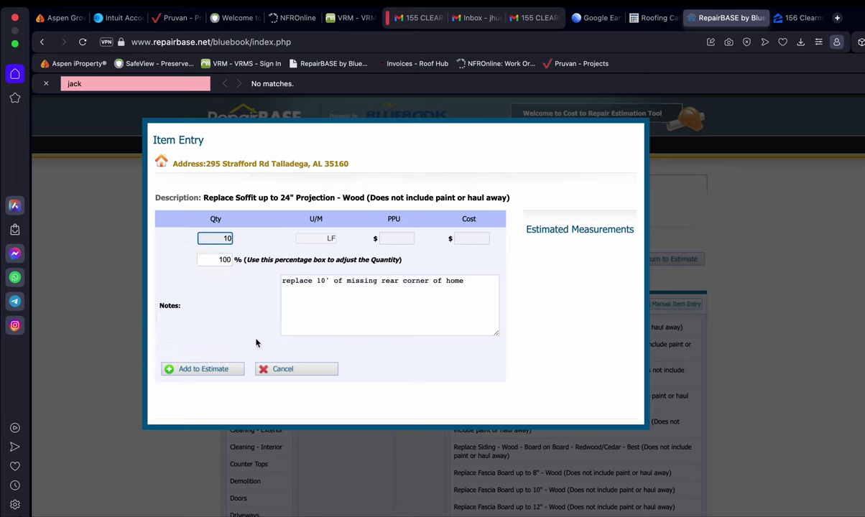
pyautogui.click(229, 322)
pyautogui.click(207, 368)
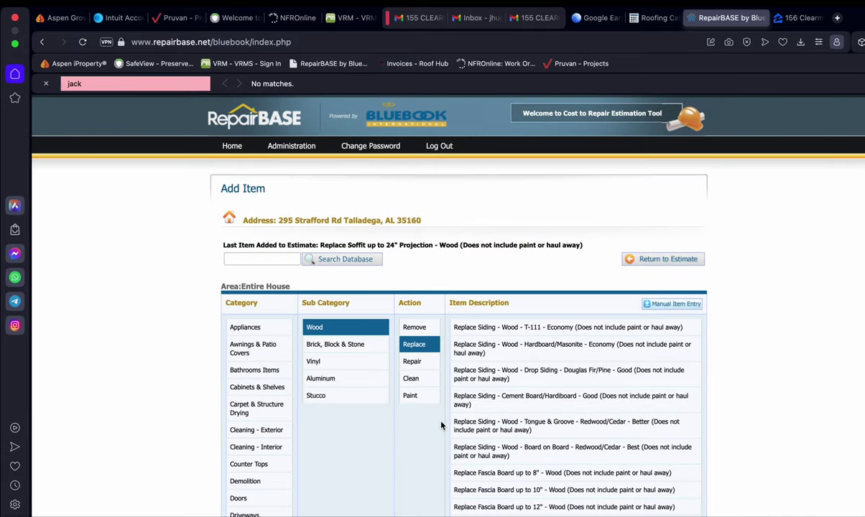
# Examine the wood siding Replace and Repair item lists for an item covering loose soffit
pyautogui.scroll(-3, 533, 416)
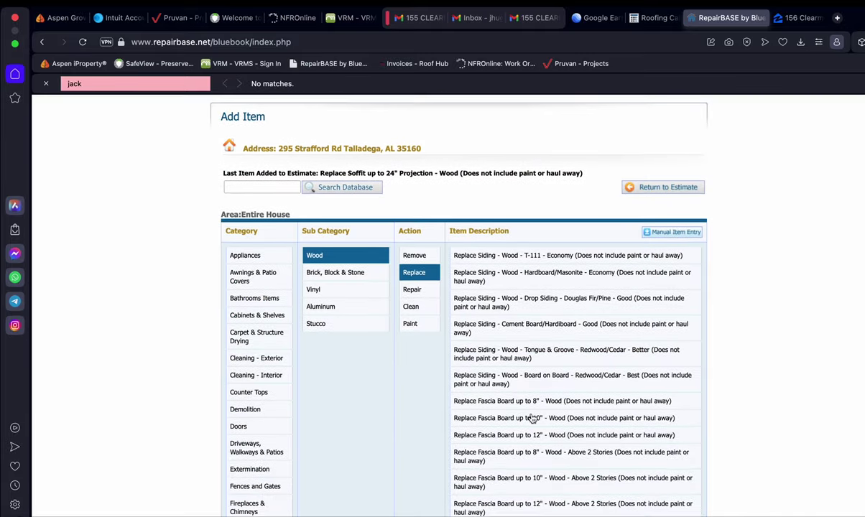
pyautogui.scroll(-3, 531, 418)
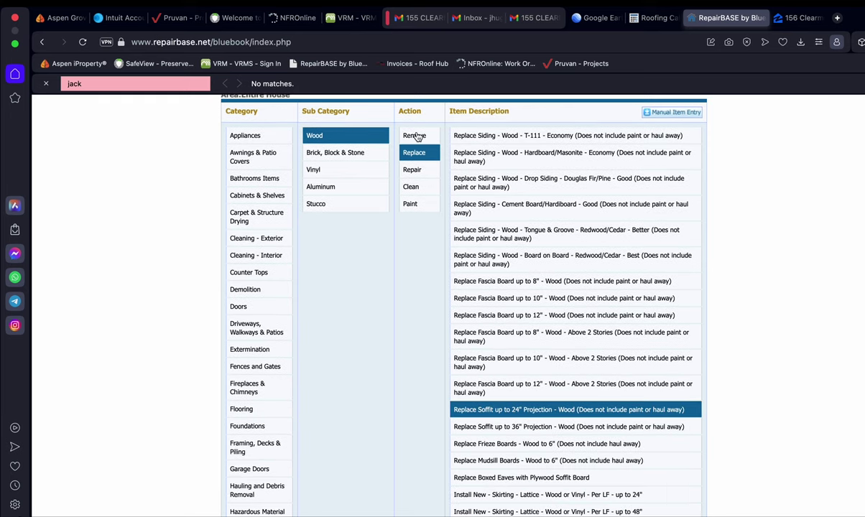
pyautogui.click(411, 170)
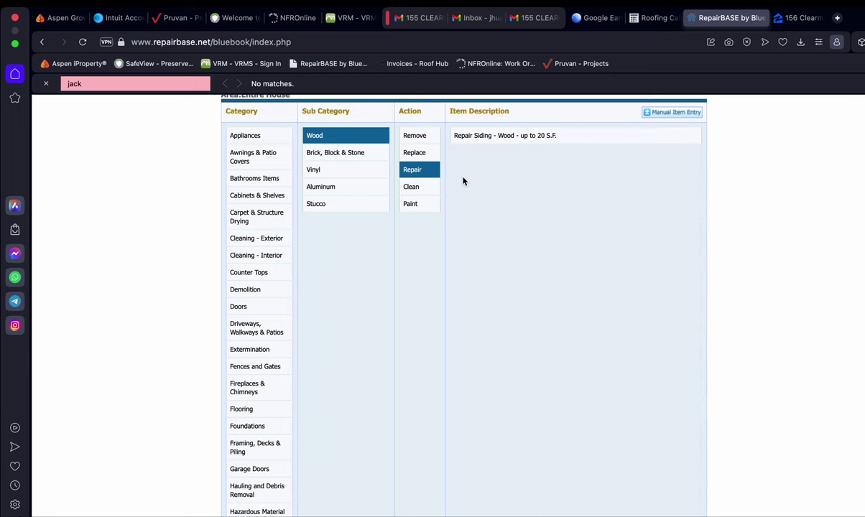
pyautogui.click(415, 152)
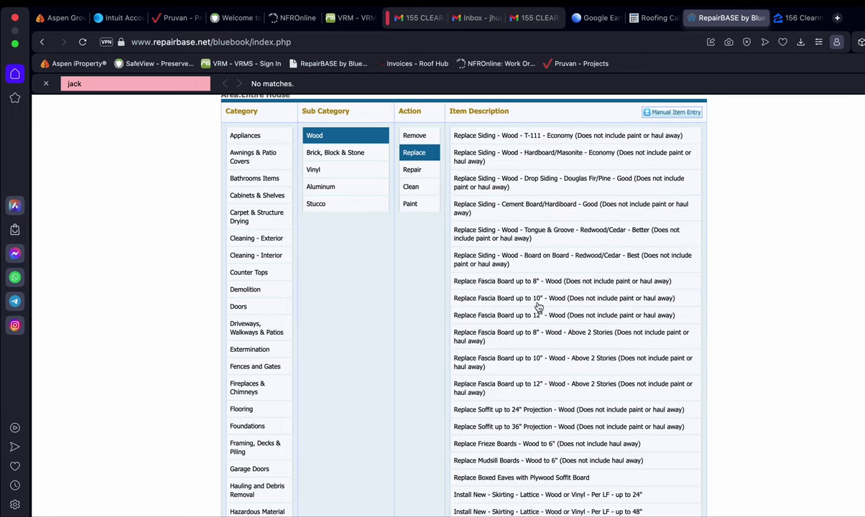
pyautogui.scroll(-3, 538, 307)
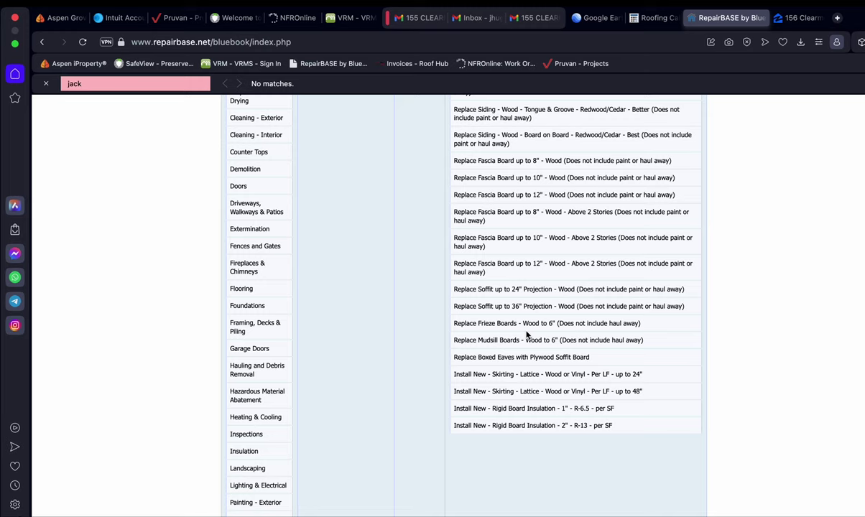
pyautogui.scroll(5, 527, 334)
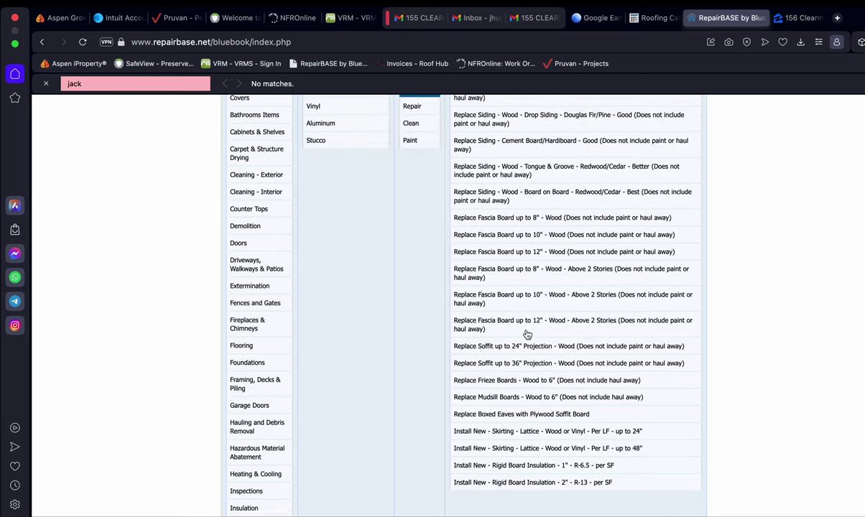
pyautogui.scroll(2, 527, 334)
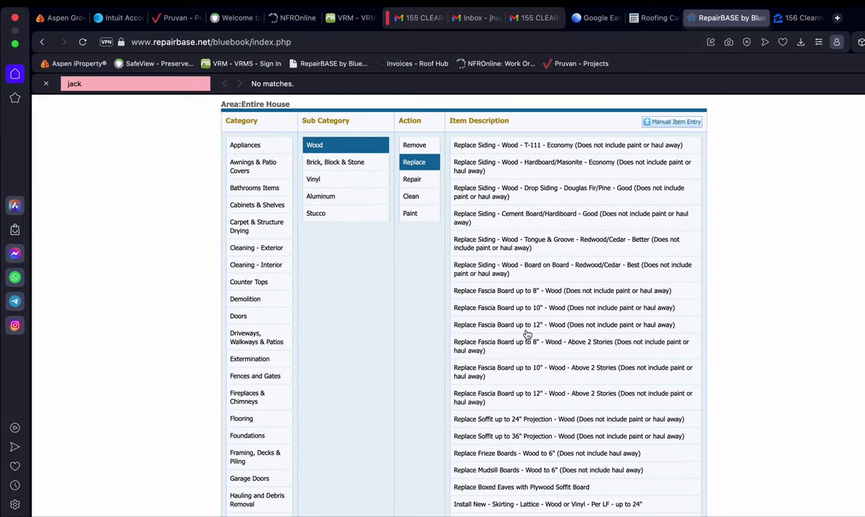
pyautogui.scroll(3, 527, 334)
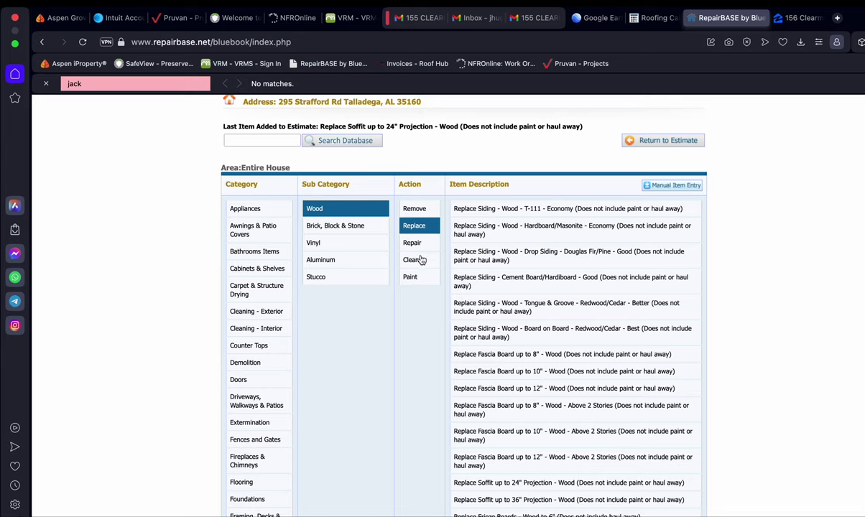
pyautogui.click(420, 250)
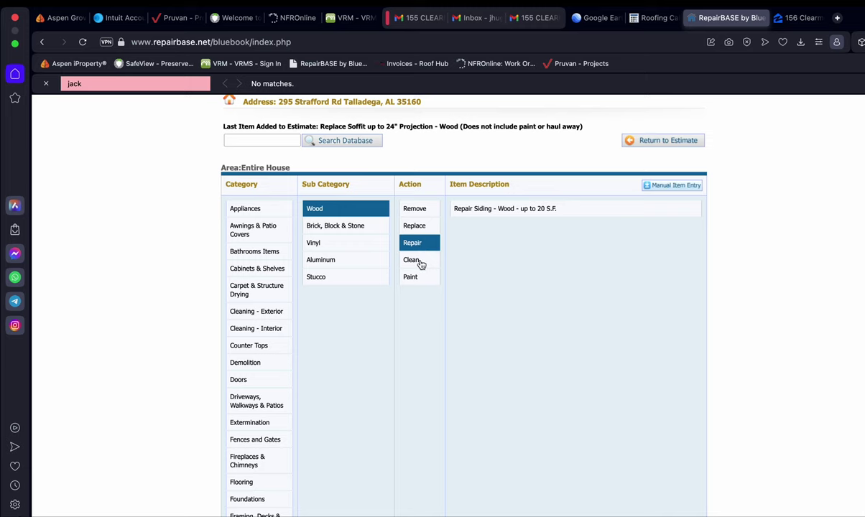
pyautogui.click(420, 227)
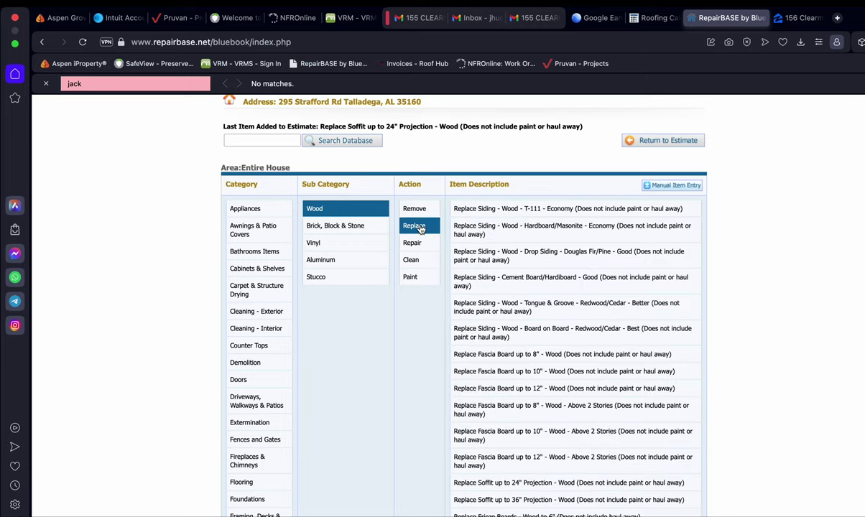
pyautogui.scroll(-3, 517, 229)
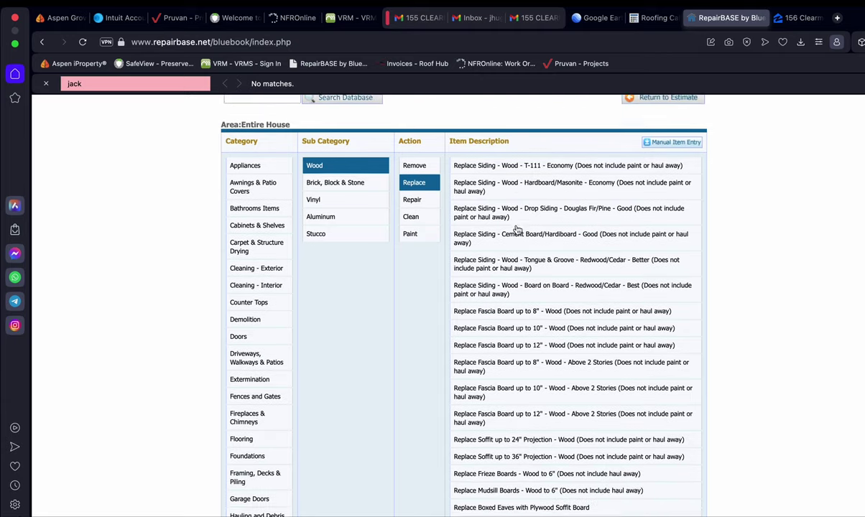
pyautogui.scroll(-1, 516, 229)
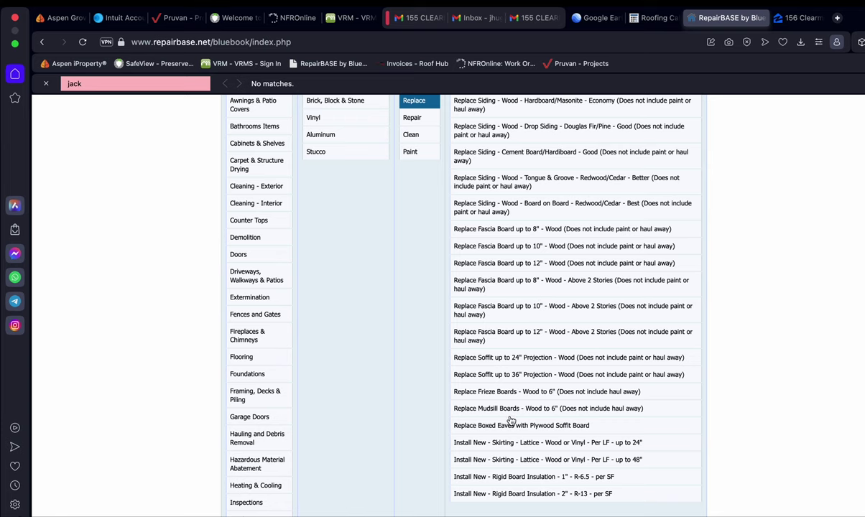
pyautogui.scroll(4, 510, 420)
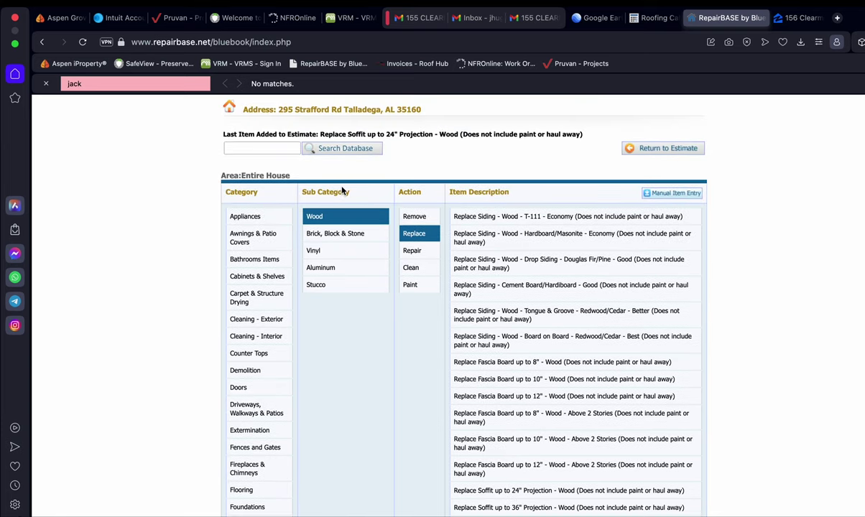
# Search the item database for "reattach", check the matches and exit the search
pyautogui.click(275, 148)
pyautogui.write('reattach')
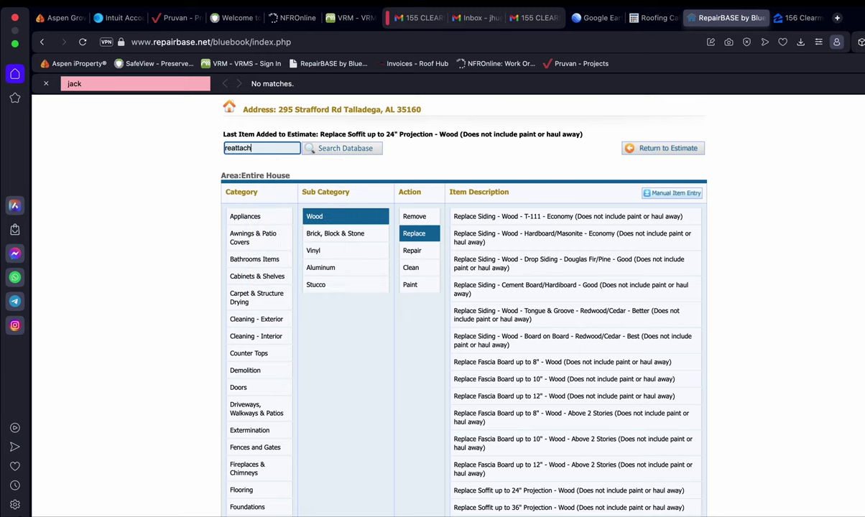
pyautogui.press('Return')
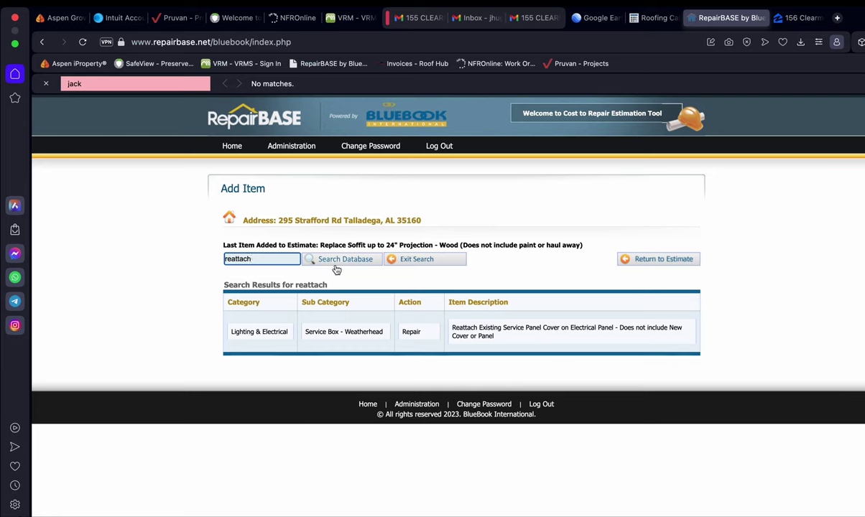
pyautogui.click(424, 259)
# Start another Replace Soffit up to 24" Projection - Wood item with a quantity of 30 LF
pyautogui.scroll(-8, 496, 302)
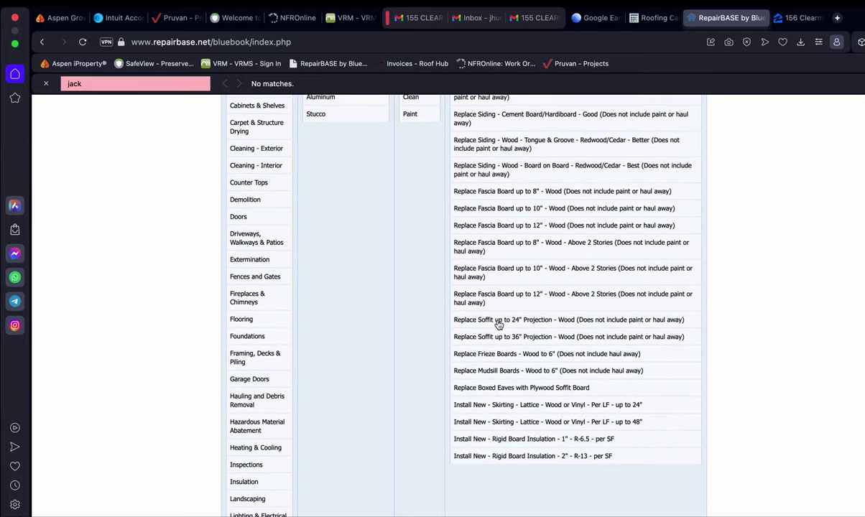
pyautogui.click(498, 325)
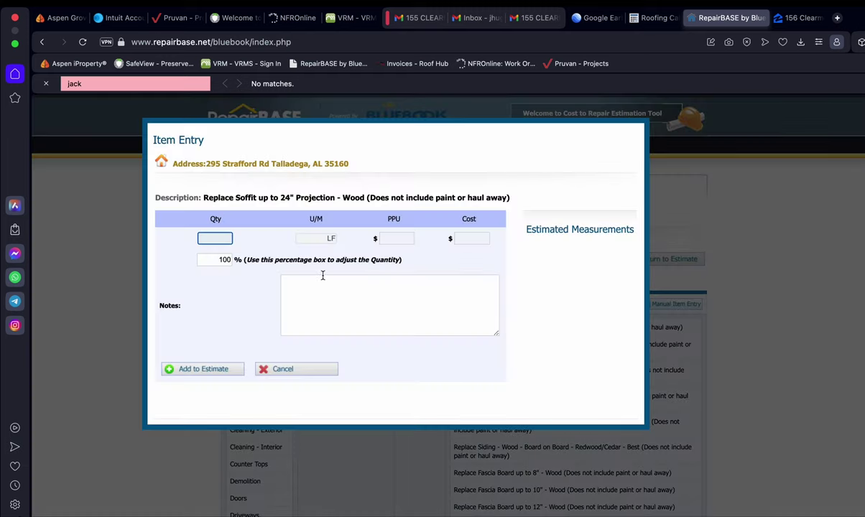
pyautogui.click(215, 238)
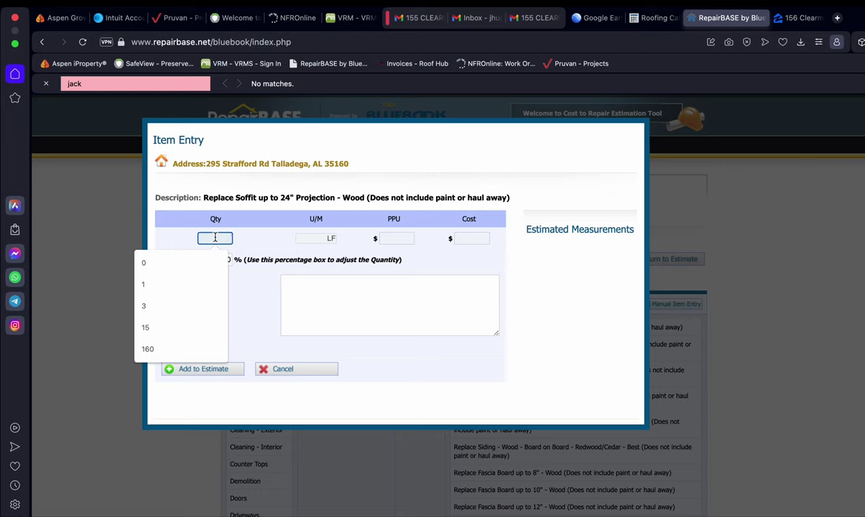
pyautogui.write('30')
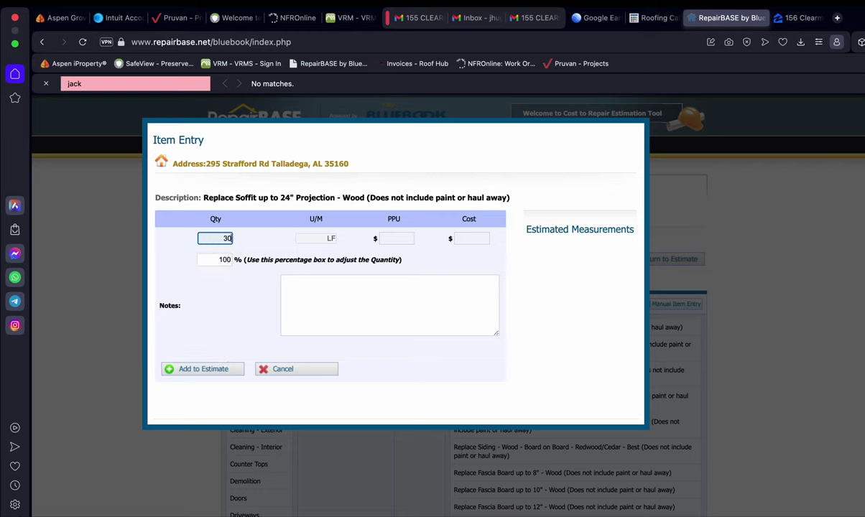
# Enter the second soffit item's note "Re attach 30LF of falling soffit surrounding home"
pyautogui.click(314, 302)
pyautogui.write('Re ')
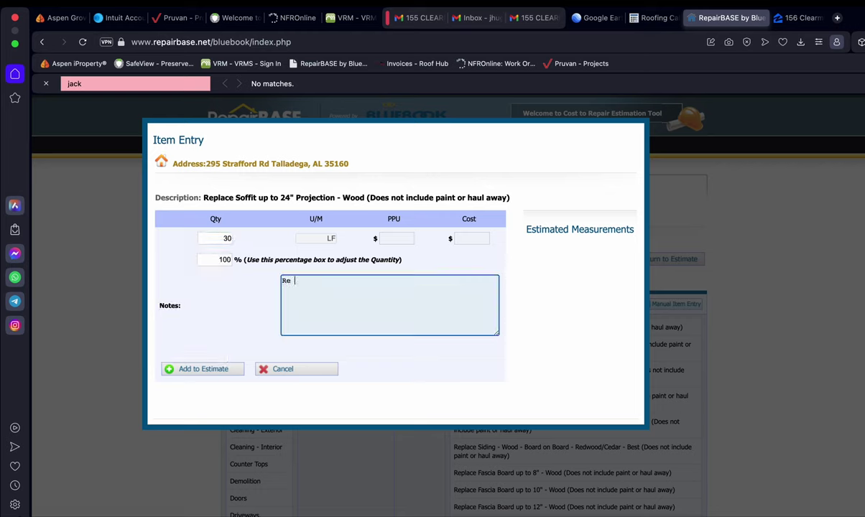
pyautogui.write('attach 30LF of falling so')
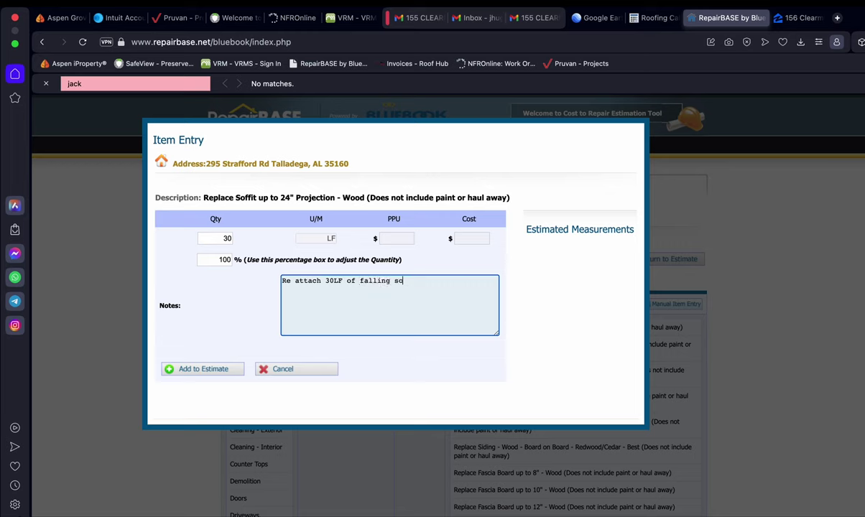
pyautogui.write('ffit surrounding home')
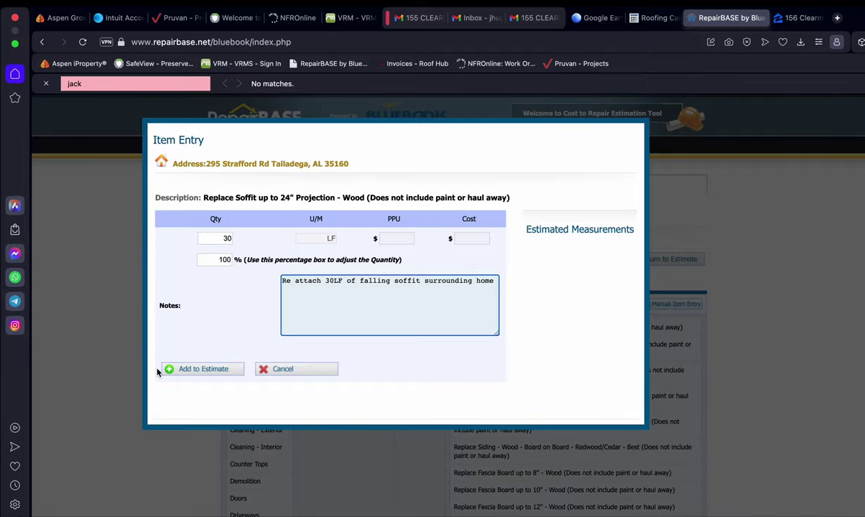
# Add the second Replace Soffit up to 24" Projection - Wood item to the estimate
pyautogui.click(200, 370)
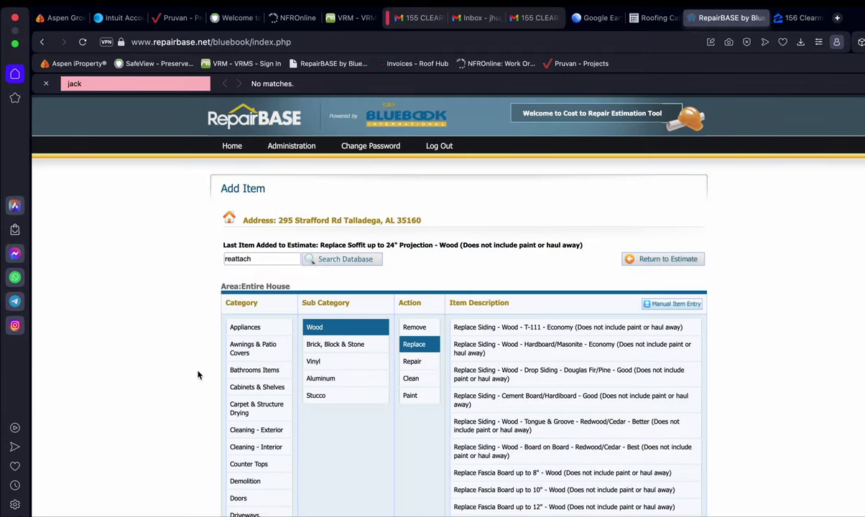
pyautogui.scroll(-3, 411, 387)
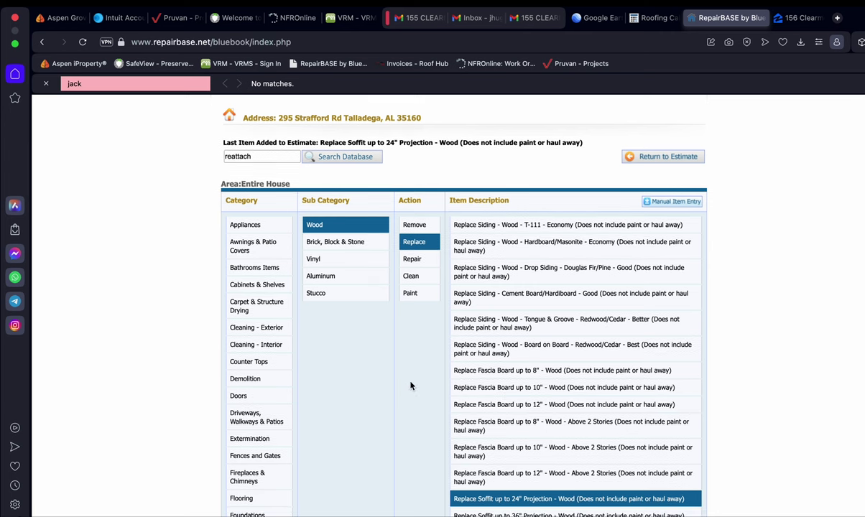
pyautogui.scroll(-13, 411, 387)
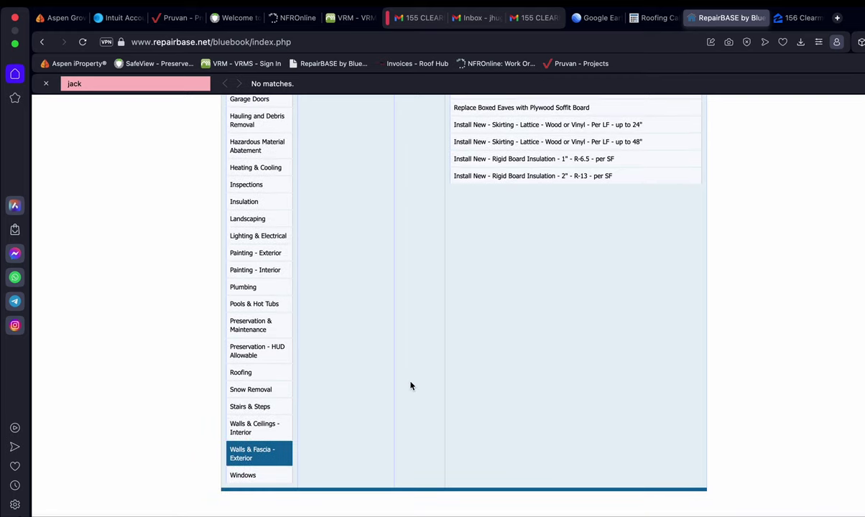
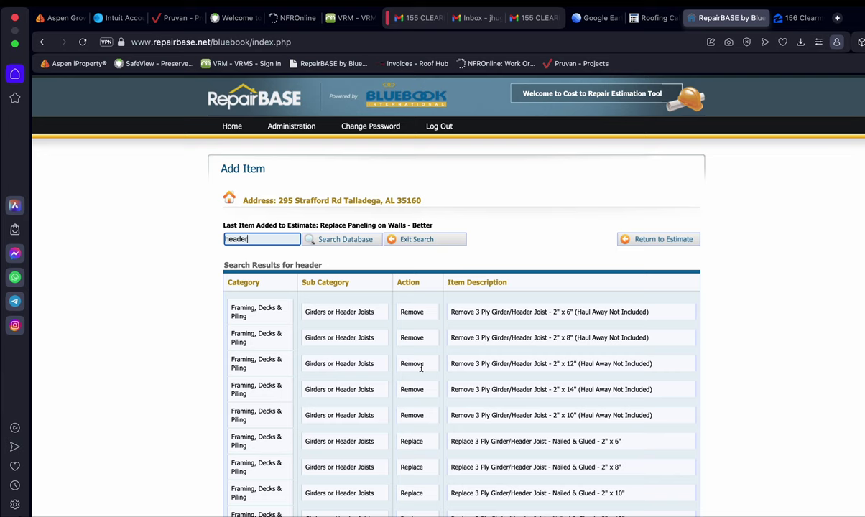
# From the header search results, start a Remove 3 Ply Girder/Header Joist - 2" x 10" item with a quantity of 30 LF
pyautogui.scroll(-1, 421, 368)
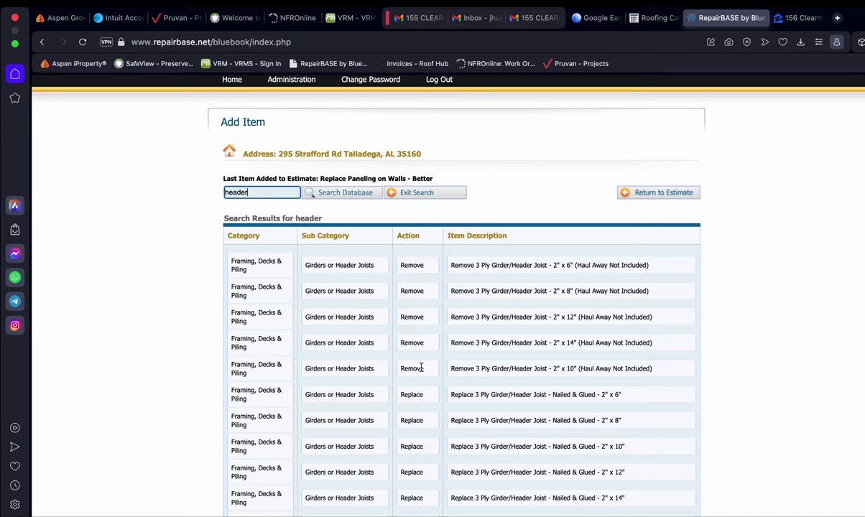
pyautogui.scroll(-5, 472, 376)
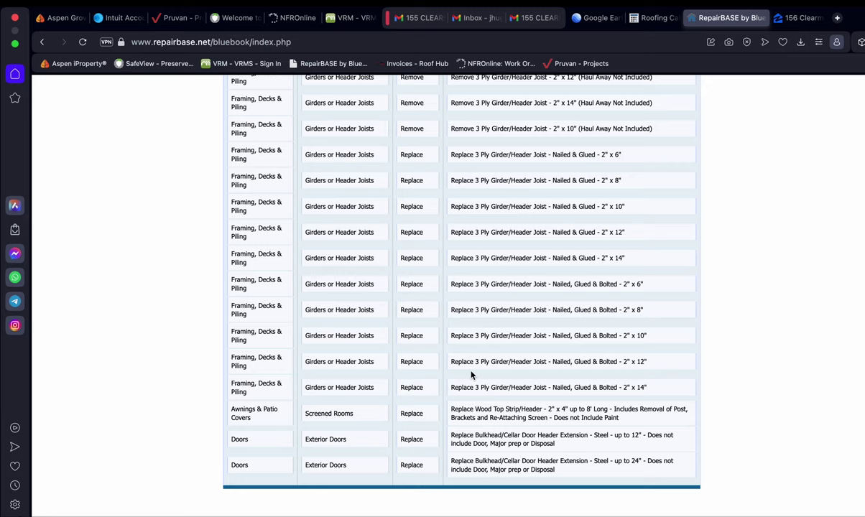
pyautogui.scroll(5, 472, 374)
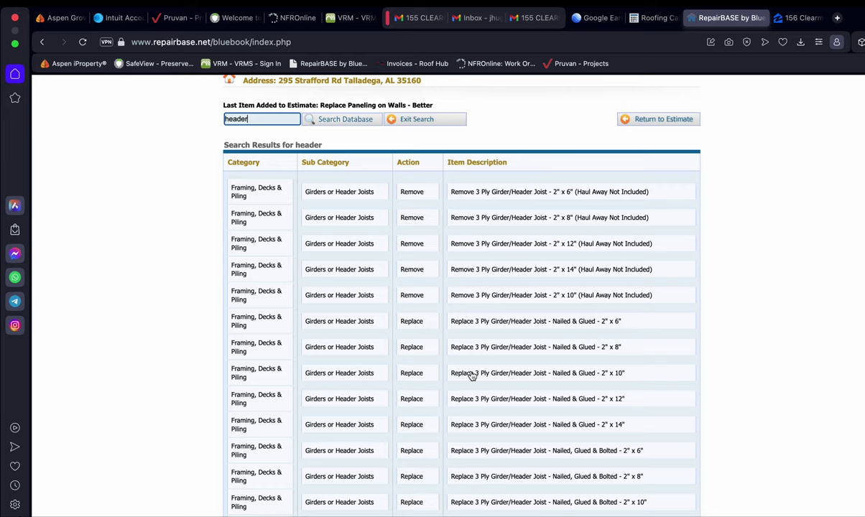
pyautogui.click(526, 296)
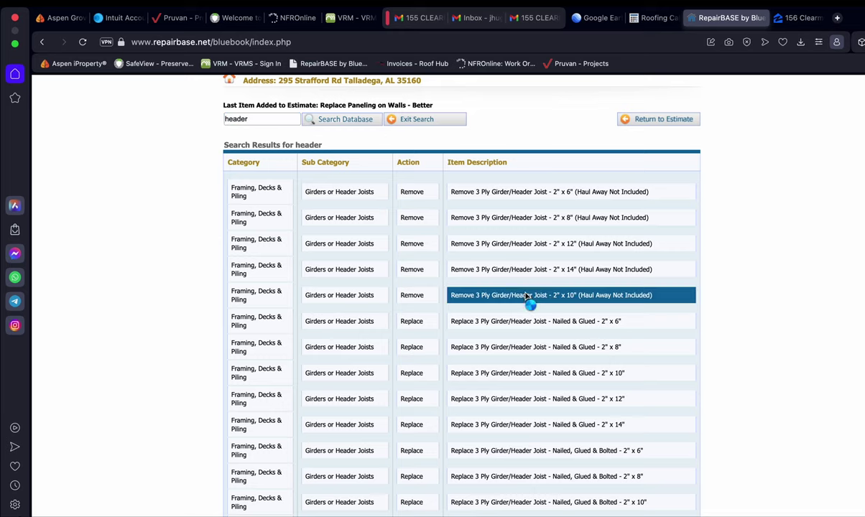
pyautogui.scroll(3, 453, 223)
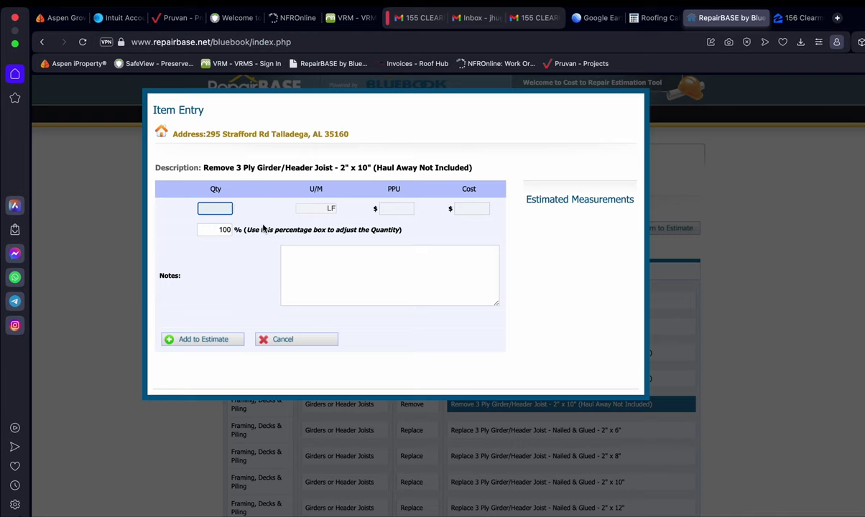
pyautogui.click(229, 209)
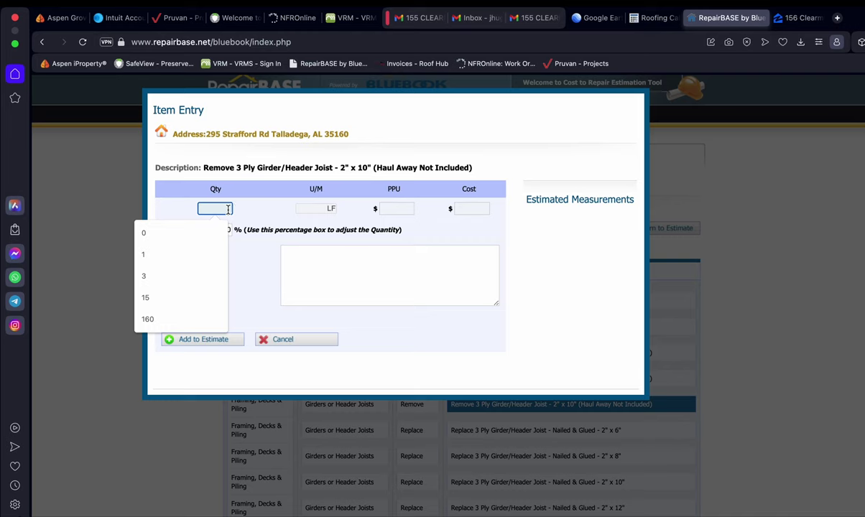
pyautogui.write('30')
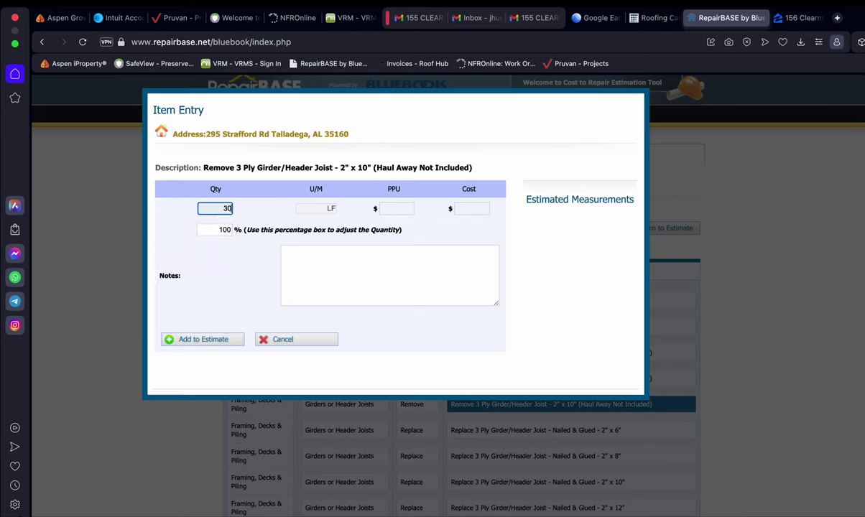
# Enter the item's note "Remove 30LF of headers throughout all doors and window in home where termite damage"
pyautogui.click(363, 273)
pyautogui.write('Remove ')
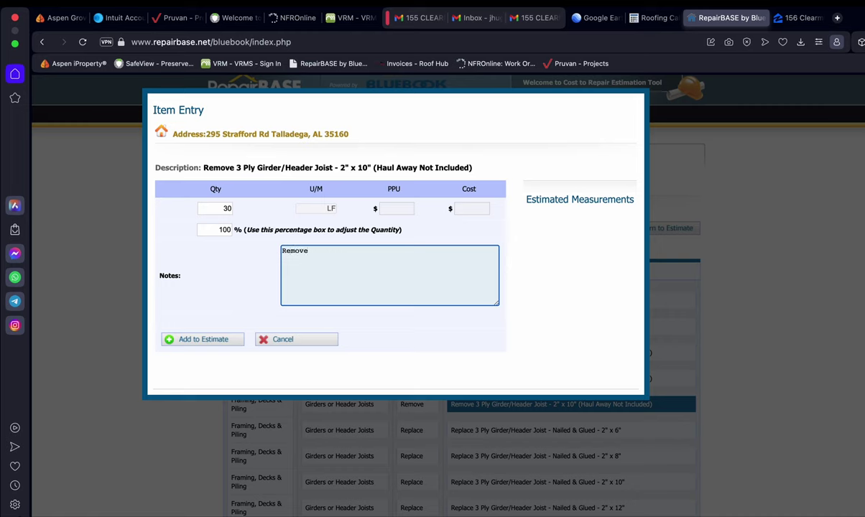
pyautogui.write('30LF og')
pyautogui.press('BackSpace')
pyautogui.press('BackSpace')
pyautogui.write('f headers thro')
pyautogui.press('BackSpace')
pyautogui.write('oughout ')
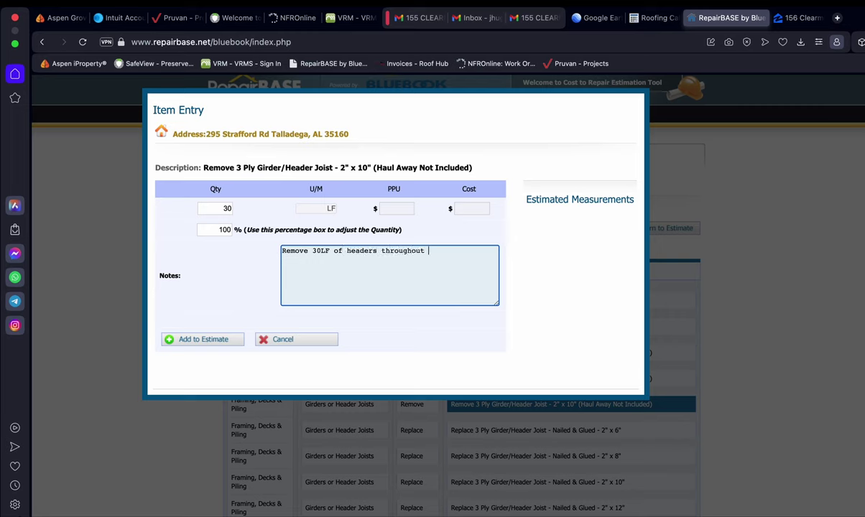
pyautogui.write('all door ')
pyautogui.write(' and window in home ')
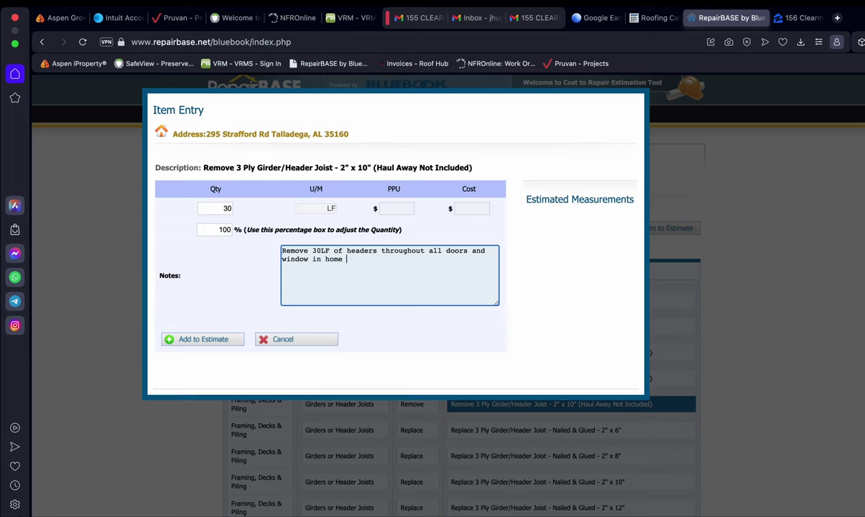
pyautogui.write('where termite damage')
# Copy the full header removal note and add the item to the estimate
pyautogui.moveTo(442, 261); pyautogui.dragTo(371, 256)
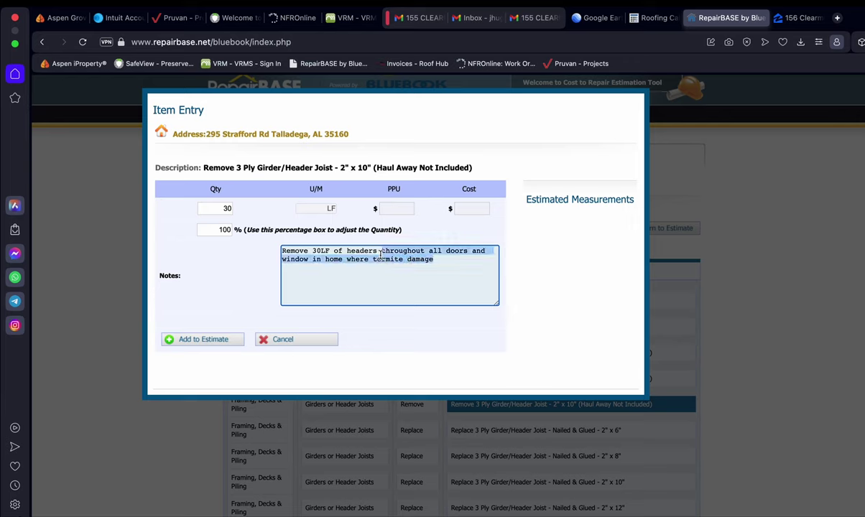
pyautogui.click(350, 240)
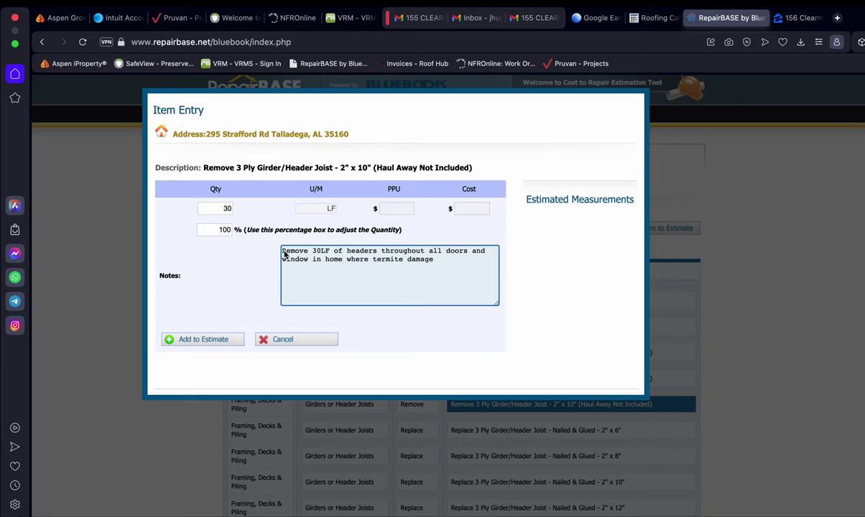
pyautogui.moveTo(283, 255); pyautogui.dragTo(454, 267)
pyautogui.press('super+c')
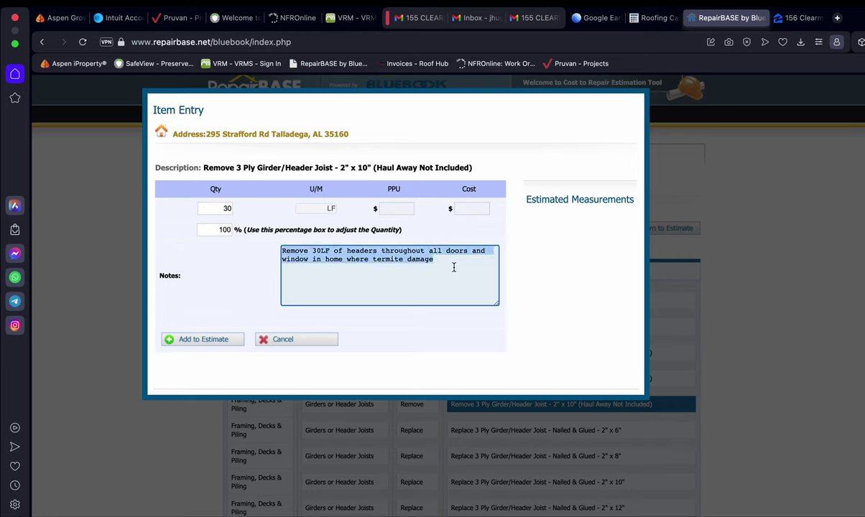
pyautogui.click(208, 340)
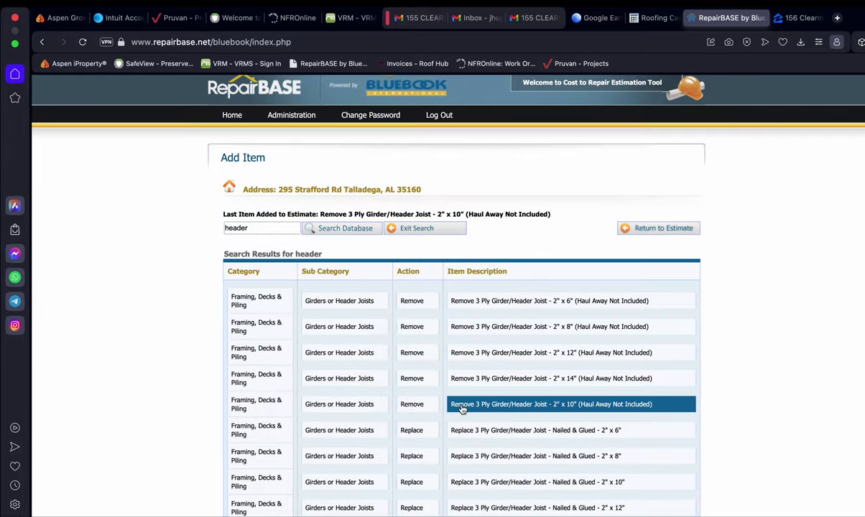
# Start a Replace 3 Ply Girder/Header Joist - Nailed, Glued & Bolted - 2" x 10" item with the copied note and a quantity of 30 LF
pyautogui.scroll(-5, 429, 359)
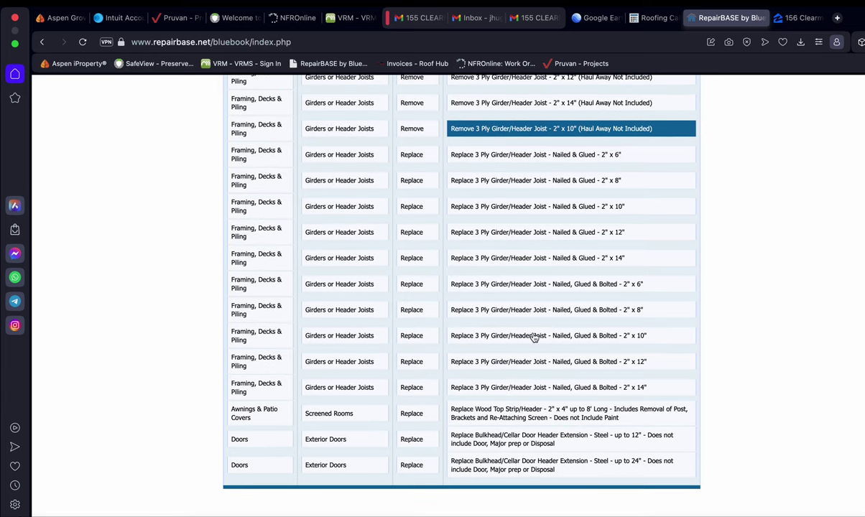
pyautogui.click(504, 335)
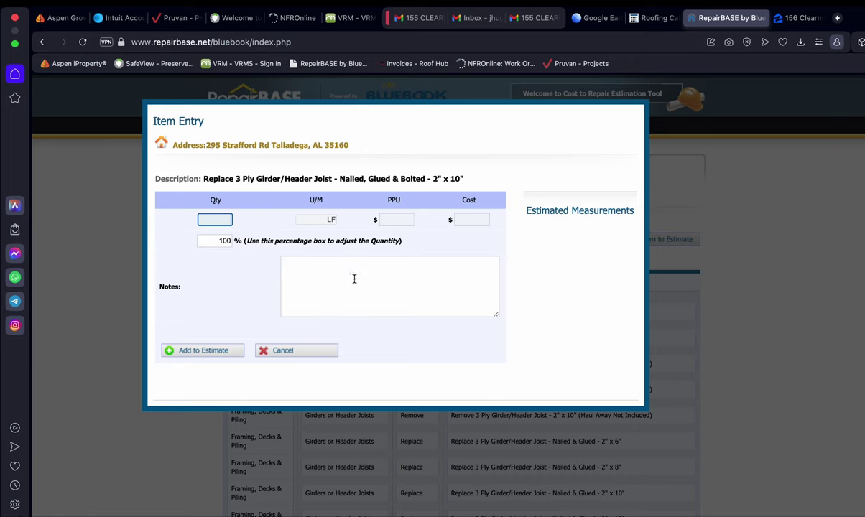
pyautogui.click(354, 279)
pyautogui.press('super+v')
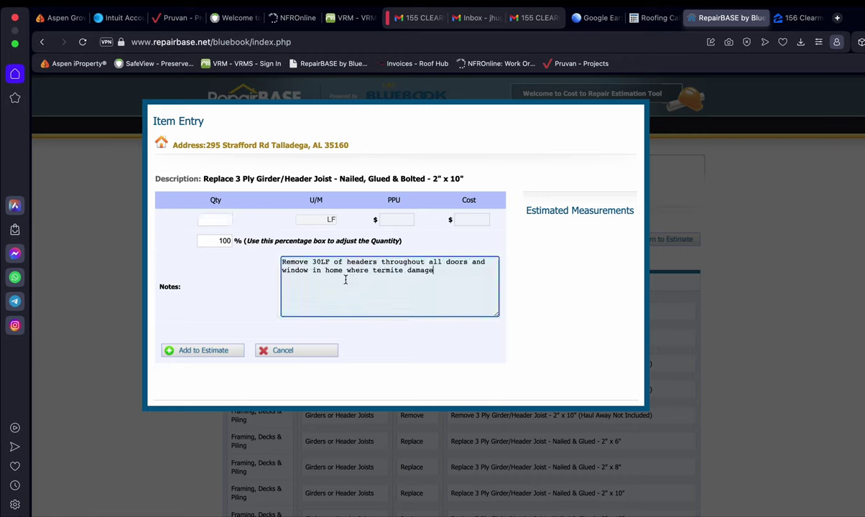
pyautogui.click(229, 219)
pyautogui.click(229, 219)
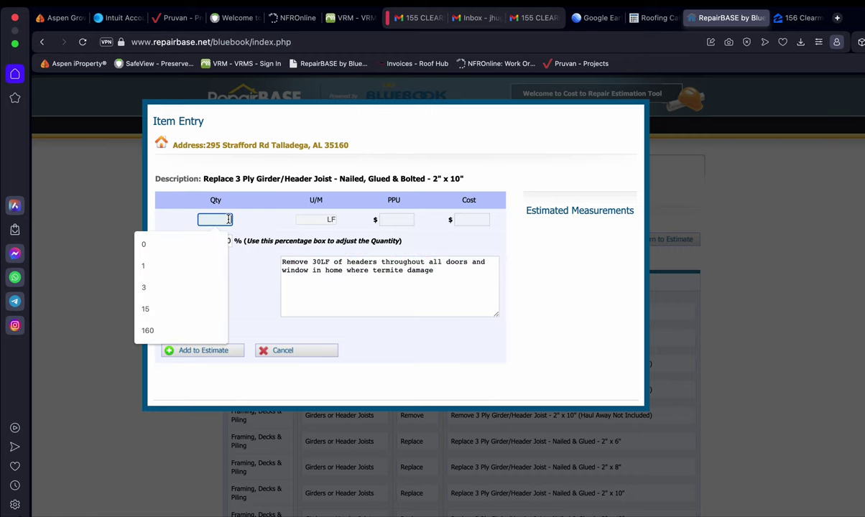
pyautogui.write('30')
# Change the note's first word to "Replace" and add the header replacement item to the estimate
pyautogui.click(303, 261)
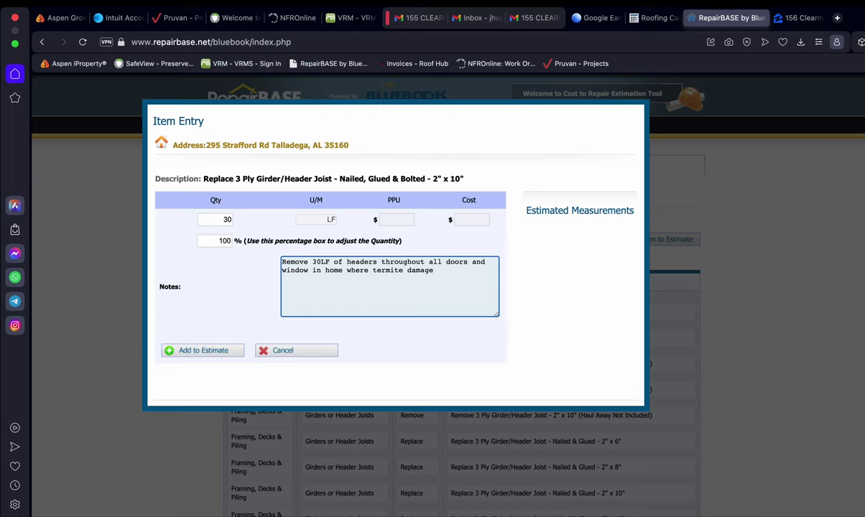
pyautogui.press('BackSpace')
pyautogui.press('BackSpace')
pyautogui.press('BackSpace')
pyautogui.press('BackSpace')
pyautogui.press('BackSpace')
pyautogui.press('BackSpace')
pyautogui.write('Repla')
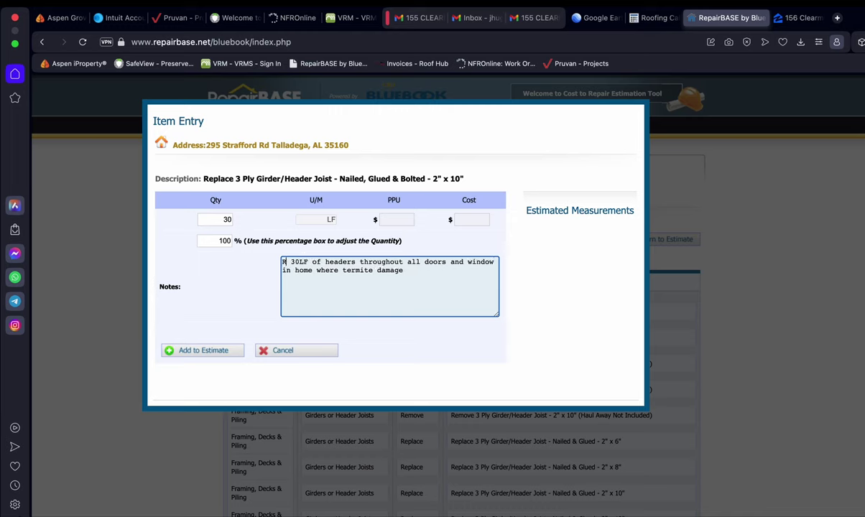
pyautogui.write('ce')
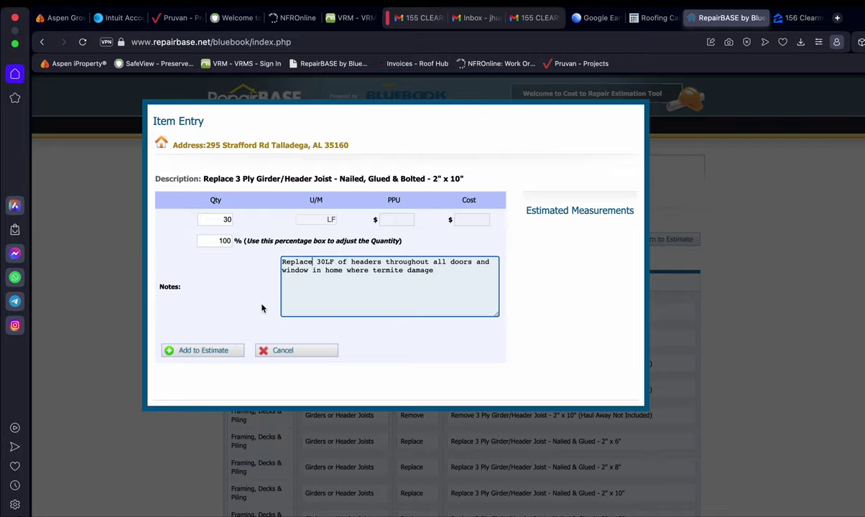
pyautogui.click(229, 354)
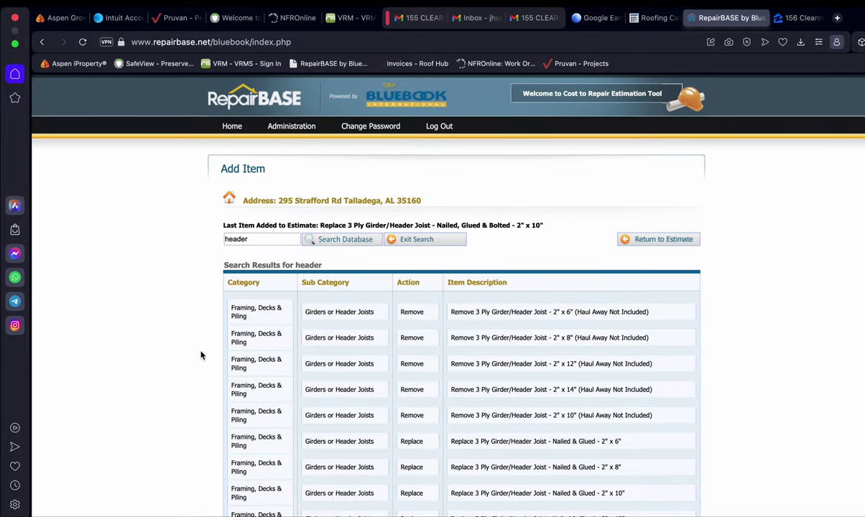
# Check the remaining header search results and return to the property estimate
pyautogui.scroll(-5, 460, 395)
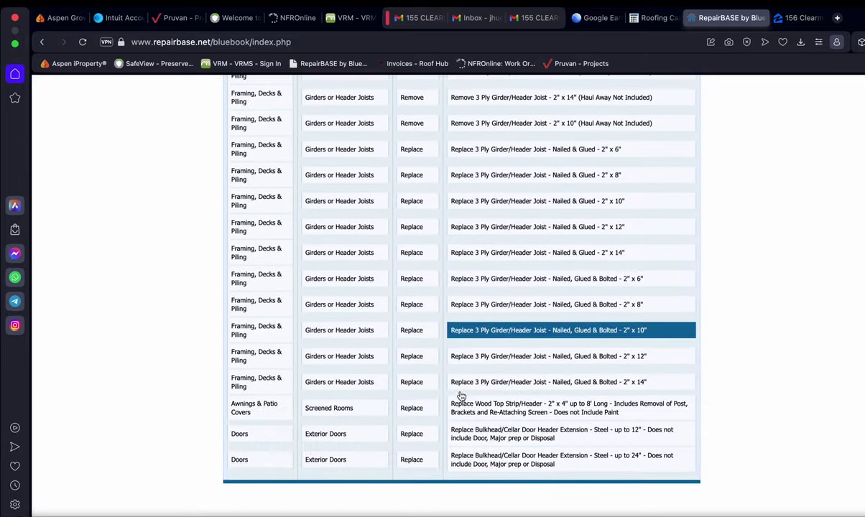
pyautogui.scroll(5, 461, 394)
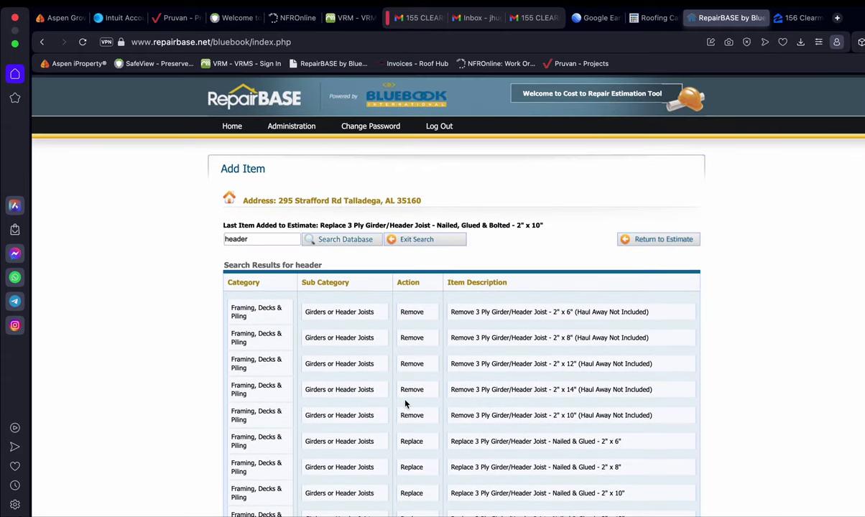
pyautogui.scroll(-3, 255, 385)
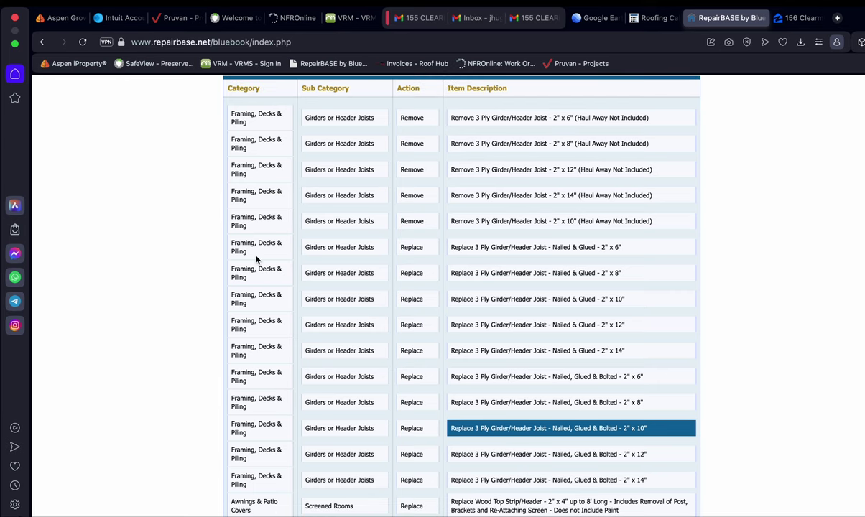
pyautogui.scroll(3, 256, 259)
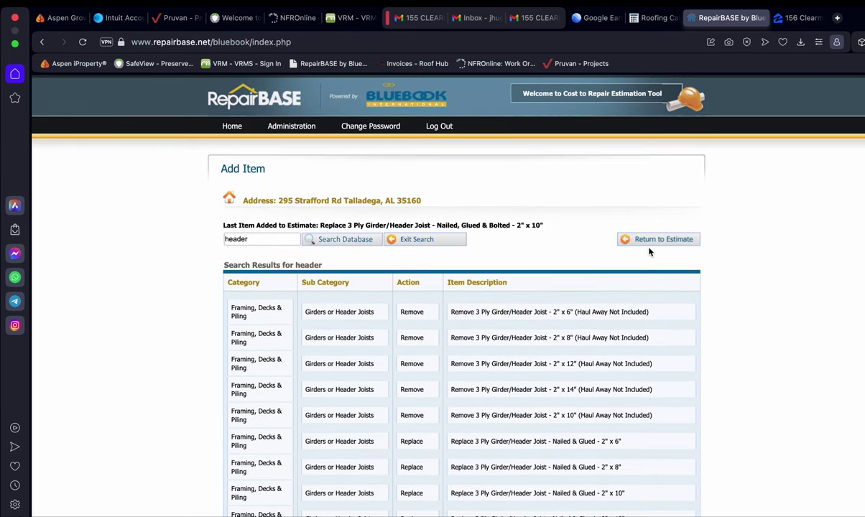
pyautogui.click(650, 245)
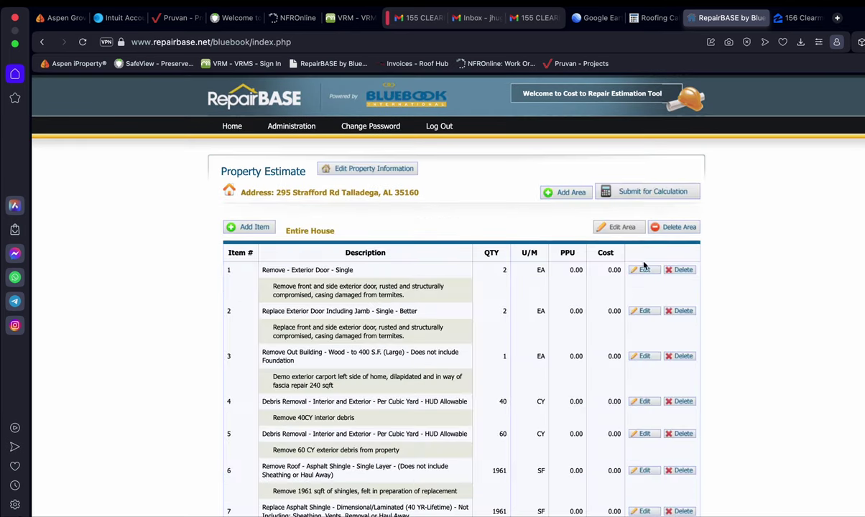
# Begin a new item for the Entire House area and list the Landscaping vine removal items
pyautogui.click(249, 230)
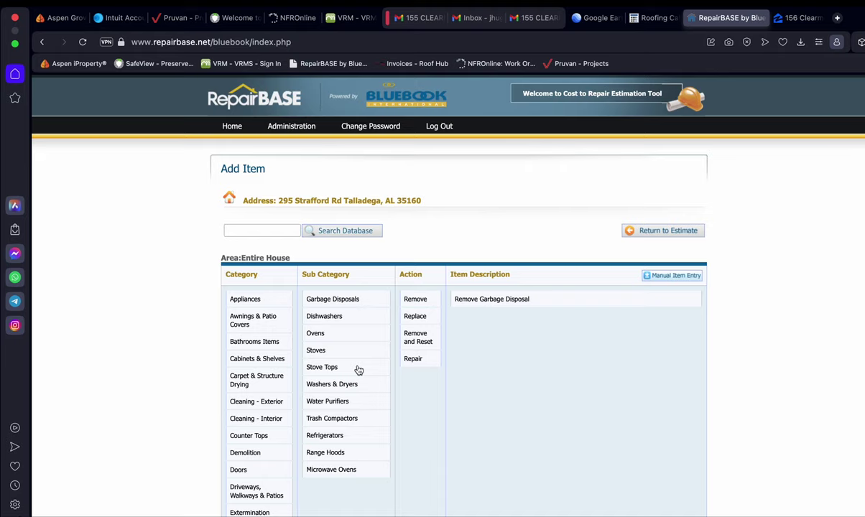
pyautogui.scroll(-6, 274, 348)
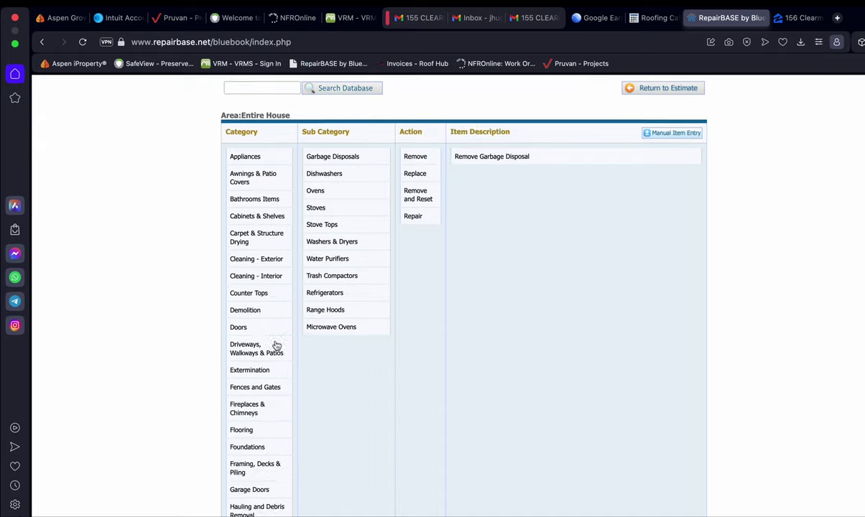
pyautogui.scroll(-1, 276, 346)
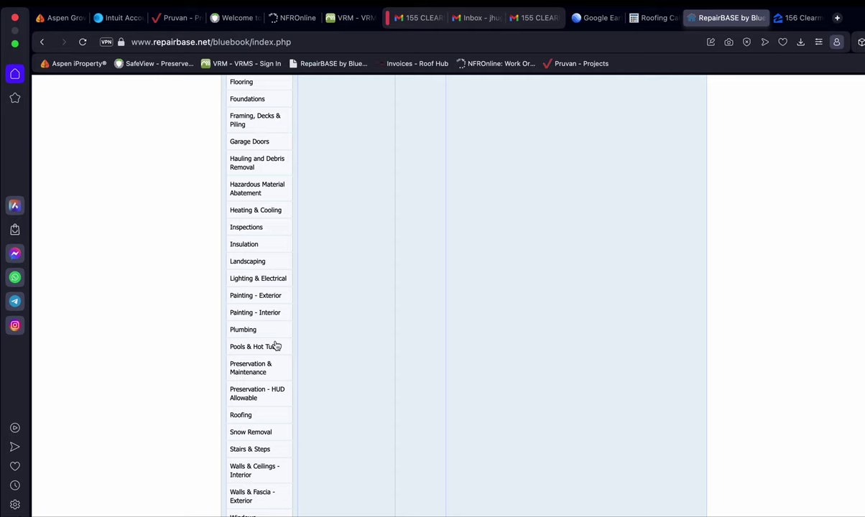
pyautogui.click(263, 263)
pyautogui.scroll(5, 402, 315)
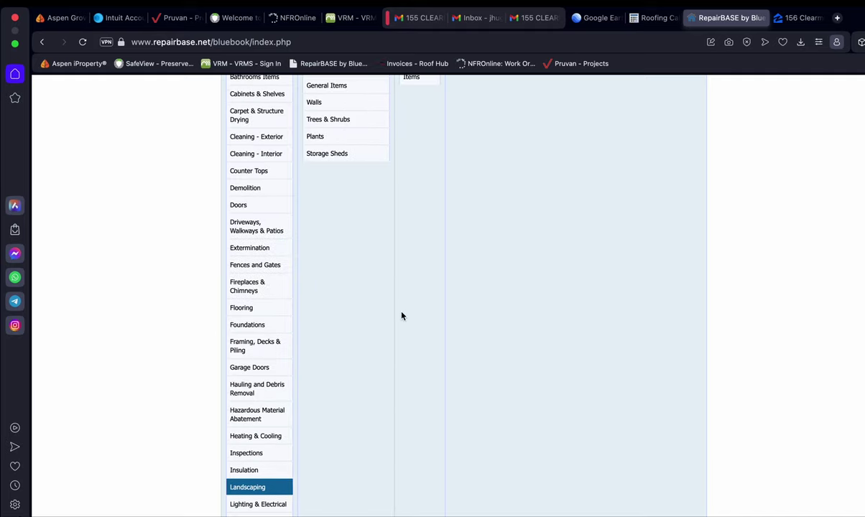
pyautogui.scroll(4, 401, 315)
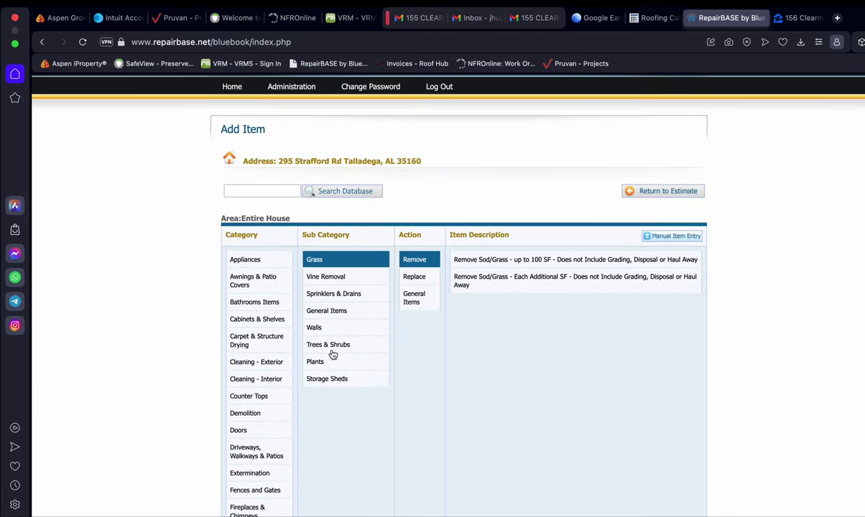
pyautogui.click(330, 277)
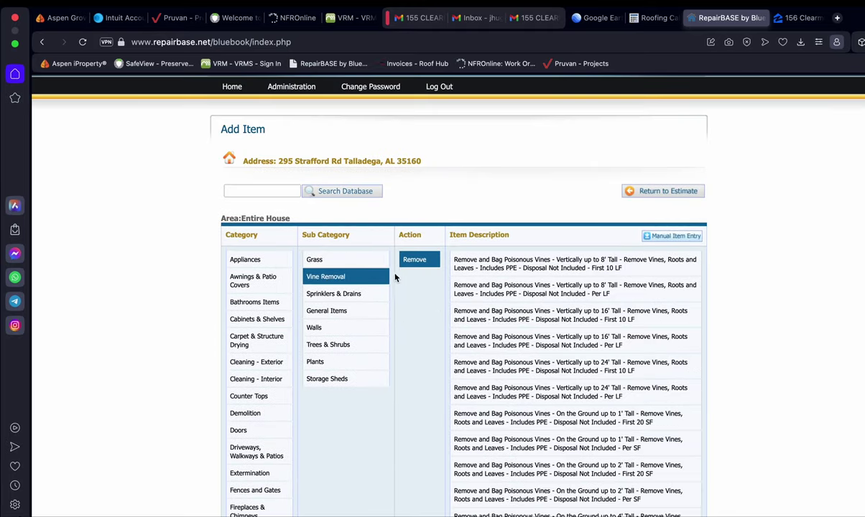
pyautogui.scroll(-10, 510, 290)
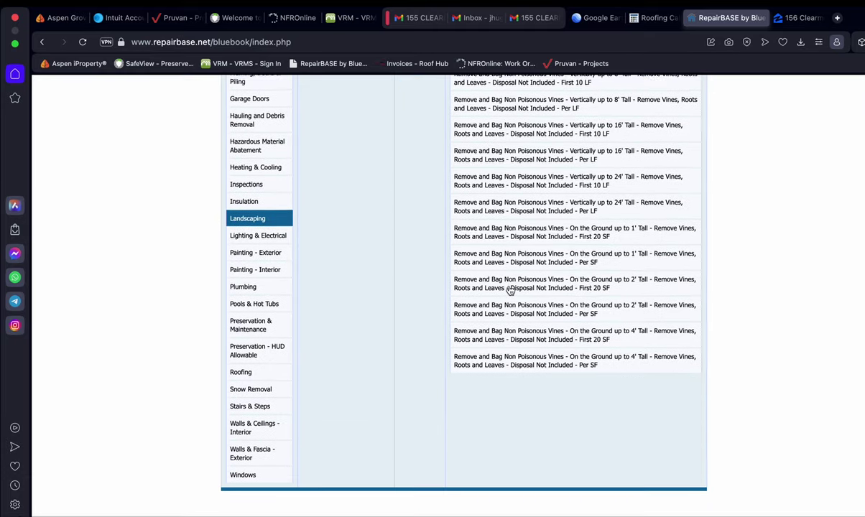
pyautogui.scroll(5, 510, 290)
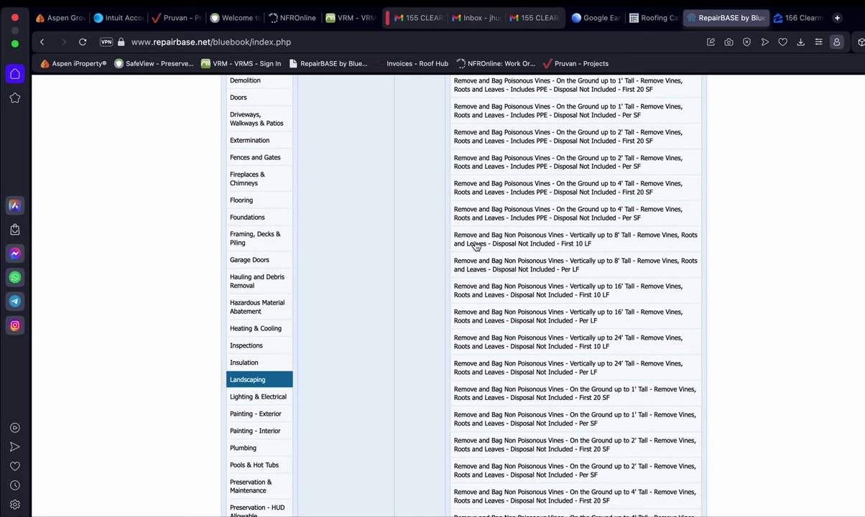
# Add Remove and Bag Non Poisonous Vines - Vertically up to 8' Tall - First 10 LF with the note "Remove 10LF vines from exterior of home"
pyautogui.click(533, 247)
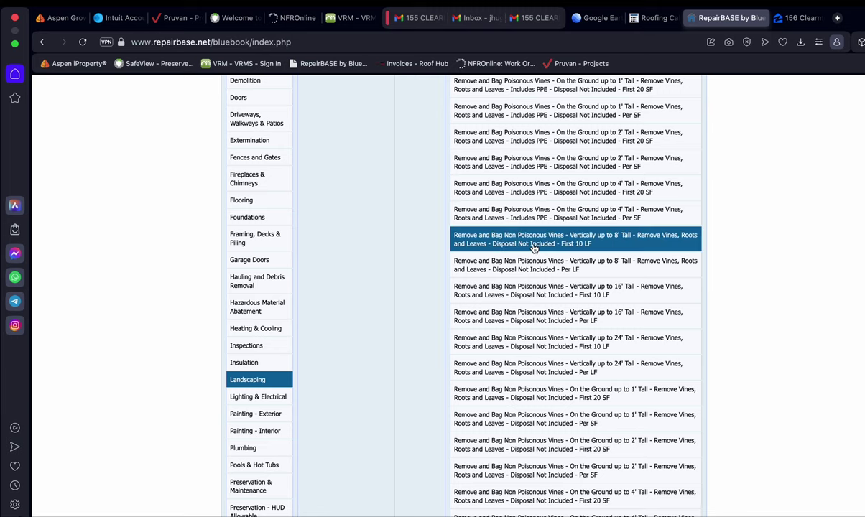
pyautogui.click(533, 248)
pyautogui.click(323, 288)
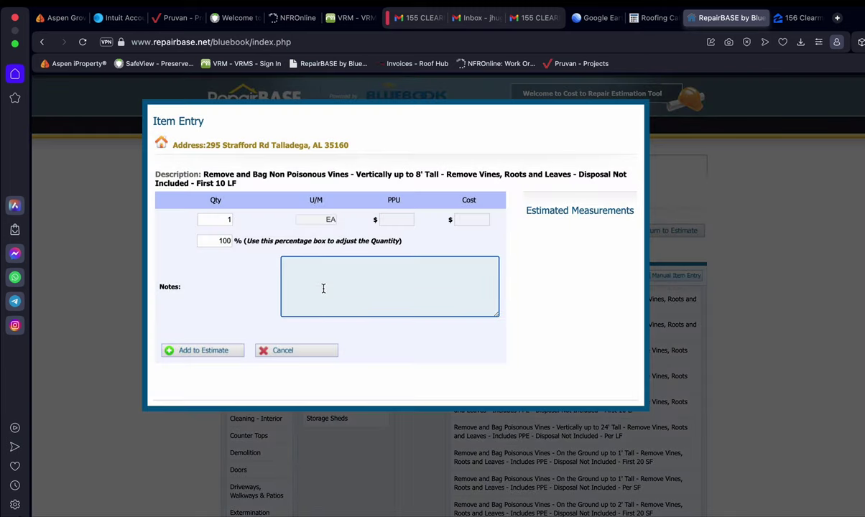
pyautogui.write('Remove 10LF vines from ')
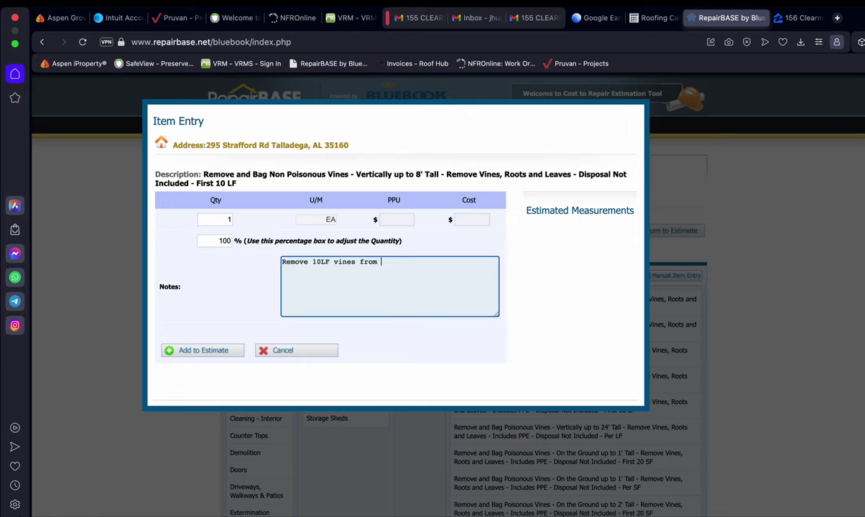
pyautogui.write('exterior of home')
pyautogui.click(208, 354)
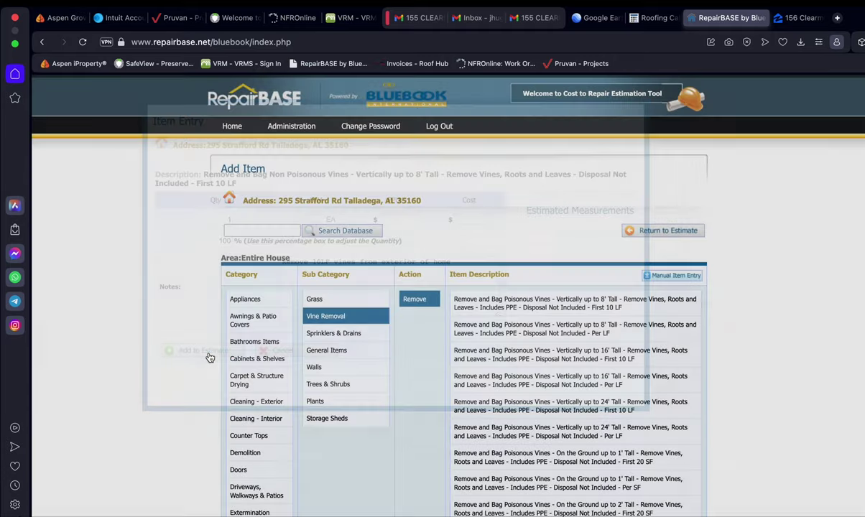
# Switch to the Attachment(s) 2 photo folder in Finder and examine the kitchen, living area, ceiling and roof inspection photos for remaining repairs
pyautogui.scroll(-5, 401, 359)
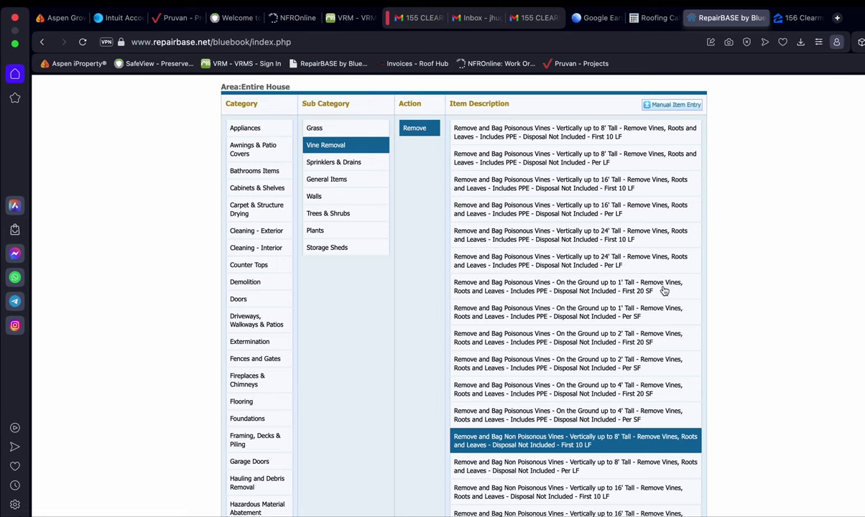
pyautogui.hotkey('ctrl', 'Up')
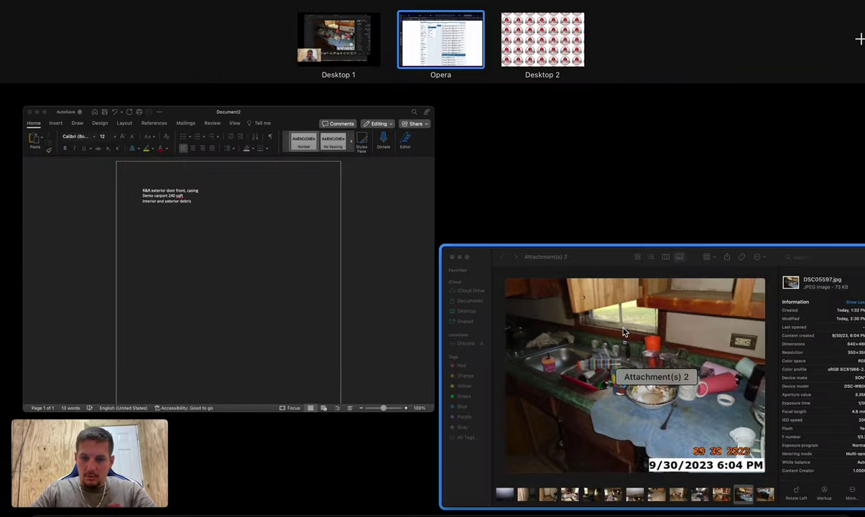
pyautogui.click(324, 481)
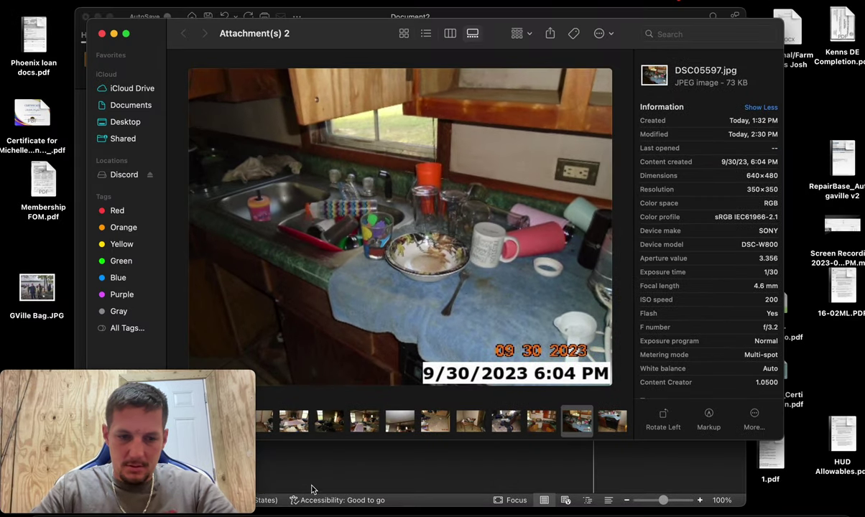
pyautogui.press('Left')
pyautogui.press('Left')
pyautogui.press('Left')
pyautogui.press('Left')
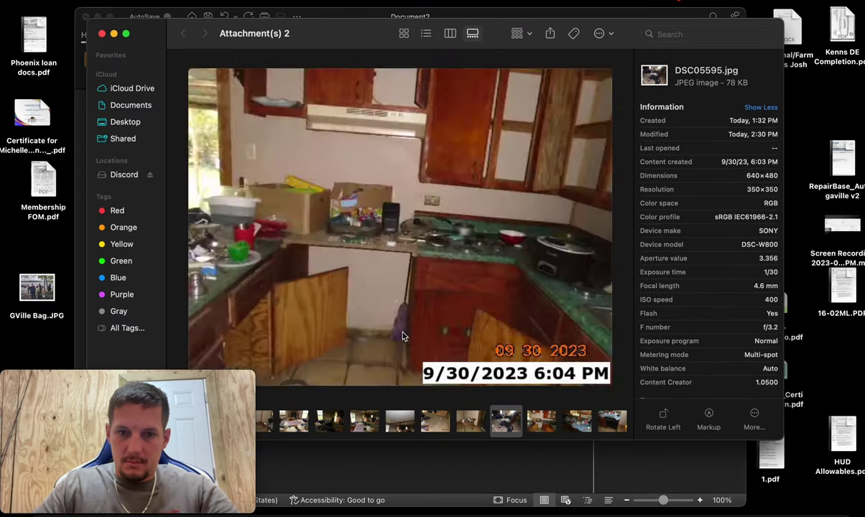
pyautogui.press('Right')
pyautogui.press('Left')
pyautogui.press('Left')
pyautogui.press('Left')
pyautogui.press('Left')
pyautogui.press('Left')
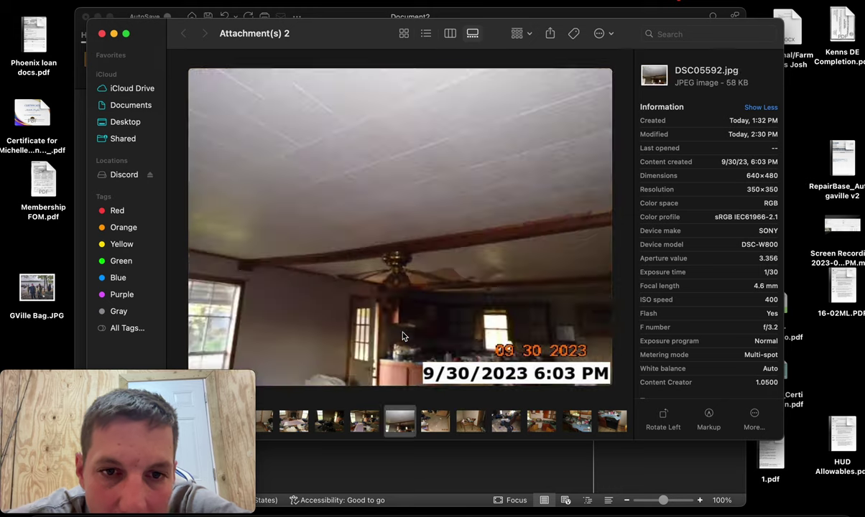
pyautogui.press('Right')
pyautogui.press('Left')
pyautogui.press('Right')
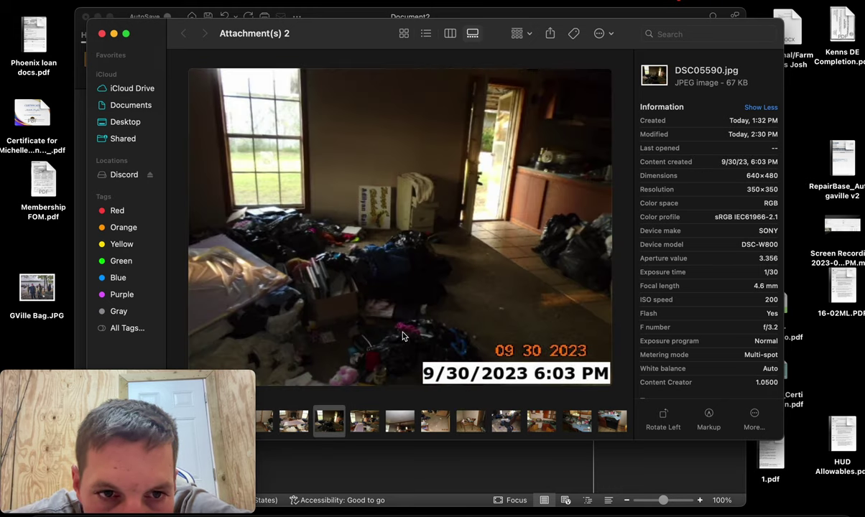
pyautogui.press('Left')
pyautogui.press('Left')
pyautogui.press('Left')
pyautogui.press('Left')
pyautogui.press('Left')
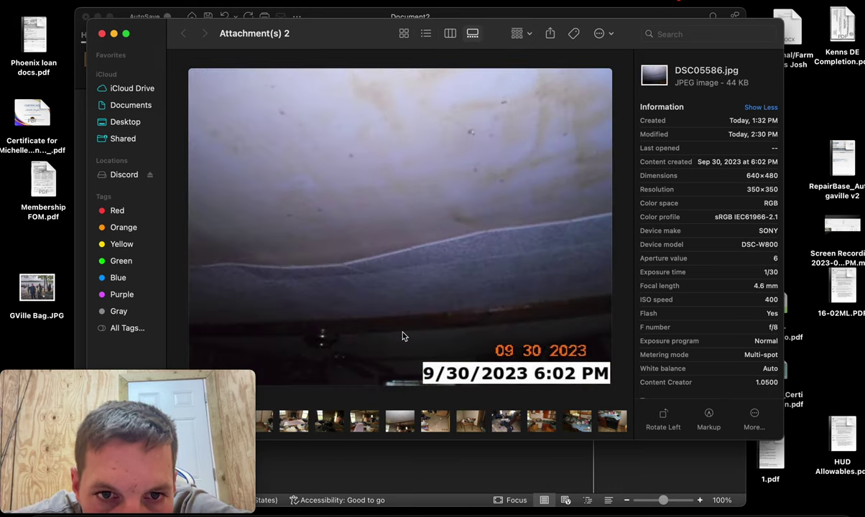
pyautogui.press('Left')
pyautogui.press('Left')
pyautogui.press('Left')
pyautogui.press('Left')
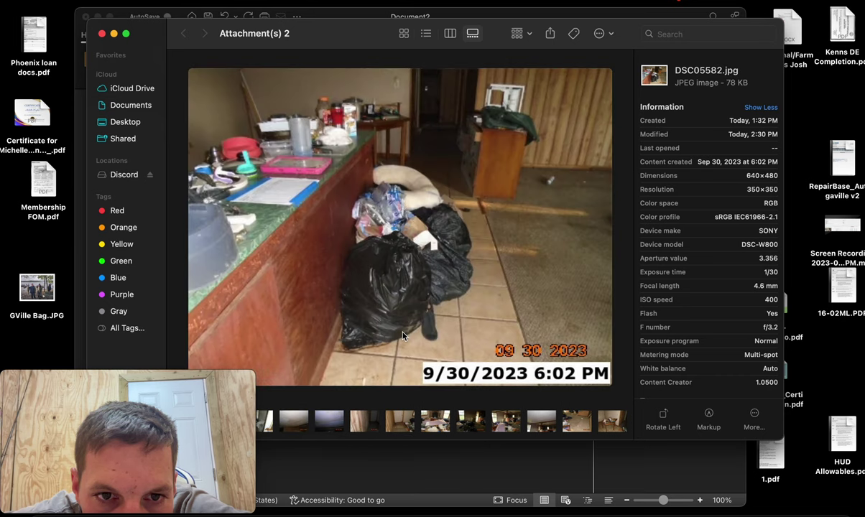
pyautogui.press('Left')
pyautogui.press('Left')
pyautogui.press('Left')
pyautogui.press('Left')
pyautogui.press('Left')
pyautogui.press('Left')
pyautogui.press('Left')
pyautogui.press('Left')
pyautogui.press('Left')
pyautogui.press('Left')
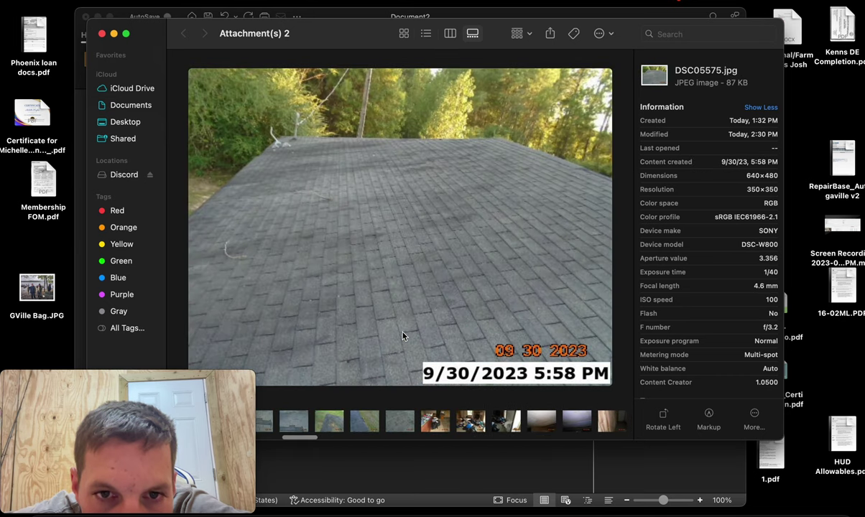
pyautogui.press('Left')
pyautogui.press('Left')
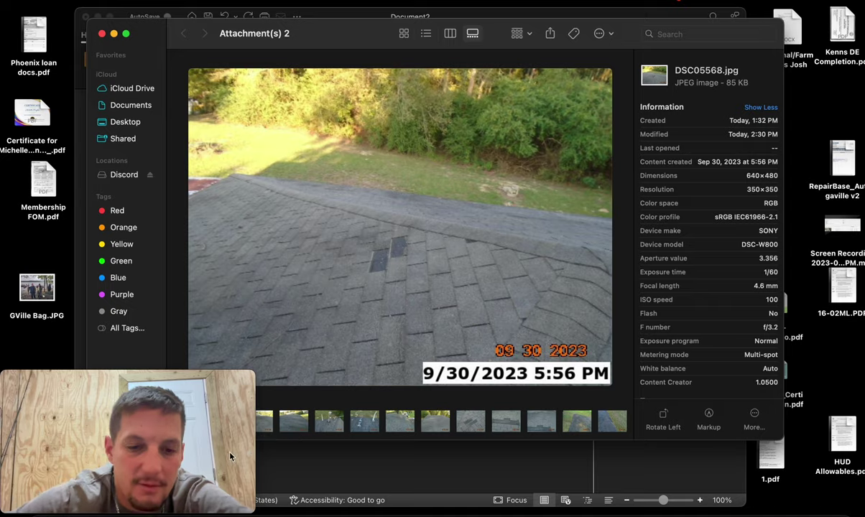
# Switch back to RepairBASE and list the Molding & Trim removal items under Walls & Ceilings - Interior
pyautogui.click(112, 510)
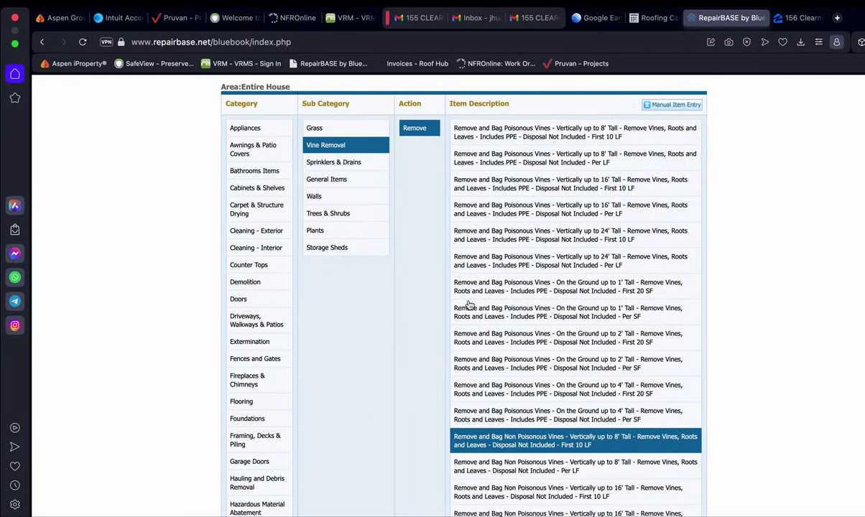
pyautogui.scroll(-3, 267, 309)
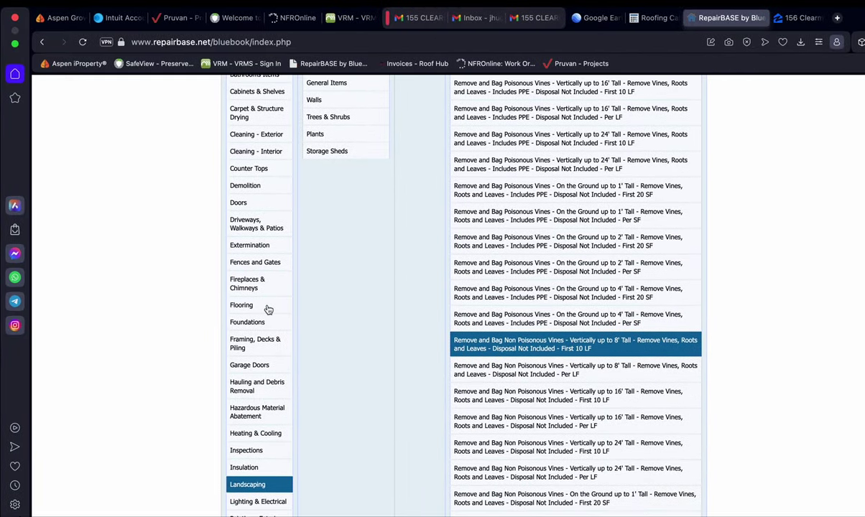
pyautogui.scroll(5, 267, 309)
pyautogui.scroll(-3, 267, 309)
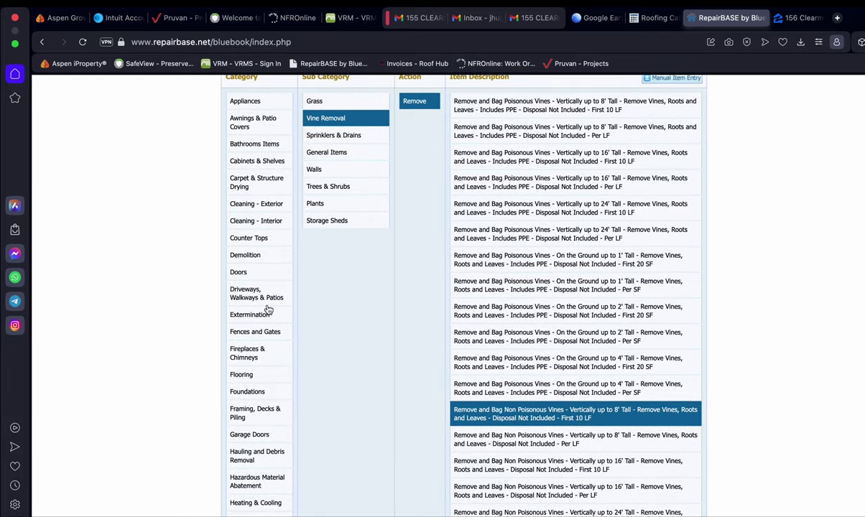
pyautogui.scroll(-4, 276, 267)
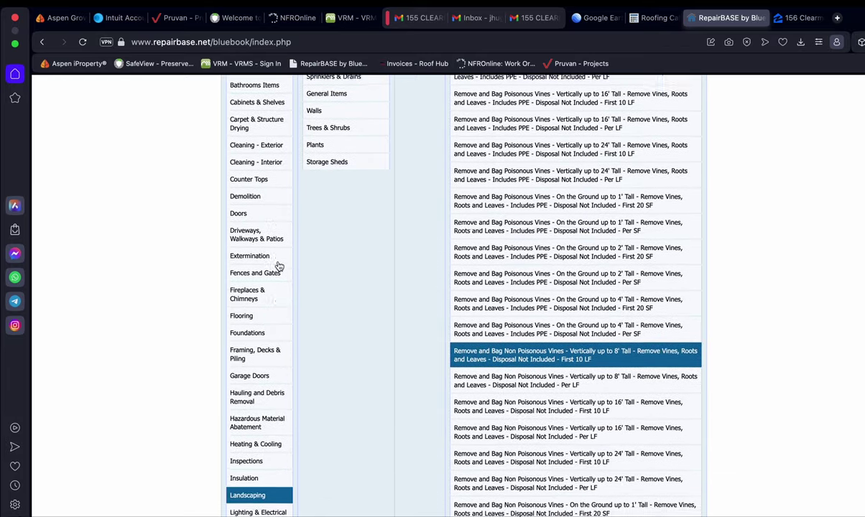
pyautogui.scroll(-6, 279, 267)
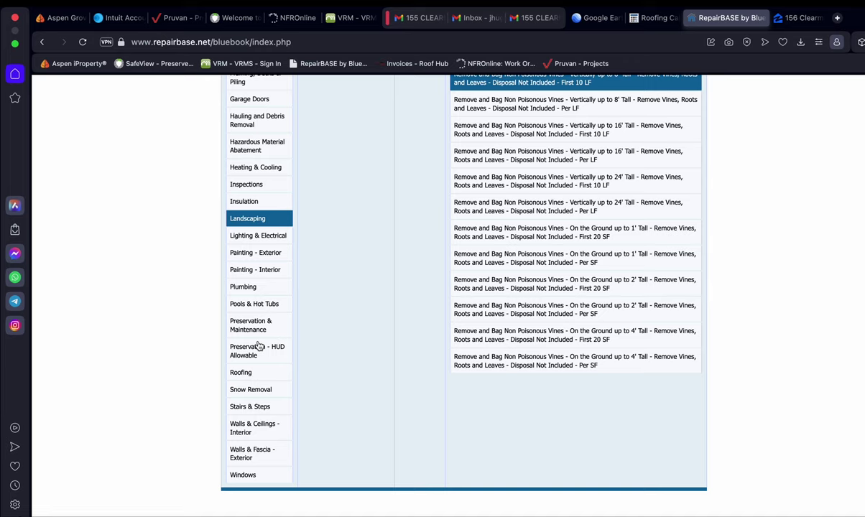
pyautogui.scroll(2, 256, 348)
pyautogui.scroll(-2, 257, 348)
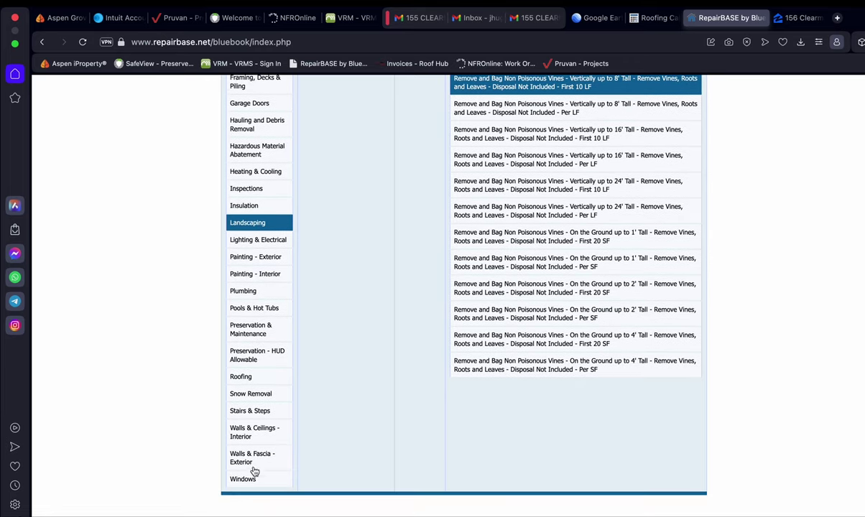
pyautogui.click(270, 437)
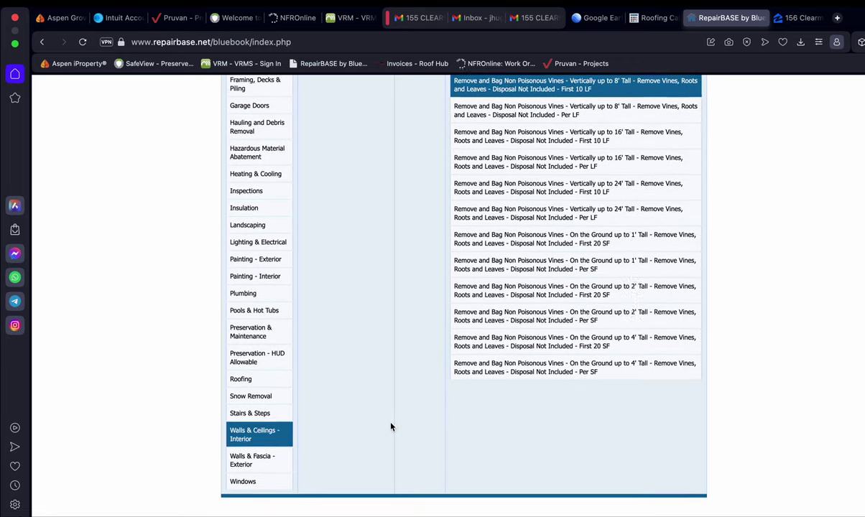
pyautogui.scroll(8, 391, 427)
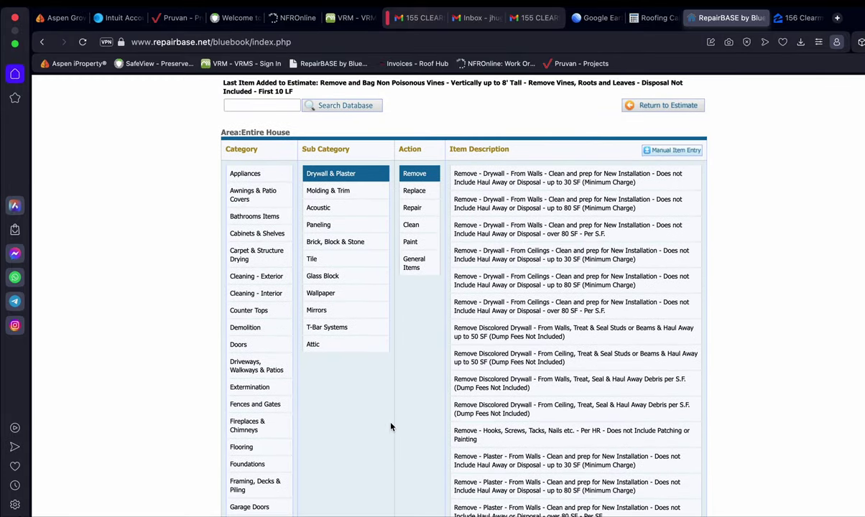
pyautogui.click(329, 191)
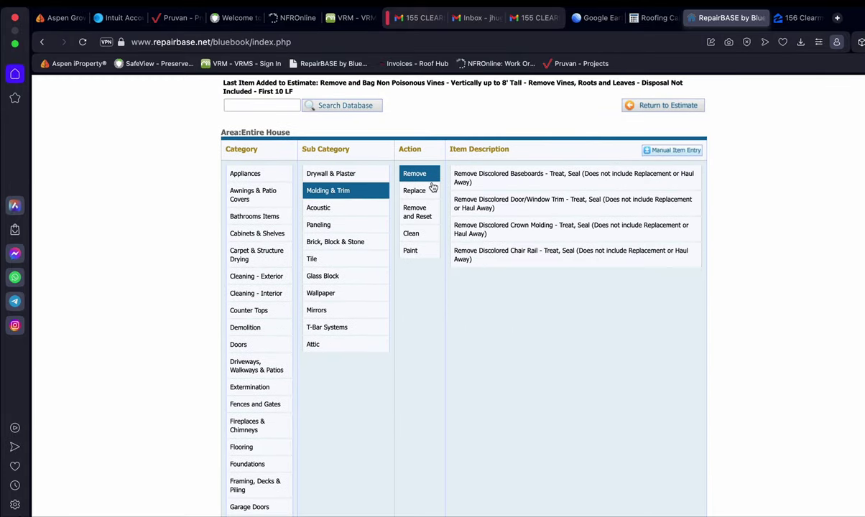
# Open the Remove Discolored Baseboards - Treat, Seal item for entry and set its quantity to 150 LF
pyautogui.click(559, 181)
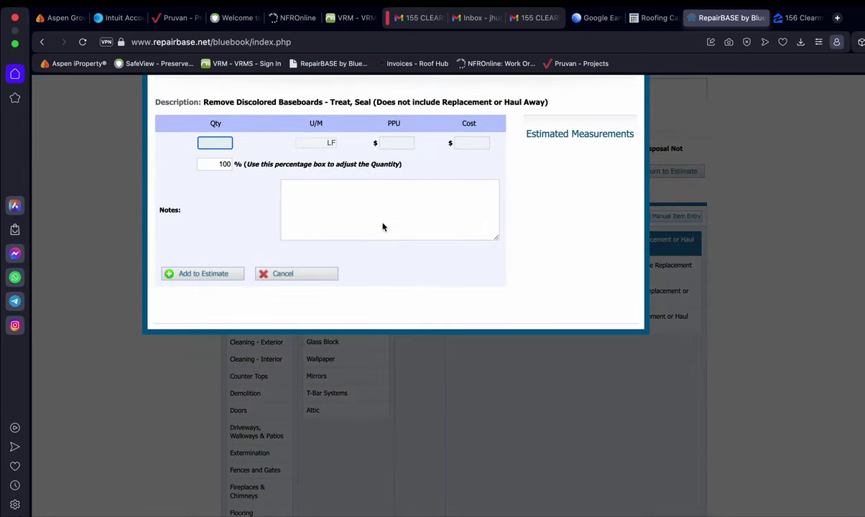
pyautogui.click(316, 205)
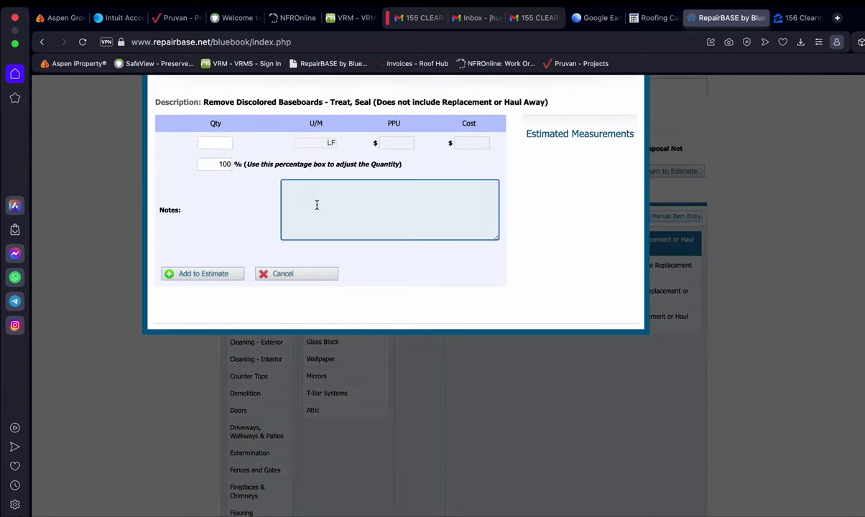
pyautogui.click(224, 145)
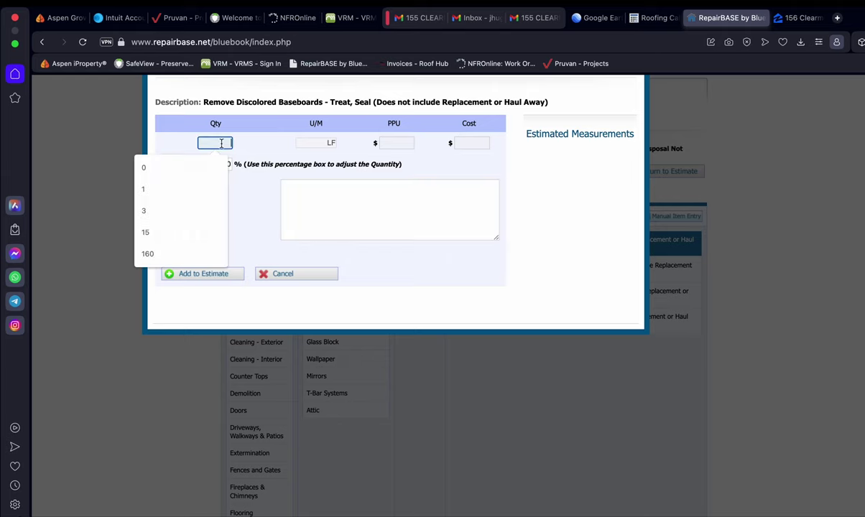
pyautogui.write('150')
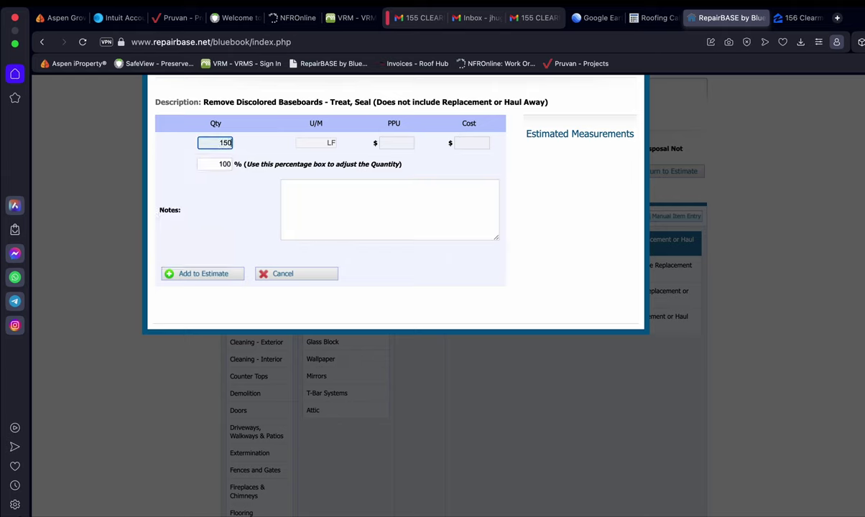
# Add the baseboard removal with the note "Remove 150LF of baseboards throughout home to allow for paneling removal" and list the Molding & Trim replacement items
pyautogui.click(338, 195)
pyautogui.write('Remove 150')
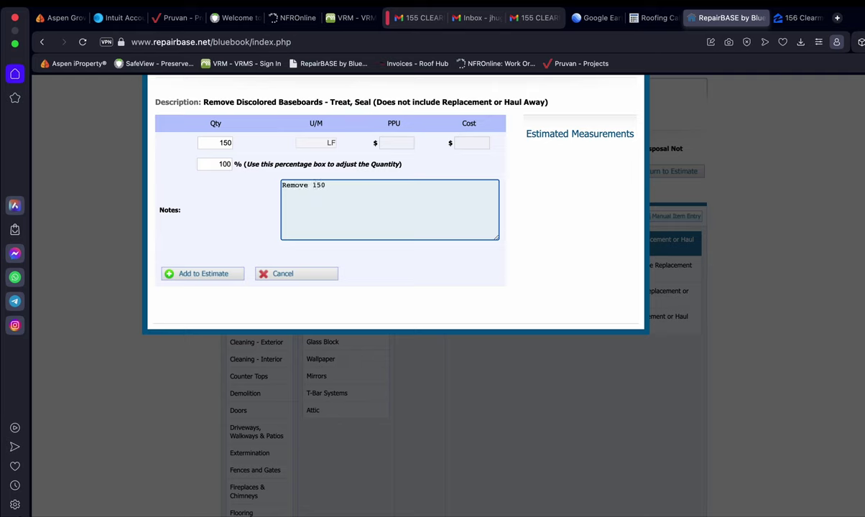
pyautogui.press('BackSpace')
pyautogui.write('LF of basboards')
pyautogui.press('BackSpace')
pyautogui.press('BackSpace')
pyautogui.press('BackSpace')
pyautogui.press('BackSpace')
pyautogui.press('BackSpace')
pyautogui.press('BackSpace')
pyautogui.write('eboards throughout h')
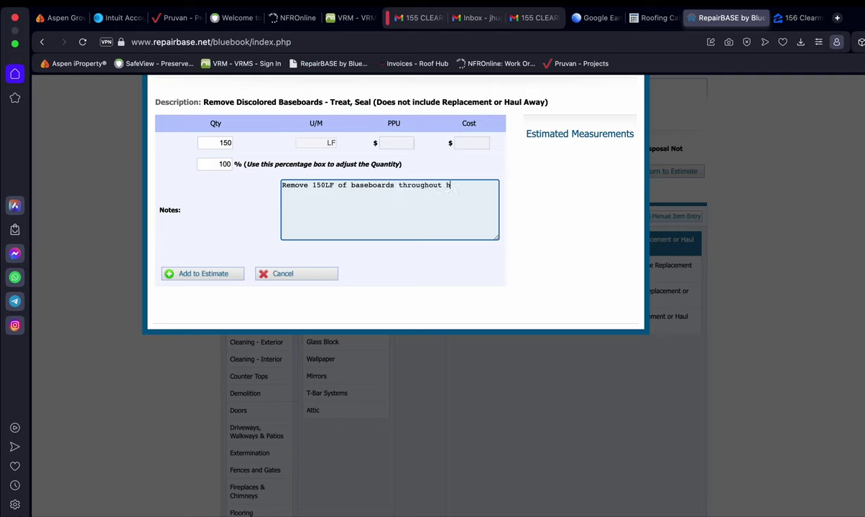
pyautogui.write('ome to allow for paneling removal')
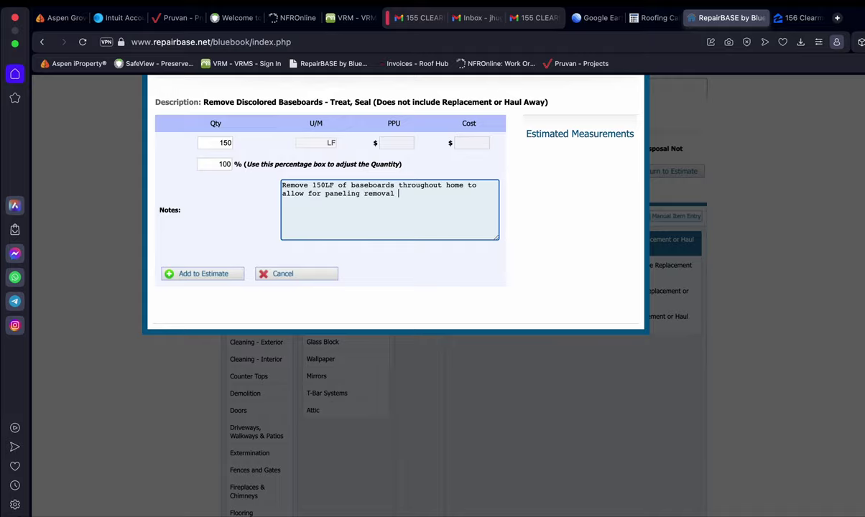
pyautogui.click(215, 276)
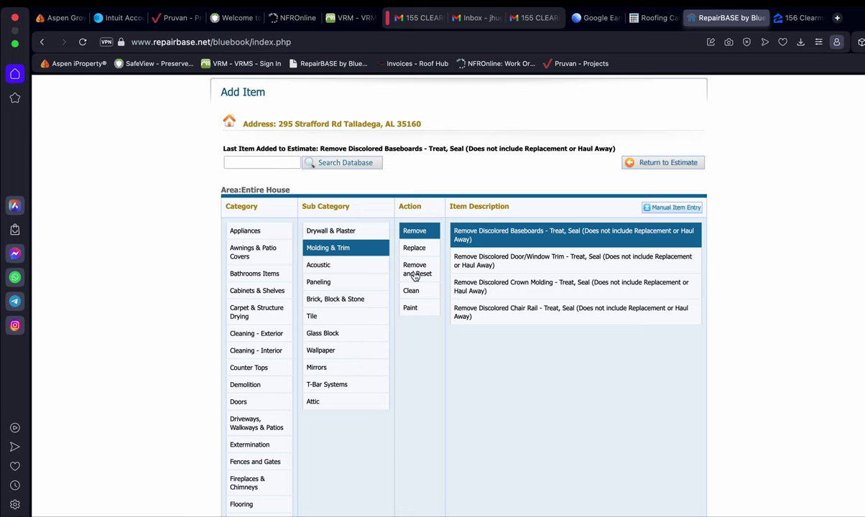
pyautogui.click(427, 251)
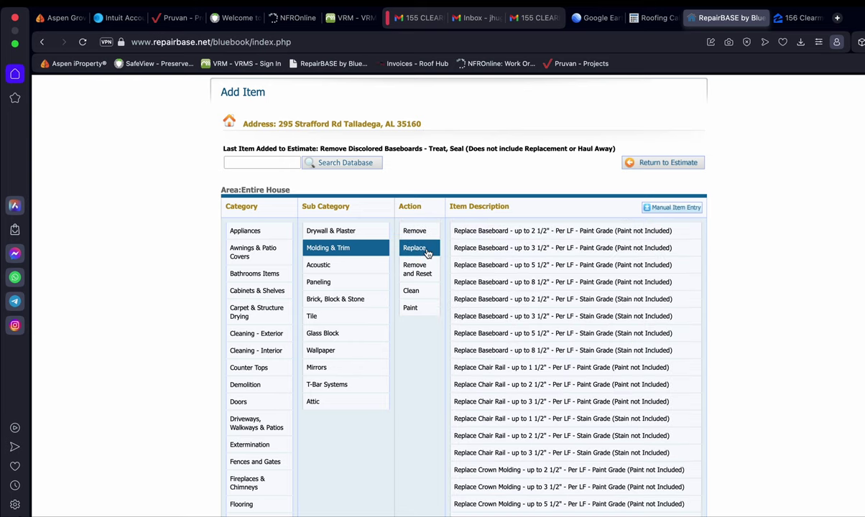
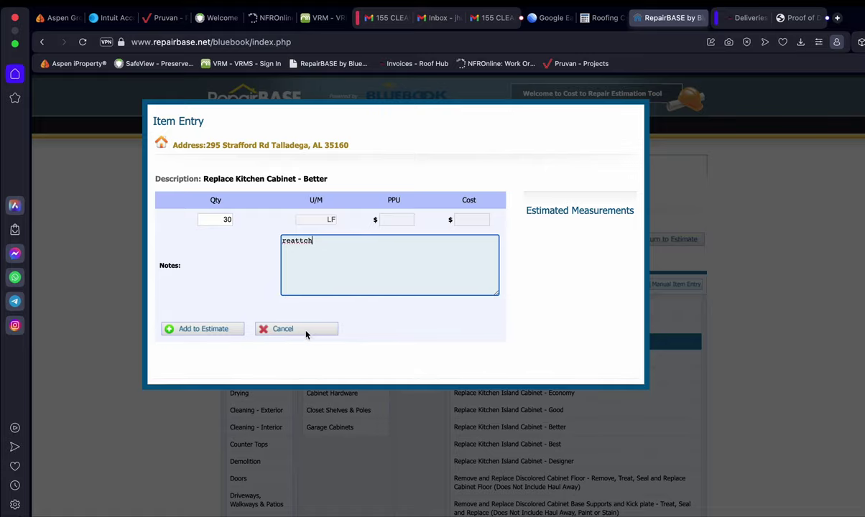
# Cancel the Replace Kitchen Cabinet - Better entry and start a manual item described as "Re attach" with a quantity of 30 LF
pyautogui.click(303, 330)
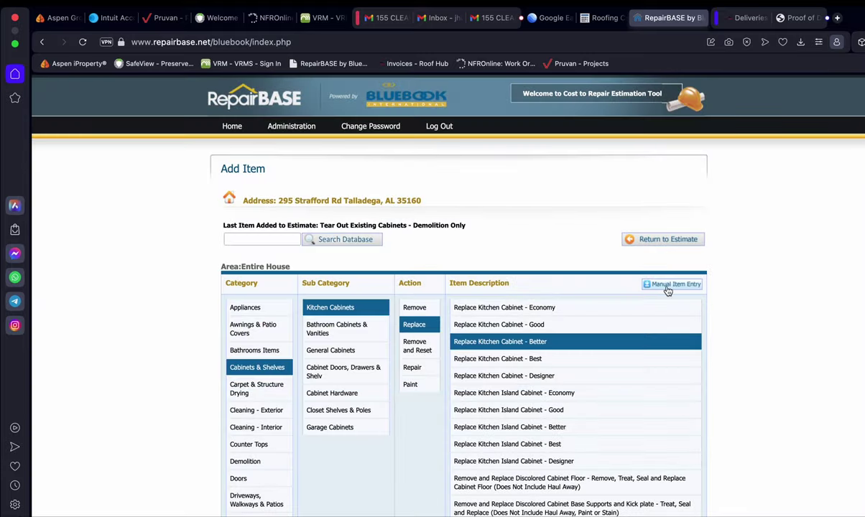
pyautogui.click(670, 285)
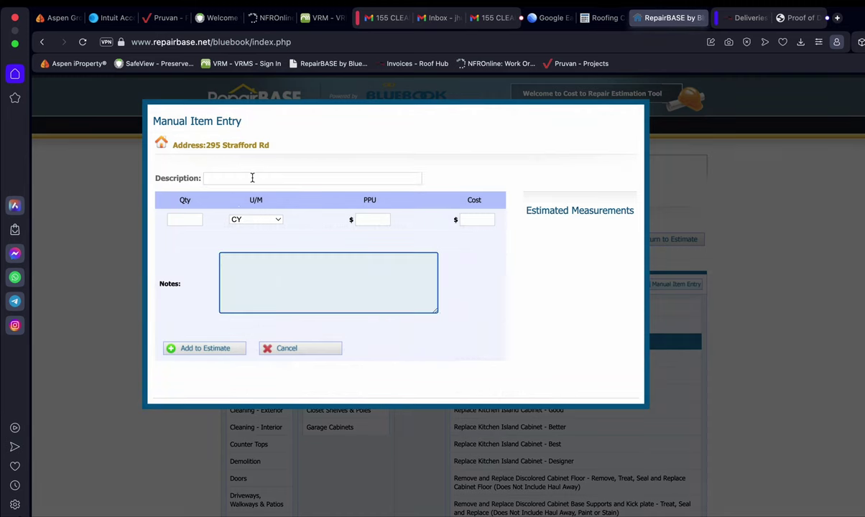
pyautogui.click(253, 178)
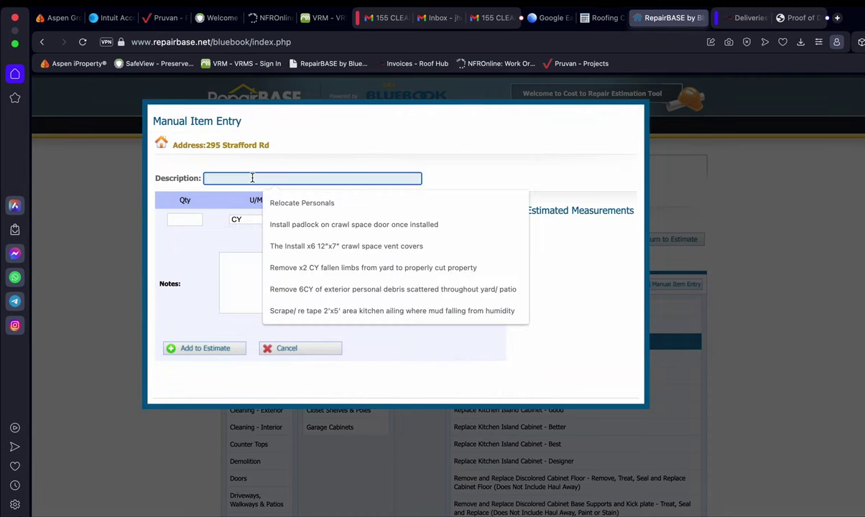
pyautogui.write('Re attach')
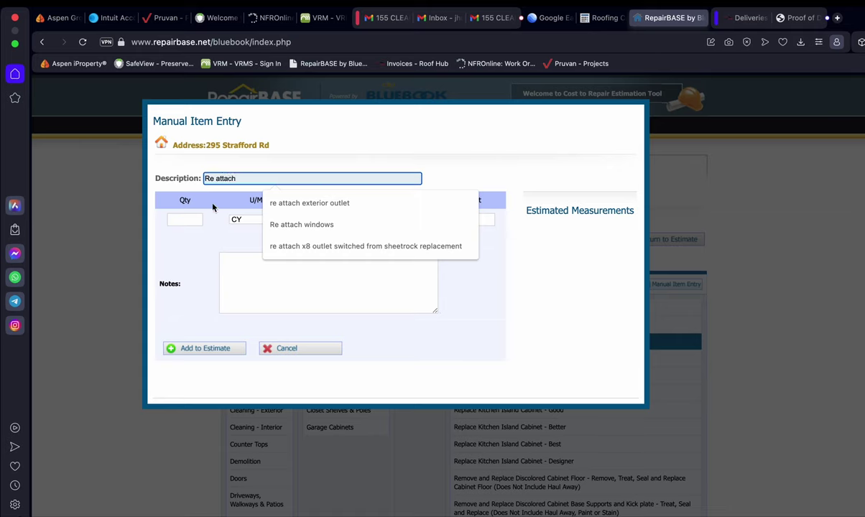
pyautogui.click(188, 221)
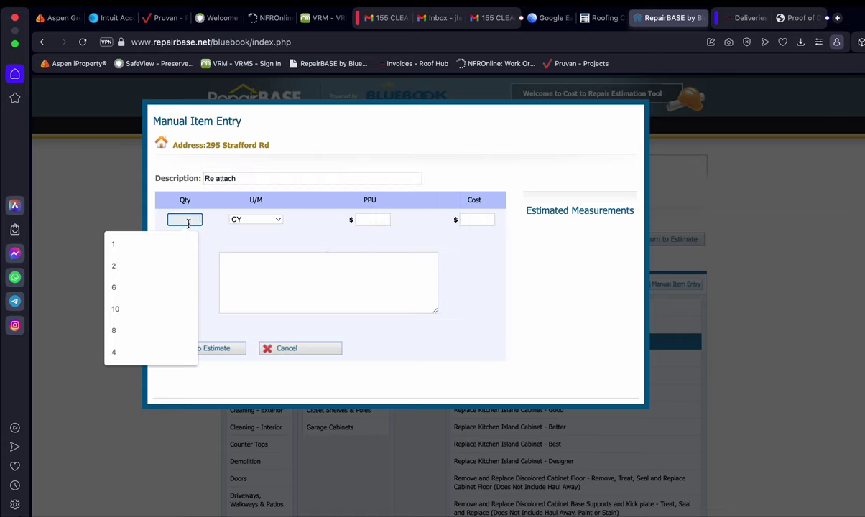
pyautogui.write('30')
pyautogui.click(232, 219)
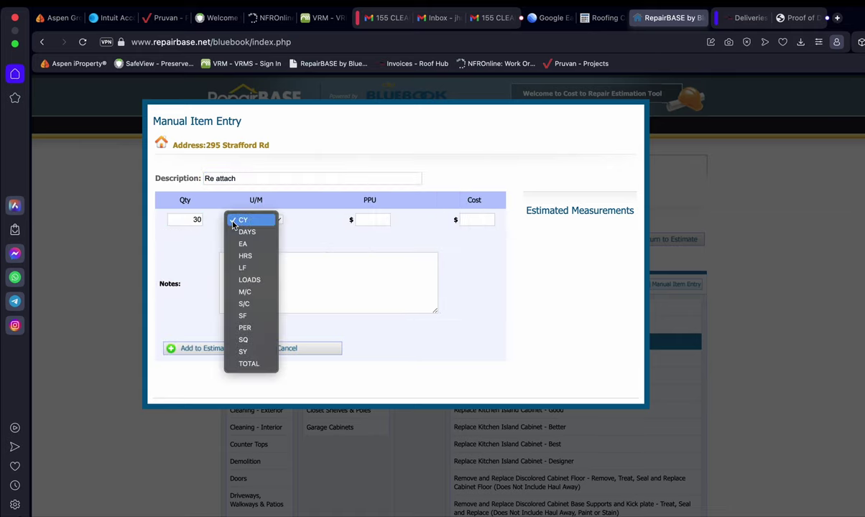
pyautogui.click(242, 268)
# Enter the note "re attach kitchen cabinets after all termite restoration work complete" for the manual item
pyautogui.click(286, 275)
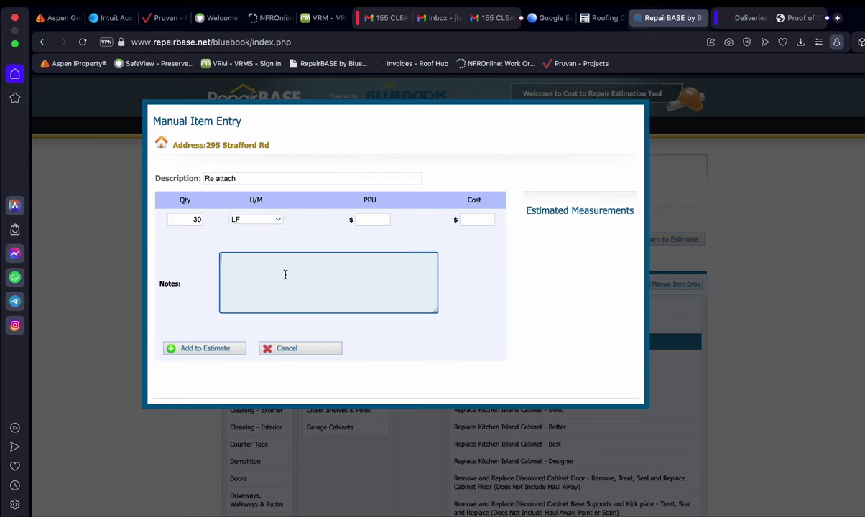
pyautogui.write('re attach kitchen cabinets afte')
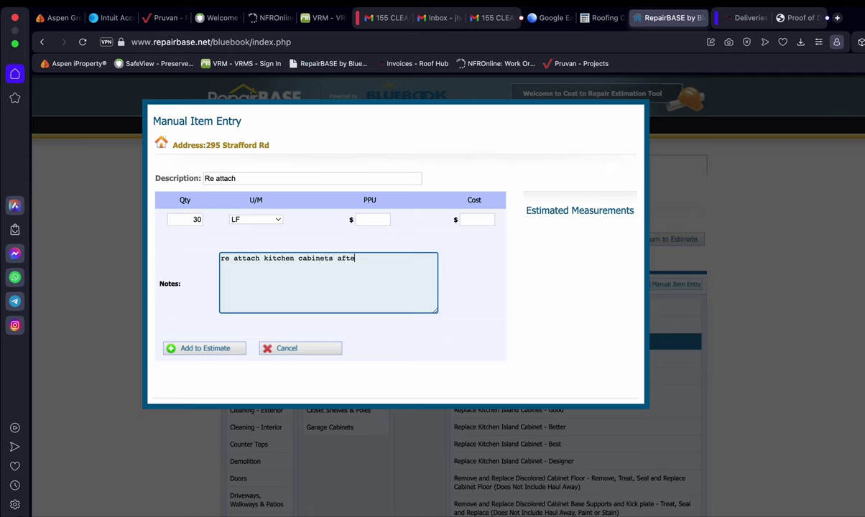
pyautogui.write('r all termite restoration')
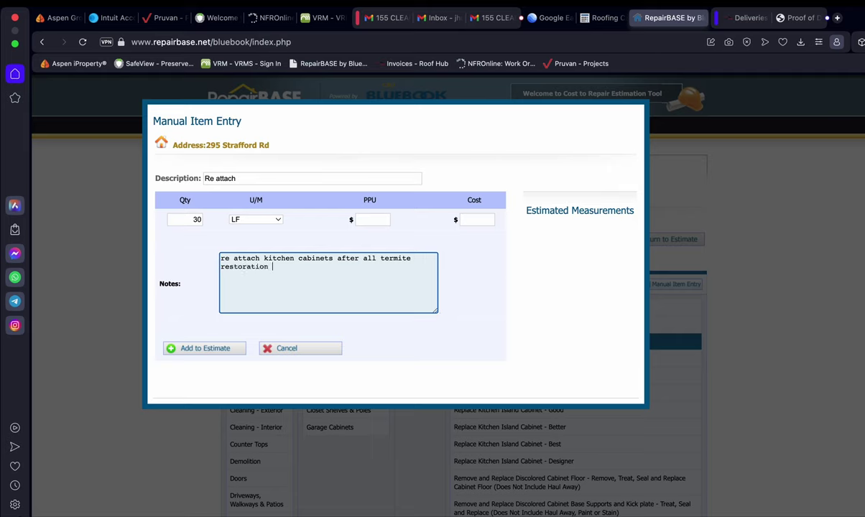
pyautogui.write(' work complete')
# Set the manual item's price per unit to $45 and add it to the estimate
pyautogui.click(367, 220)
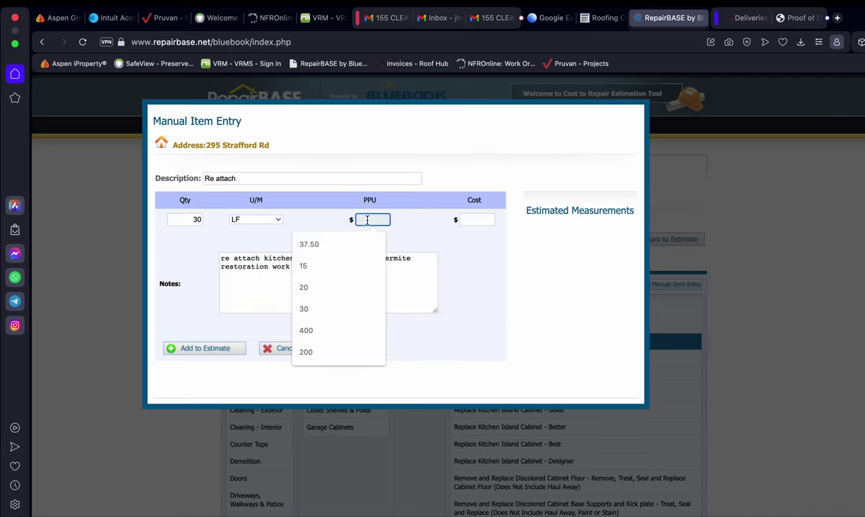
pyautogui.write('100')
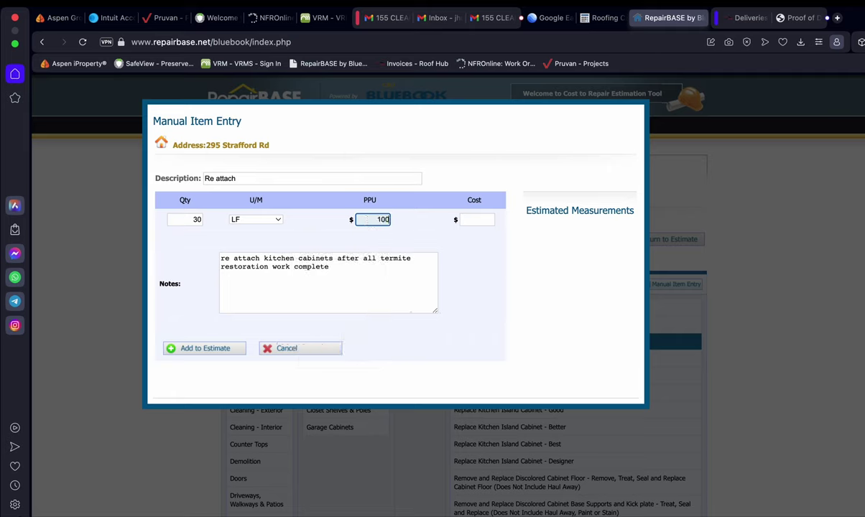
pyautogui.press('BackSpace')
pyautogui.press('BackSpace')
pyautogui.press('BackSpace')
pyautogui.press('Escape')
pyautogui.write('45')
pyautogui.click(180, 231)
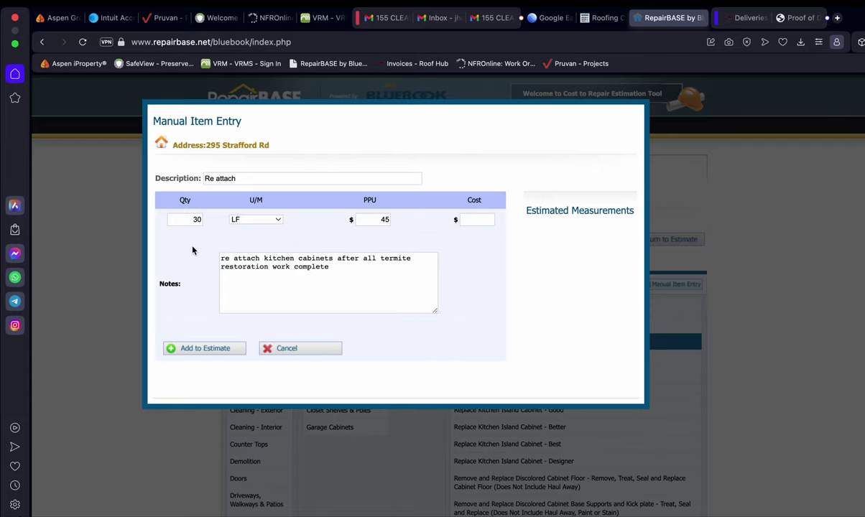
pyautogui.click(200, 350)
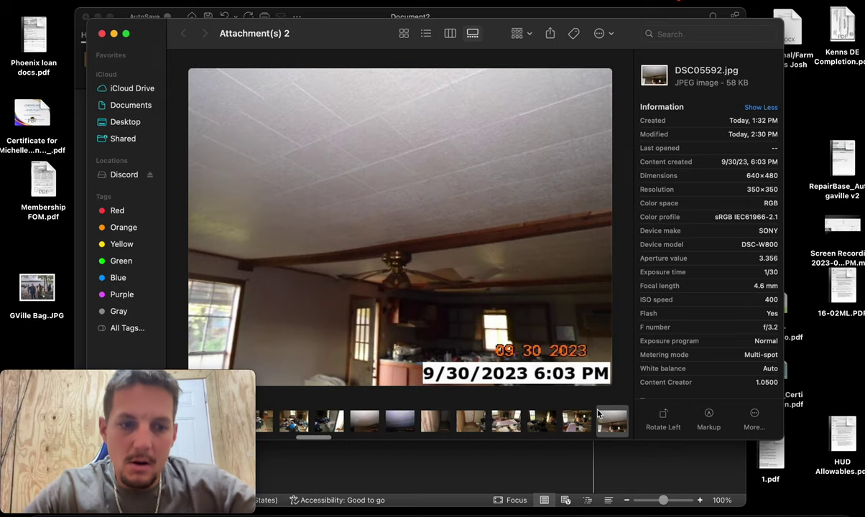
# Examine the kitchen, cabinet, plumbing, bedroom, window and laundry room photos in the Attachment(s) 2 folder for remaining repairs
pyautogui.press('Right')
pyautogui.press('Right')
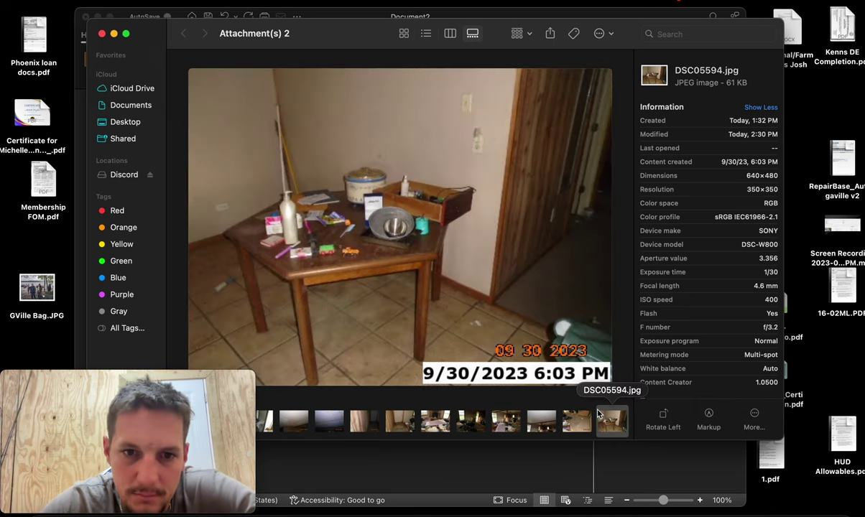
pyautogui.press('Right')
pyautogui.press('Right')
pyautogui.press('Right')
pyautogui.press('Right')
pyautogui.press('Right')
pyautogui.press('Right')
pyautogui.press('Right')
pyautogui.press('Right')
pyautogui.press('Right')
pyautogui.press('Right')
pyautogui.press('Right')
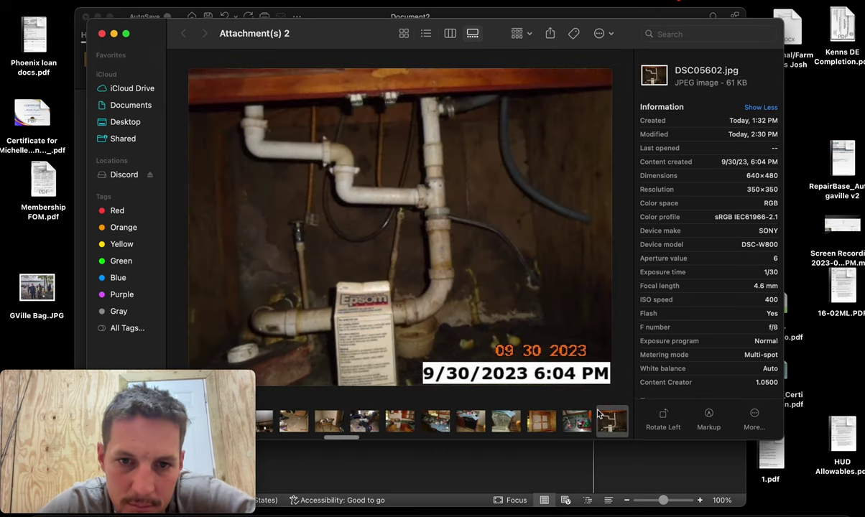
pyautogui.press('Right')
pyautogui.press('Right')
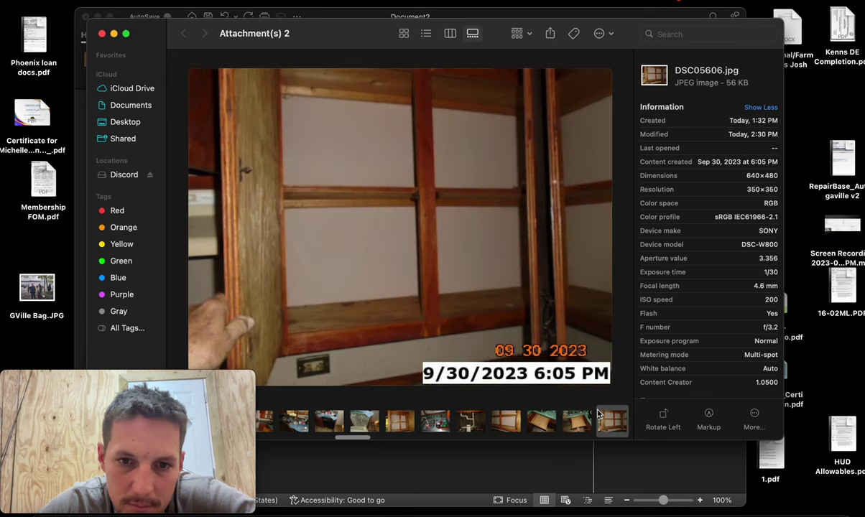
pyautogui.press('Right')
pyautogui.press('Right')
pyautogui.press('Right')
pyautogui.press('Right')
pyautogui.press('Right')
pyautogui.press('Right')
pyautogui.press('Right')
pyautogui.press('Right')
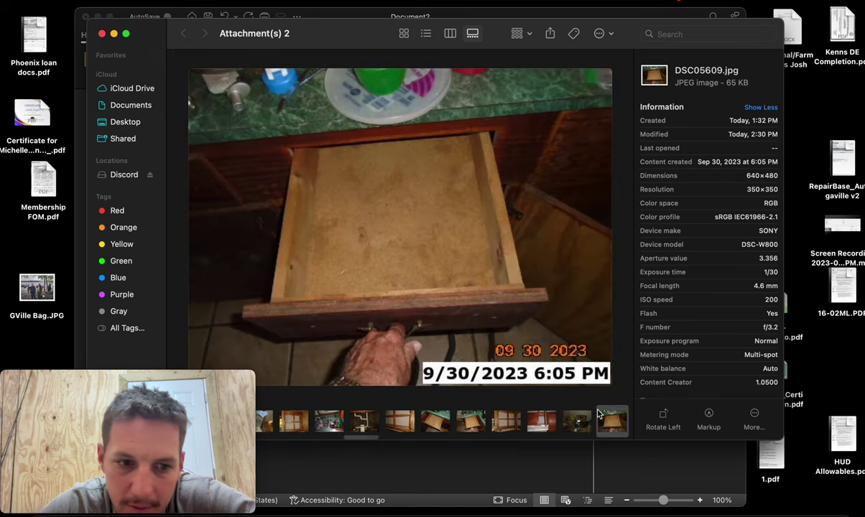
pyautogui.press('Right')
pyautogui.press('Right')
pyautogui.press('Right')
pyautogui.press('Right')
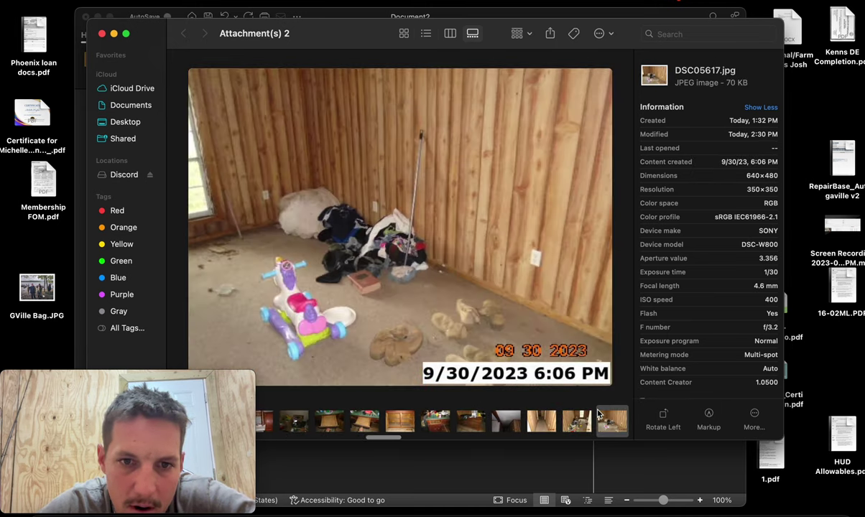
pyautogui.press('Right')
pyautogui.press('Right')
pyautogui.press('Right')
pyautogui.press('Right')
pyautogui.press('Right')
pyautogui.press('Right')
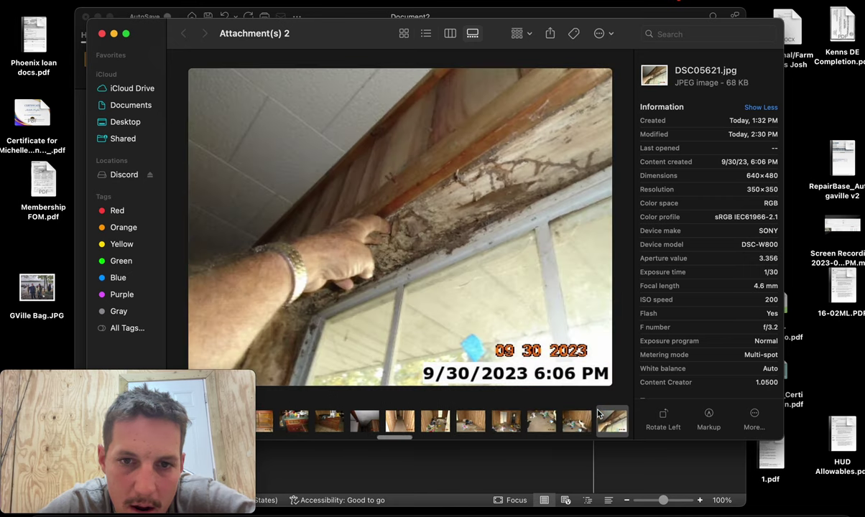
pyautogui.press('Right')
pyautogui.press('Right')
pyautogui.press('Right')
pyautogui.press('Right')
pyautogui.press('Right')
pyautogui.press('Right')
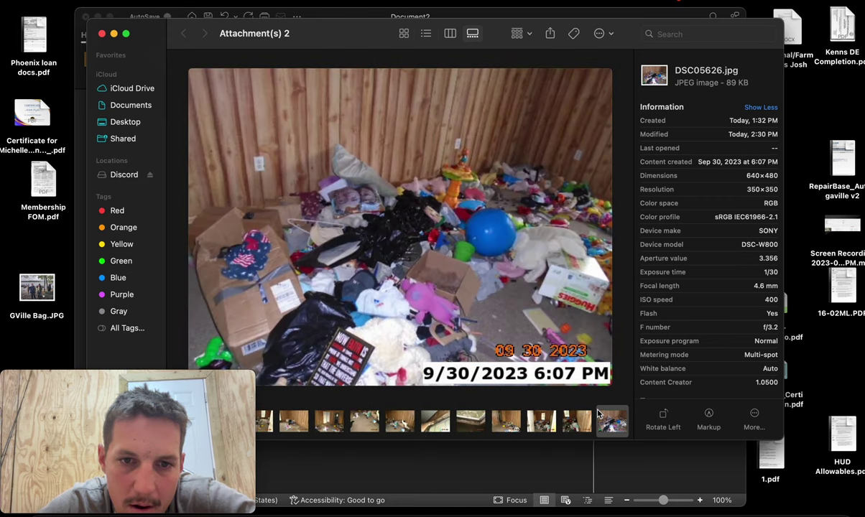
pyautogui.press('Right')
pyautogui.press('Right')
pyautogui.press('Right')
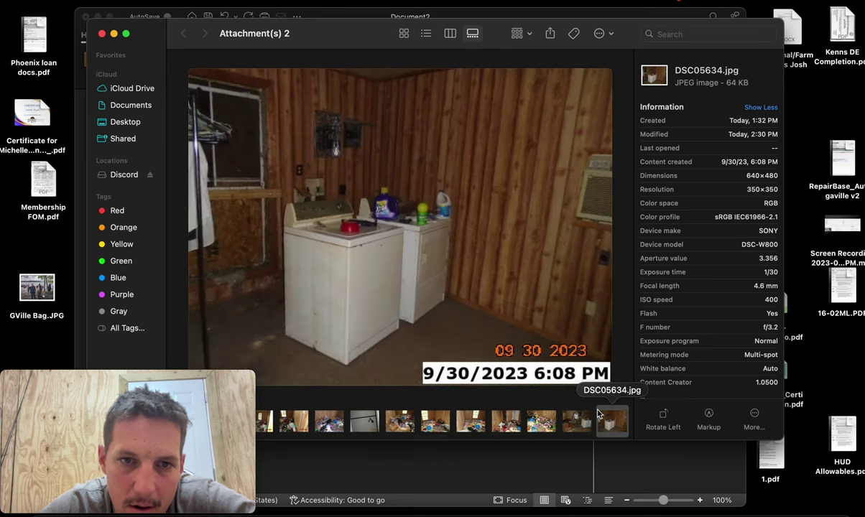
pyautogui.press('Right')
pyautogui.press('Right')
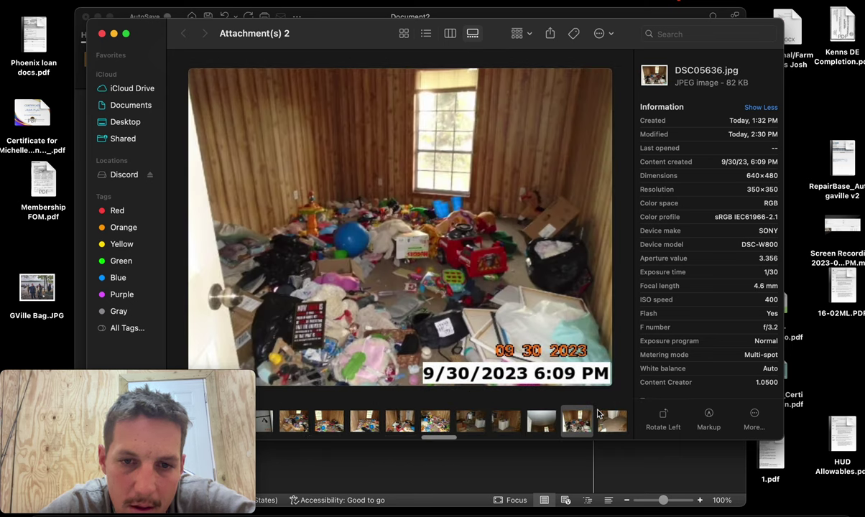
pyautogui.press('Left')
pyautogui.press('Left')
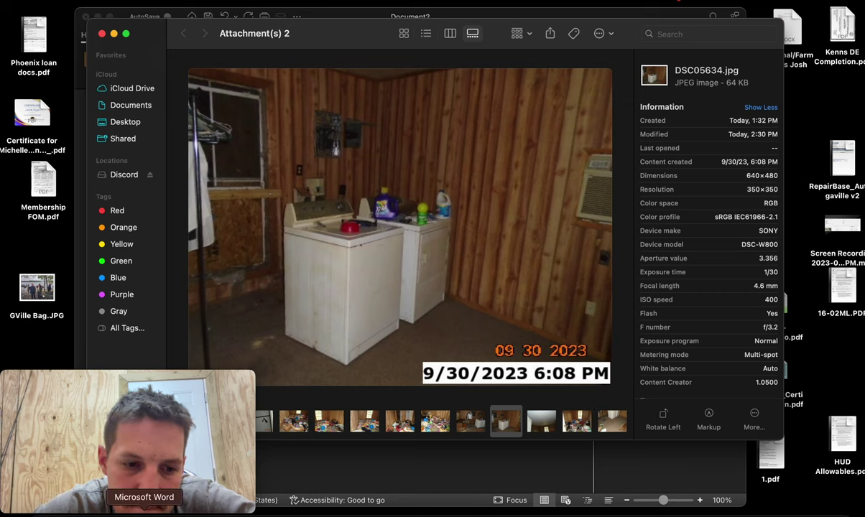
# Switch to RepairBASE in Opera, search the item database for "service panel" and open the Replace Service Panel Cover entry
pyautogui.click(112, 508)
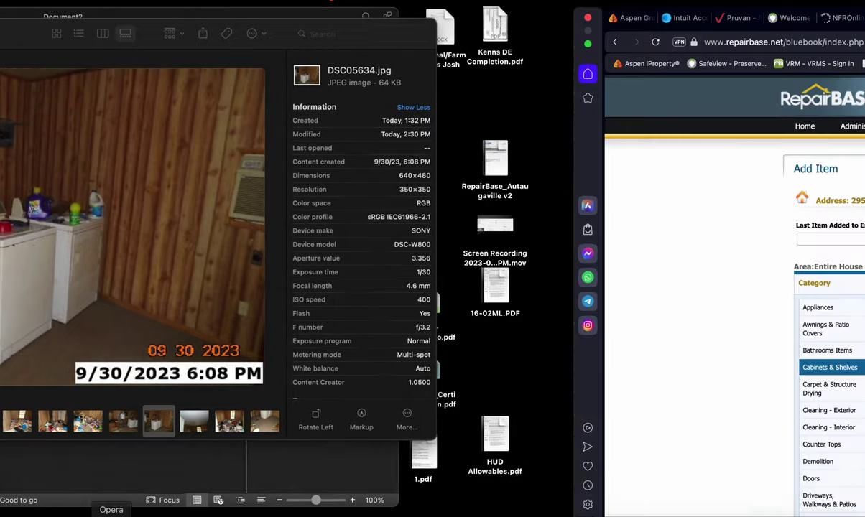
pyautogui.click(279, 241)
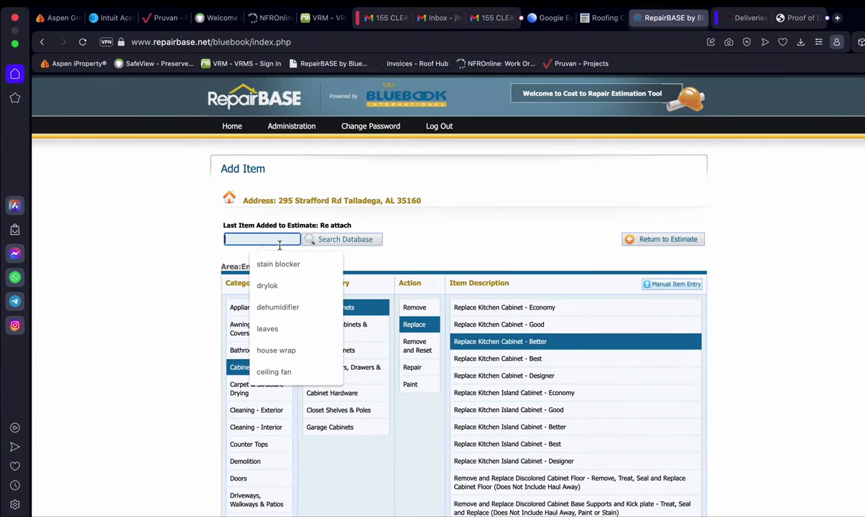
pyautogui.write('servi')
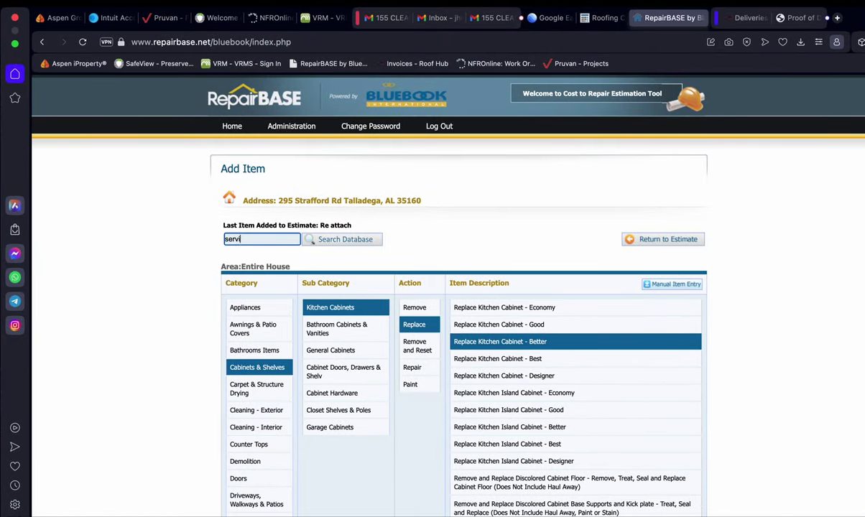
pyautogui.write('ce panel')
pyautogui.press('Return')
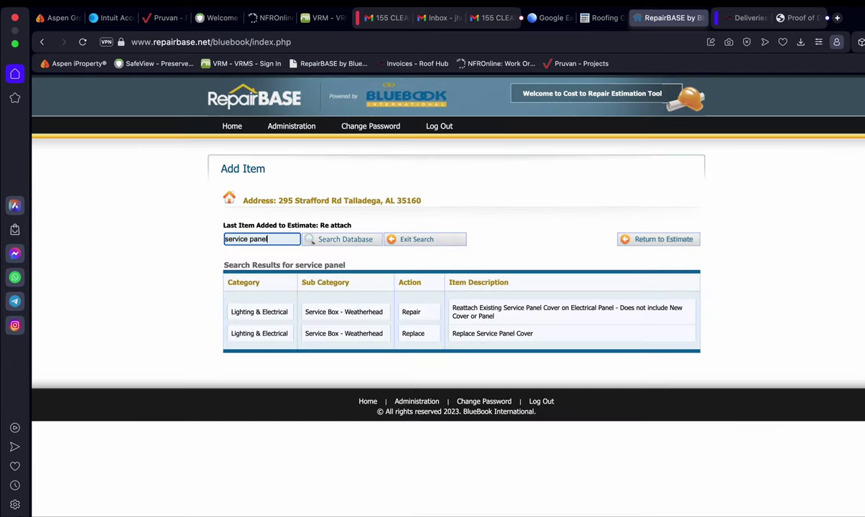
pyautogui.click(504, 336)
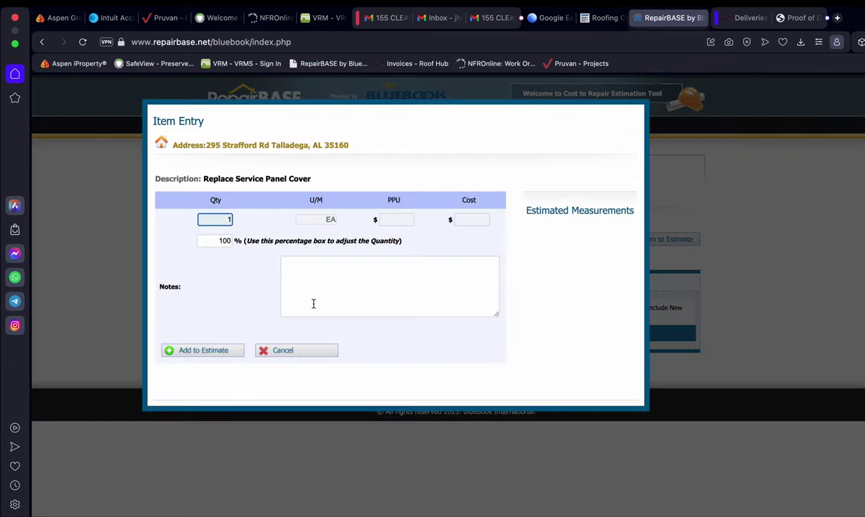
# Enter the note "replace missing breaker box cover" for the service panel cover and add the item to the estimate
pyautogui.click(313, 302)
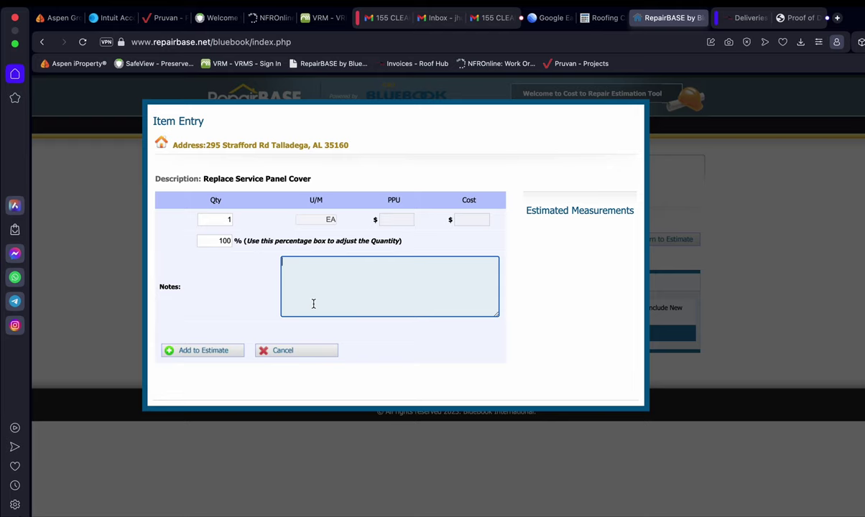
pyautogui.write('replace missing breake')
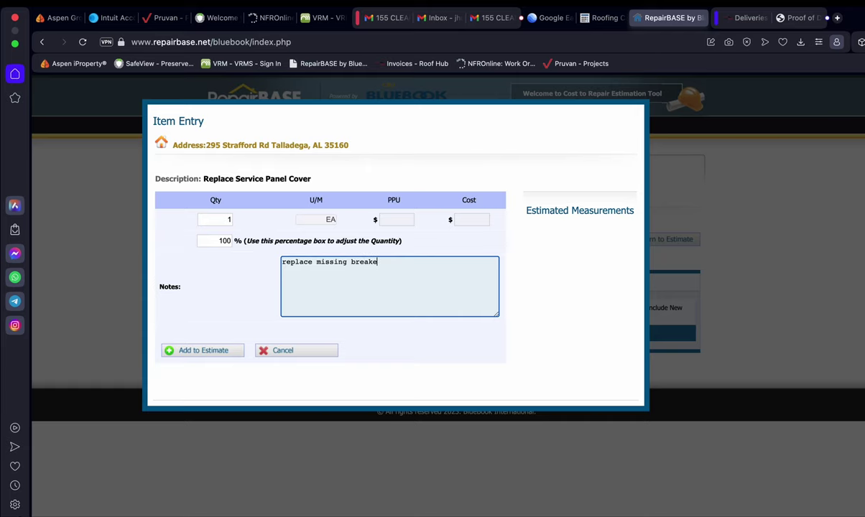
pyautogui.write('r box cover')
pyautogui.click(238, 323)
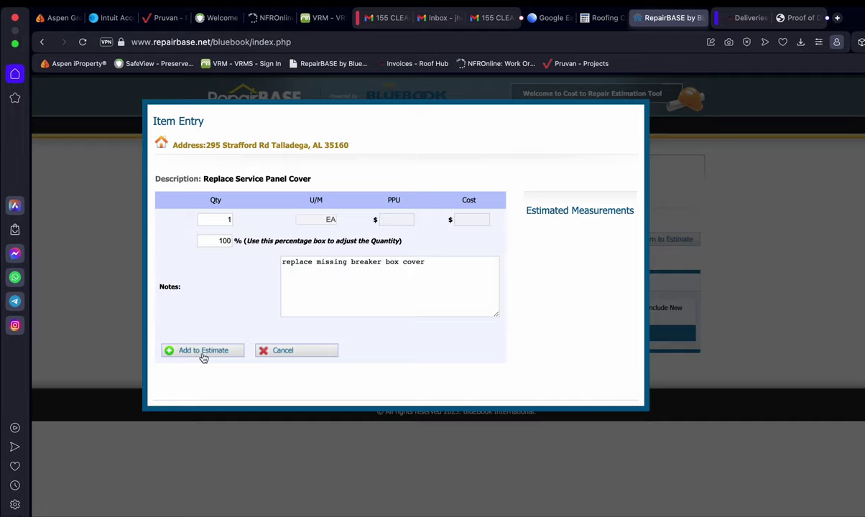
pyautogui.click(203, 352)
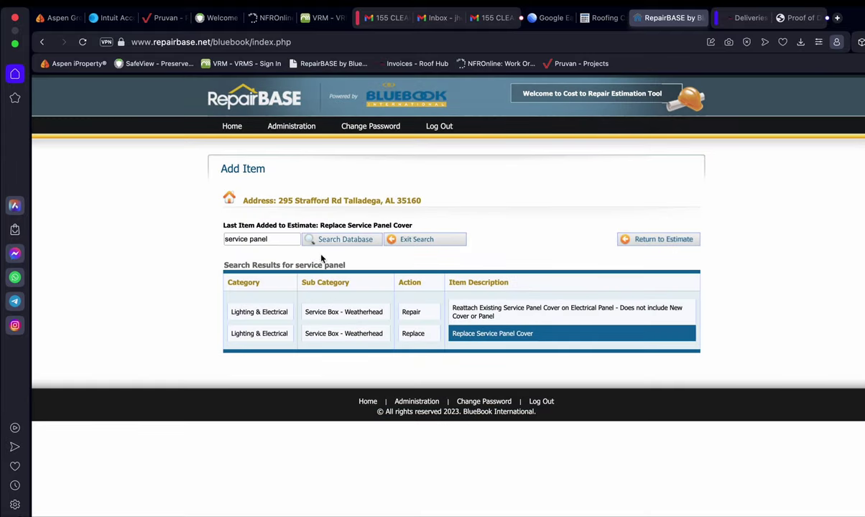
# Return to the estimate and start a new Framing, Decks & Piling wall item, Remove Wood Stud Walls 2" x 4" - 16" O.C
pyautogui.click(625, 240)
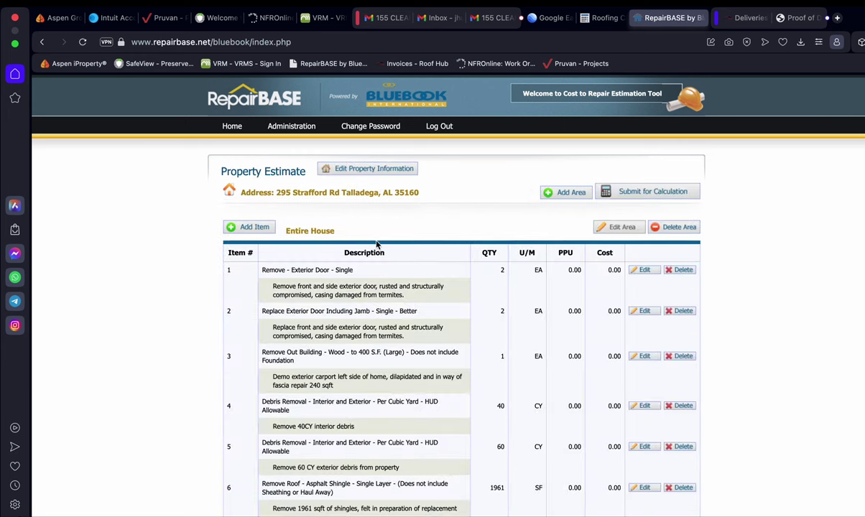
pyautogui.click(251, 228)
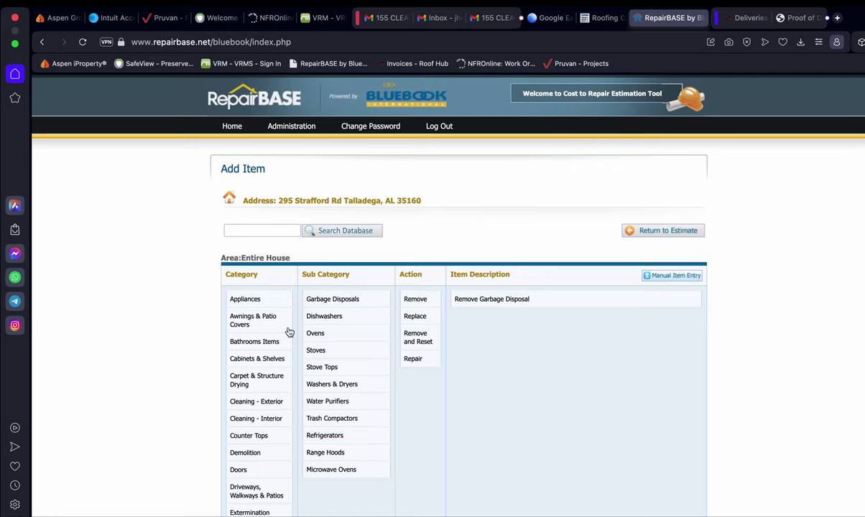
pyautogui.scroll(-5, 290, 319)
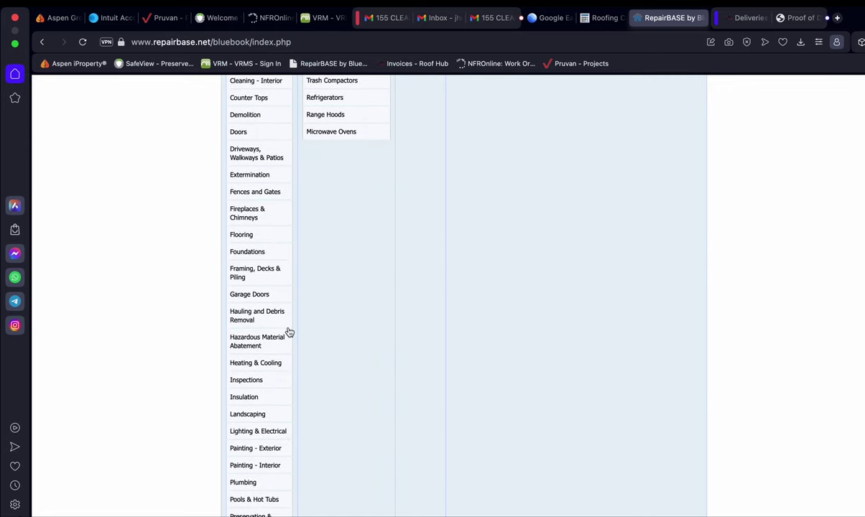
pyautogui.click(269, 277)
pyautogui.scroll(3, 396, 313)
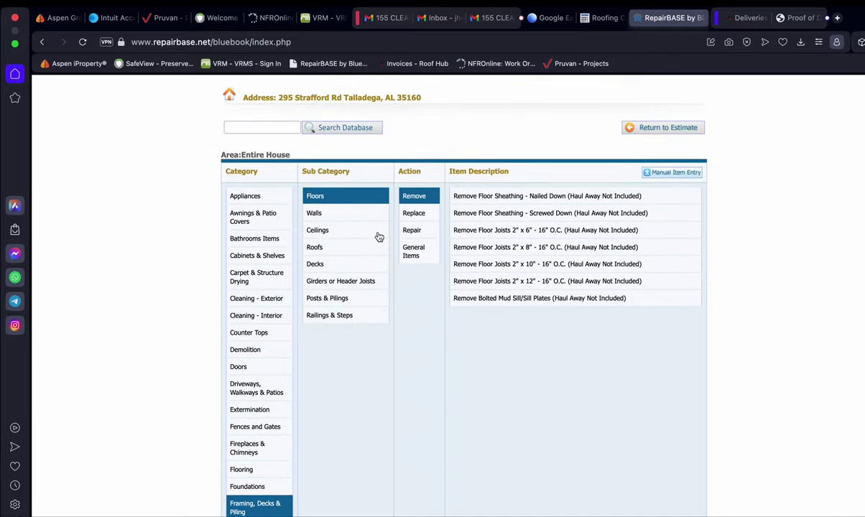
pyautogui.click(379, 213)
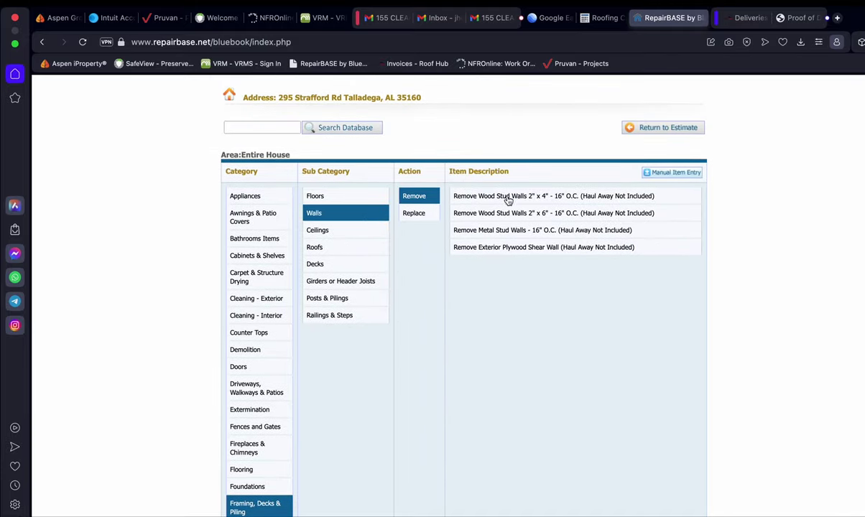
pyautogui.click(476, 195)
# Enter the note "Remove up to 500 sqft of wall studs from termite damage" and set the quantity to 500 SF
pyautogui.click(354, 190)
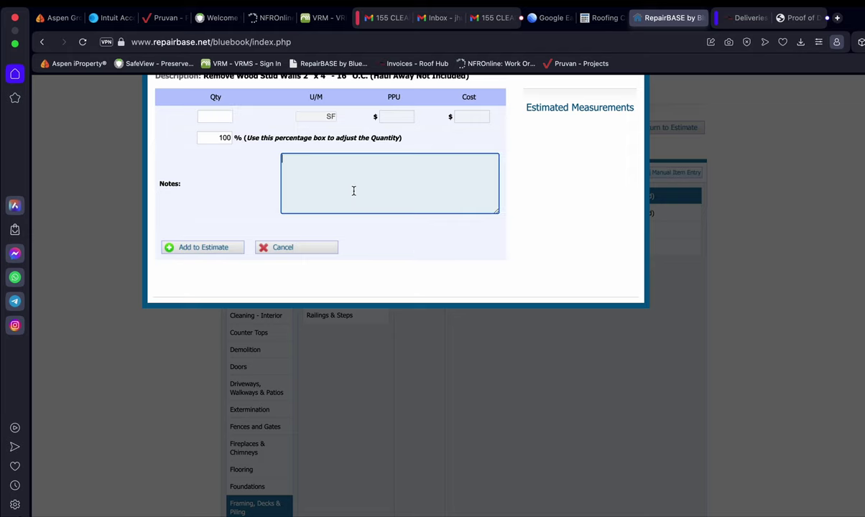
pyautogui.write('Remove up to 500 sqft of ')
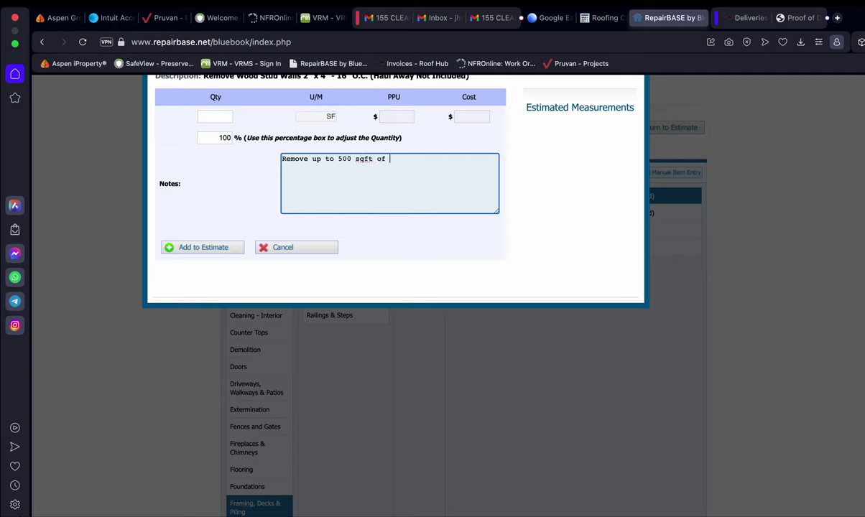
pyautogui.write('wall studs from termite damage')
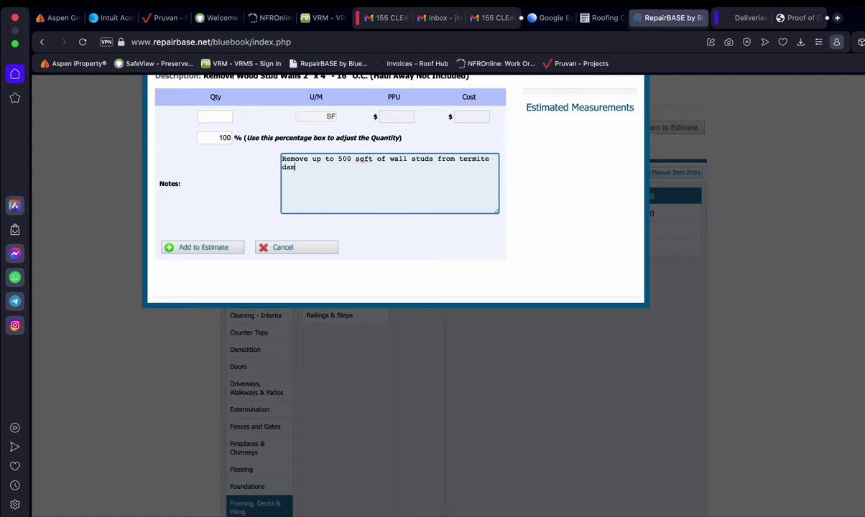
pyautogui.click(215, 115)
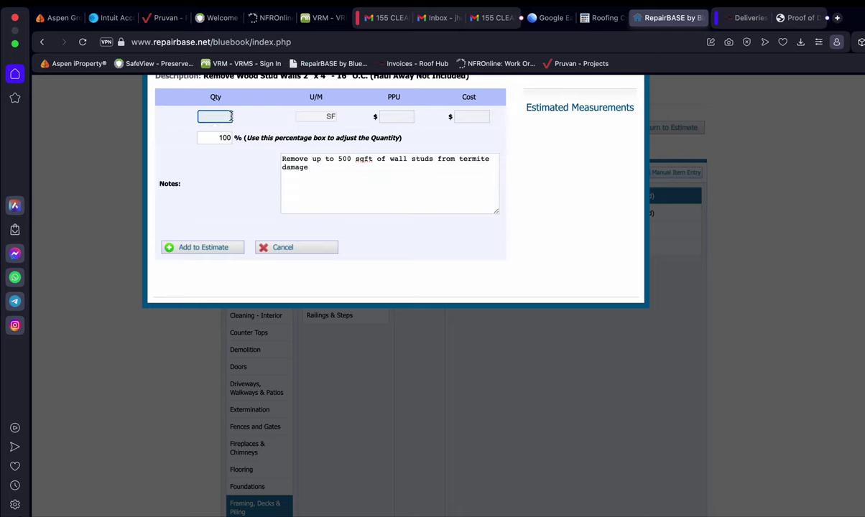
pyautogui.write('500')
pyautogui.click(227, 171)
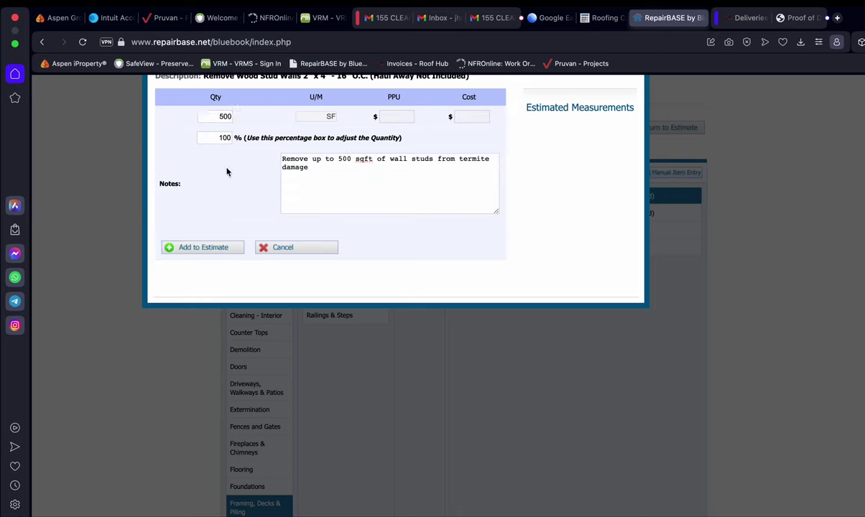
# Copy the wall stud removal note's full text and add the item to the estimate
pyautogui.tripleClick(314, 171)
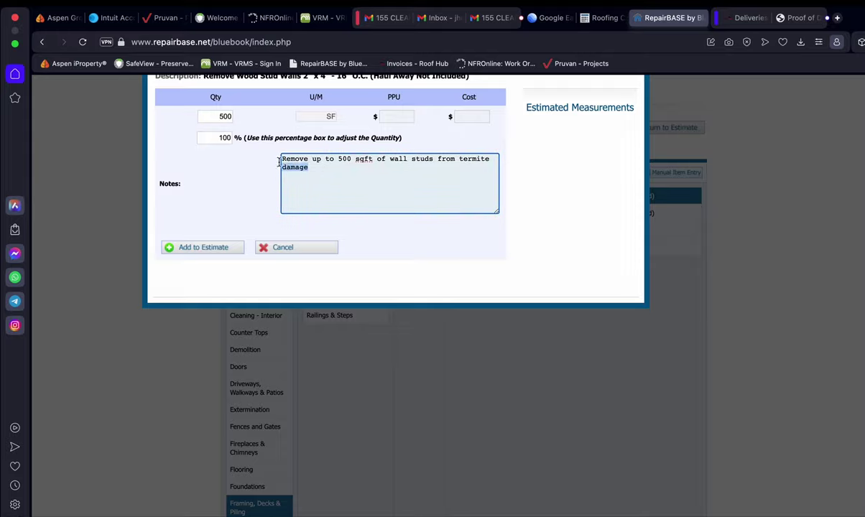
pyautogui.click(312, 173)
pyautogui.tripleClick(312, 172)
pyautogui.press('super+c')
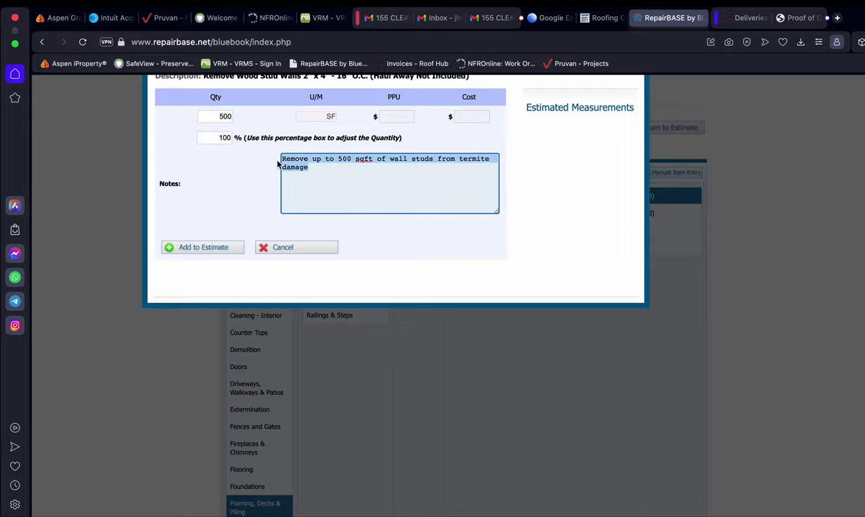
pyautogui.click(196, 249)
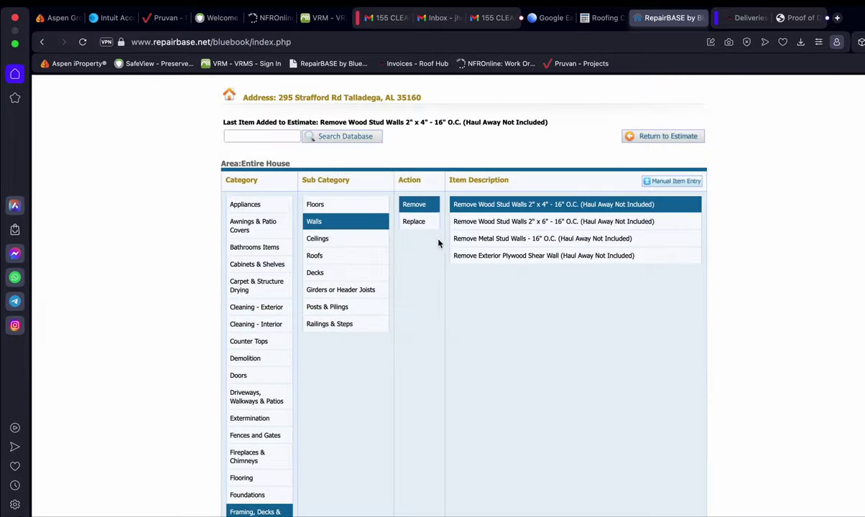
# Open the wall replacement entry Replace Wall Framing - Wood - 2" x 4" - 16" O.C. - 8' High
pyautogui.click(415, 223)
pyautogui.click(506, 223)
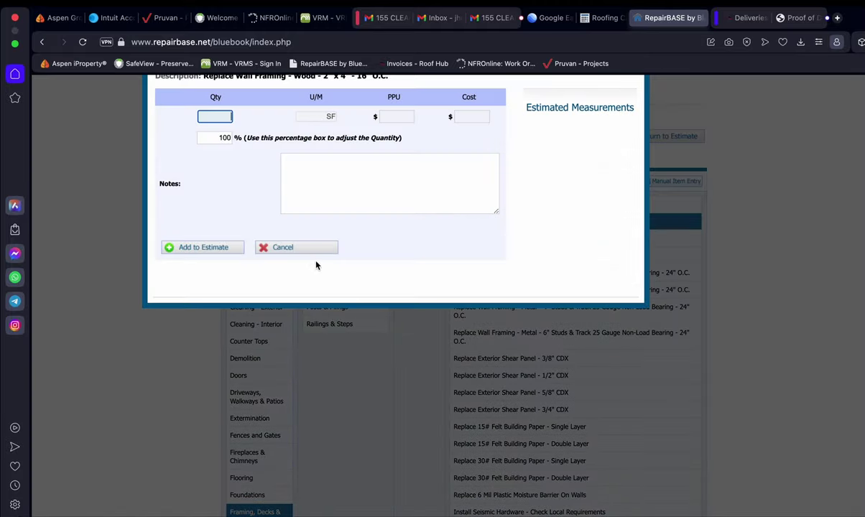
pyautogui.click(297, 246)
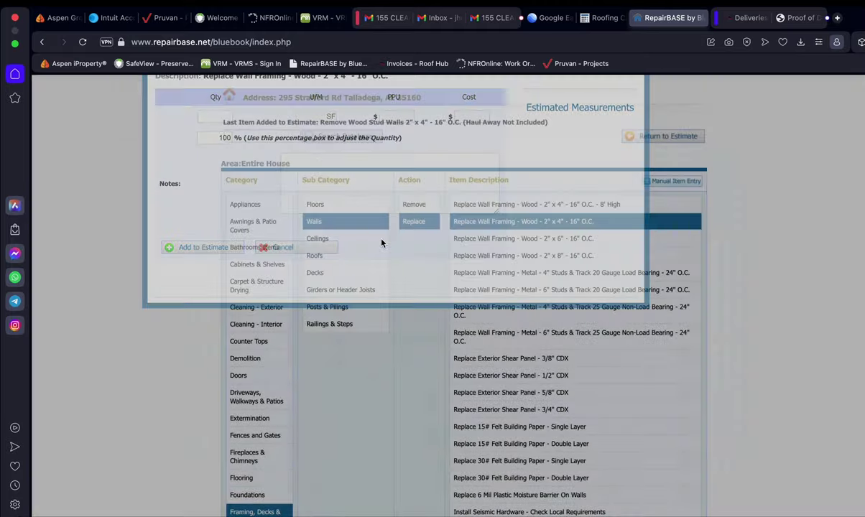
pyautogui.click(549, 207)
# Paste the copied note and reword it as "Replace up to 500 sqft of wall studs from termite damage"
pyautogui.click(351, 196)
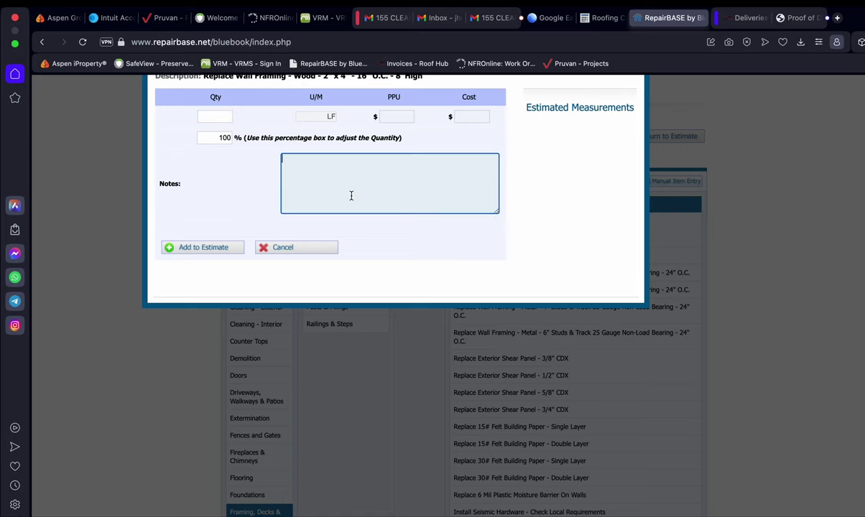
pyautogui.press('super+v')
pyautogui.press('Up')
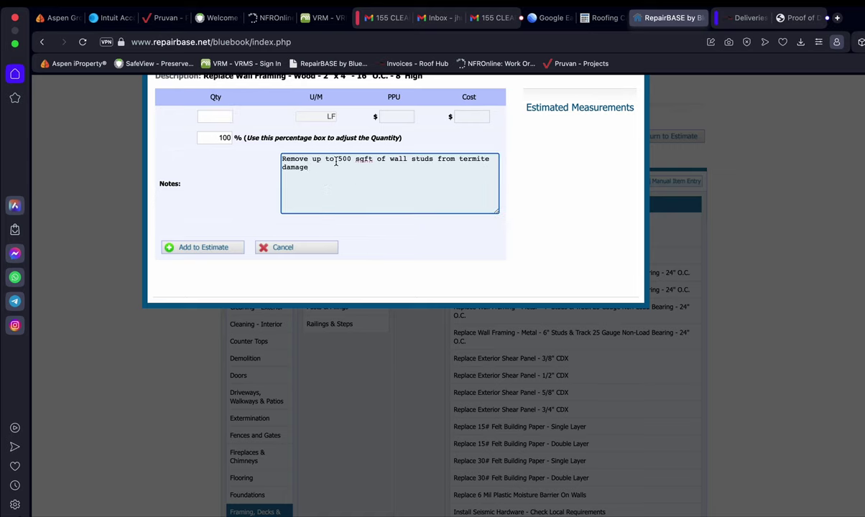
pyautogui.press('BackSpace')
pyautogui.press('BackSpace')
pyautogui.press('BackSpace')
pyautogui.press('BackSpace')
pyautogui.press('BackSpace')
pyautogui.press('BackSpace')
pyautogui.write('Repla')
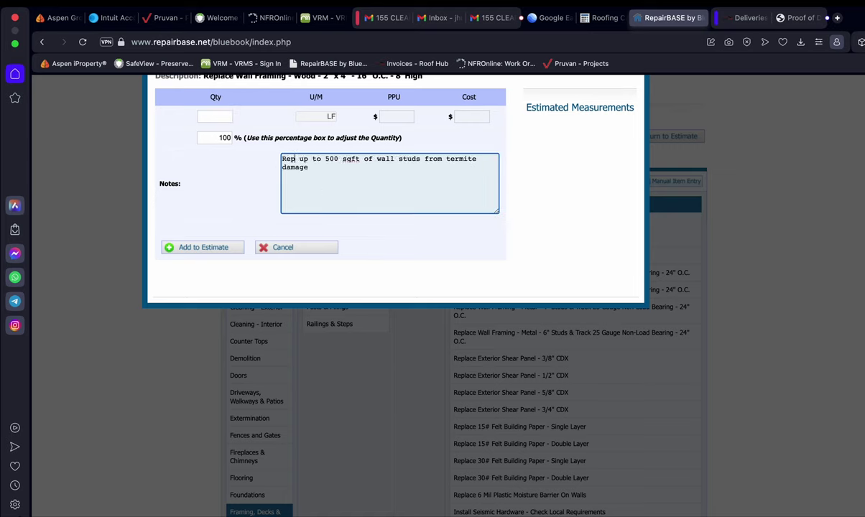
pyautogui.write('ce')
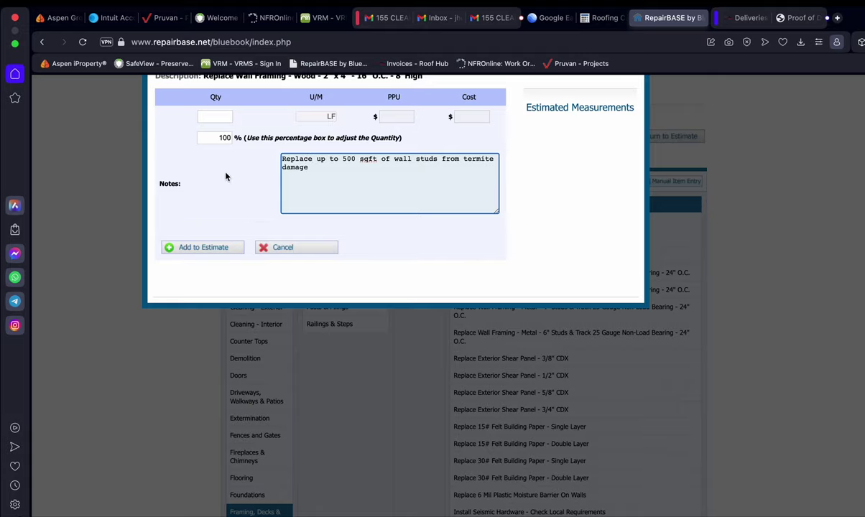
# Set the wall framing replacement quantity to 500 LF and add the item to the estimate
pyautogui.click(215, 116)
pyautogui.write('500')
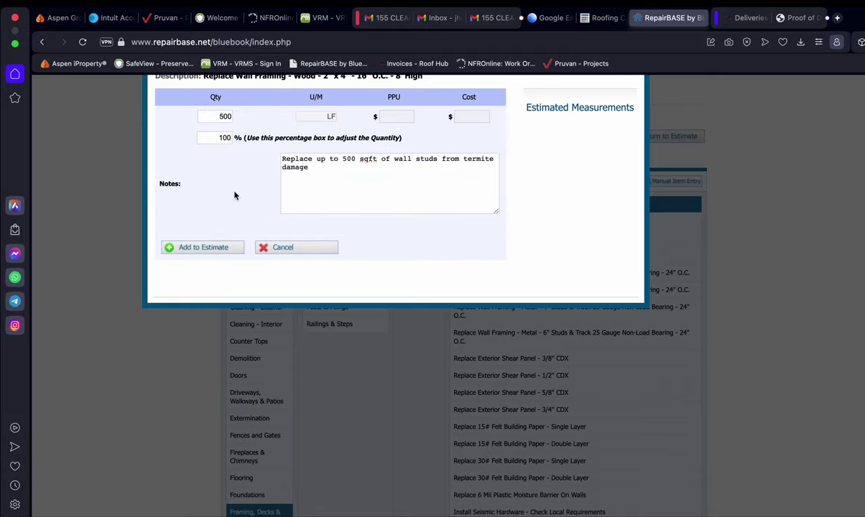
pyautogui.click(209, 248)
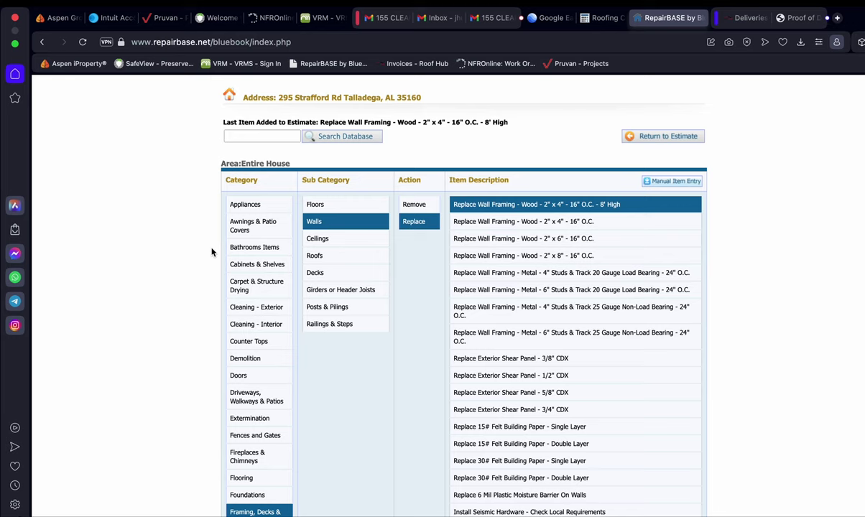
# Switch to the Finder photo gallery and review the inspection photos from the laundry room back to the kitchen for remaining repairs
pyautogui.hotkey('ctrl', 'Up')
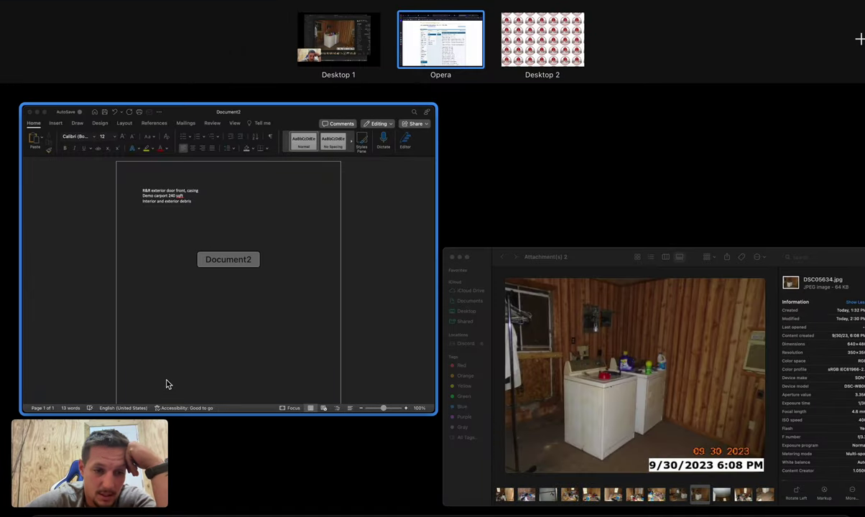
pyautogui.click(82, 465)
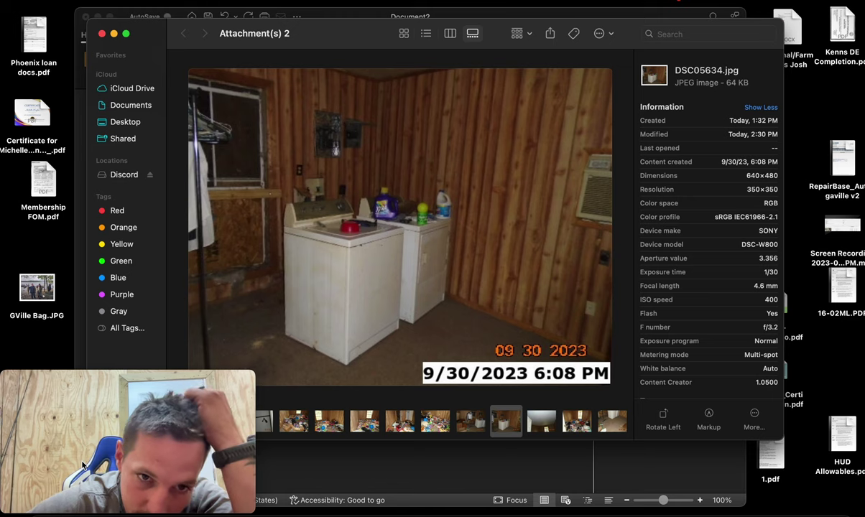
pyautogui.moveTo(142, 469)
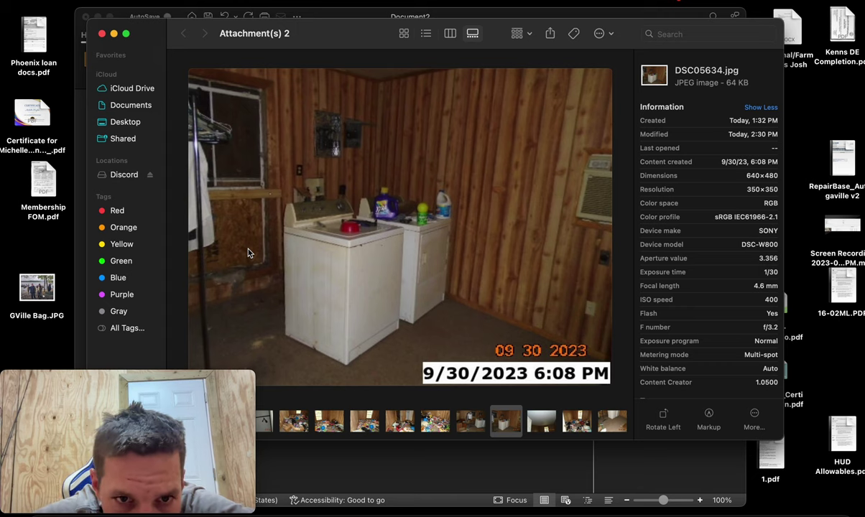
pyautogui.press('Left')
pyautogui.press('Left')
pyautogui.press('Left')
pyautogui.press('Left')
pyautogui.press('Left')
pyautogui.press('Left')
pyautogui.press('Left')
pyautogui.press('Left')
pyautogui.press('Left')
pyautogui.press('Left')
pyautogui.press('Left')
pyautogui.press('Left')
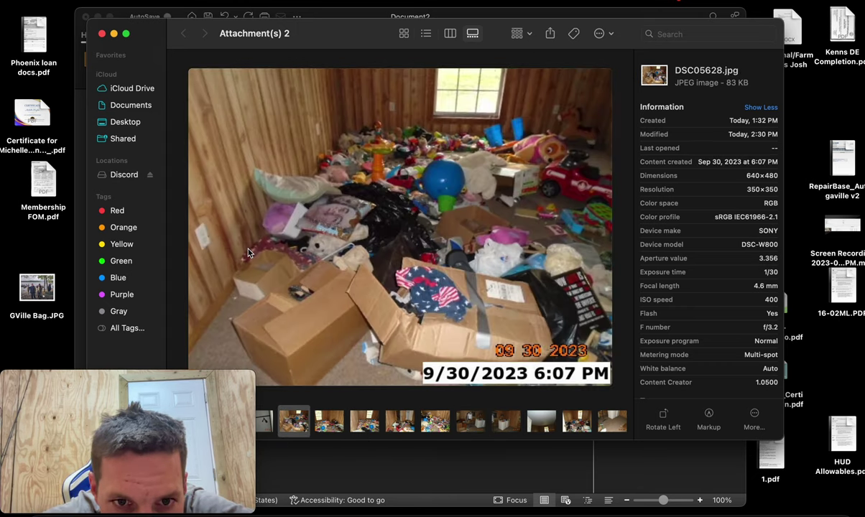
pyautogui.press('Left')
pyautogui.press('Left')
pyautogui.press('Left')
pyautogui.press('Left')
pyautogui.press('Left')
pyautogui.press('Left')
pyautogui.press('Left')
pyautogui.press('Left')
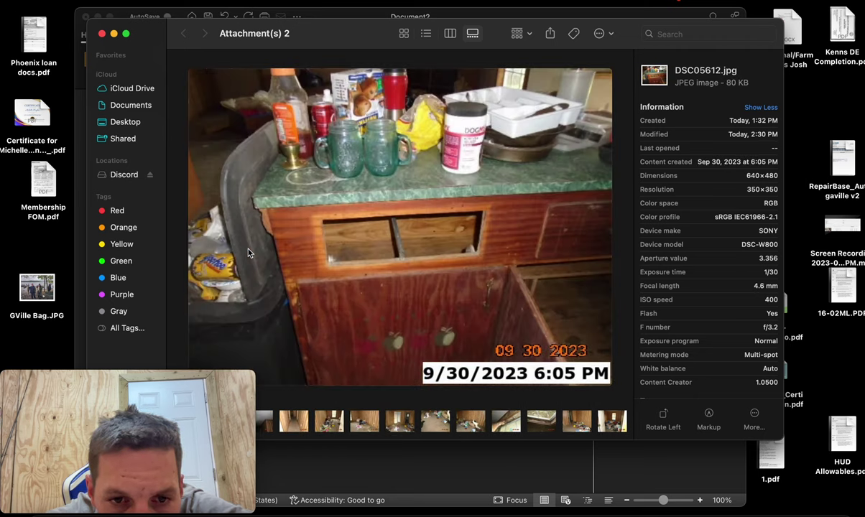
pyautogui.press('Left')
pyautogui.press('Left')
pyautogui.press('Left')
pyautogui.press('Left')
pyautogui.press('Left')
pyautogui.press('Left')
pyautogui.press('Left')
pyautogui.press('Left')
pyautogui.press('Left')
pyautogui.press('Left')
pyautogui.press('Left')
pyautogui.press('Left')
pyautogui.press('Left')
pyautogui.press('Left')
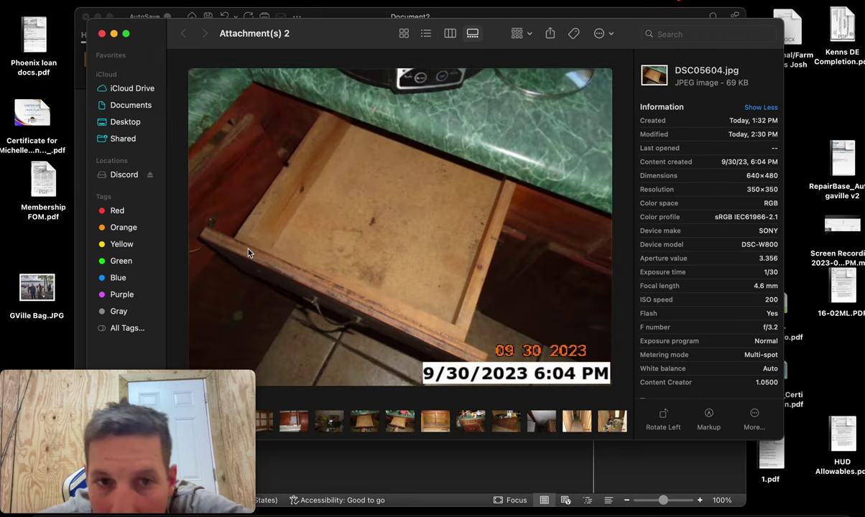
pyautogui.press('Left')
pyautogui.press('Left')
pyautogui.press('Left')
pyautogui.press('Left')
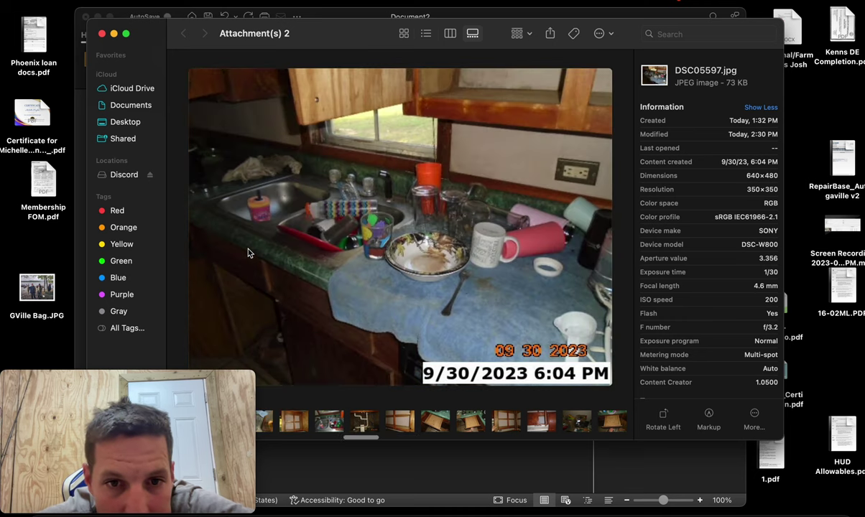
pyautogui.press('Right')
pyautogui.press('Right')
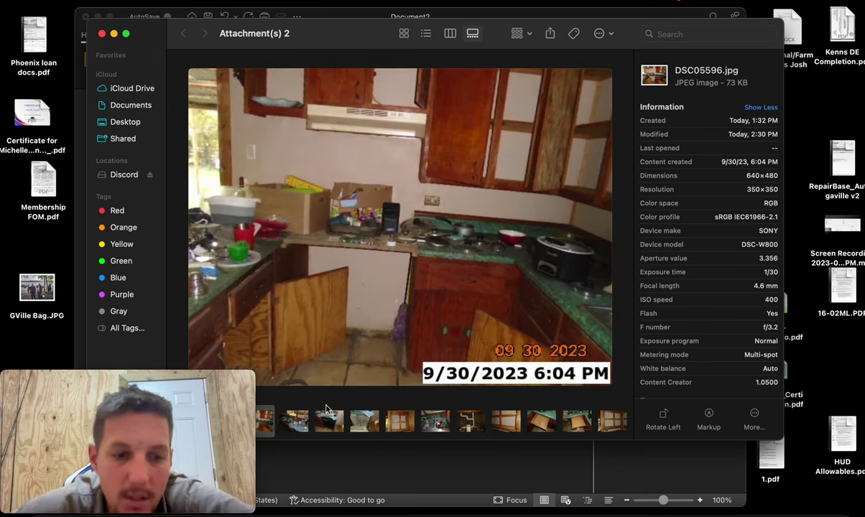
# Return to RepairBASE, search for antimicrobial items and open Bio - Wash With Antimicrobial, Rinse & Wipe Down Walls - 2 Applications
pyautogui.click(112, 507)
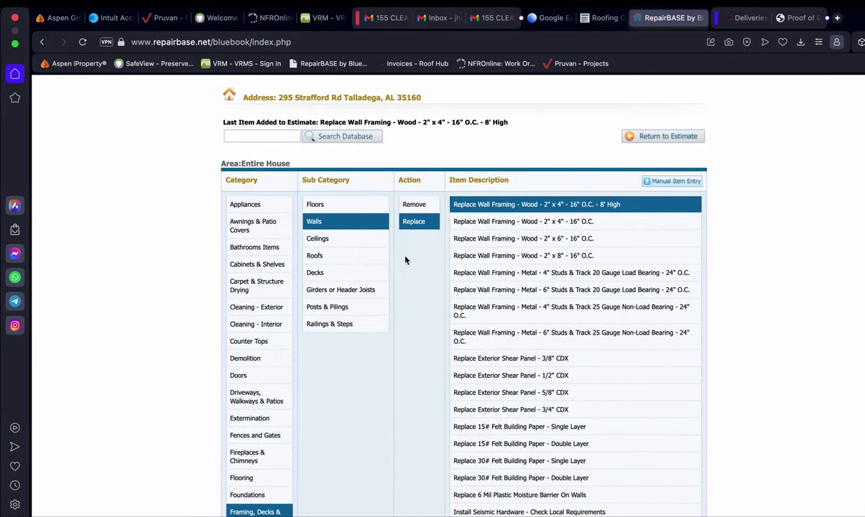
pyautogui.click(269, 136)
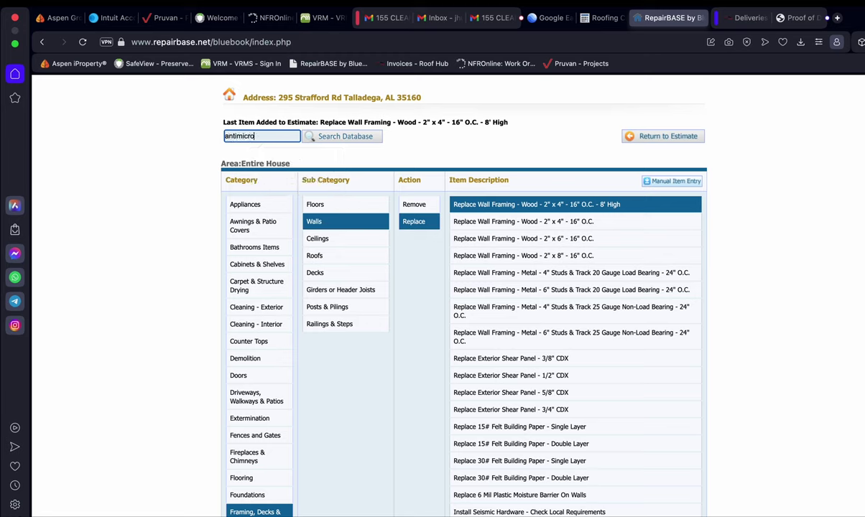
pyautogui.press('Return')
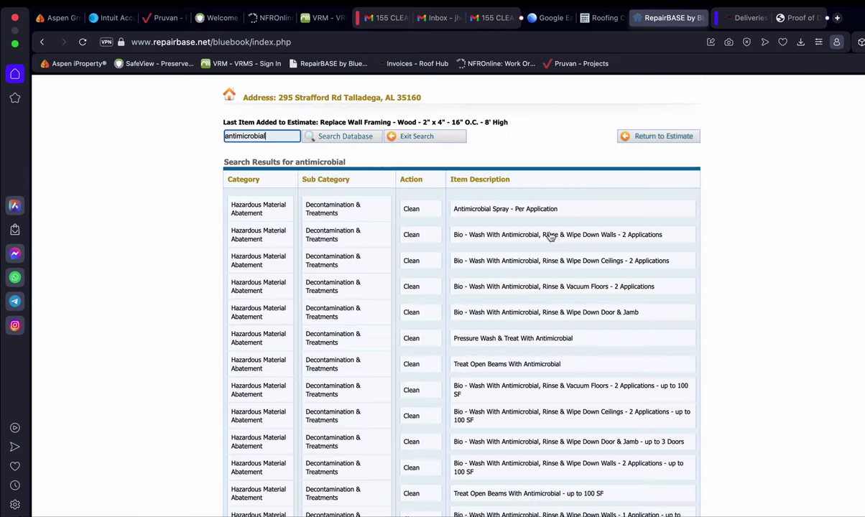
pyautogui.click(406, 233)
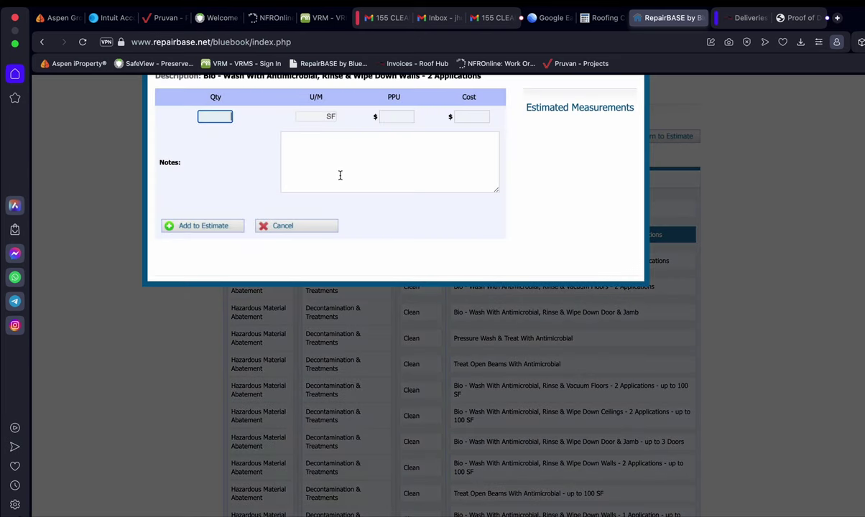
# Set the bio-wash quantity to 200 SF and enter the note "Biowash up top 200 sqft of moldy drywall throughout home"
pyautogui.click(355, 176)
pyautogui.click(224, 117)
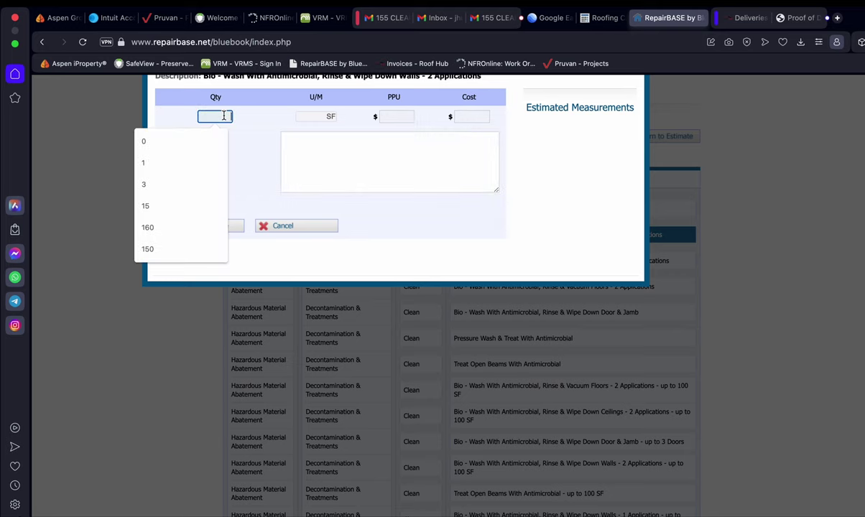
pyautogui.write('200')
pyautogui.click(290, 144)
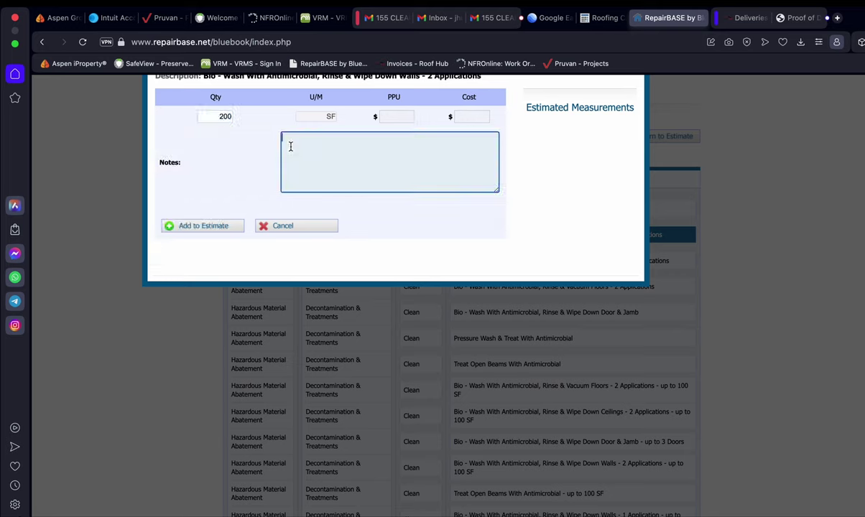
pyautogui.write('V')
pyautogui.write('iowash u')
pyautogui.write('p top 200')
pyautogui.write(' sqft of mol')
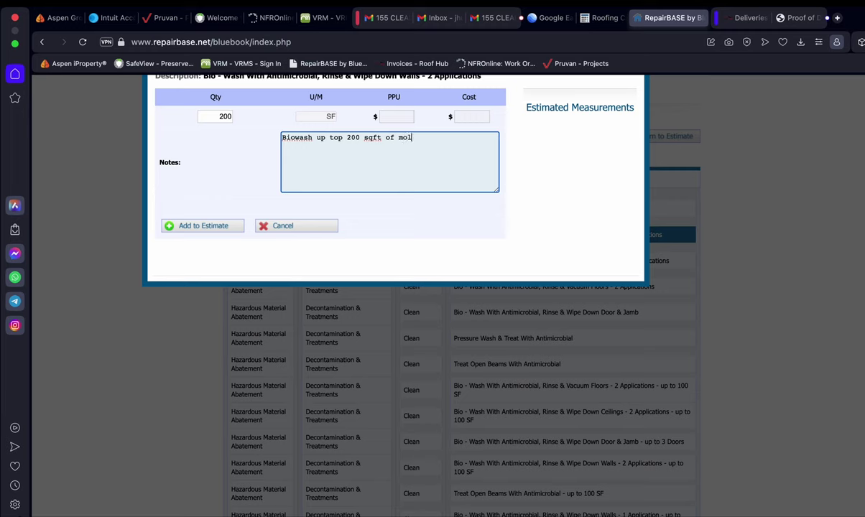
pyautogui.write('dy drywall throughout home')
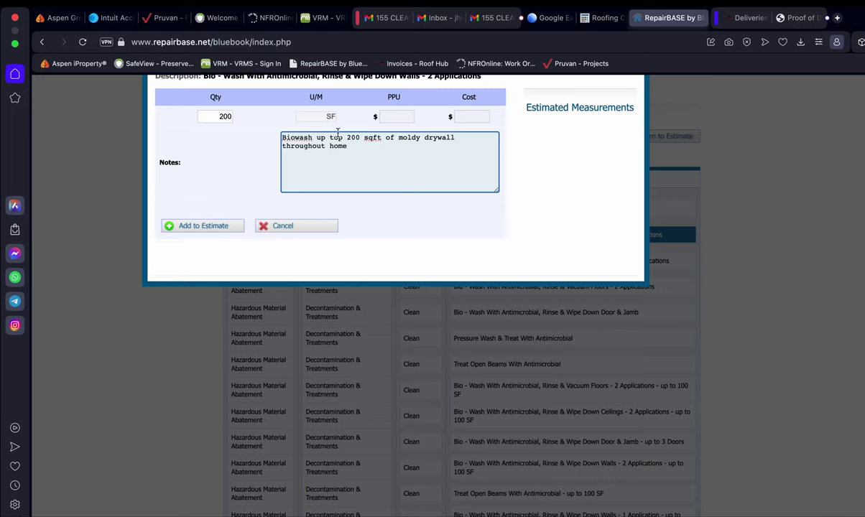
# Copy the bio-wash note's full text and add the item to the estimate
pyautogui.moveTo(351, 146); pyautogui.dragTo(281, 140)
pyautogui.press('super+c')
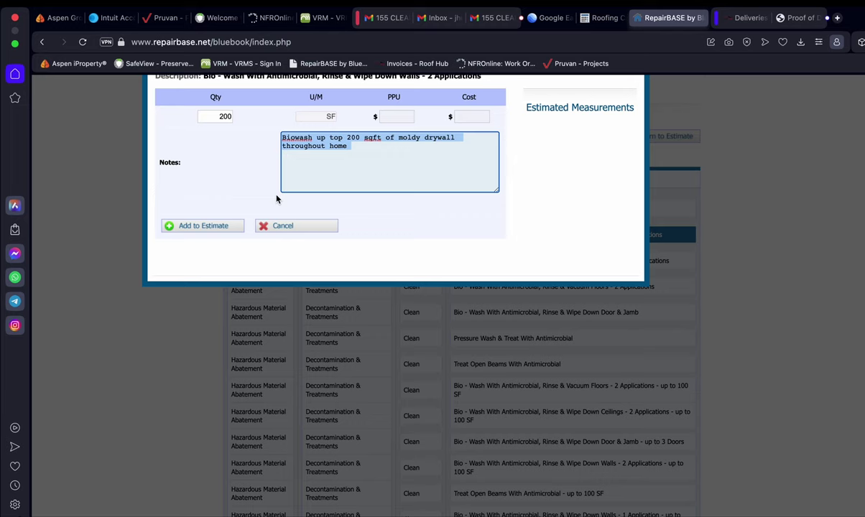
pyautogui.click(205, 226)
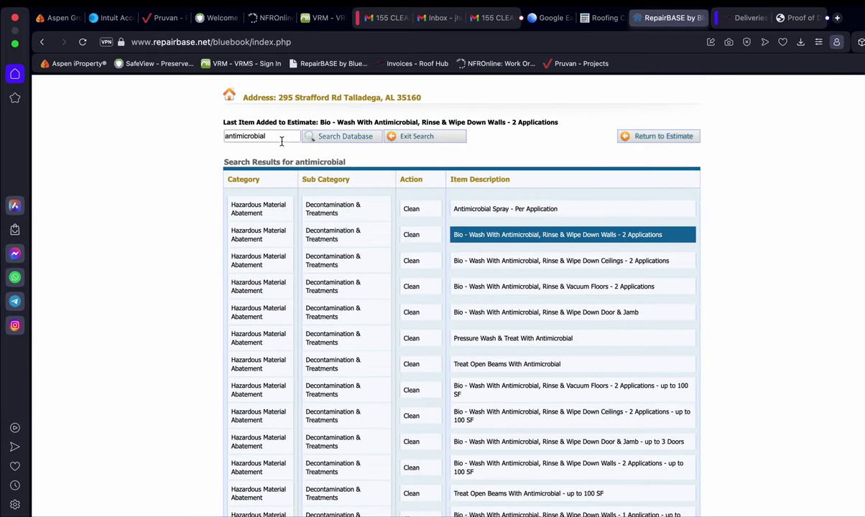
# Search the database for "stain blocker" and open Prime/Seal Wall with Stain Blocker (Kilz type product) 2 Coats
pyautogui.moveTo(280, 136); pyautogui.dragTo(180, 130)
pyautogui.press('BackSpace')
pyautogui.write('sta')
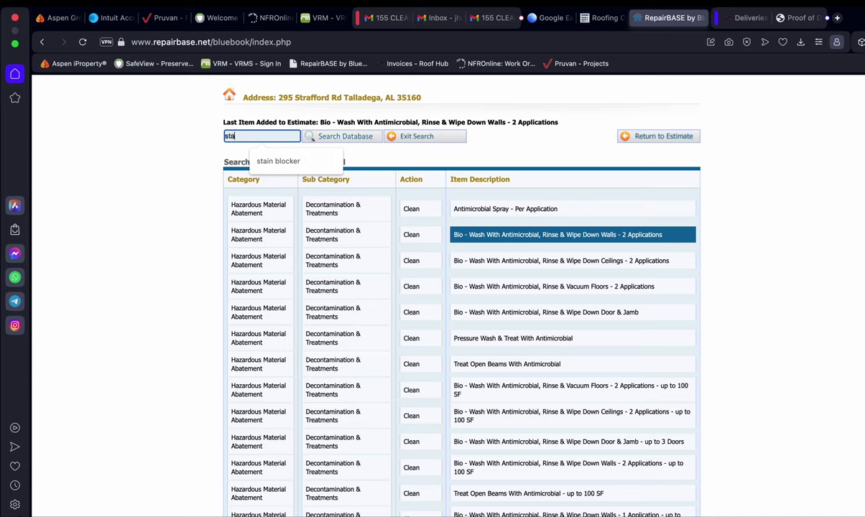
pyautogui.write('in blocker')
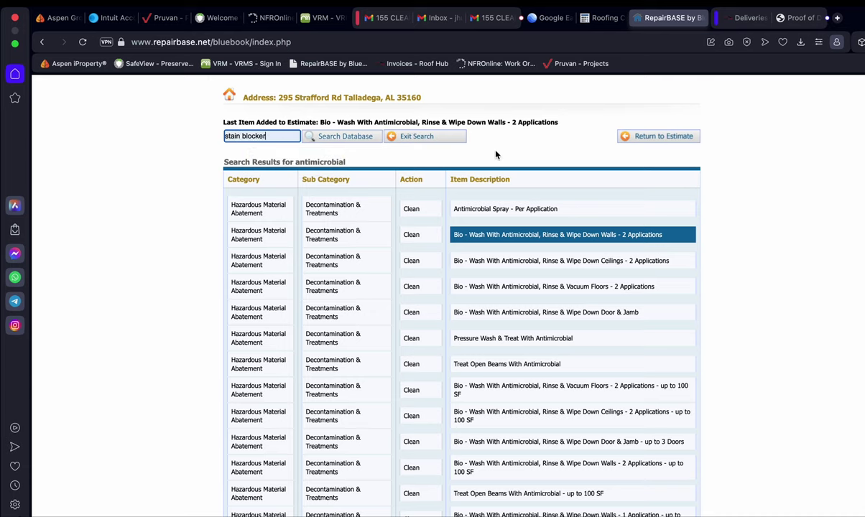
pyautogui.press('Return')
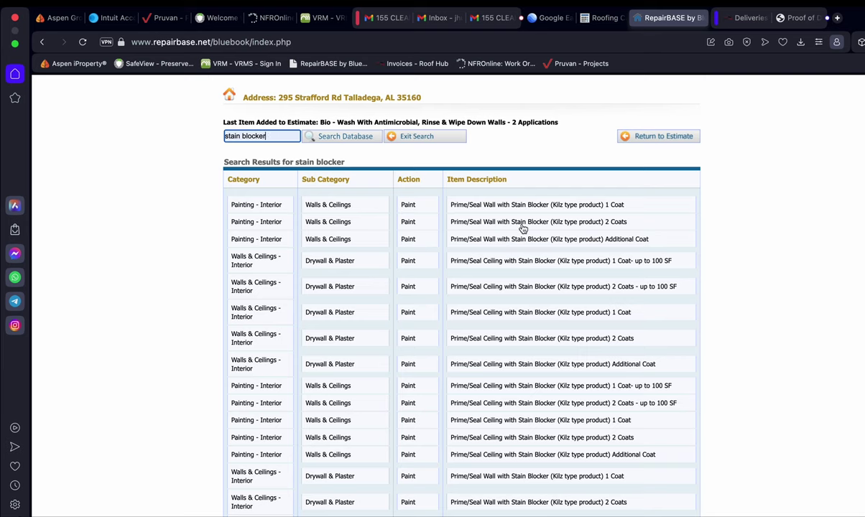
pyautogui.click(503, 225)
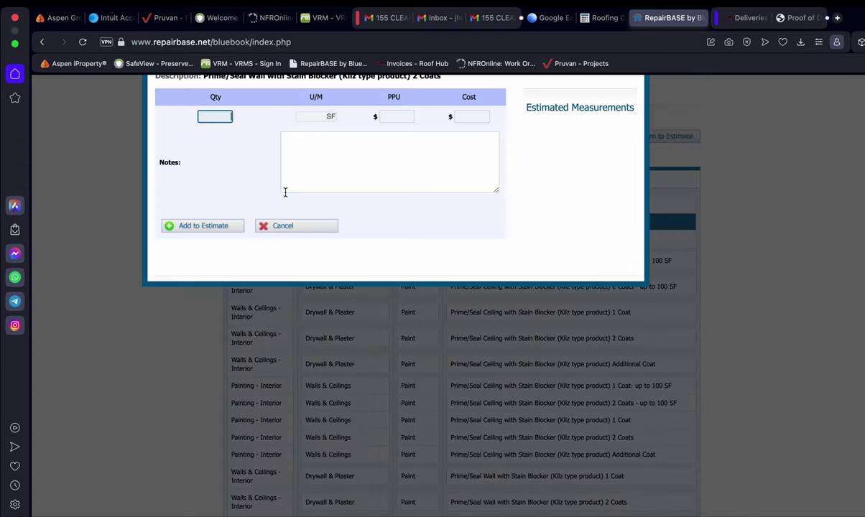
# Paste the copied note, replace "Biowash" with "kiltz" and set the stain blocker quantity to 200 SF
pyautogui.click(323, 175)
pyautogui.press('super+v')
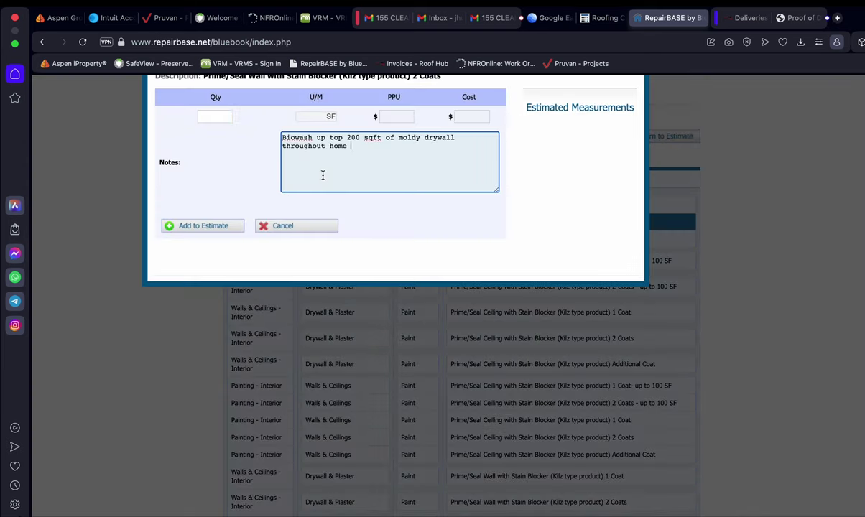
pyautogui.doubleClick(312, 139)
pyautogui.write('kiltz')
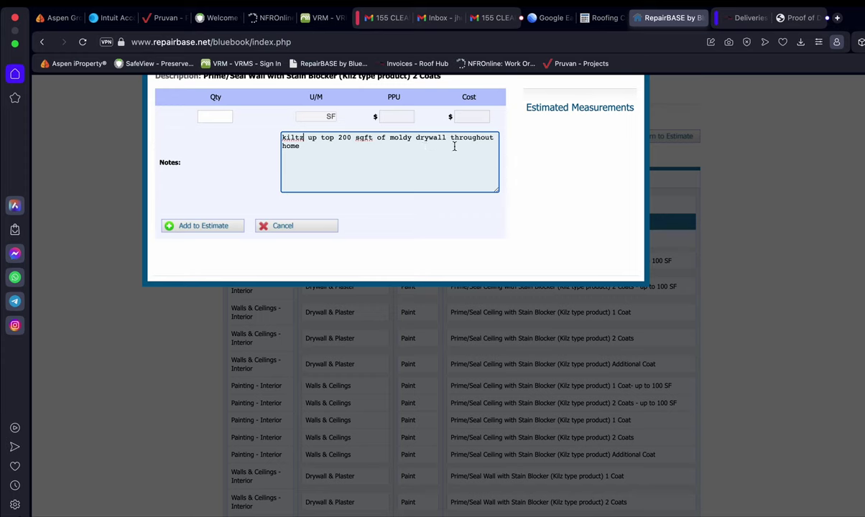
pyautogui.click(225, 116)
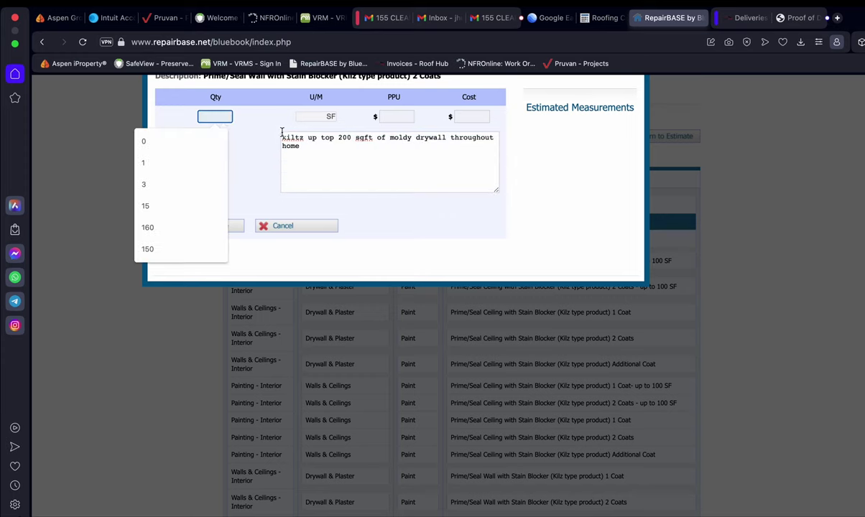
pyautogui.write('200')
# Append "ceiling and walls" to the stain blocker note and add the item to the estimate
pyautogui.click(347, 158)
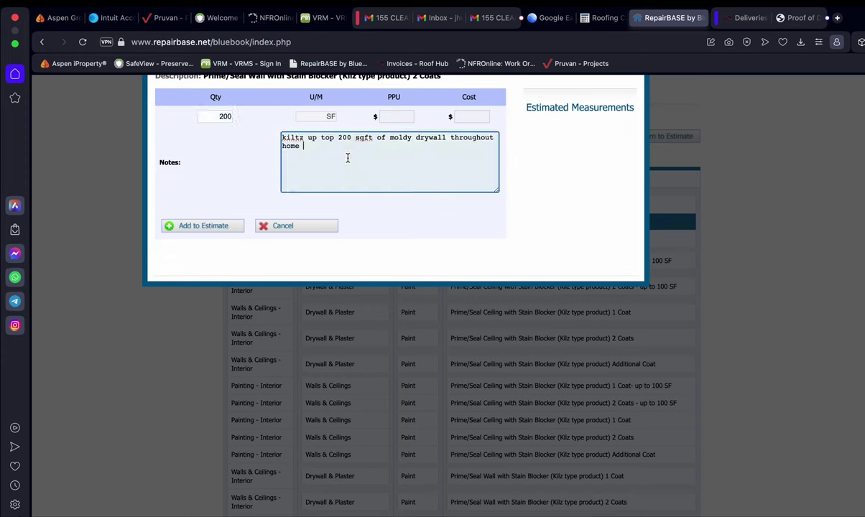
pyautogui.write('ceiling ')
pyautogui.write('and wwal')
pyautogui.write('lls')
pyautogui.click(245, 204)
pyautogui.click(208, 227)
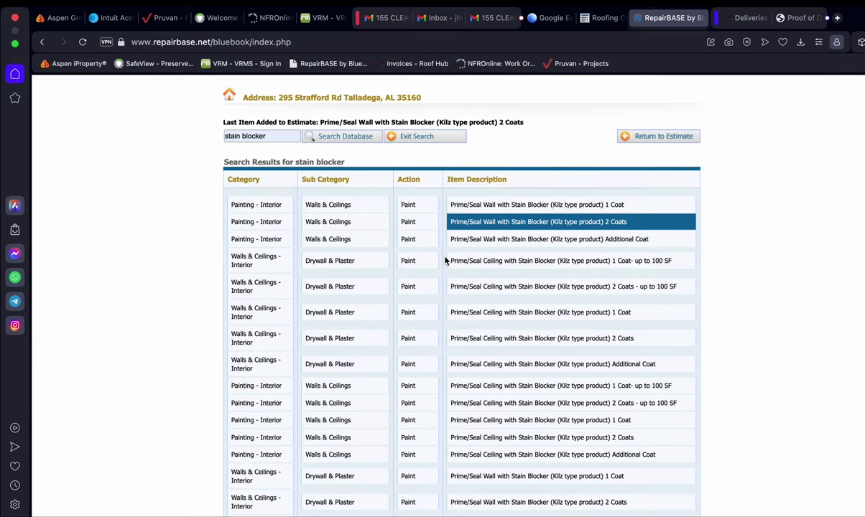
# Switch to the Finder photo gallery and examine the photos from the kitchen back to the ceiling with missing tiles
pyautogui.hotkey('ctrl', 'Up')
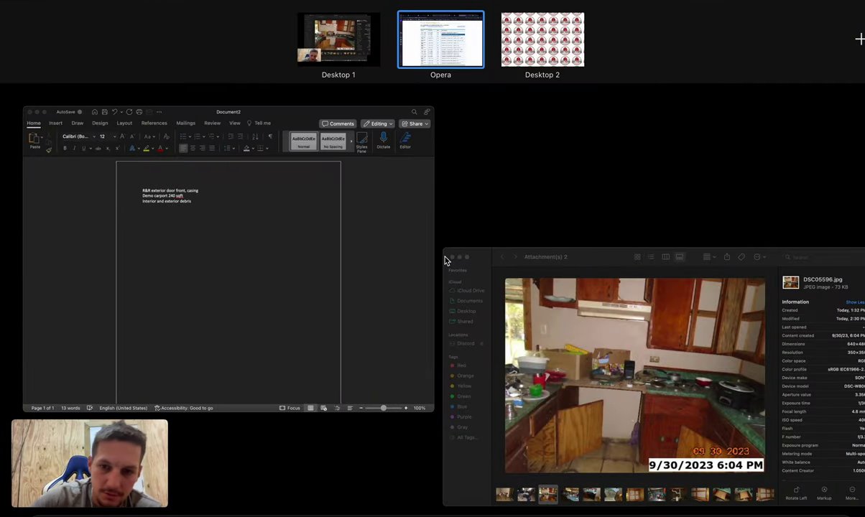
pyautogui.click(530, 301)
pyautogui.press('Left')
pyautogui.press('Left')
pyautogui.press('Left')
pyautogui.press('Left')
pyautogui.press('Left')
pyautogui.press('Left')
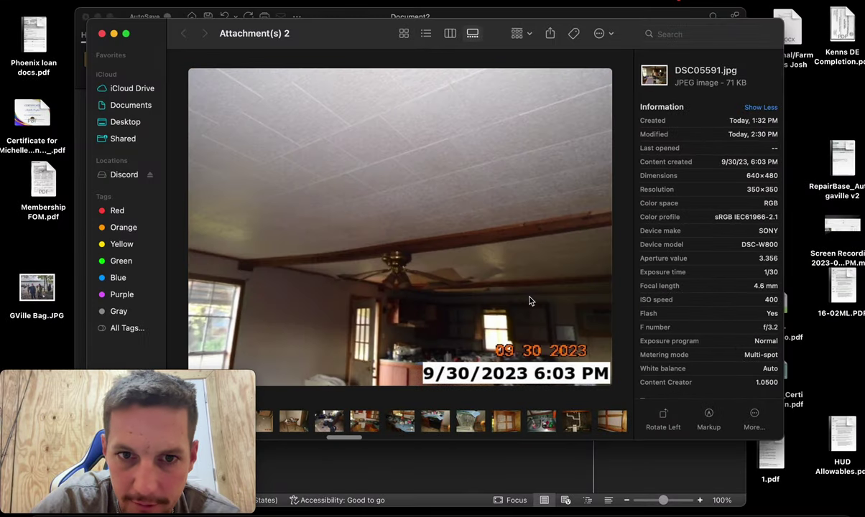
pyautogui.press('Left')
pyautogui.press('Left')
pyautogui.press('Left')
pyautogui.press('Left')
pyautogui.press('Left')
pyautogui.press('Left')
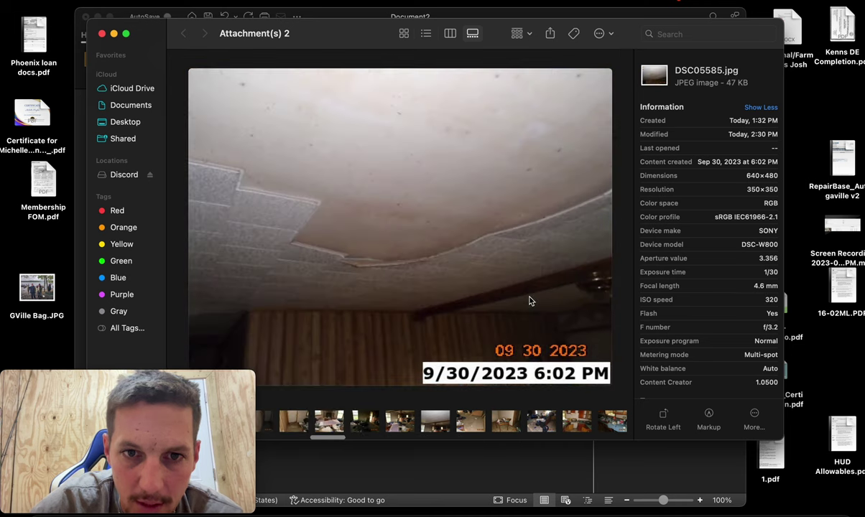
pyautogui.press('Right')
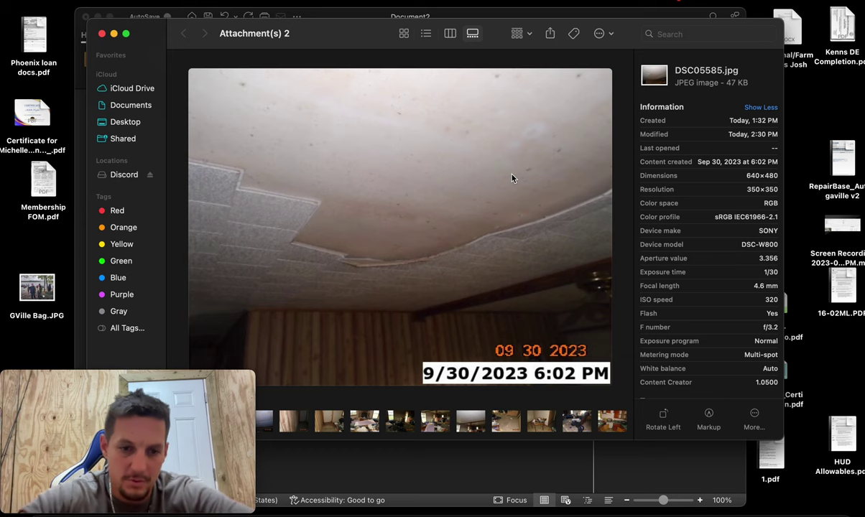
# Return to RepairBASE, search for "ceiling tiles" and open Remove & Discard Contaminated Ceiling Tiles - Stapled or Glued (Haul Away Not Included)
pyautogui.click(111, 510)
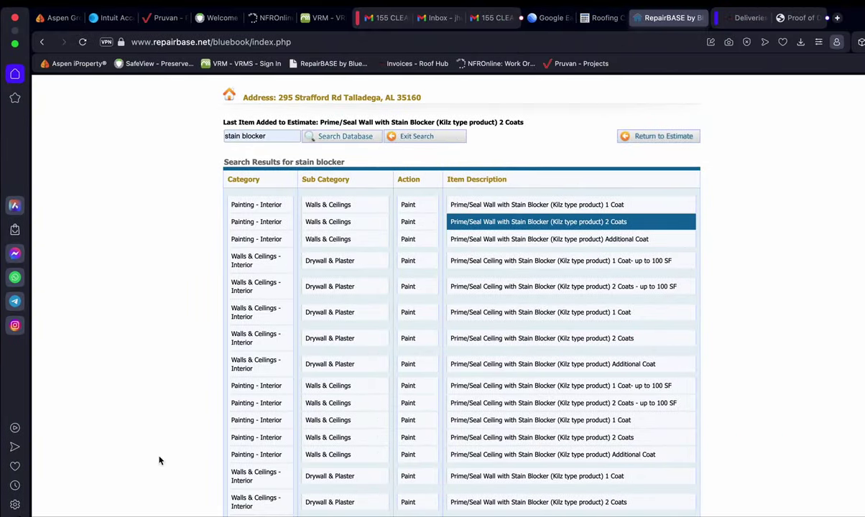
pyautogui.moveTo(271, 132); pyautogui.dragTo(180, 125)
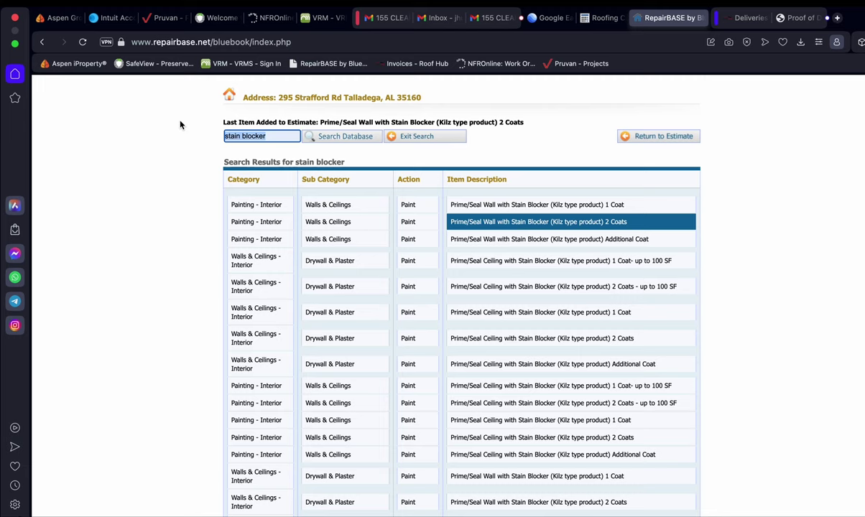
pyautogui.write('tiles')
pyautogui.press('BackSpace')
pyautogui.press('BackSpace')
pyautogui.press('BackSpace')
pyautogui.press('BackSpace')
pyautogui.write('ceiling tiles')
pyautogui.press('Return')
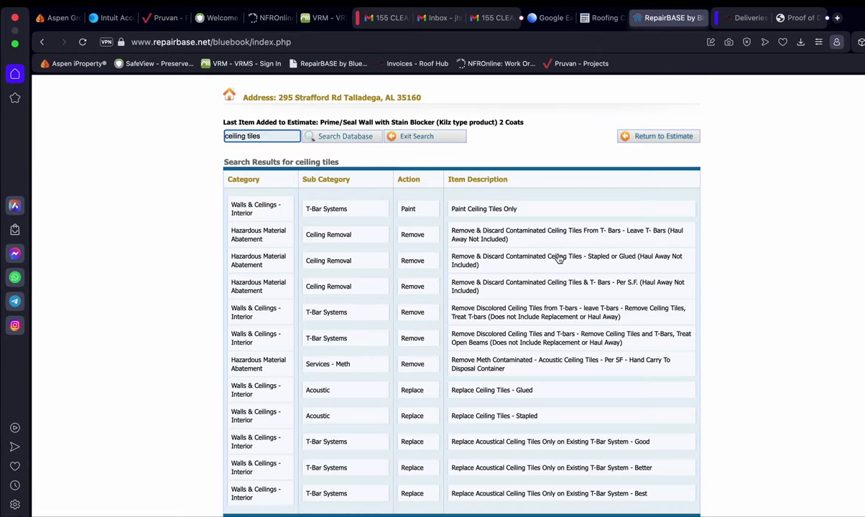
pyautogui.click(518, 264)
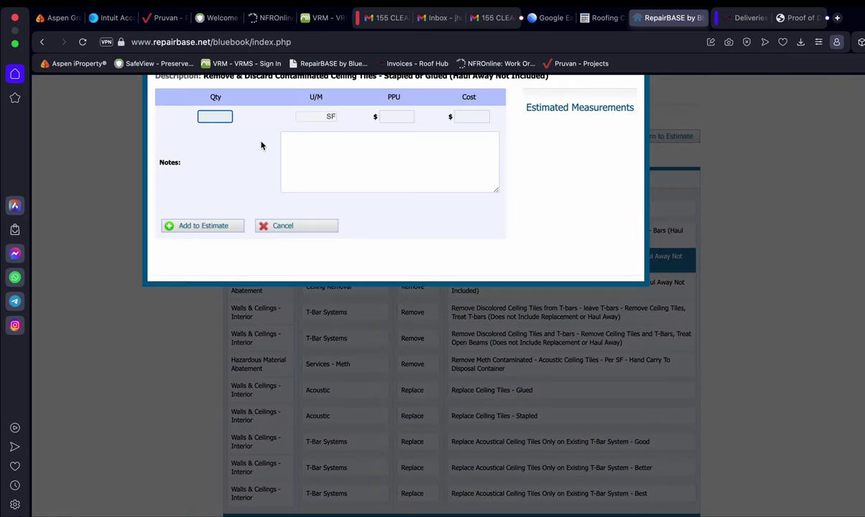
# Add the ceiling-tile removal at 200 SF with the note "remove falling ceiling tiles in living room and leave sheetrock which looks better anyway"
pyautogui.write('200')
pyautogui.click(327, 162)
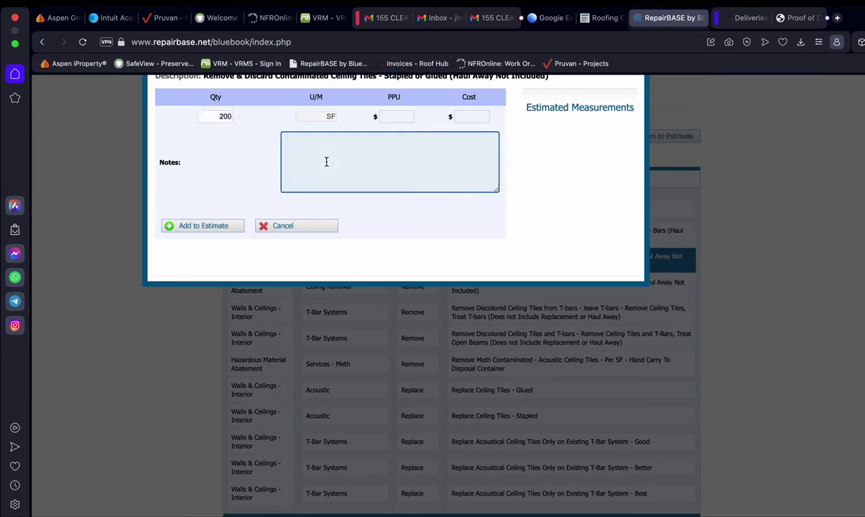
pyautogui.write('remove falling ceiling ti')
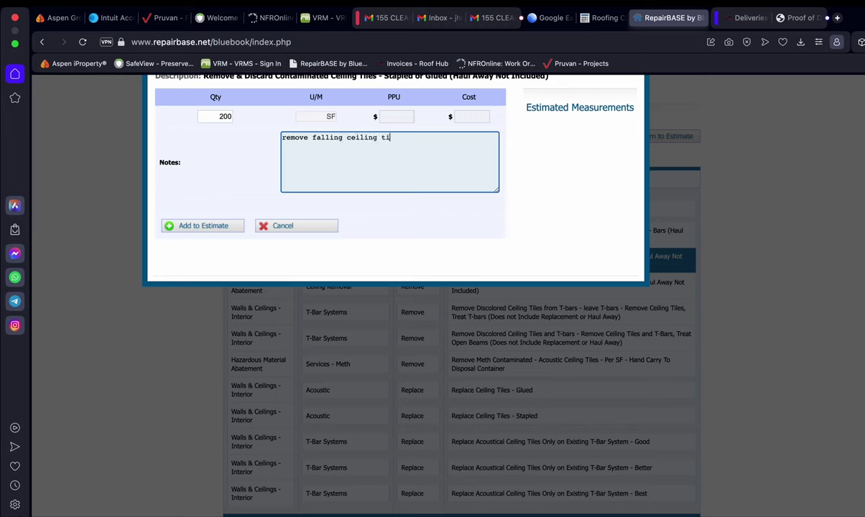
pyautogui.write('les in living room and leave sh')
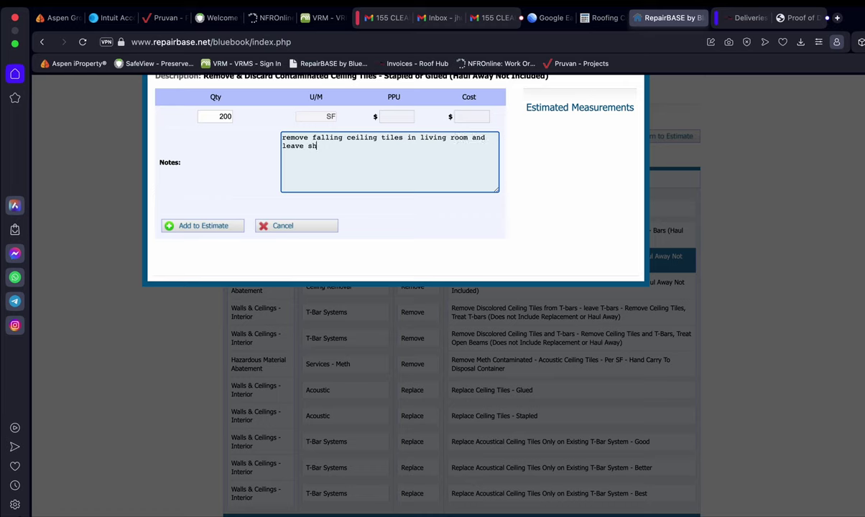
pyautogui.write('eetrock which looks better')
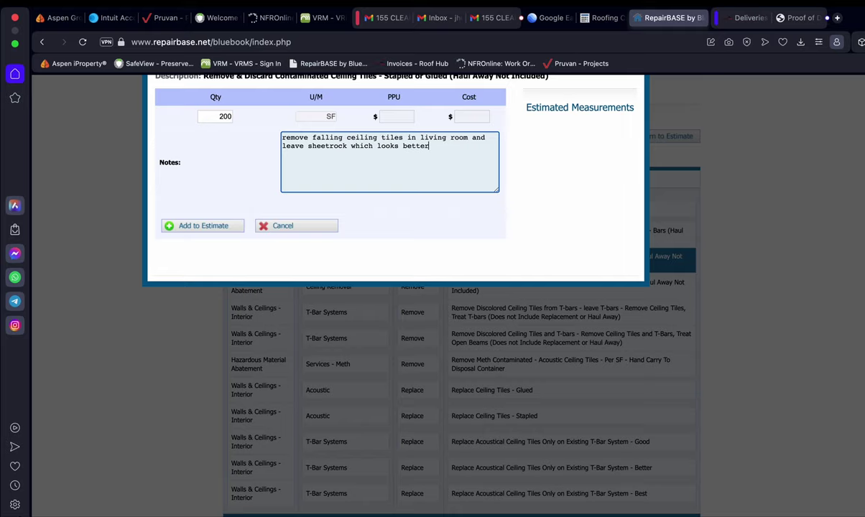
pyautogui.write(' anyew')
pyautogui.press('BackSpace')
pyautogui.press('BackSpace')
pyautogui.write('way')
pyautogui.click(194, 225)
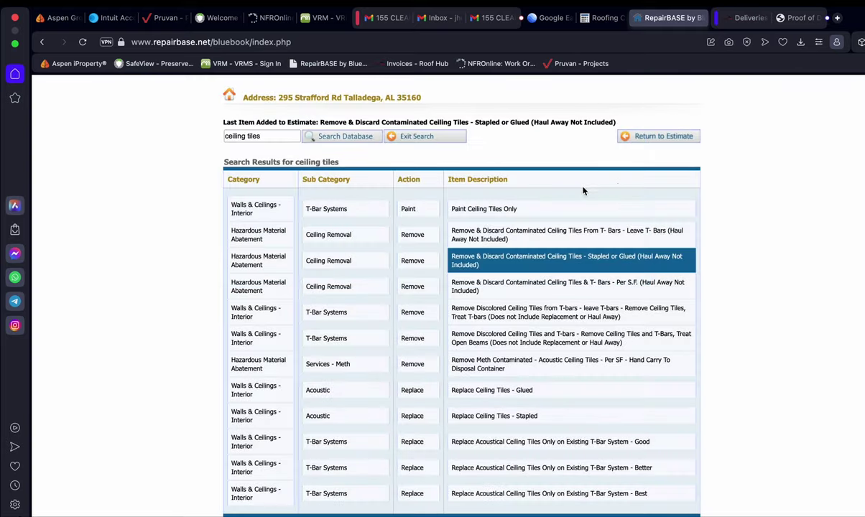
# Return to the property estimate, submit it for calculation, and review the calculated prices down to the area total
pyautogui.click(663, 136)
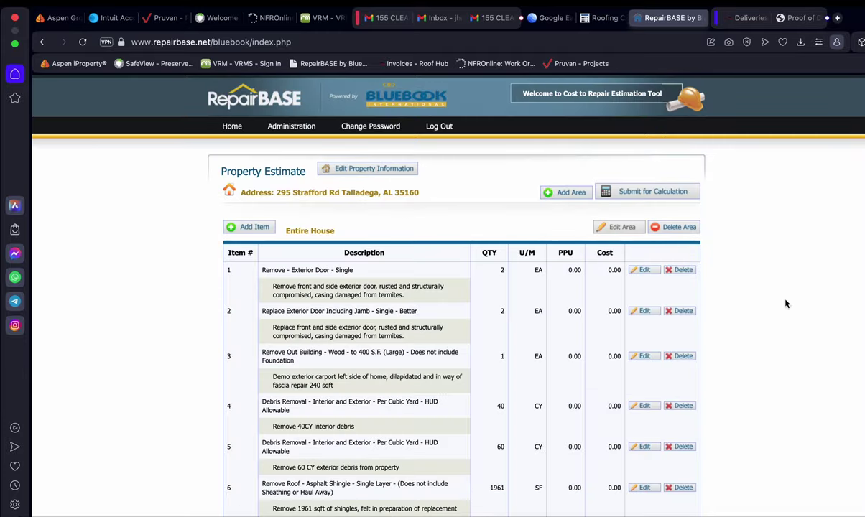
pyautogui.scroll(-20, 786, 304)
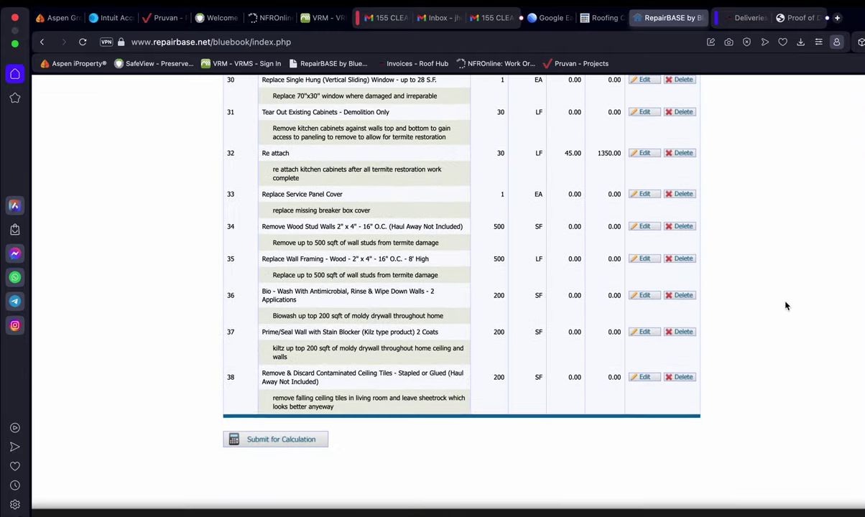
pyautogui.scroll(20, 786, 305)
pyautogui.click(652, 192)
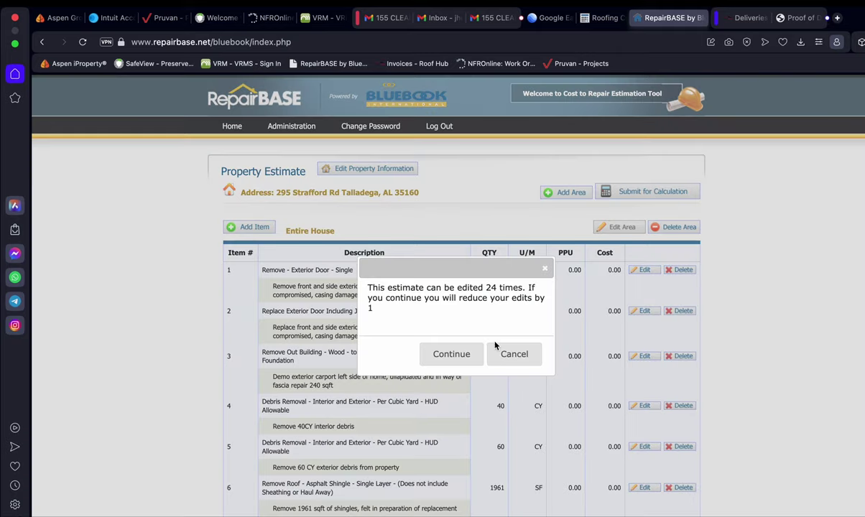
pyautogui.click(460, 355)
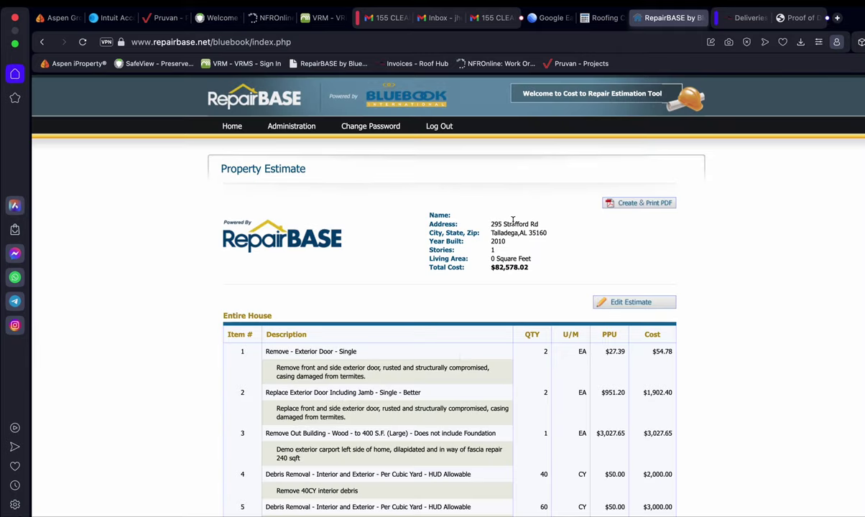
pyautogui.scroll(-20, 461, 357)
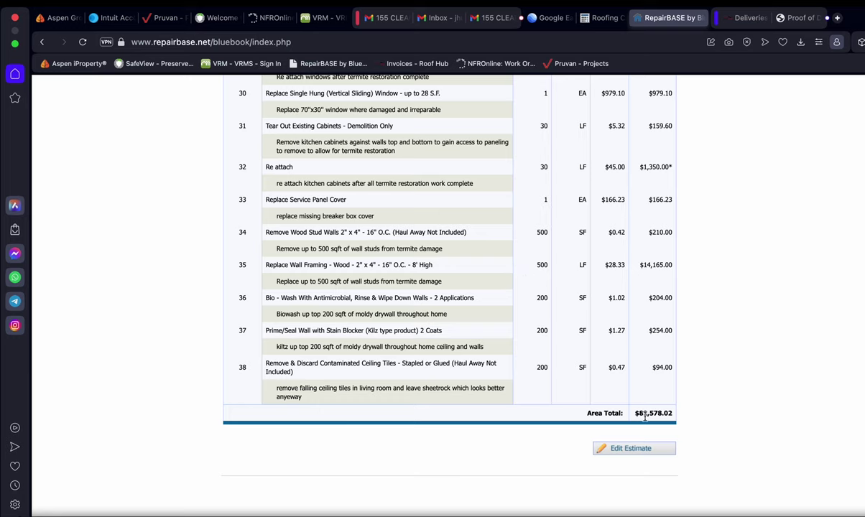
# Reopen the estimate for editing and set the price per unit of Replace Wall Framing - Wood - 2" x 4" to 12.50
pyautogui.click(643, 451)
pyautogui.scroll(-20, 569, 368)
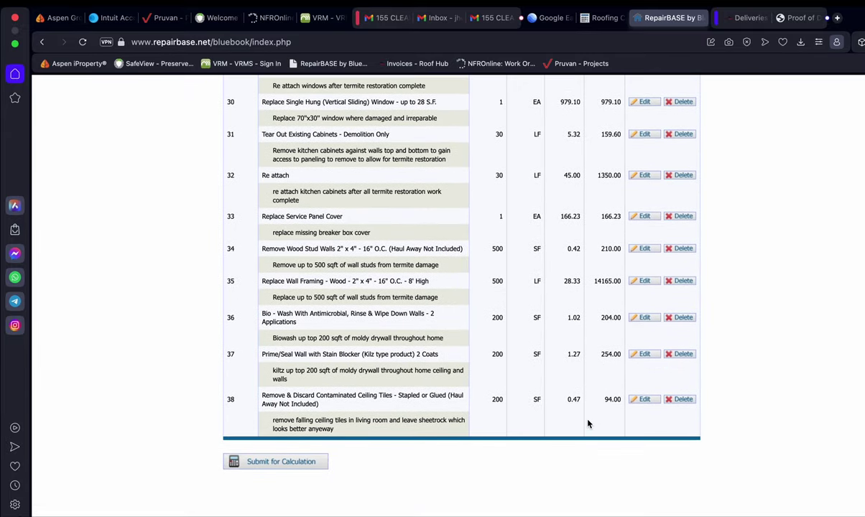
pyautogui.click(644, 281)
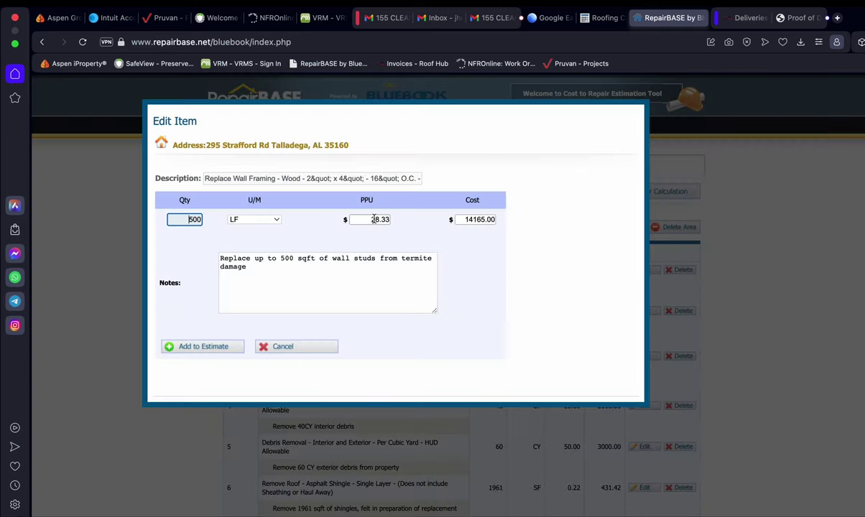
pyautogui.click(388, 222)
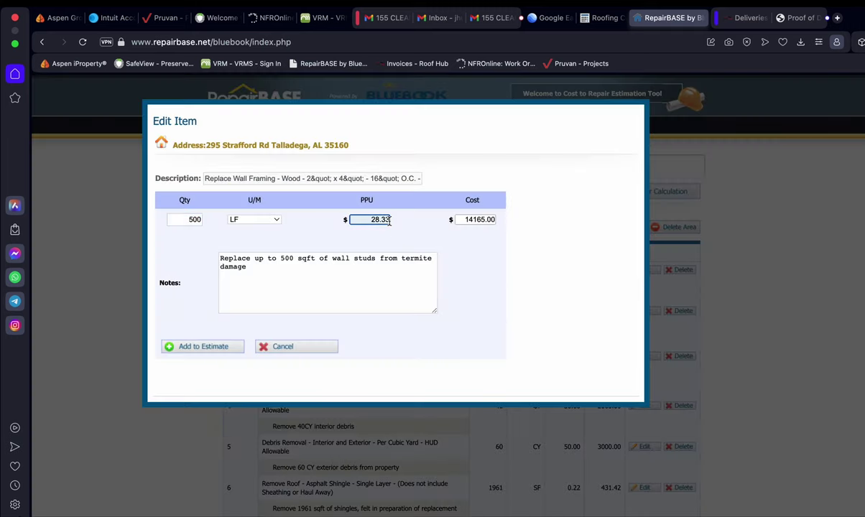
pyautogui.press('BackSpace')
pyautogui.press('BackSpace')
pyautogui.press('BackSpace')
pyautogui.press('BackSpace')
pyautogui.press('BackSpace')
pyautogui.press('BackSpace')
pyautogui.write('12')
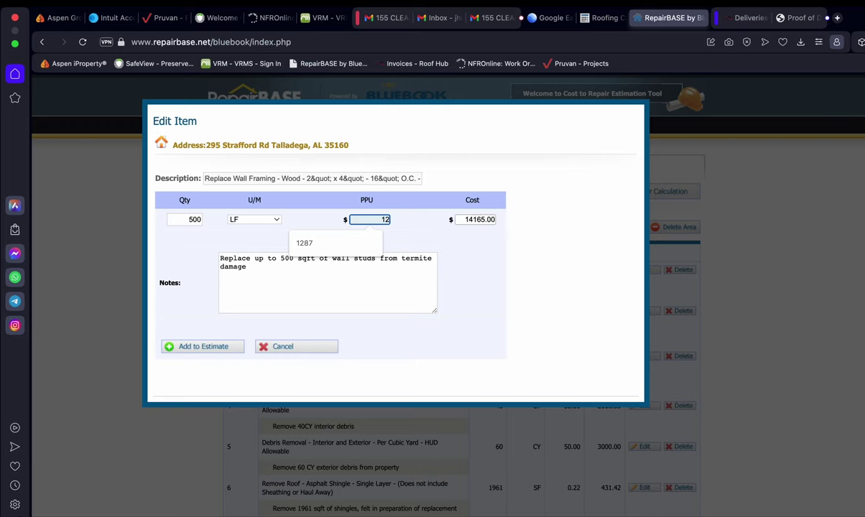
pyautogui.write('.50')
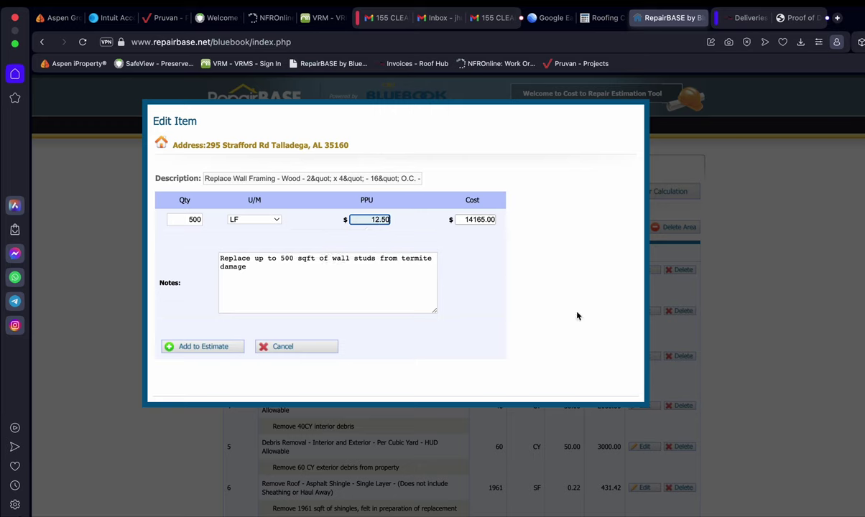
pyautogui.click(577, 316)
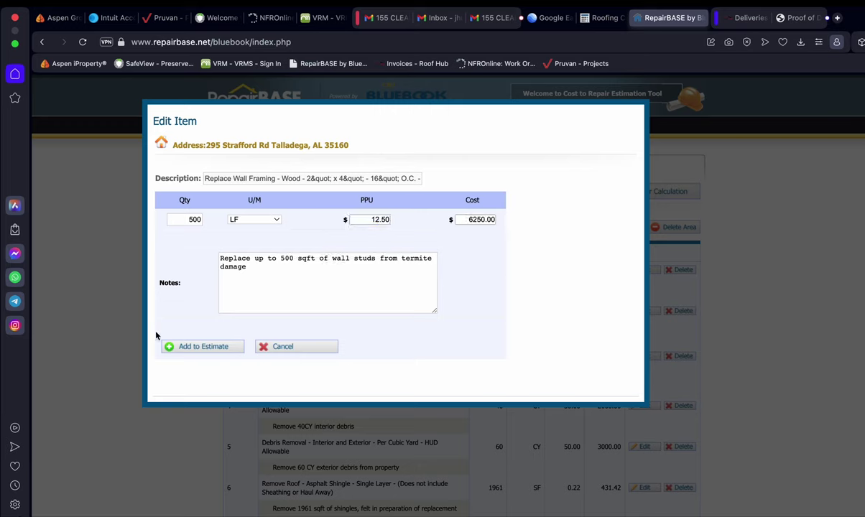
pyautogui.click(201, 348)
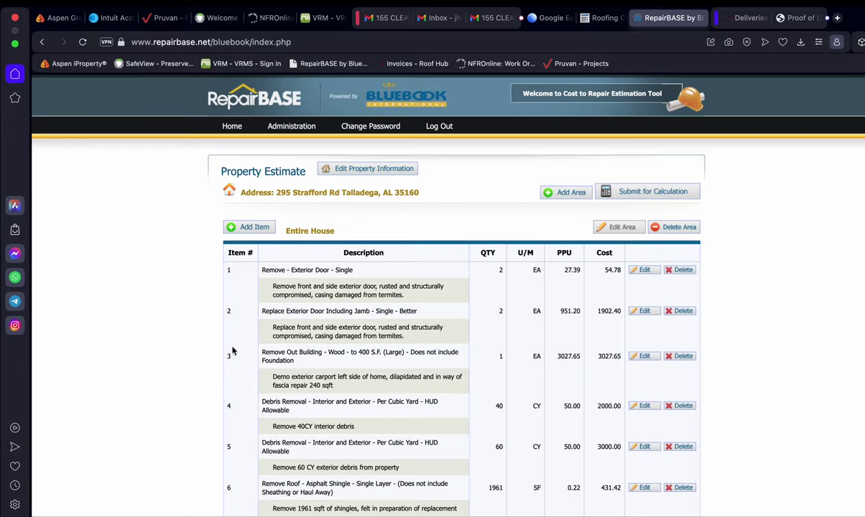
# Set the price per unit of the Replace Ridge Cap - Asphalt Shingle item to 13 and save it to the estimate
pyautogui.scroll(-5, 366, 367)
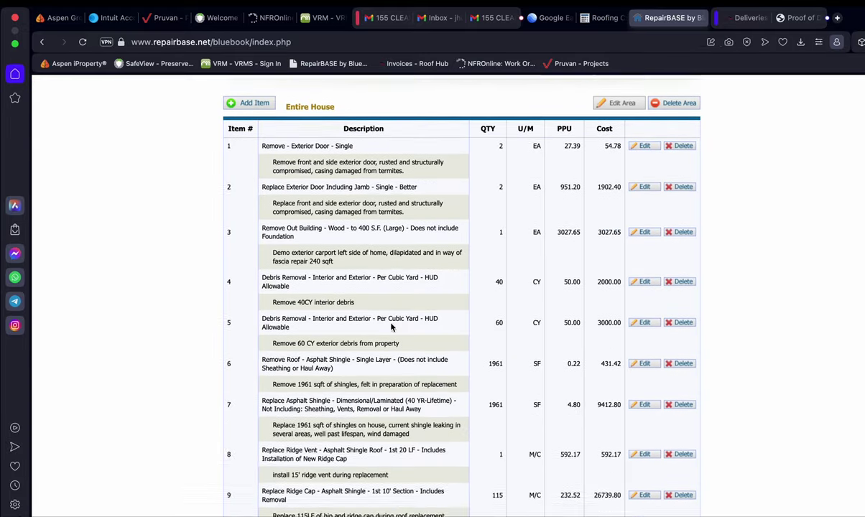
pyautogui.scroll(-2, 390, 323)
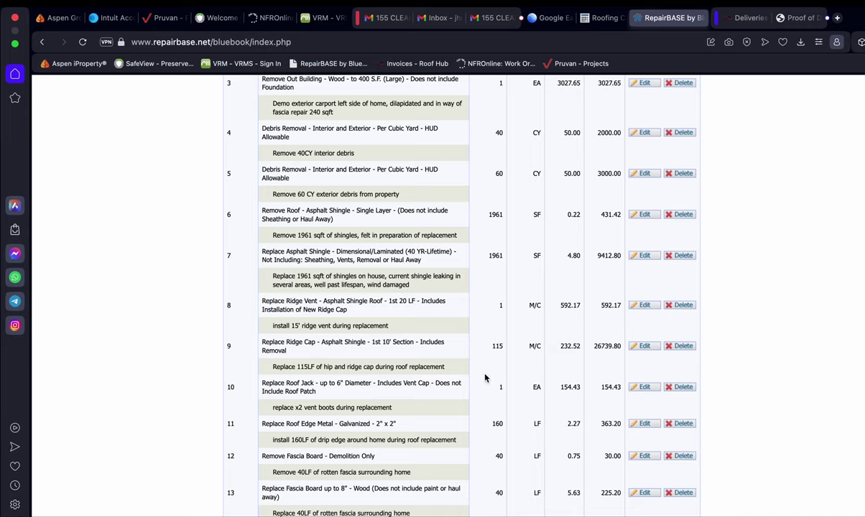
pyautogui.click(645, 347)
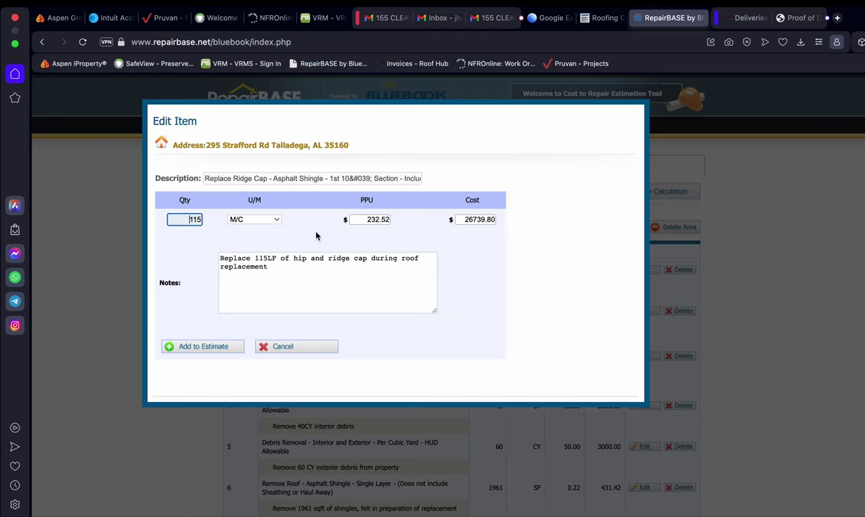
pyautogui.click(363, 219)
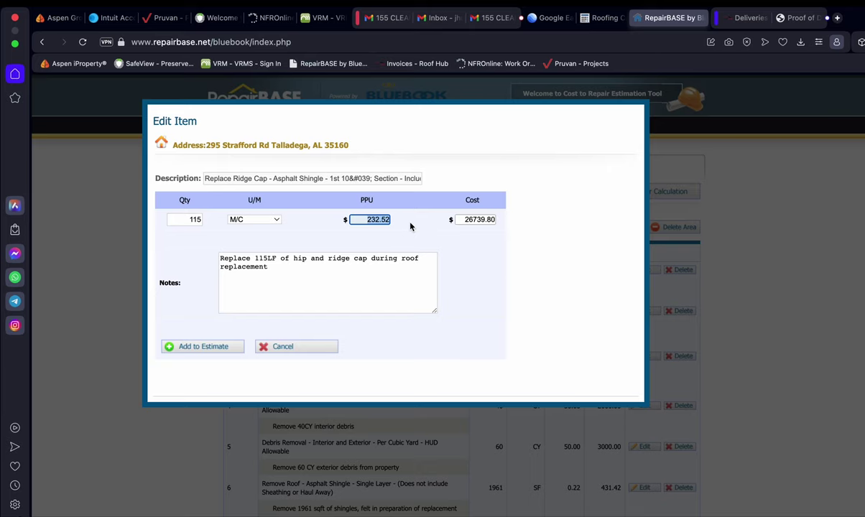
pyautogui.write('13')
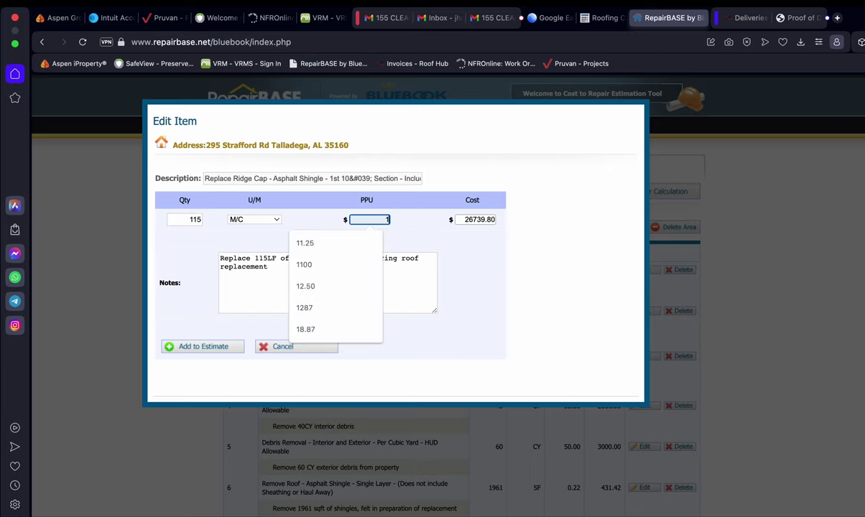
pyautogui.click(489, 284)
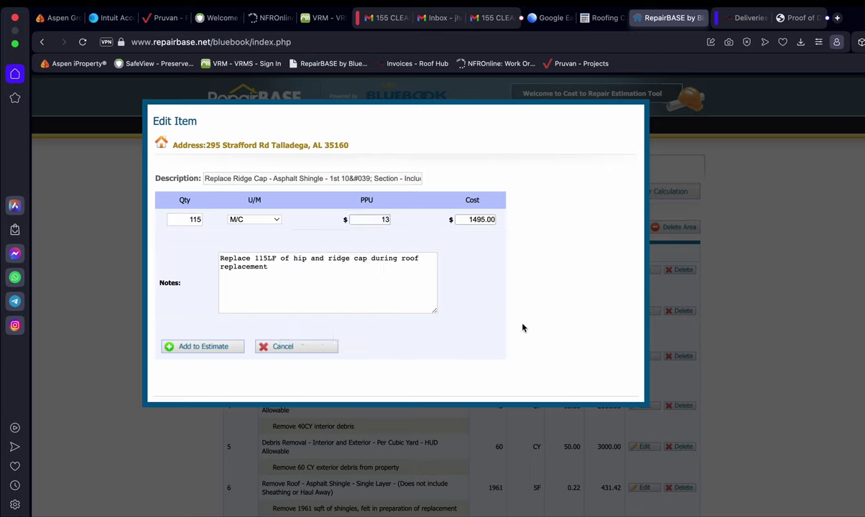
pyautogui.click(199, 349)
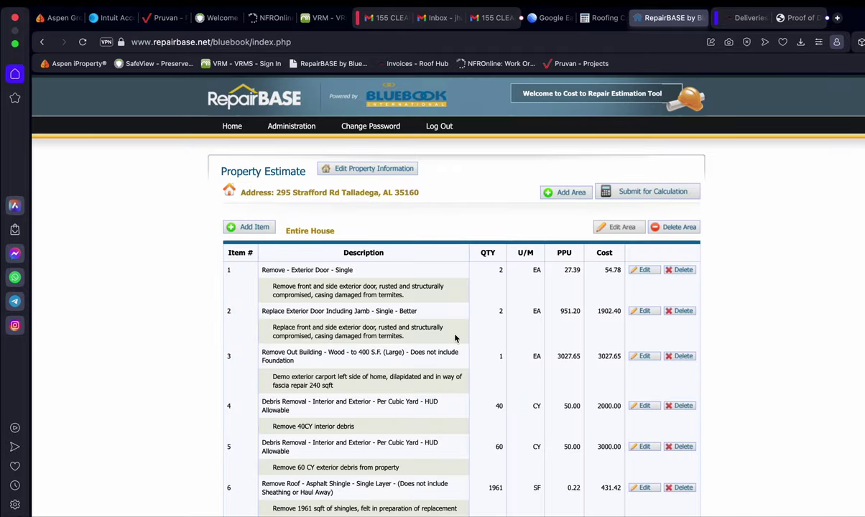
# Set the price per unit of Replace Asphalt Shingle - Dimensional/Laminated to 4.40 and save it to the estimate
pyautogui.scroll(-5, 454, 338)
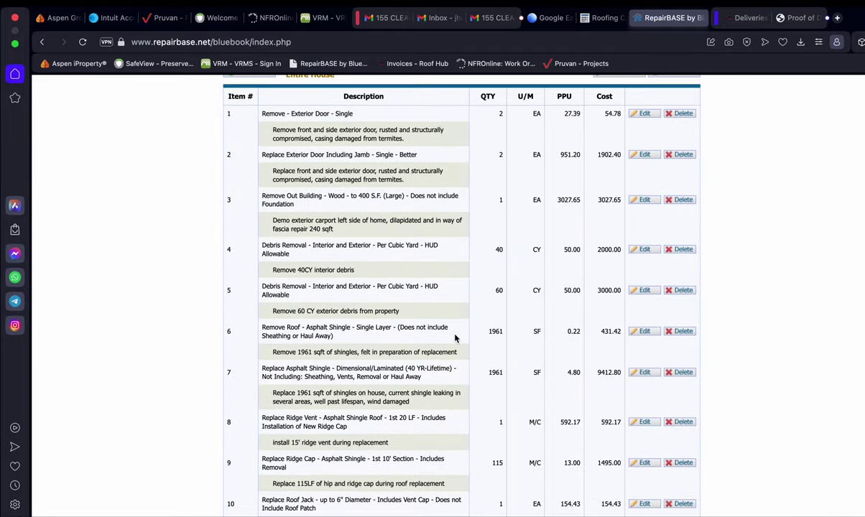
pyautogui.scroll(-4, 455, 337)
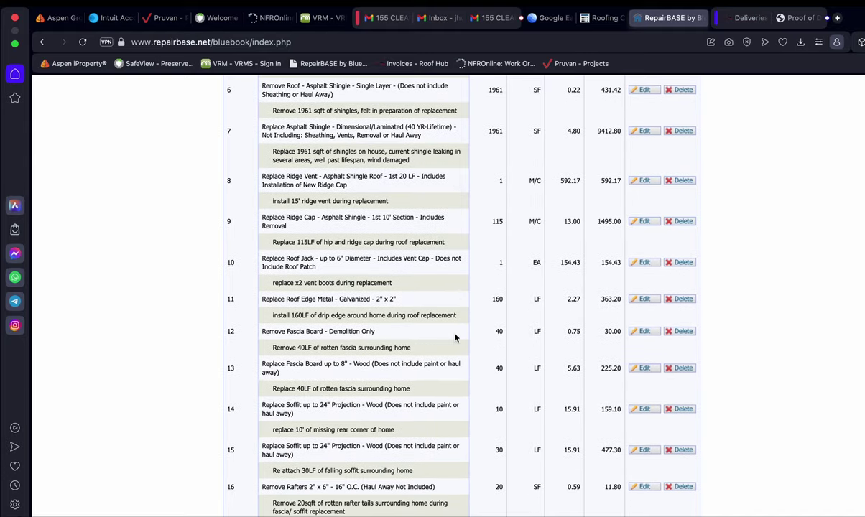
pyautogui.scroll(-4, 455, 337)
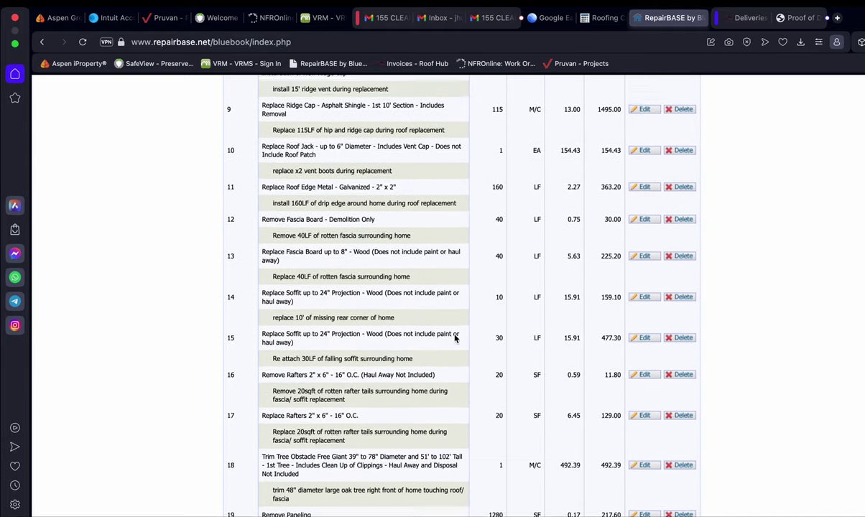
pyautogui.scroll(10, 454, 338)
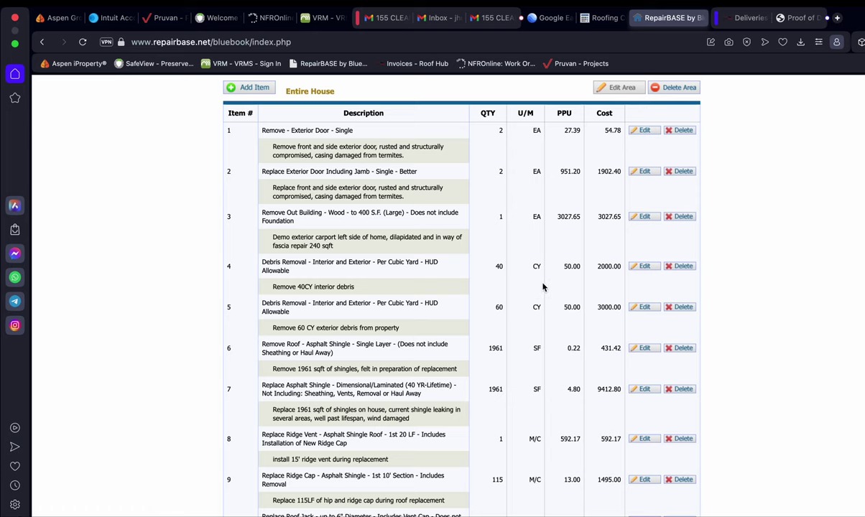
pyautogui.scroll(-1, 543, 286)
pyautogui.scroll(-2, 544, 286)
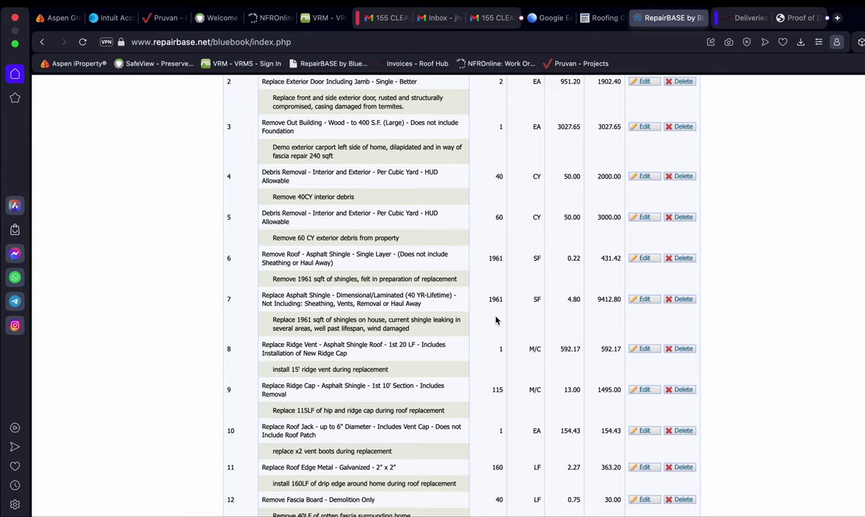
pyautogui.click(642, 299)
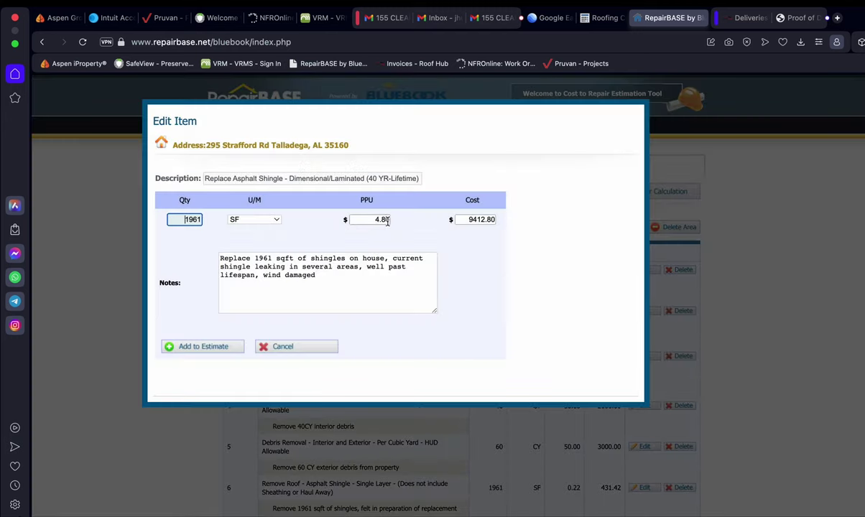
pyautogui.click(381, 219)
pyautogui.press('BackSpace')
pyautogui.press('BackSpace')
pyautogui.press('BackSpace')
pyautogui.press('BackSpace')
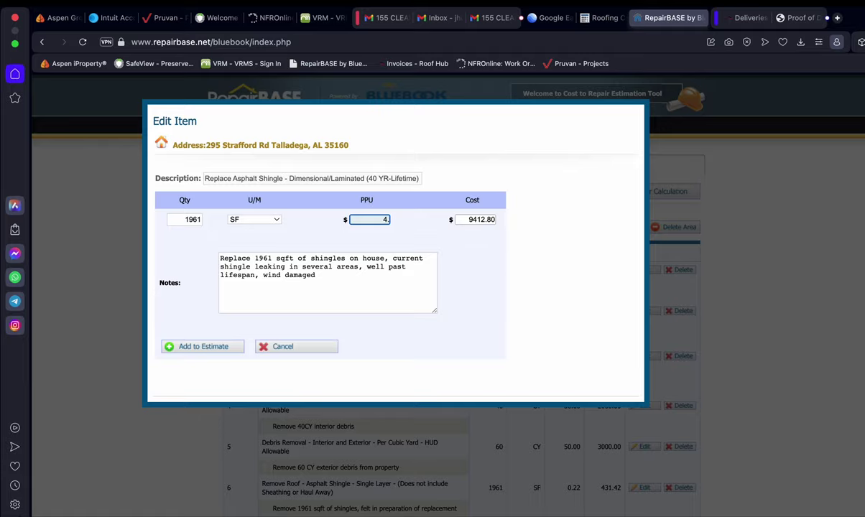
pyautogui.write('4.40')
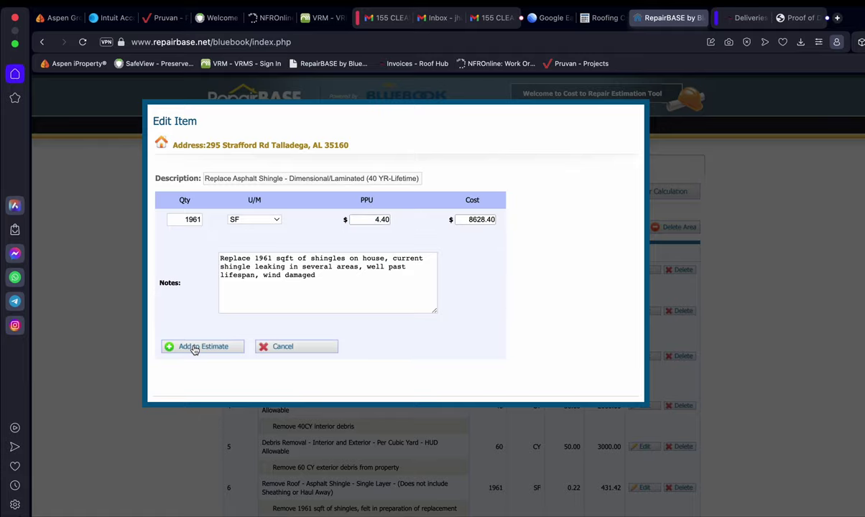
pyautogui.click(194, 347)
# Set the price per unit of Replace Paneling on Walls - Better to 6.69 and save it to the estimate
pyautogui.scroll(-5, 443, 406)
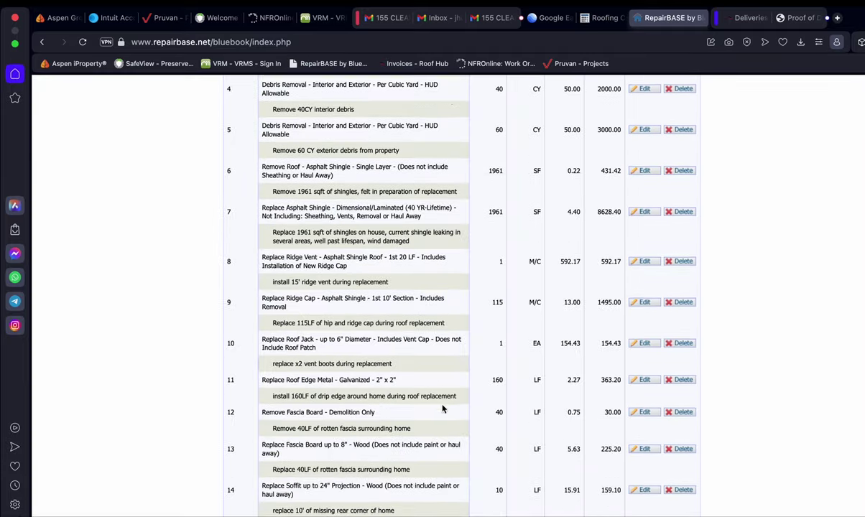
pyautogui.scroll(-4, 443, 408)
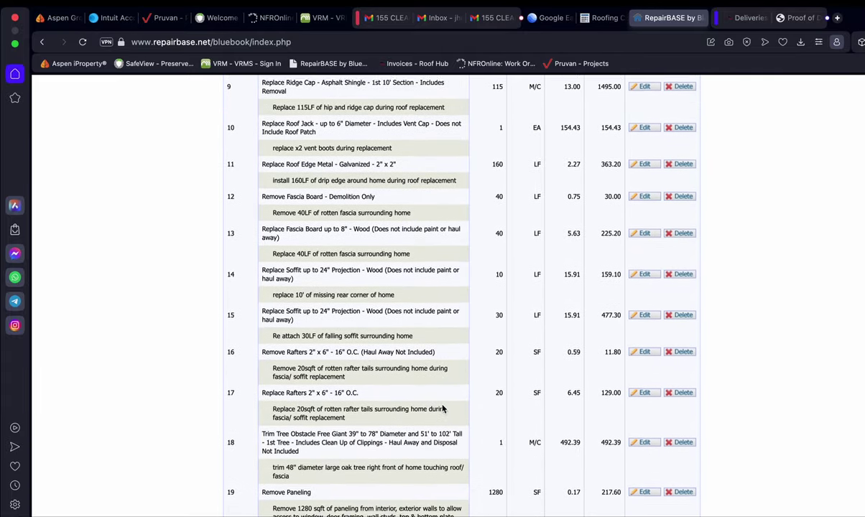
pyautogui.scroll(-1, 443, 405)
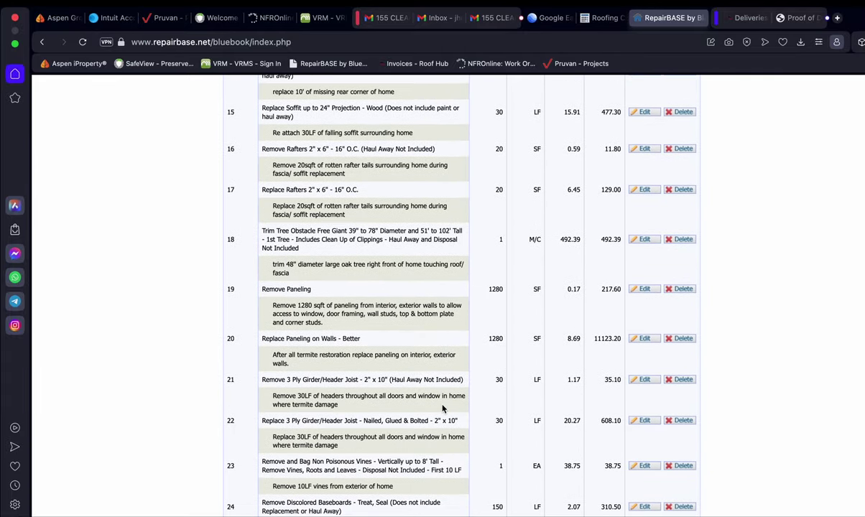
pyautogui.click(638, 338)
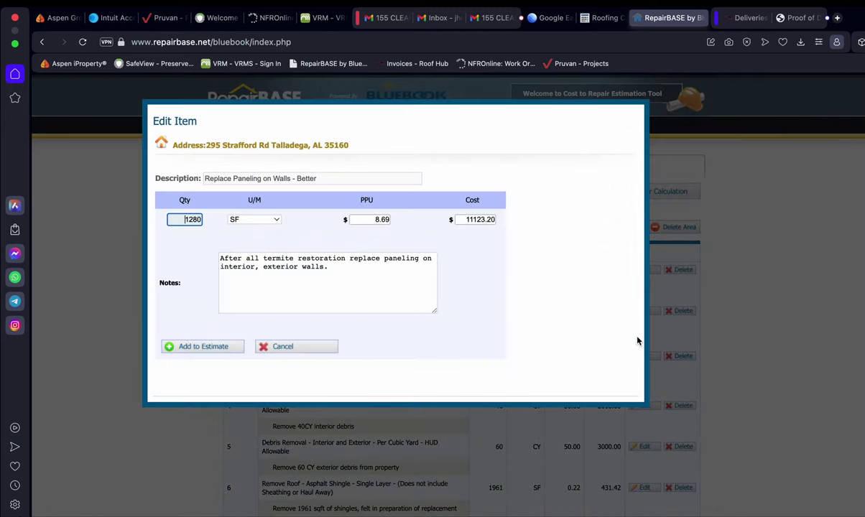
pyautogui.click(381, 219)
pyautogui.press('BackSpace')
pyautogui.write('6')
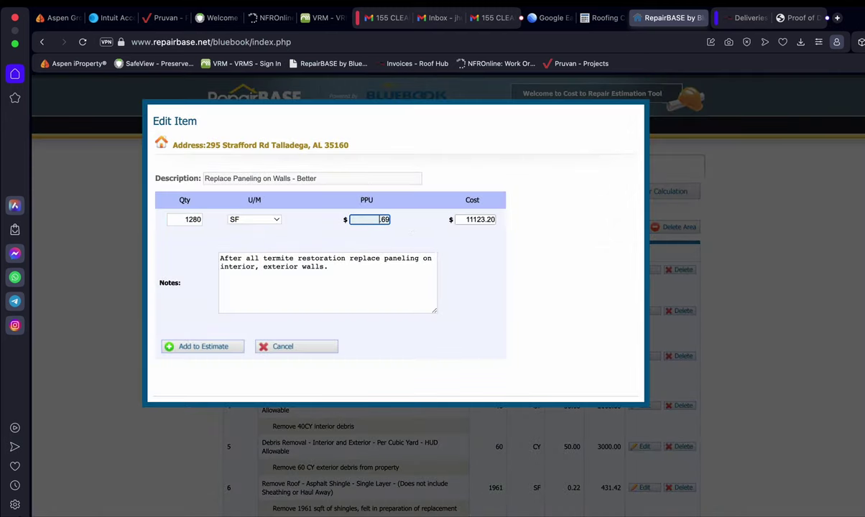
pyautogui.click(318, 337)
pyautogui.click(230, 347)
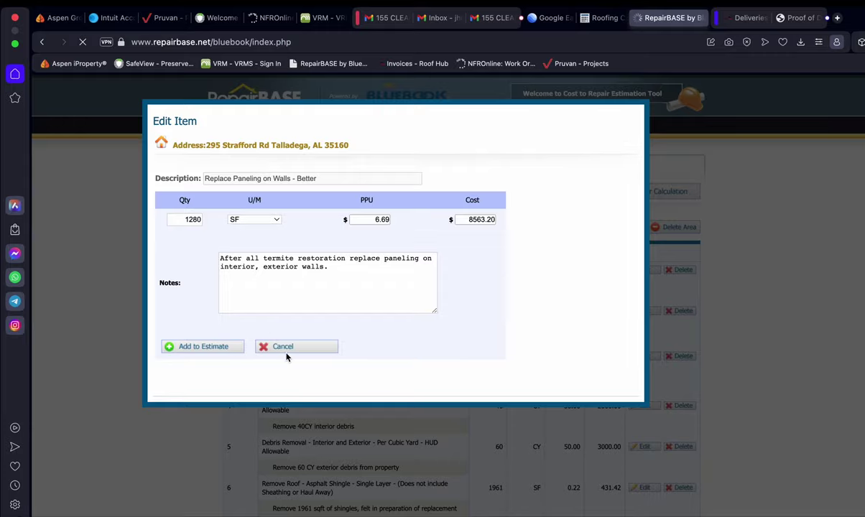
# Submit the repriced estimate for calculation, then create its PDF report and show the downloaded file in the Downloads folder
pyautogui.scroll(-10, 549, 386)
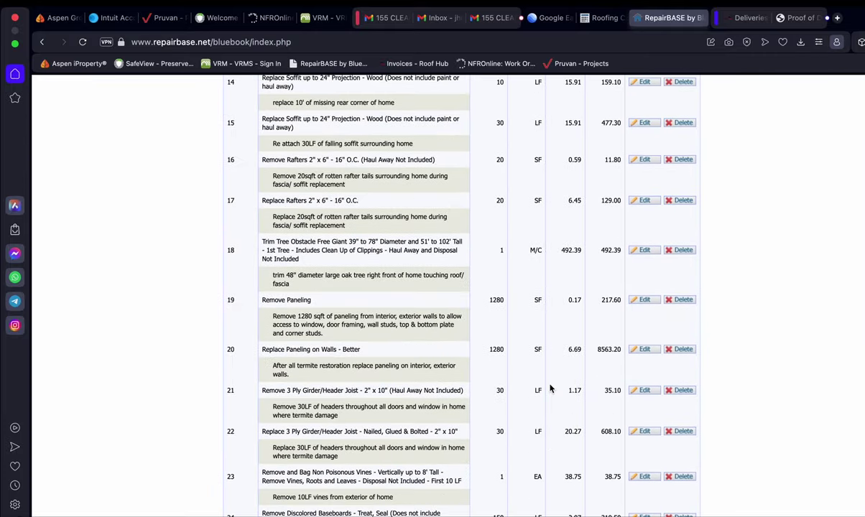
pyautogui.scroll(-10, 549, 389)
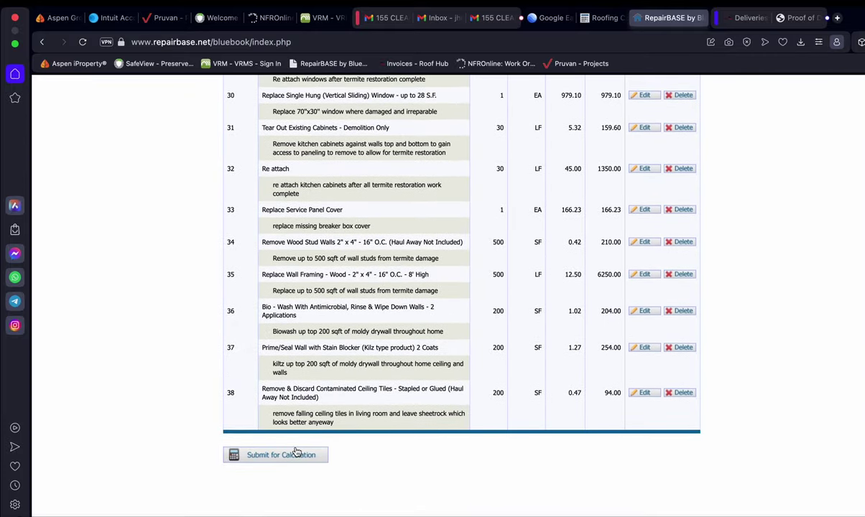
pyautogui.click(295, 452)
pyautogui.click(463, 356)
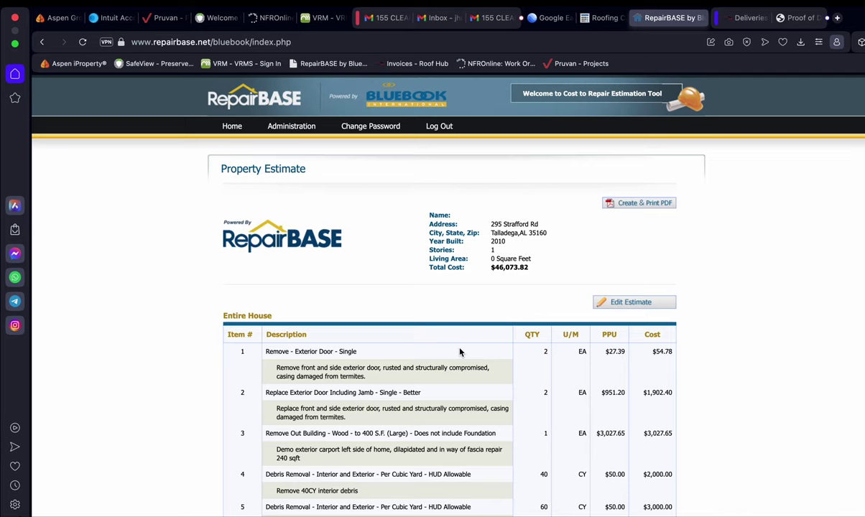
pyautogui.click(633, 206)
pyautogui.click(822, 89)
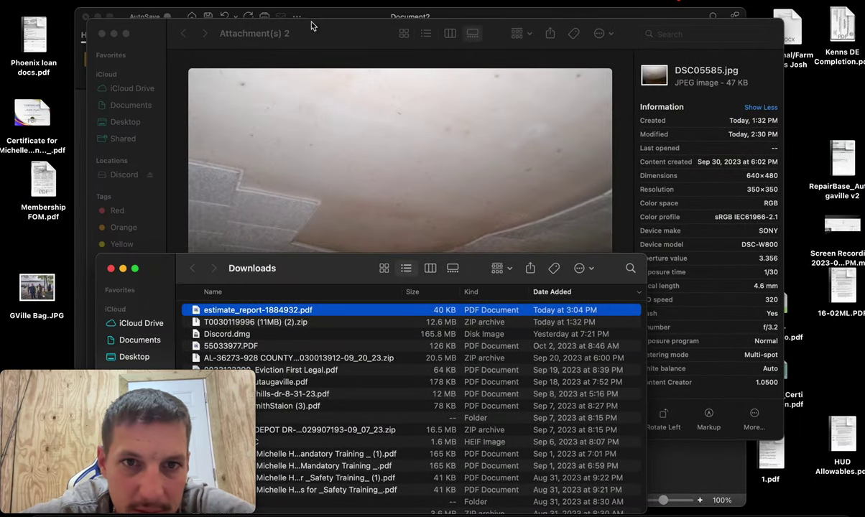
# Close the Attachment(s) 2 photo folder window and the Document2 notes in Word without saving the changes
pyautogui.click(324, 41)
pyautogui.click(101, 33)
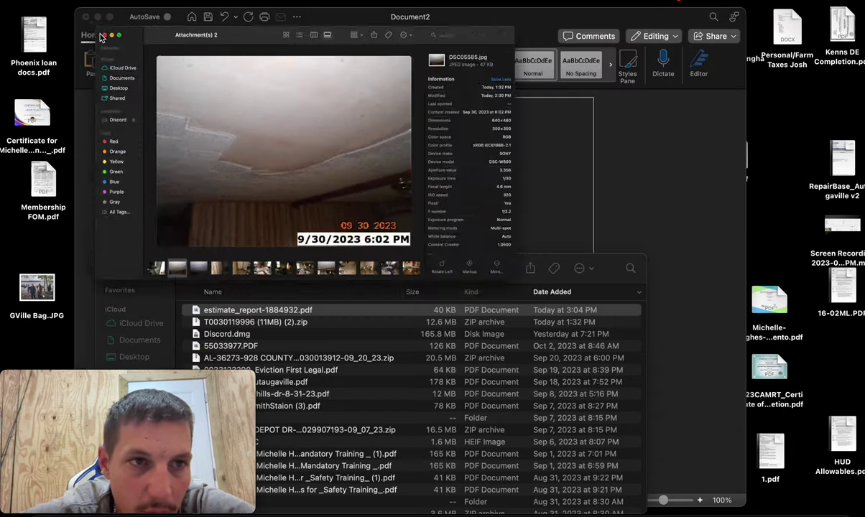
pyautogui.click(85, 16)
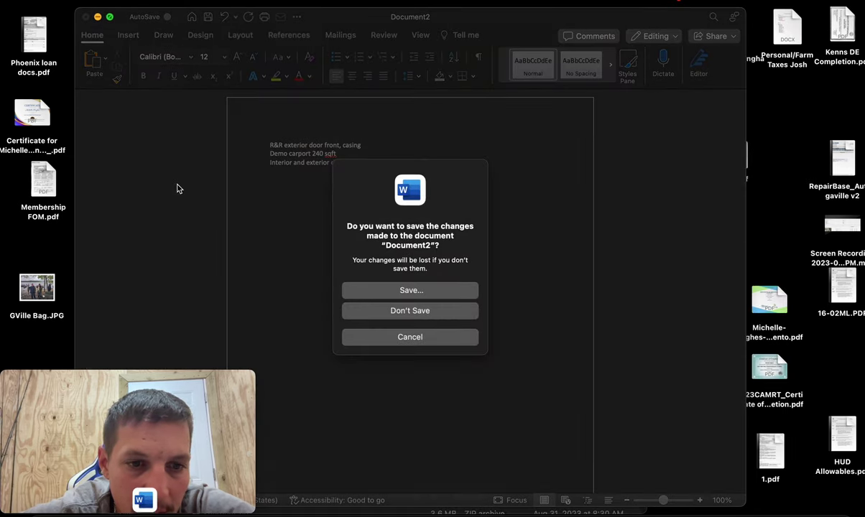
pyautogui.click(413, 310)
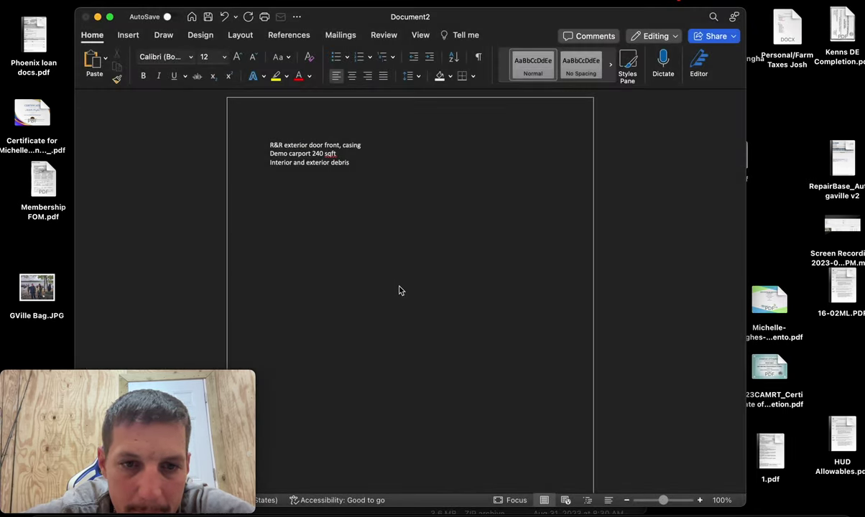
# Rename the downloaded estimate report to "Termite LA House" followed by the contact's first name, and move it to the desktop
pyautogui.rightClick(314, 309)
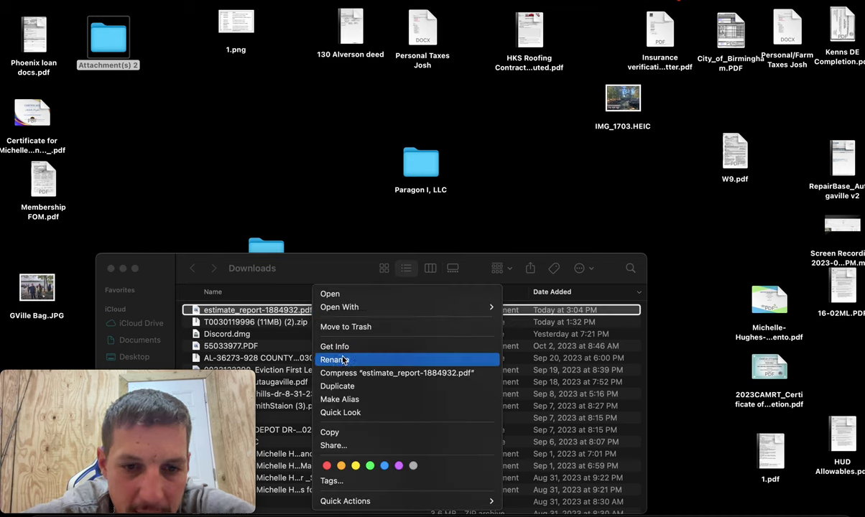
pyautogui.press('Escape')
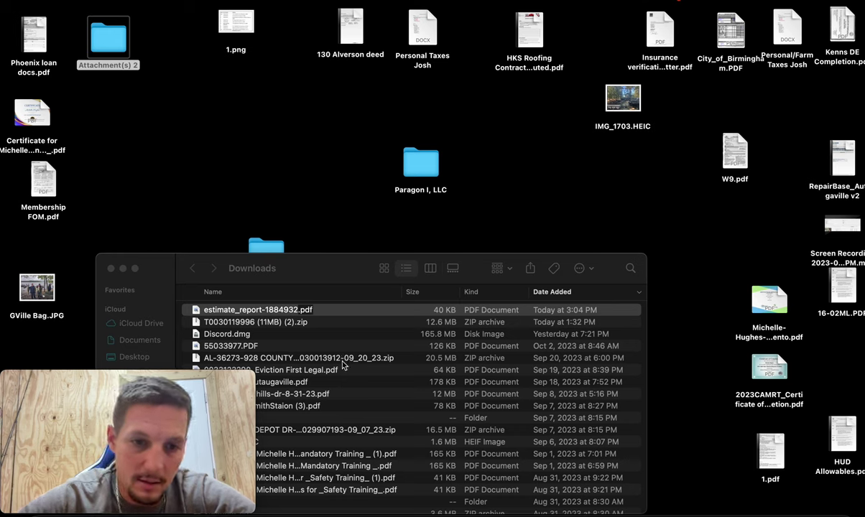
pyautogui.click(282, 309)
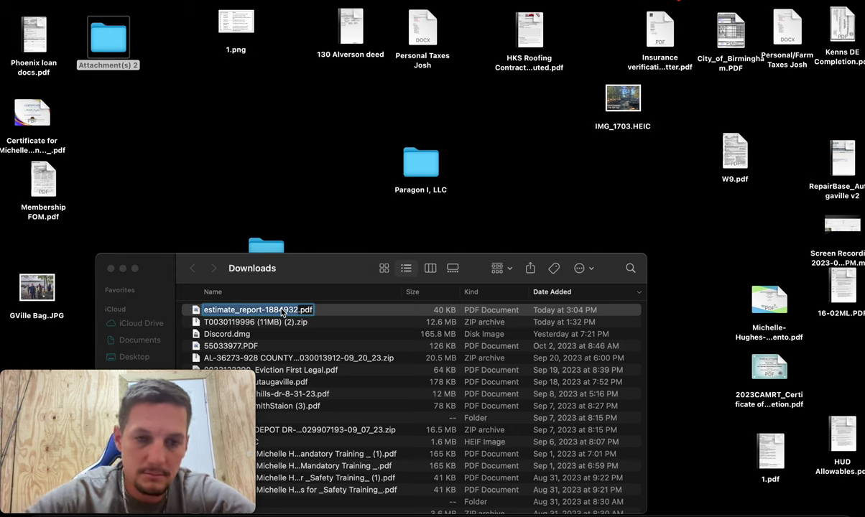
pyautogui.write('Termite ')
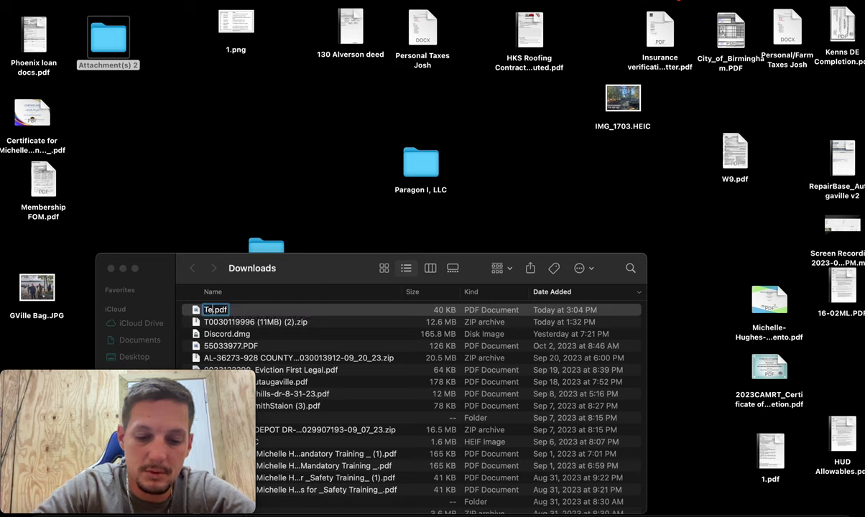
pyautogui.write('LA House')
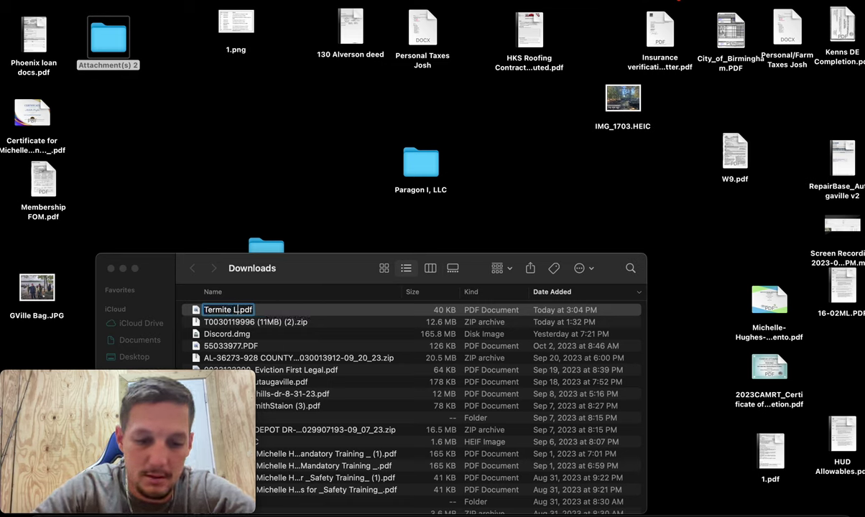
pyautogui.write(' Laura')
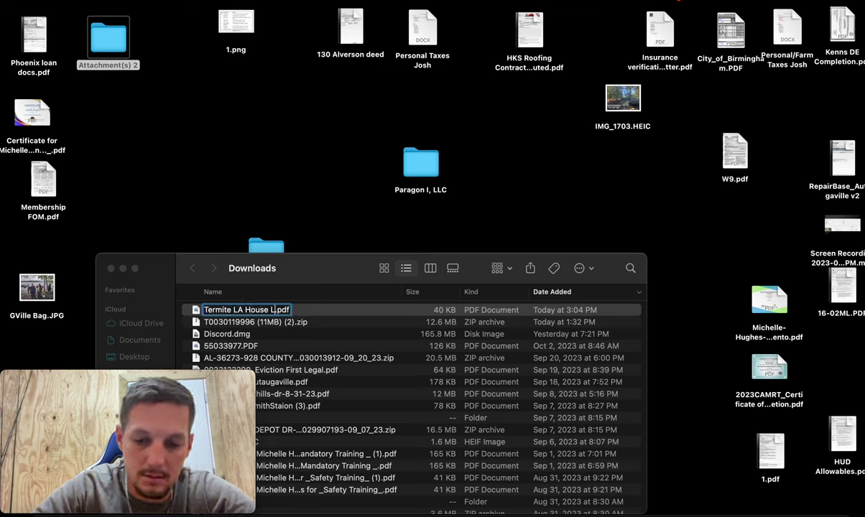
pyautogui.click(267, 181)
pyautogui.moveTo(256, 314); pyautogui.dragTo(267, 181)
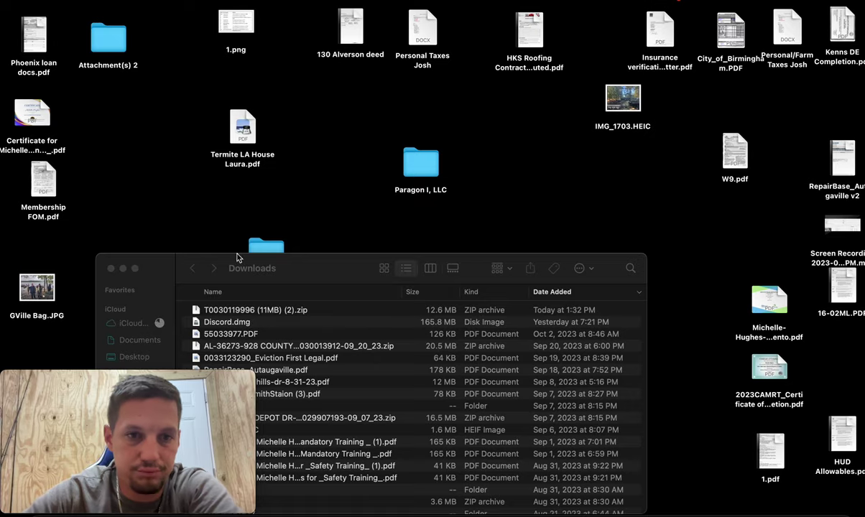
# Open the renamed estimate PDF from the desktop and review its line items through to the estimate totals on page 3
pyautogui.click(242, 117)
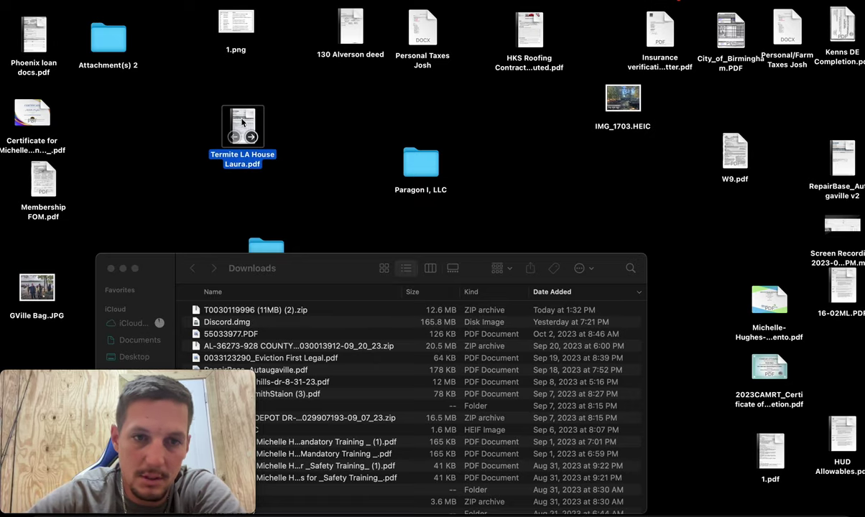
pyautogui.doubleClick(242, 117)
pyautogui.scroll(-10, 492, 172)
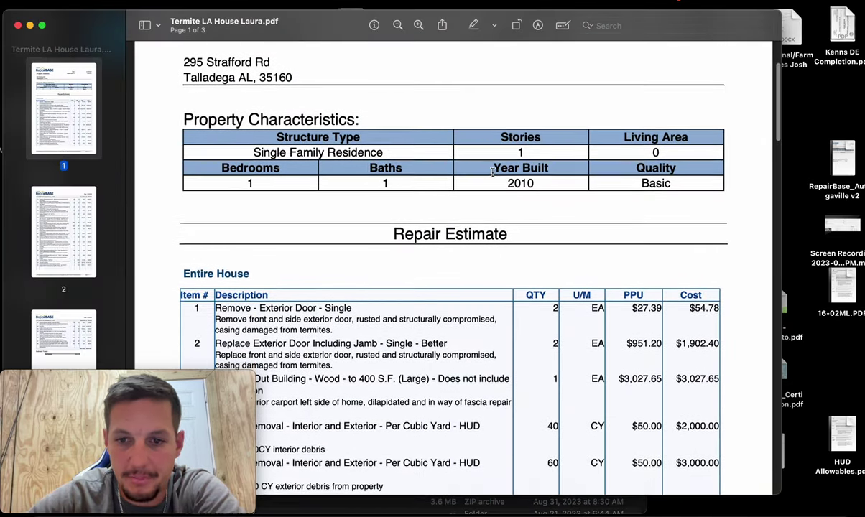
pyautogui.scroll(-12, 492, 172)
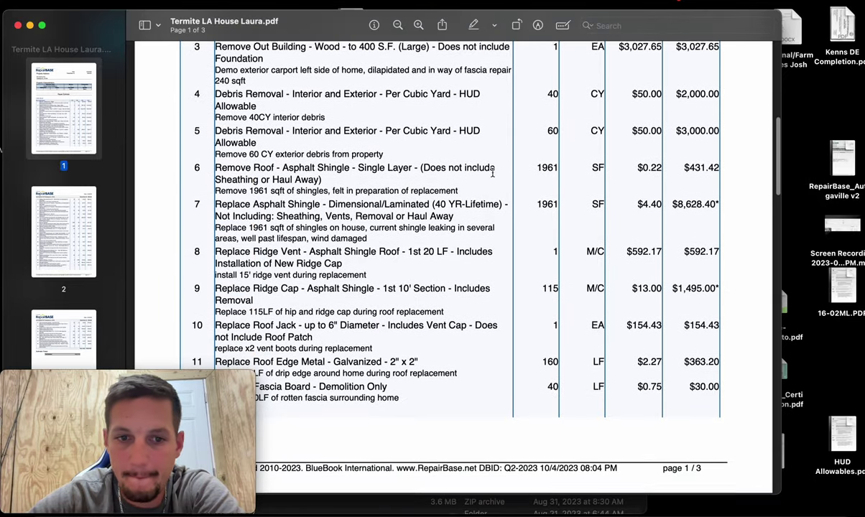
pyautogui.scroll(-12, 493, 173)
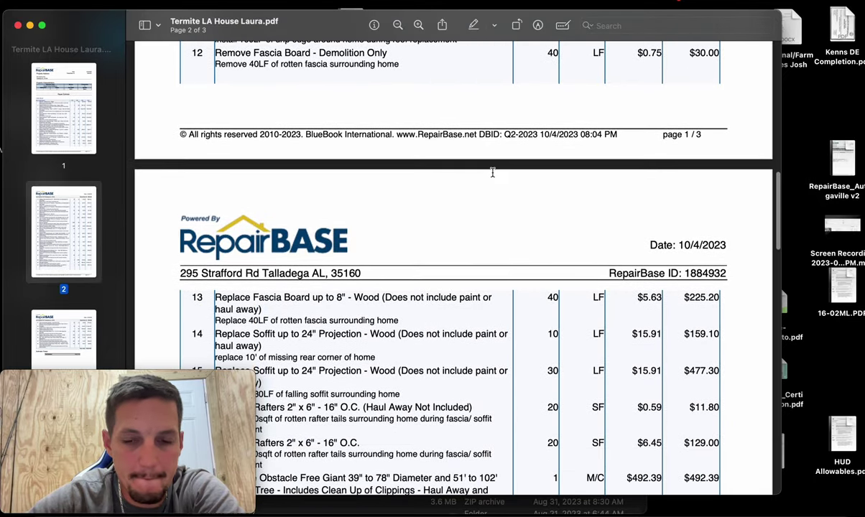
pyautogui.scroll(-15, 492, 173)
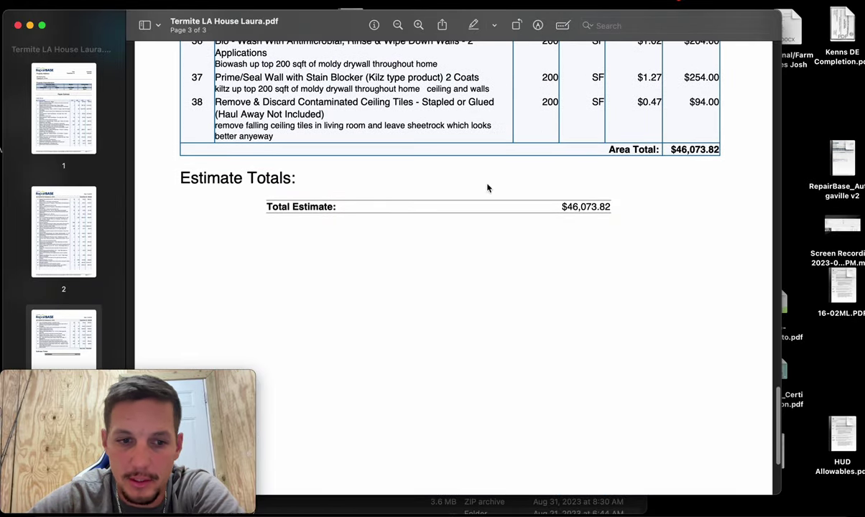
pyautogui.moveTo(151, 404)
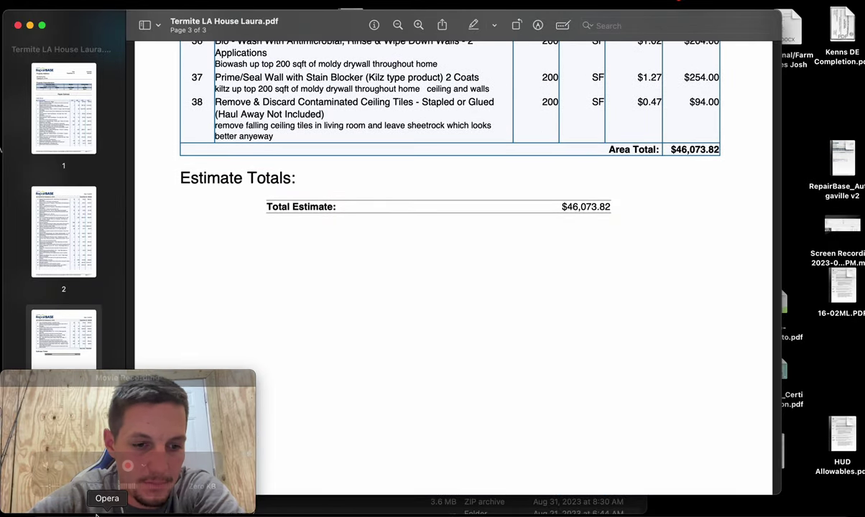